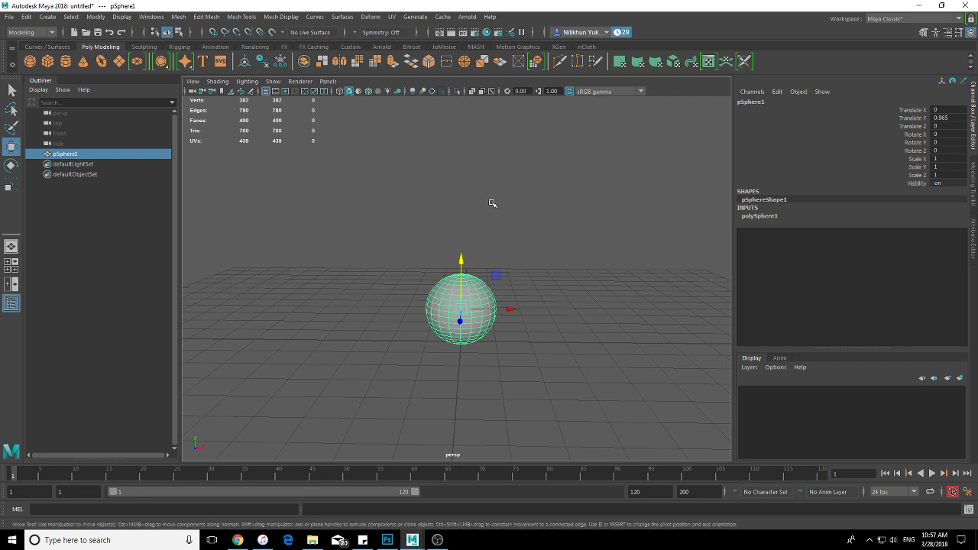
Frame the view closer on pSphere1 from a lower angle with the Move tool active
{"action": "mouse_move", "coordinate": [513, 219]}
{"action": "left_mouse_down", "text": "alt"}
{"action": "mouse_move", "coordinate": [505, 222]}
{"action": "mouse_move", "coordinate": [518, 216]}
{"action": "left_mouse_up", "text": "alt"}
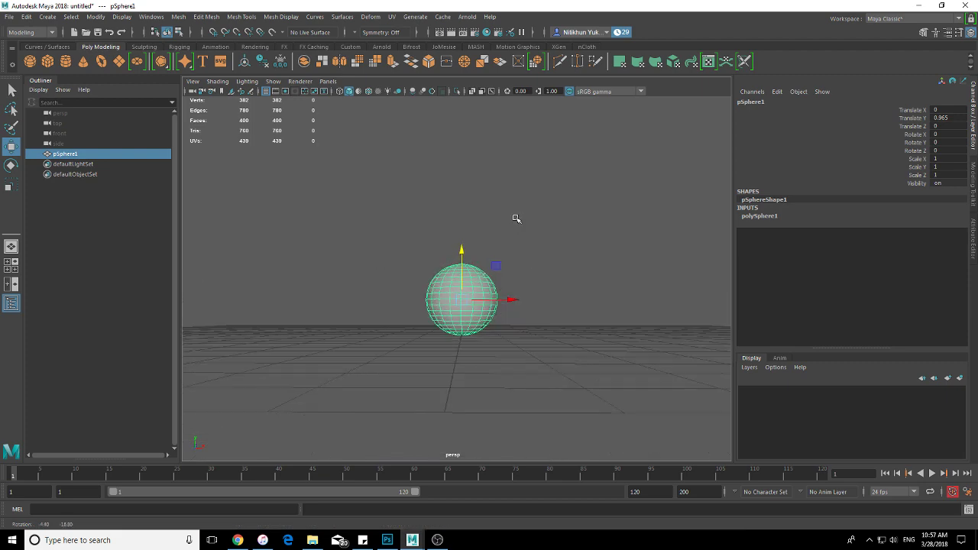
{"action": "left_click_drag", "start_coordinate": [555, 272], "coordinate": [547, 281], "text": "alt"}
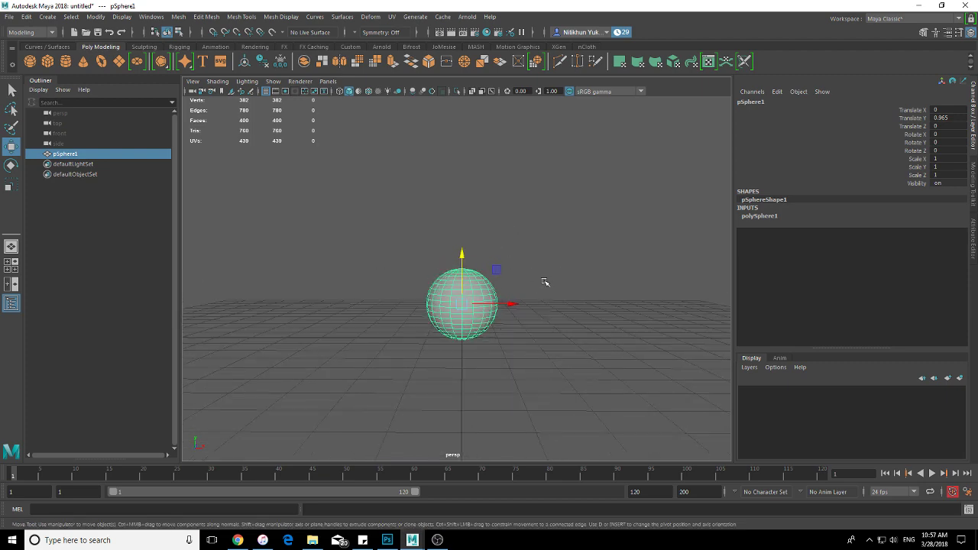
{"action": "key", "text": "e"}
{"action": "key", "text": "r"}
{"action": "key", "text": "w"}
{"action": "mouse_move", "coordinate": [498, 308]}
{"action": "right_mouse_down", "text": "alt"}
{"action": "mouse_move", "coordinate": [481, 330]}
{"action": "mouse_move", "coordinate": [555, 265]}
{"action": "right_mouse_up", "text": "alt"}
{"action": "middle_click_drag", "start_coordinate": [555, 264], "coordinate": [582, 237], "text": "alt"}
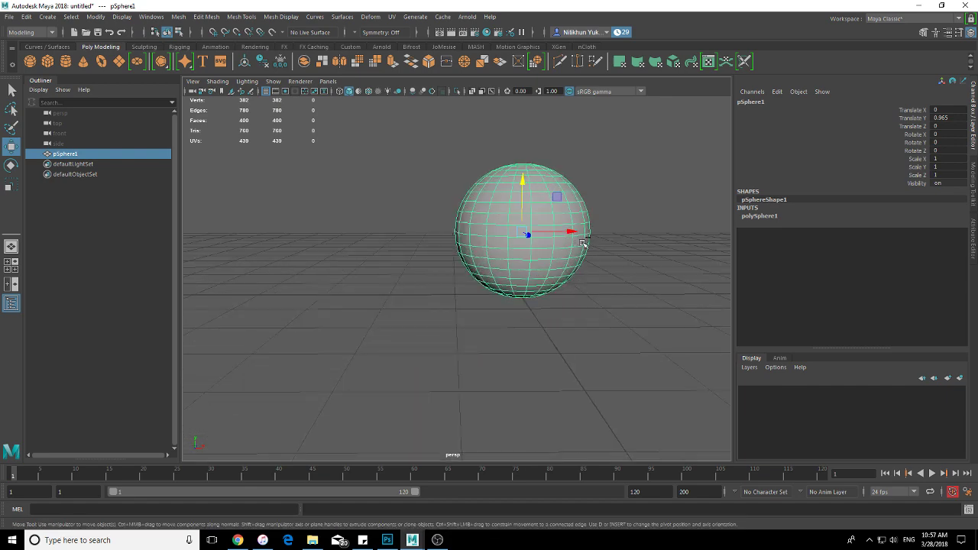
Duplicate pSphere1, move the copy left, scale it to 0.407 and stretch X to about 0.79
{"action": "key", "text": "ctrl+d"}
{"action": "left_click_drag", "start_coordinate": [571, 232], "coordinate": [386, 228]}
{"action": "mouse_move", "coordinate": [387, 228]}
{"action": "middle_mouse_down", "text": "alt"}
{"action": "mouse_move", "coordinate": [438, 236]}
{"action": "mouse_move", "coordinate": [428, 240]}
{"action": "middle_mouse_up", "text": "alt"}
{"action": "key", "text": "r"}
{"action": "left_click_drag", "start_coordinate": [390, 244], "coordinate": [330, 248]}
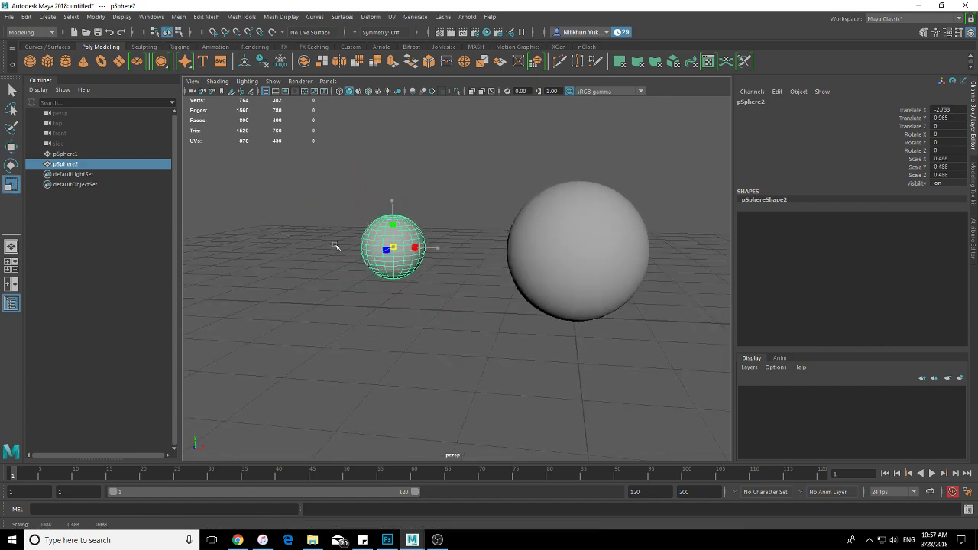
{"action": "left_click_drag", "start_coordinate": [437, 248], "coordinate": [478, 250]}
{"action": "mouse_move", "coordinate": [479, 250]}
{"action": "right_mouse_down", "text": "alt"}
{"action": "mouse_move", "coordinate": [502, 255]}
{"action": "mouse_move", "coordinate": [432, 240]}
{"action": "mouse_move", "coordinate": [490, 249]}
{"action": "right_mouse_up", "text": "alt"}
Switch the ellipsoid to Face mode and marquee-select two faces at its end
{"action": "right_click", "coordinate": [424, 246]}
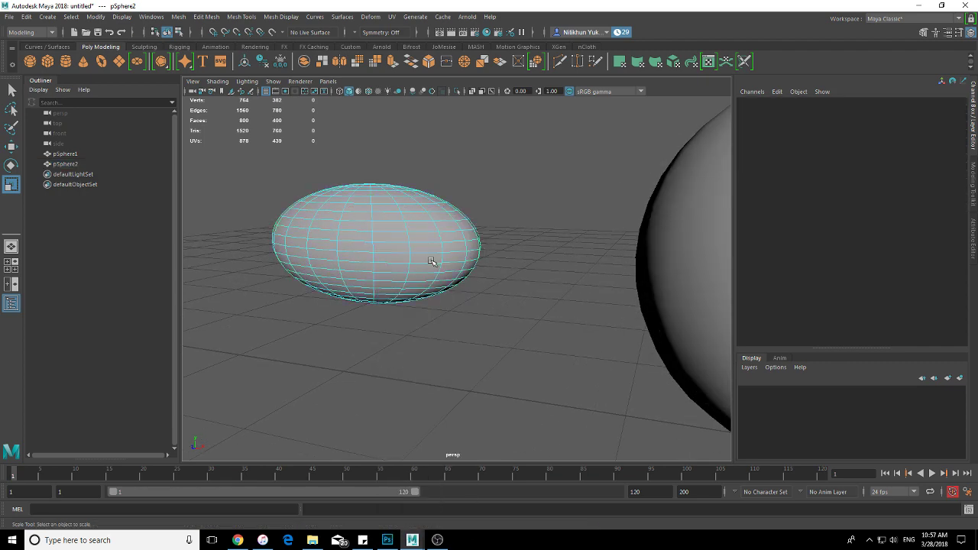
{"action": "mouse_move", "coordinate": [430, 262]}
{"action": "right_mouse_down", "text": "alt"}
{"action": "mouse_move", "coordinate": [389, 253]}
{"action": "mouse_move", "coordinate": [475, 247]}
{"action": "mouse_move", "coordinate": [452, 262]}
{"action": "right_mouse_up", "text": "alt"}
{"action": "mouse_move", "coordinate": [452, 262]}
{"action": "left_mouse_down", "text": "alt"}
{"action": "mouse_move", "coordinate": [372, 255]}
{"action": "mouse_move", "coordinate": [398, 310]}
{"action": "left_mouse_up", "text": "alt"}
{"action": "right_click_drag", "start_coordinate": [398, 311], "coordinate": [517, 303], "text": "alt"}
{"action": "left_click_drag", "start_coordinate": [517, 303], "coordinate": [563, 290], "text": "alt"}
{"action": "key", "text": "F11"}
{"action": "left_click_drag", "start_coordinate": [311, 268], "coordinate": [395, 308]}
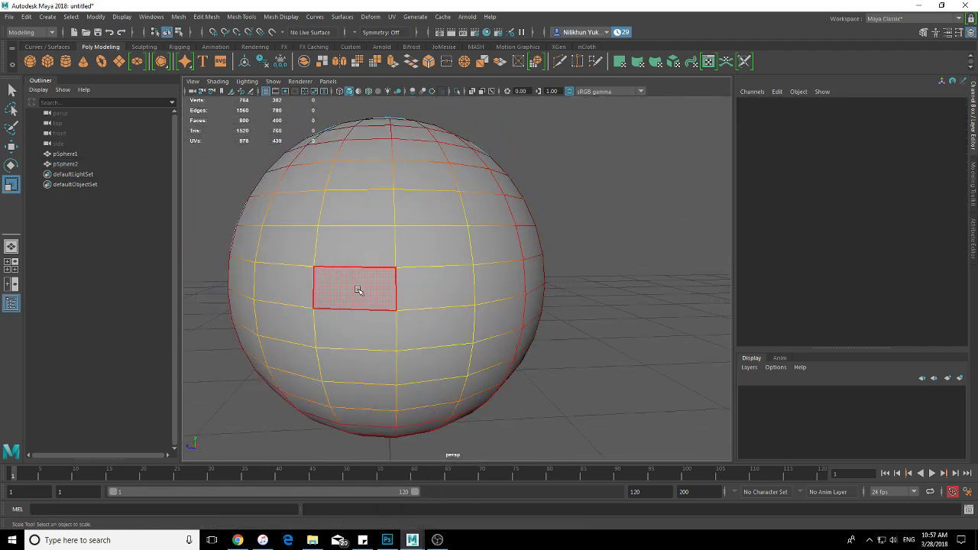
{"action": "left_click_drag", "start_coordinate": [395, 266], "coordinate": [473, 305]}
{"action": "mouse_move", "coordinate": [473, 306]}
{"action": "right_mouse_down", "text": "alt"}
{"action": "mouse_move", "coordinate": [479, 336]}
{"action": "mouse_move", "coordinate": [451, 338]}
{"action": "mouse_move", "coordinate": [519, 336]}
{"action": "right_mouse_up", "text": "alt"}
Open the Select Tool settings and turn Soft Select on
{"action": "double_click", "coordinate": [11, 89]}
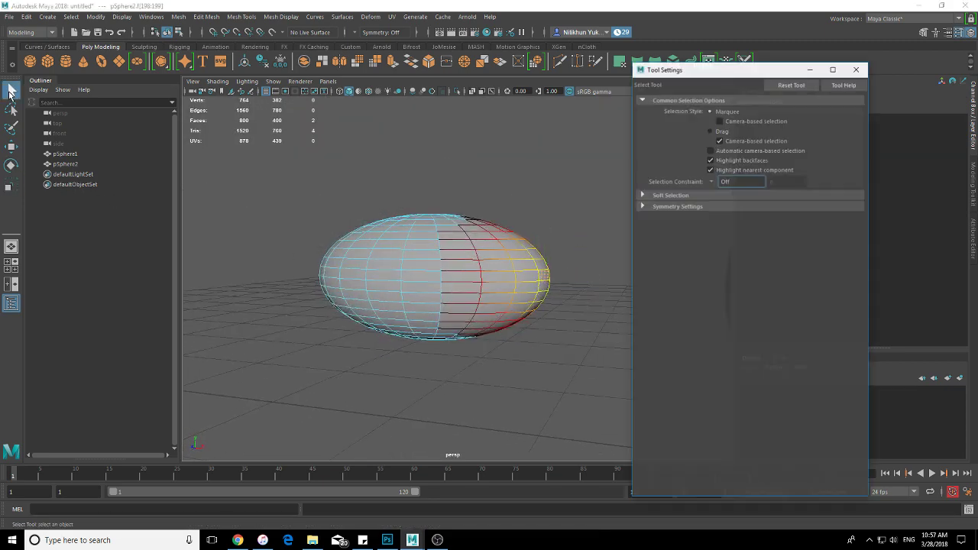
{"action": "left_click", "coordinate": [672, 194]}
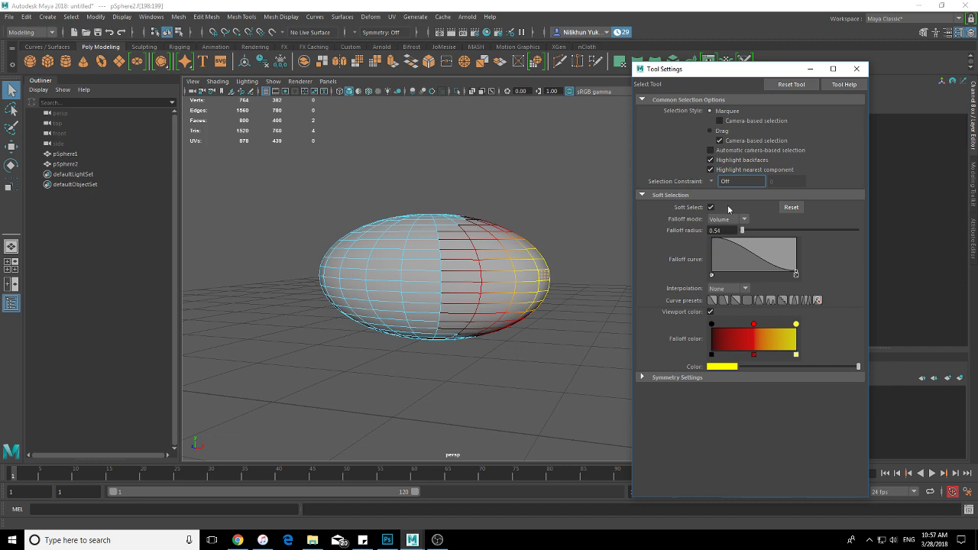
{"action": "left_click", "coordinate": [710, 208]}
{"action": "left_click_drag", "start_coordinate": [427, 336], "coordinate": [389, 336], "text": "alt"}
{"action": "mouse_move", "coordinate": [388, 337]}
{"action": "right_mouse_down", "text": "alt"}
{"action": "mouse_move", "coordinate": [500, 332]}
{"action": "mouse_move", "coordinate": [534, 289]}
{"action": "right_mouse_up", "text": "alt"}
{"action": "left_click", "coordinate": [711, 207]}
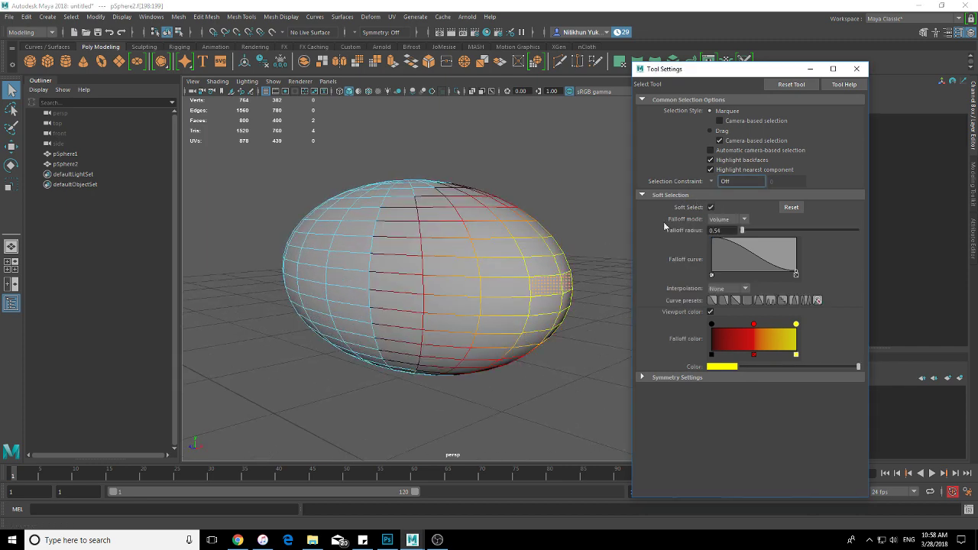
Select an end face, try a soft-selected scale, then undo it
{"action": "left_click_drag", "start_coordinate": [458, 320], "coordinate": [491, 313], "text": "alt"}
{"action": "left_click", "coordinate": [539, 306]}
{"action": "key", "text": "r"}
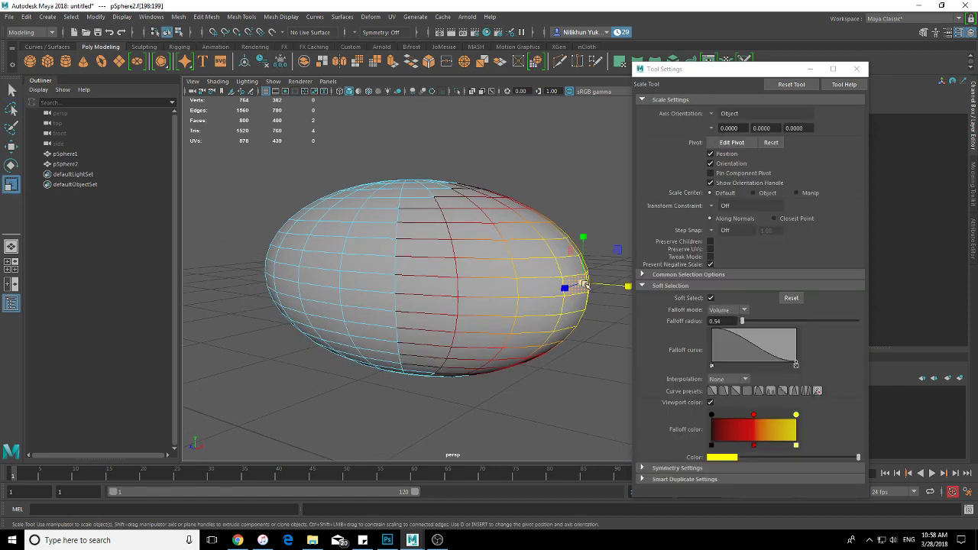
{"action": "left_click_drag", "start_coordinate": [584, 284], "coordinate": [582, 284]}
{"action": "key", "text": "ctrl+z"}
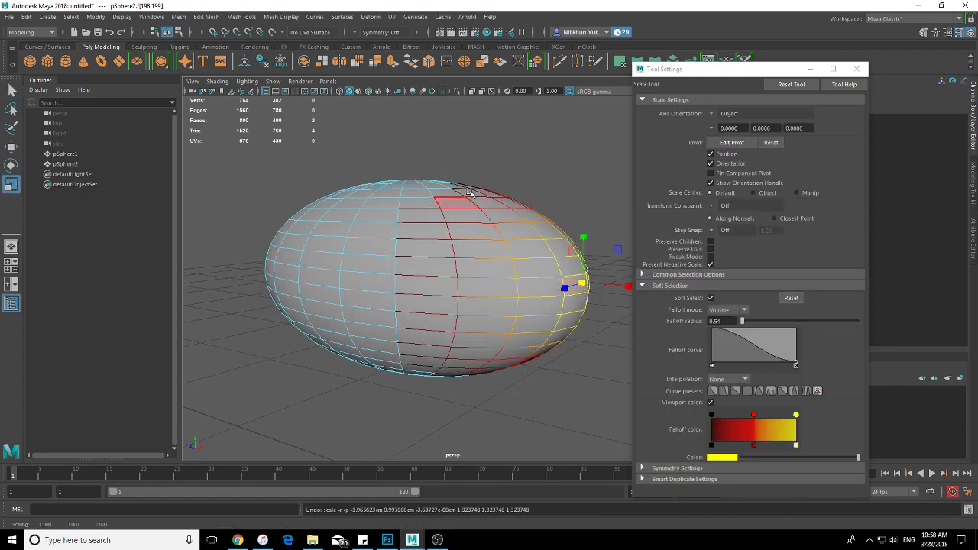
With falloff radius 0.76, stretch the end outward, then return to Object Mode
{"action": "mouse_move", "coordinate": [474, 284]}
{"action": "left_mouse_down", "text": "alt"}
{"action": "mouse_move", "coordinate": [404, 266]}
{"action": "mouse_move", "coordinate": [465, 266]}
{"action": "mouse_move", "coordinate": [402, 269]}
{"action": "left_mouse_up", "text": "alt"}
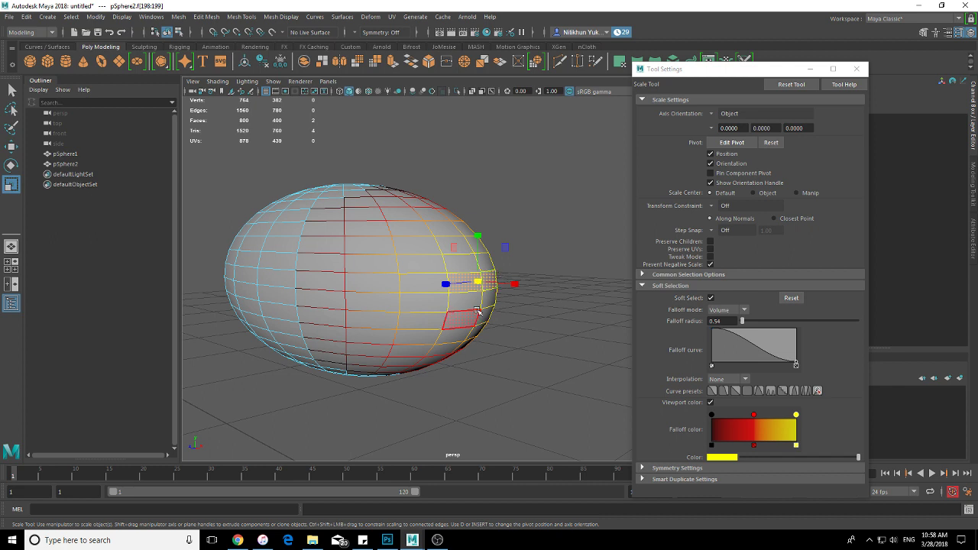
{"action": "mouse_move", "coordinate": [490, 310]}
{"action": "left_mouse_down"}
{"action": "mouse_move", "coordinate": [654, 293]}
{"action": "mouse_move", "coordinate": [616, 283]}
{"action": "mouse_move", "coordinate": [555, 295]}
{"action": "mouse_move", "coordinate": [617, 282]}
{"action": "mouse_move", "coordinate": [699, 285]}
{"action": "left_mouse_up"}
{"action": "mouse_move", "coordinate": [484, 284]}
{"action": "left_mouse_down"}
{"action": "mouse_move", "coordinate": [535, 284]}
{"action": "mouse_move", "coordinate": [527, 320]}
{"action": "mouse_move", "coordinate": [595, 293]}
{"action": "mouse_move", "coordinate": [588, 283]}
{"action": "mouse_move", "coordinate": [411, 316]}
{"action": "mouse_move", "coordinate": [421, 307]}
{"action": "mouse_move", "coordinate": [407, 321]}
{"action": "left_mouse_up"}
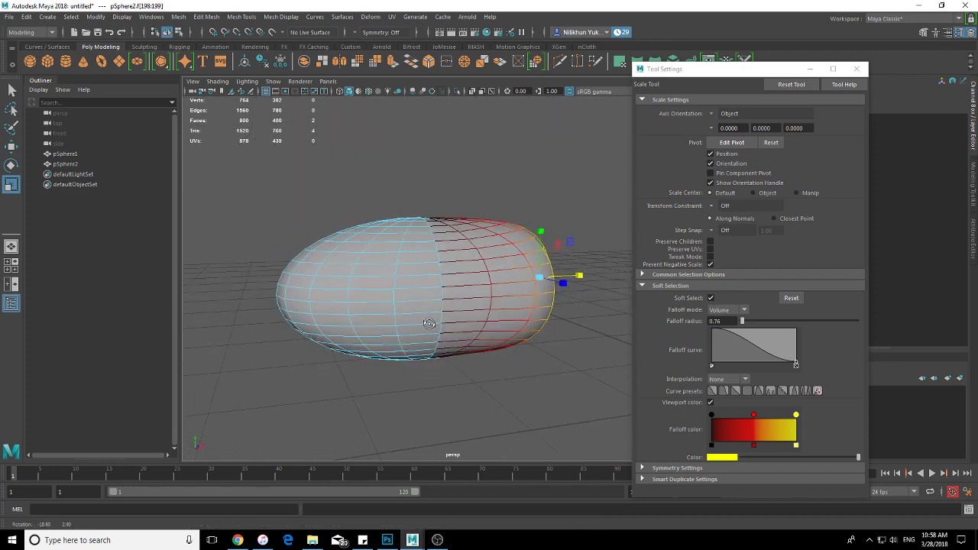
{"action": "right_click_drag", "start_coordinate": [502, 253], "coordinate": [553, 222]}
{"action": "left_click", "coordinate": [565, 211]}
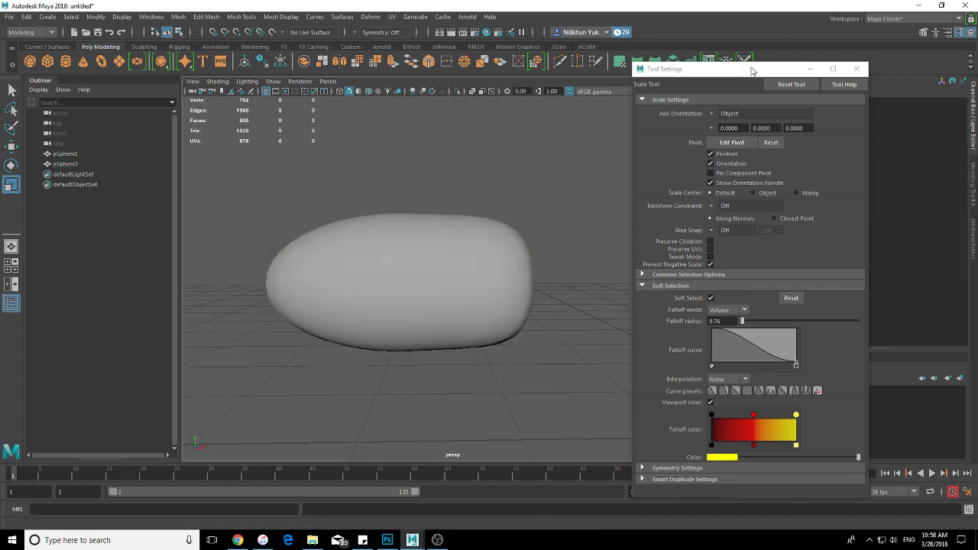
{"action": "left_click_drag", "start_coordinate": [753, 69], "coordinate": [2, 128]}
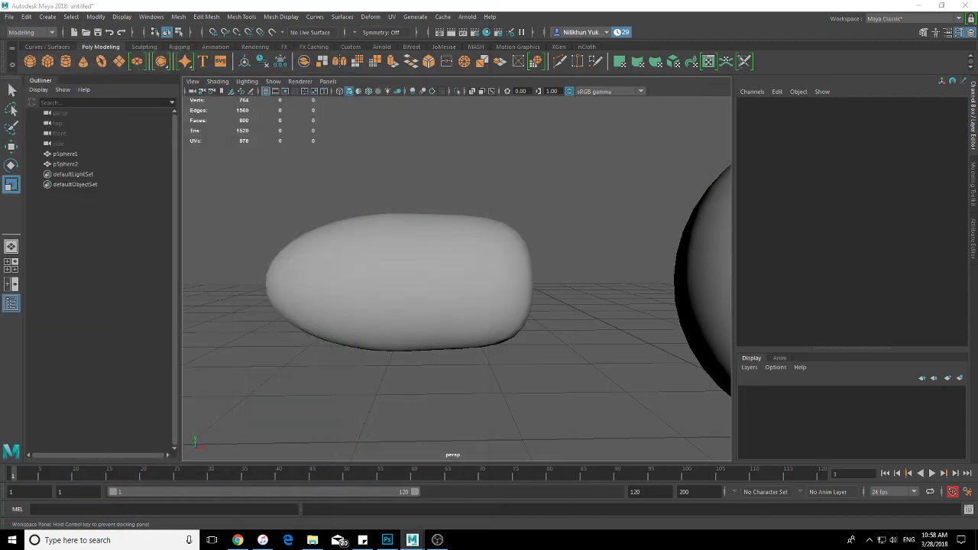
Shrink the pill to about 0.598 × 0.308 and move it right toward the big sphere
{"action": "scroll", "coordinate": [505, 277], "scroll_direction": "down", "scroll_amount": 5}
{"action": "left_click", "coordinate": [406, 285]}
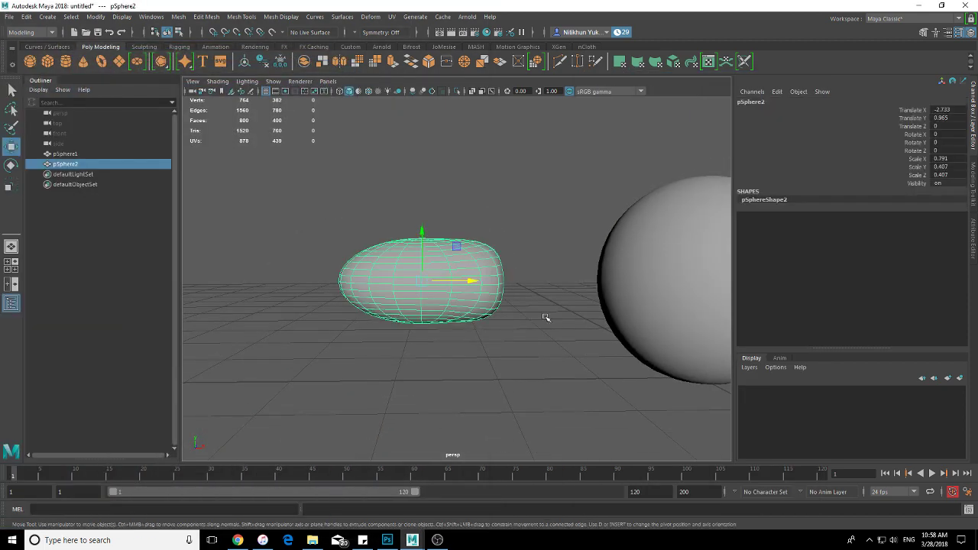
{"action": "scroll", "coordinate": [546, 319], "scroll_direction": "up", "scroll_amount": 1}
{"action": "left_click_drag", "start_coordinate": [384, 282], "coordinate": [371, 280]}
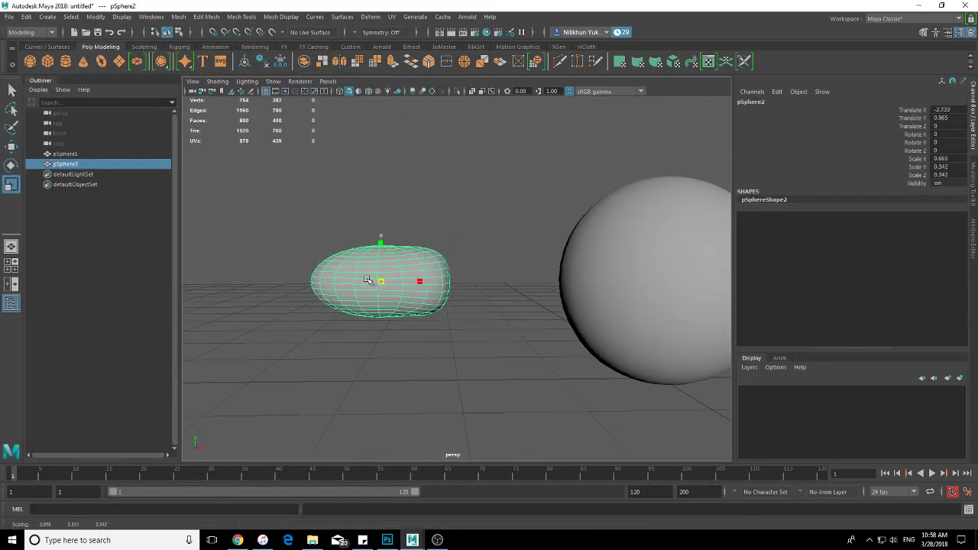
{"action": "key", "text": "w"}
{"action": "mouse_move", "coordinate": [434, 281]}
{"action": "left_mouse_down"}
{"action": "mouse_move", "coordinate": [544, 280]}
{"action": "mouse_move", "coordinate": [494, 277]}
{"action": "mouse_move", "coordinate": [454, 229]}
{"action": "mouse_move", "coordinate": [463, 229]}
{"action": "left_mouse_up"}
Switch the big sphere to Face mode and select two faces at its bottom pole
{"action": "scroll", "coordinate": [481, 338], "scroll_direction": "down", "scroll_amount": 3}
{"action": "left_click", "coordinate": [500, 312]}
{"action": "right_click", "coordinate": [523, 293]}
{"action": "left_click", "coordinate": [523, 274]}
{"action": "scroll", "coordinate": [523, 283], "scroll_direction": "up", "scroll_amount": 3}
{"action": "left_click", "coordinate": [453, 222]}
{"action": "left_click", "coordinate": [461, 258], "text": "shift"}
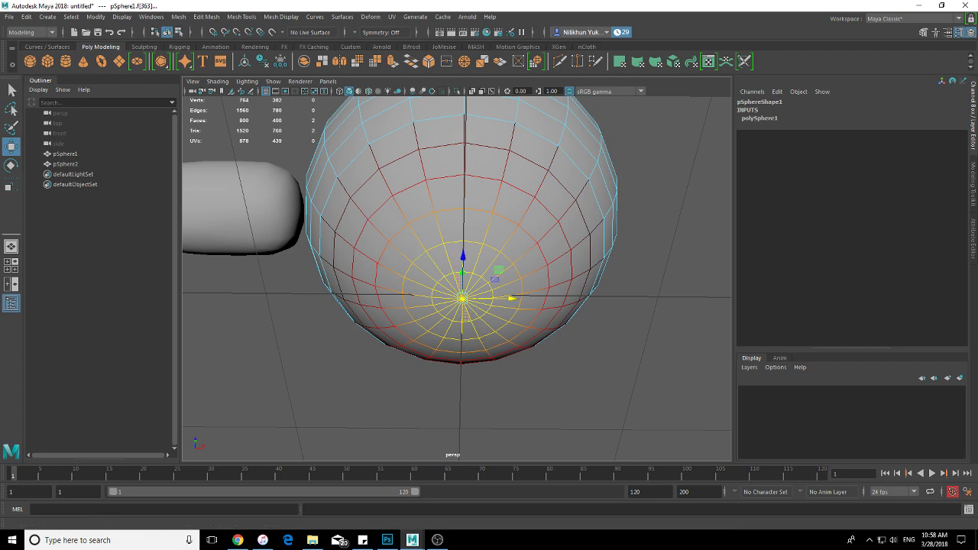
Set soft-select falloff radius to 1.52 and scale the sphere's bottom pole faces flat in Y
{"action": "left_click_drag", "start_coordinate": [580, 367], "coordinate": [610, 383], "text": "alt"}
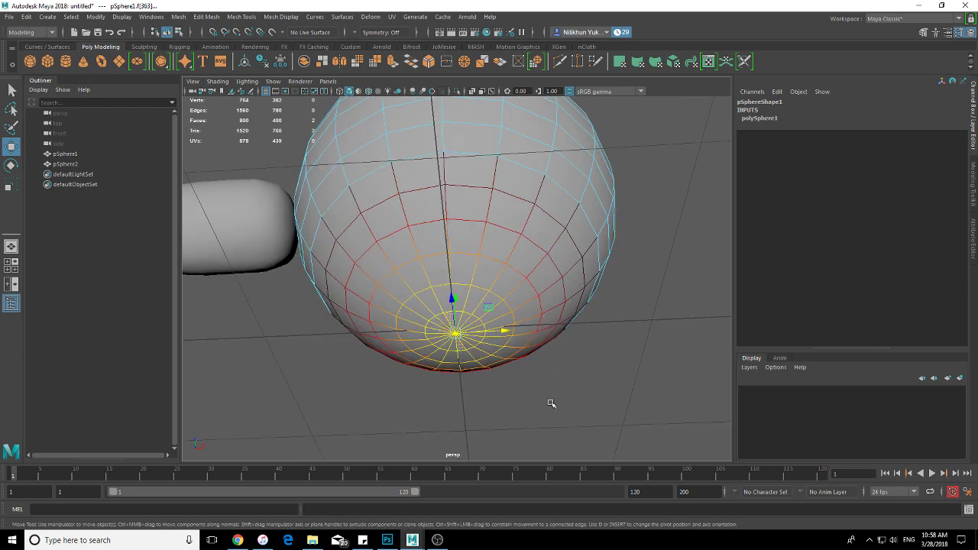
{"action": "mouse_move", "coordinate": [551, 403]}
{"action": "left_mouse_down"}
{"action": "mouse_move", "coordinate": [756, 371]}
{"action": "mouse_move", "coordinate": [607, 371]}
{"action": "mouse_move", "coordinate": [613, 382]}
{"action": "mouse_move", "coordinate": [557, 370]}
{"action": "left_mouse_up"}
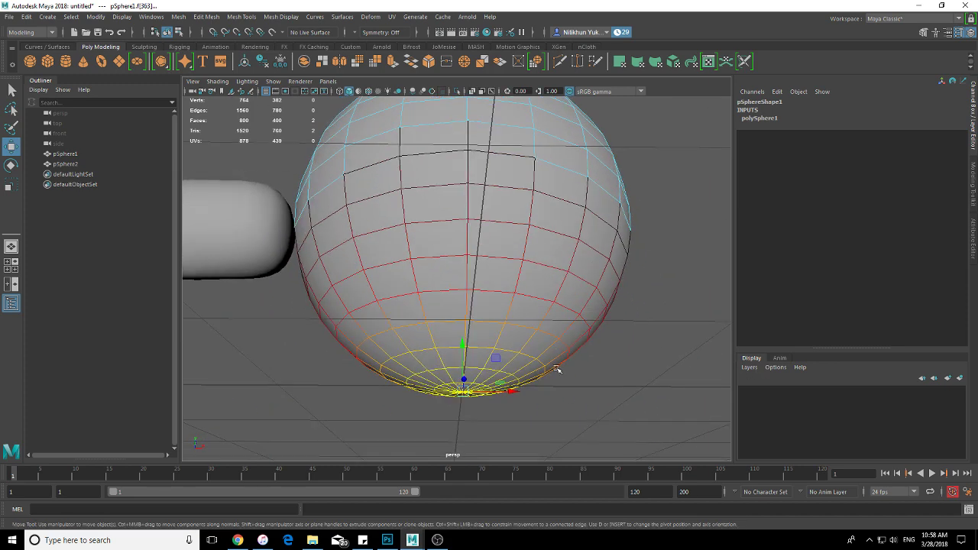
{"action": "key", "text": "r"}
{"action": "mouse_move", "coordinate": [499, 328]}
{"action": "left_mouse_down", "text": "alt"}
{"action": "mouse_move", "coordinate": [464, 371]}
{"action": "mouse_move", "coordinate": [465, 306]}
{"action": "mouse_move", "coordinate": [448, 324]}
{"action": "mouse_move", "coordinate": [449, 346]}
{"action": "mouse_move", "coordinate": [457, 356]}
{"action": "mouse_move", "coordinate": [461, 318]}
{"action": "left_mouse_up", "text": "alt"}
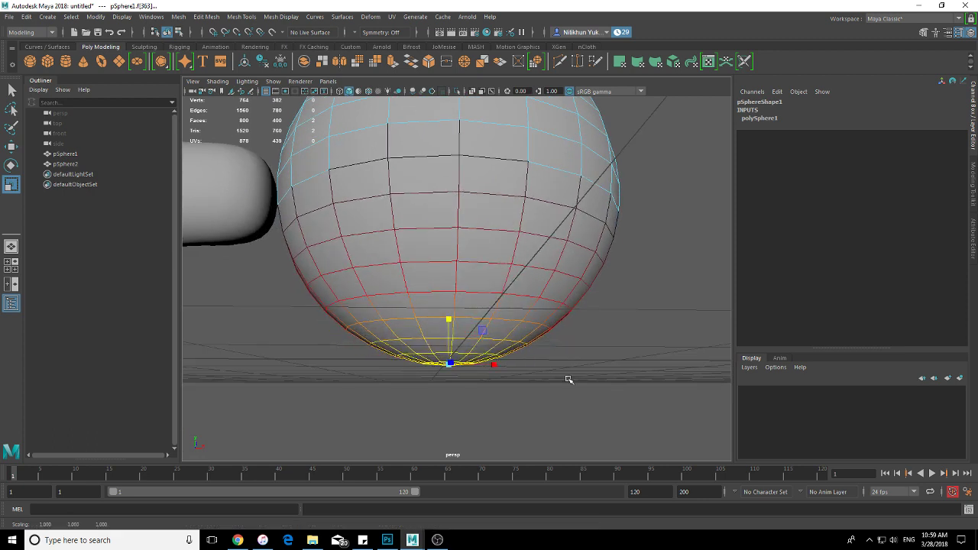
{"action": "left_click_drag", "start_coordinate": [568, 379], "coordinate": [825, 356]}
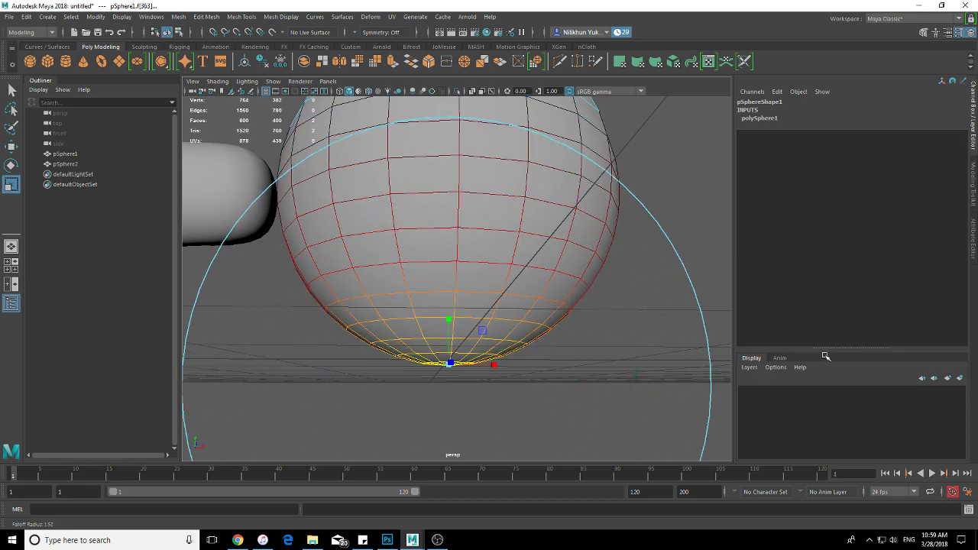
{"action": "left_click_drag", "start_coordinate": [447, 317], "coordinate": [453, 364]}
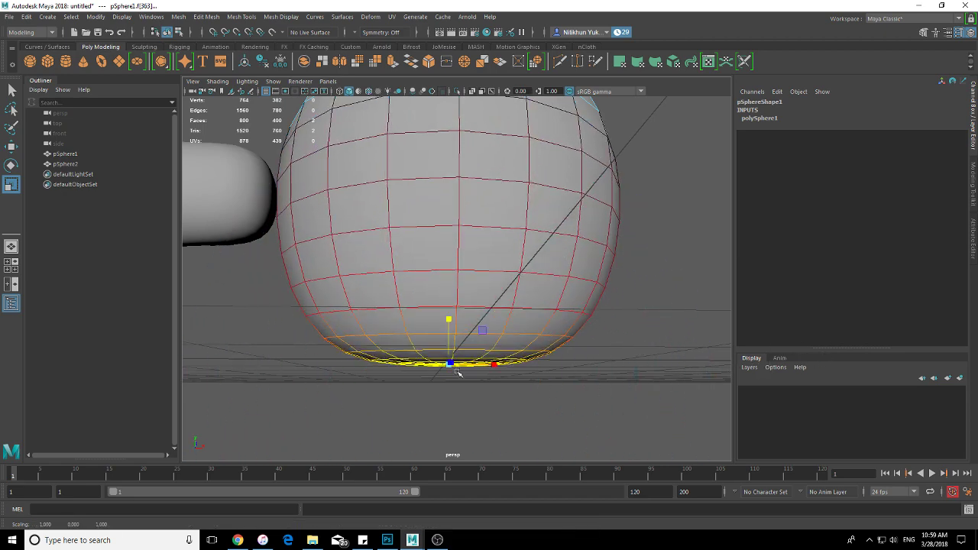
{"action": "scroll", "coordinate": [458, 372], "scroll_direction": "down", "scroll_amount": 2}
{"action": "scroll", "coordinate": [498, 339], "scroll_direction": "down", "scroll_amount": 3}
{"action": "scroll", "coordinate": [426, 341], "scroll_direction": "down", "scroll_amount": 2}
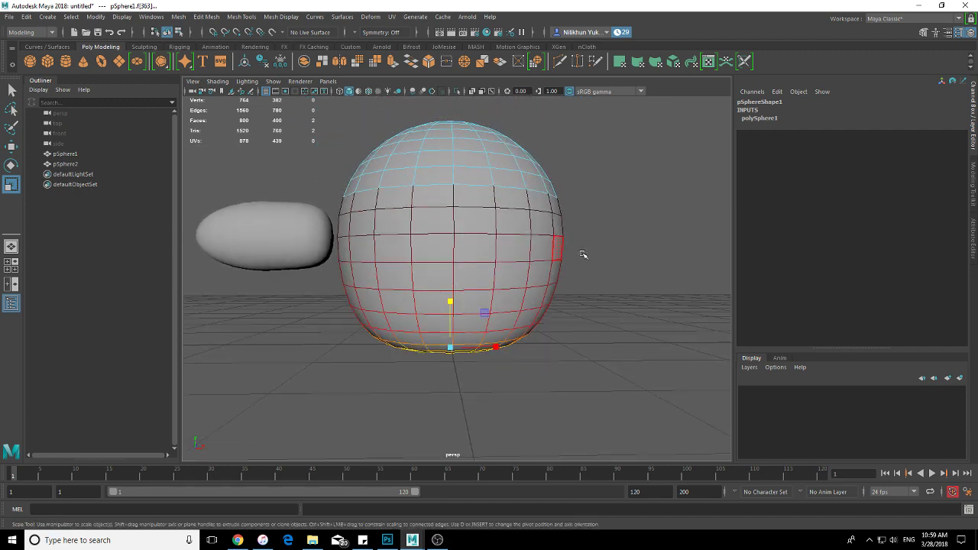
{"action": "mouse_move", "coordinate": [582, 254]}
{"action": "left_mouse_down", "text": "alt"}
{"action": "mouse_move", "coordinate": [649, 268]}
{"action": "mouse_move", "coordinate": [585, 258]}
{"action": "left_mouse_up", "text": "alt"}
Return to object mode, select the pill and lower it onto the ground
{"action": "key", "text": "F8"}
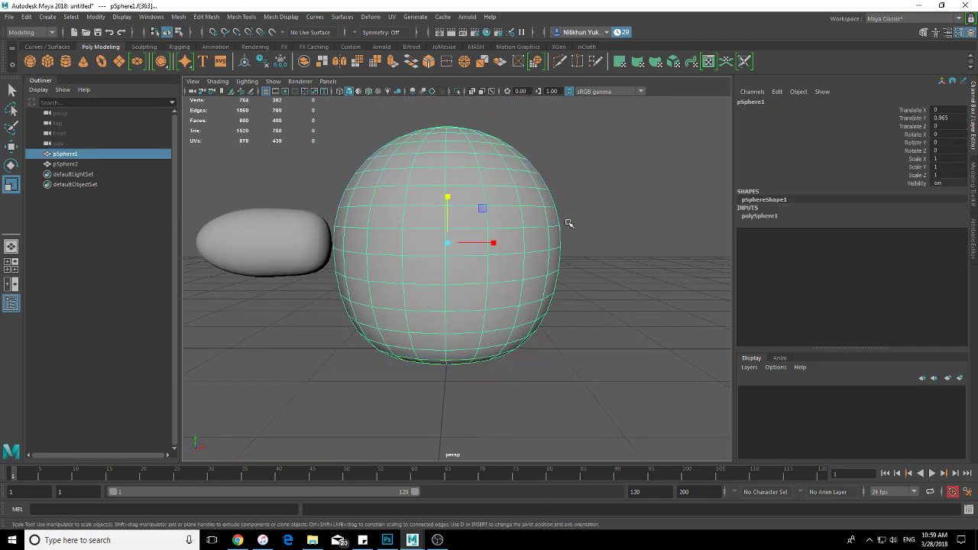
{"action": "left_click", "coordinate": [568, 222]}
{"action": "mouse_move", "coordinate": [567, 223]}
{"action": "left_mouse_down", "text": "alt"}
{"action": "mouse_move", "coordinate": [566, 253]}
{"action": "mouse_move", "coordinate": [463, 328]}
{"action": "mouse_move", "coordinate": [441, 291]}
{"action": "mouse_move", "coordinate": [422, 370]}
{"action": "mouse_move", "coordinate": [441, 277]}
{"action": "left_mouse_up", "text": "alt"}
{"action": "left_click", "coordinate": [264, 256]}
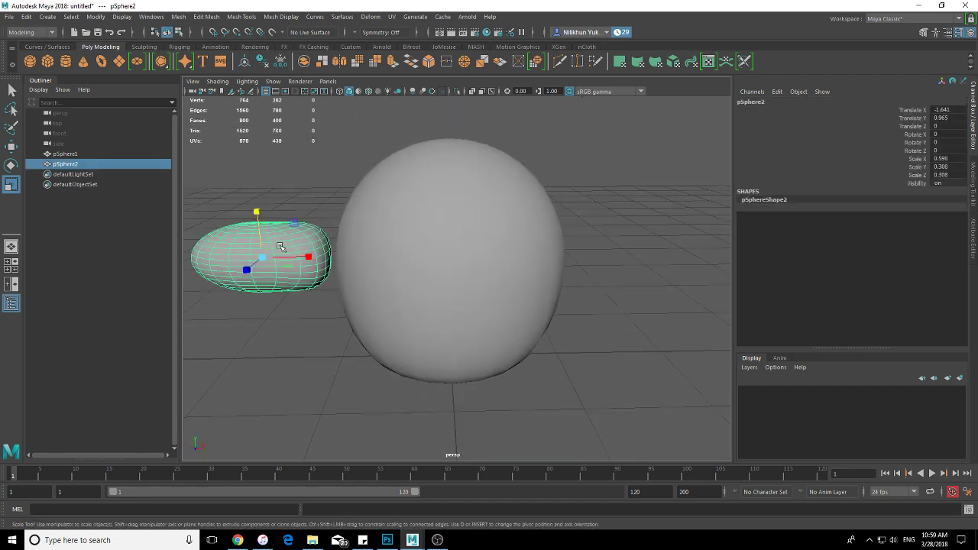
{"action": "left_click_drag", "start_coordinate": [321, 252], "coordinate": [359, 229], "text": "alt"}
{"action": "key", "text": "w"}
{"action": "left_click_drag", "start_coordinate": [317, 175], "coordinate": [317, 218]}
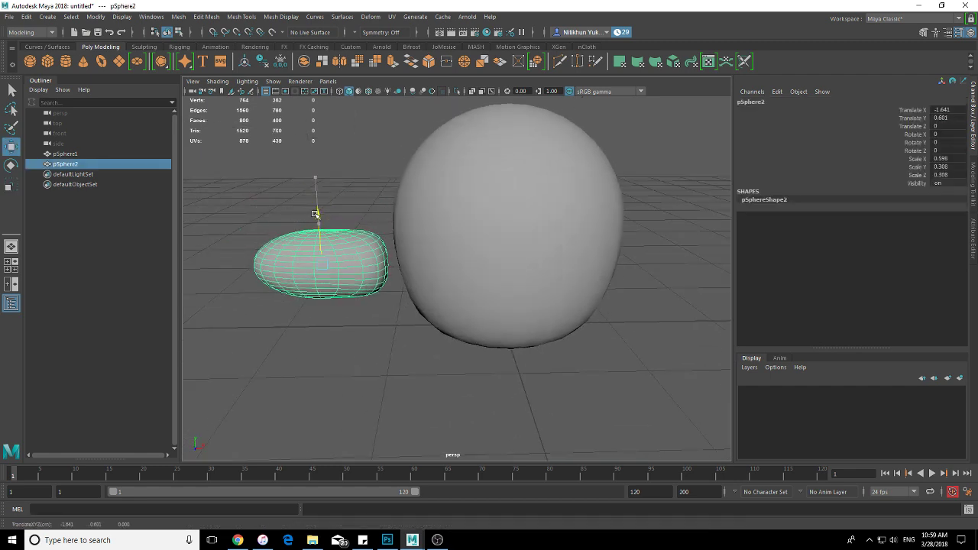
{"action": "left_click_drag", "start_coordinate": [372, 264], "coordinate": [376, 264]}
{"action": "middle_click_drag", "start_coordinate": [377, 264], "coordinate": [387, 263], "text": "alt"}
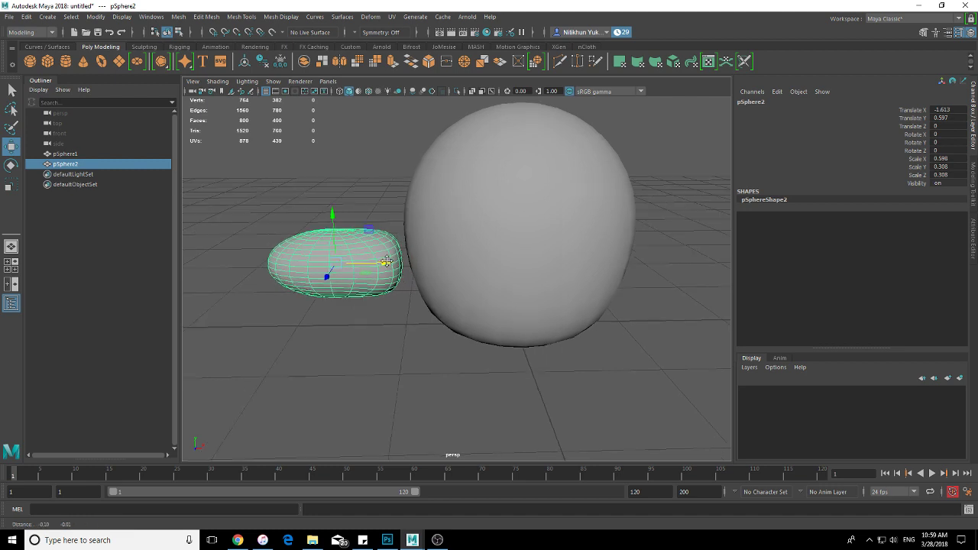
Snap the egg's pivot to its right edge using pivot editing and point snapping
{"action": "key", "text": "d"}
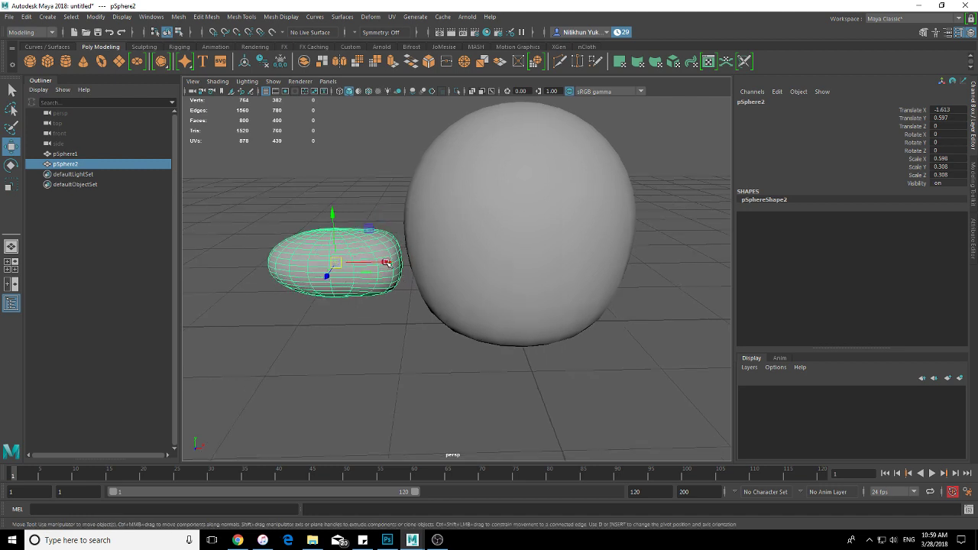
{"action": "key", "text": "v"}
{"action": "key", "text": "d"}
{"action": "key", "text": "d"}
{"action": "key", "text": "v"}
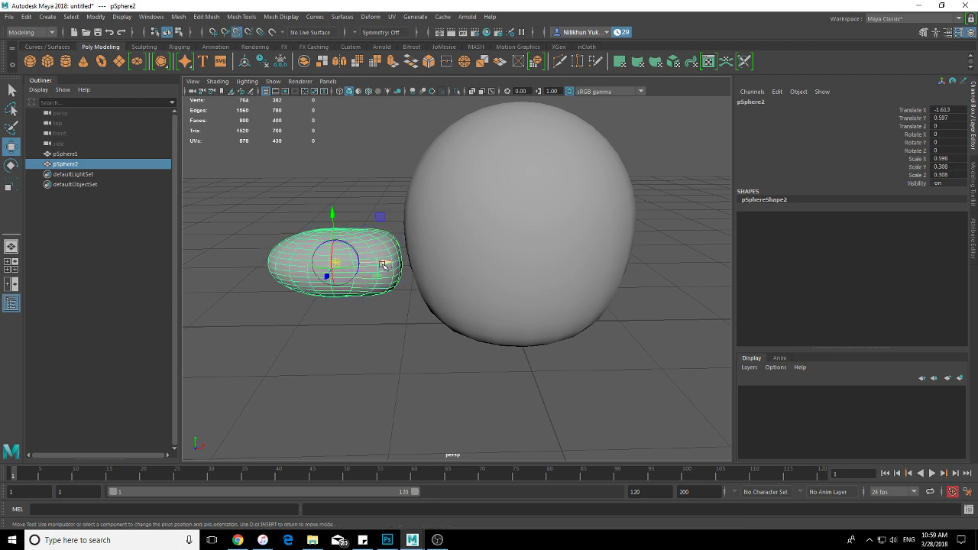
{"action": "left_click_drag", "start_coordinate": [378, 265], "coordinate": [441, 300]}
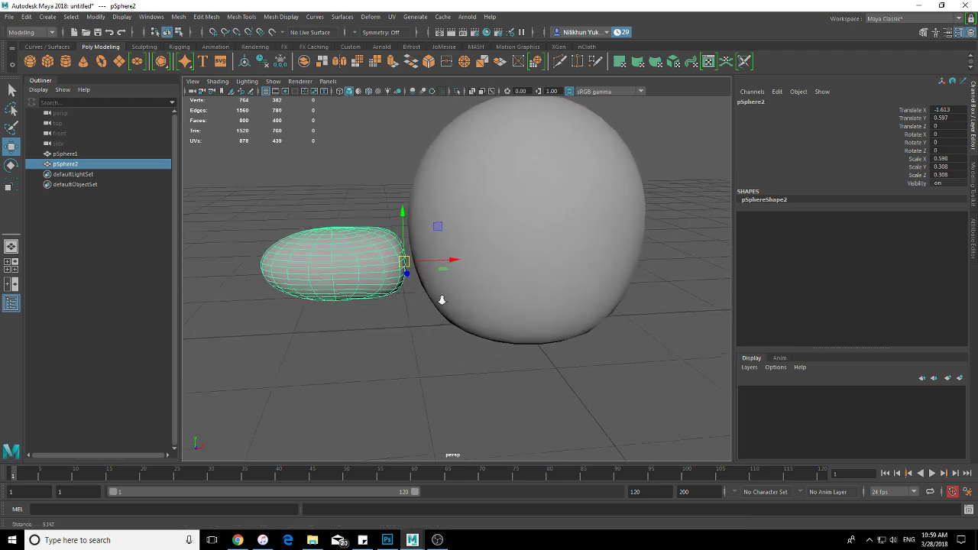
{"action": "scroll", "coordinate": [441, 301], "scroll_direction": "up", "scroll_amount": 3}
{"action": "scroll", "coordinate": [405, 259], "scroll_direction": "up", "scroll_amount": 2}
{"action": "key", "text": "d"}
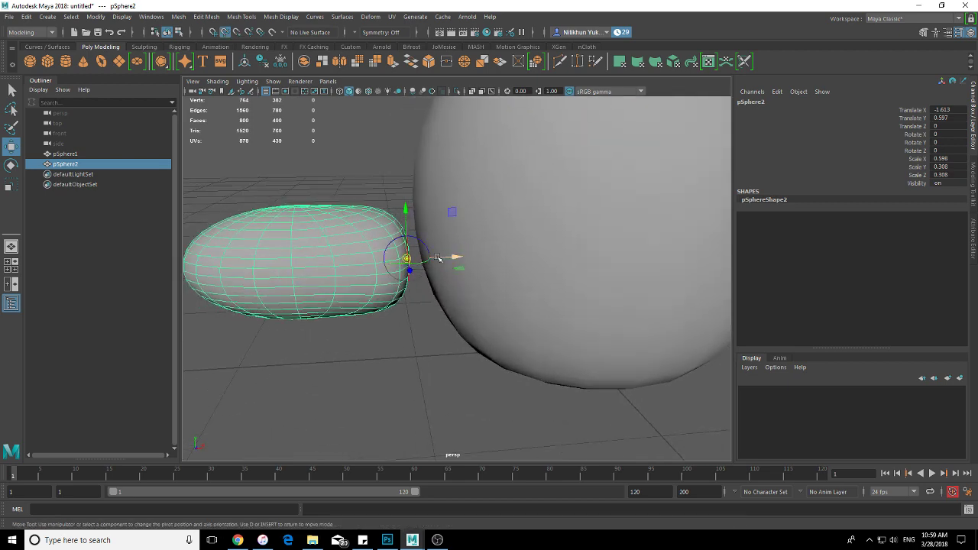
{"action": "key", "text": "d"}
{"action": "left_click_drag", "start_coordinate": [435, 257], "coordinate": [267, 281]}
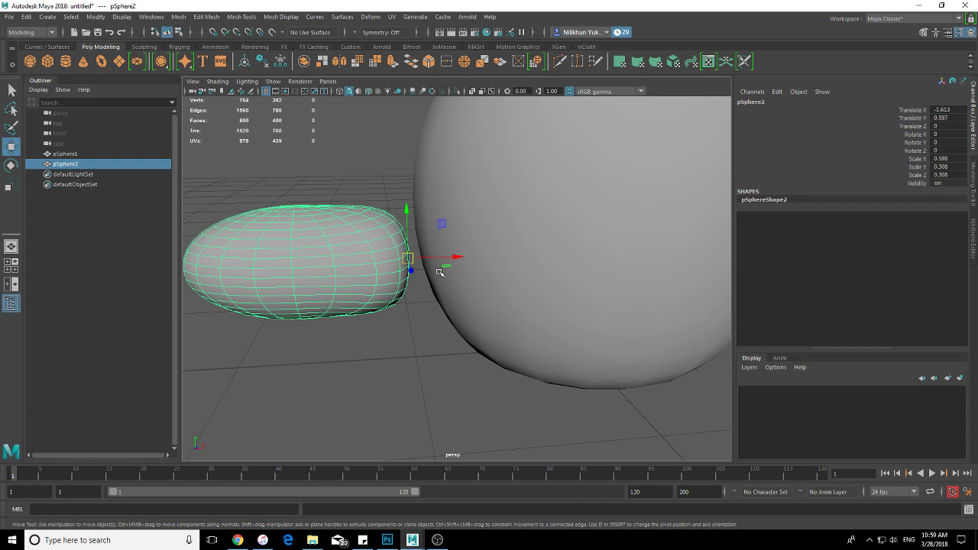
Move the large sphere's pivot down to its base
{"action": "scroll", "coordinate": [458, 268], "scroll_direction": "down", "scroll_amount": 2}
{"action": "scroll", "coordinate": [476, 272], "scroll_direction": "down", "scroll_amount": 1}
{"action": "scroll", "coordinate": [476, 272], "scroll_direction": "down", "scroll_amount": 5}
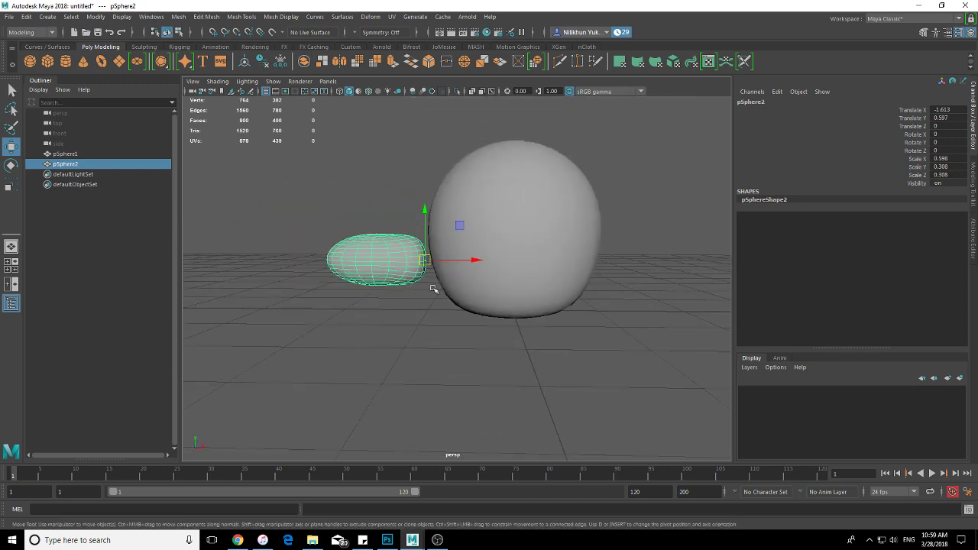
{"action": "left_click", "coordinate": [553, 245]}
{"action": "mouse_move", "coordinate": [552, 245]}
{"action": "left_mouse_down", "text": "alt"}
{"action": "mouse_move", "coordinate": [557, 236]}
{"action": "mouse_move", "coordinate": [547, 245]}
{"action": "left_mouse_up", "text": "alt"}
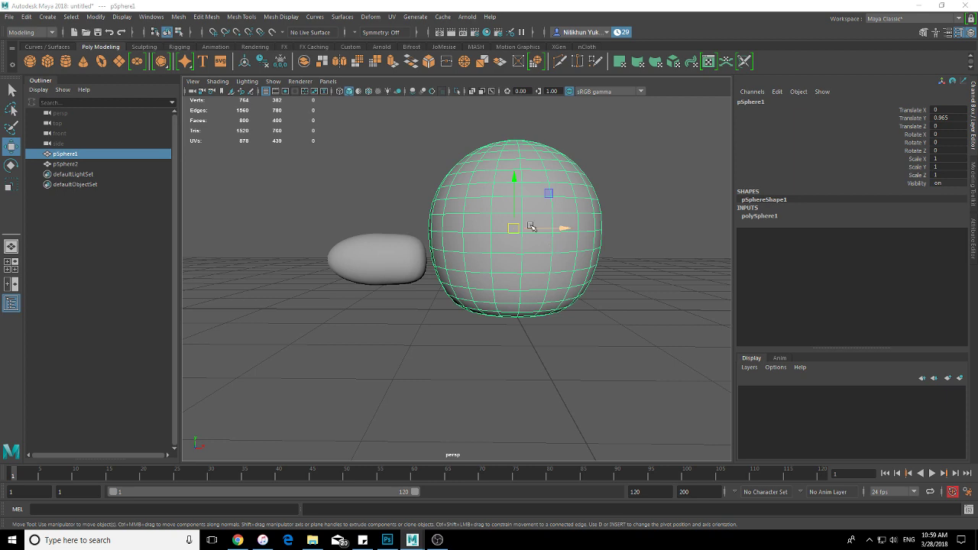
{"action": "key", "text": "d"}
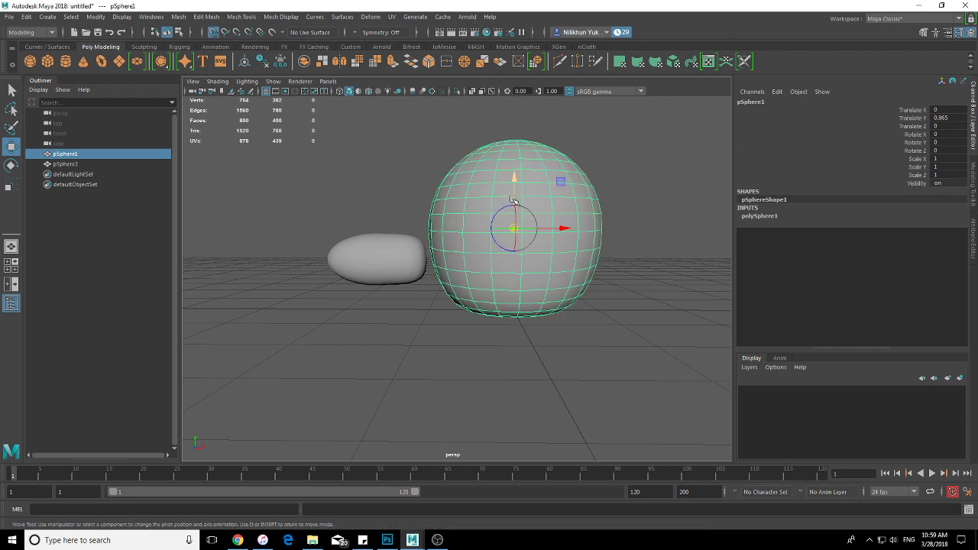
{"action": "left_click_drag", "start_coordinate": [513, 200], "coordinate": [525, 329]}
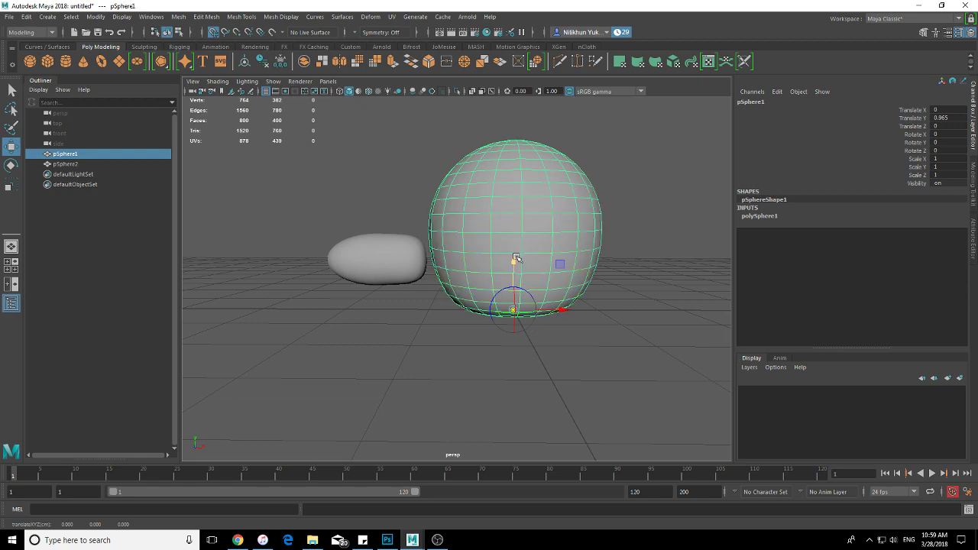
{"action": "key", "text": "d"}
{"action": "mouse_move", "coordinate": [537, 262]}
{"action": "left_mouse_down", "text": "alt"}
{"action": "mouse_move", "coordinate": [568, 356]}
{"action": "mouse_move", "coordinate": [382, 309]}
{"action": "left_mouse_up", "text": "alt"}
{"action": "left_click", "coordinate": [399, 329]}
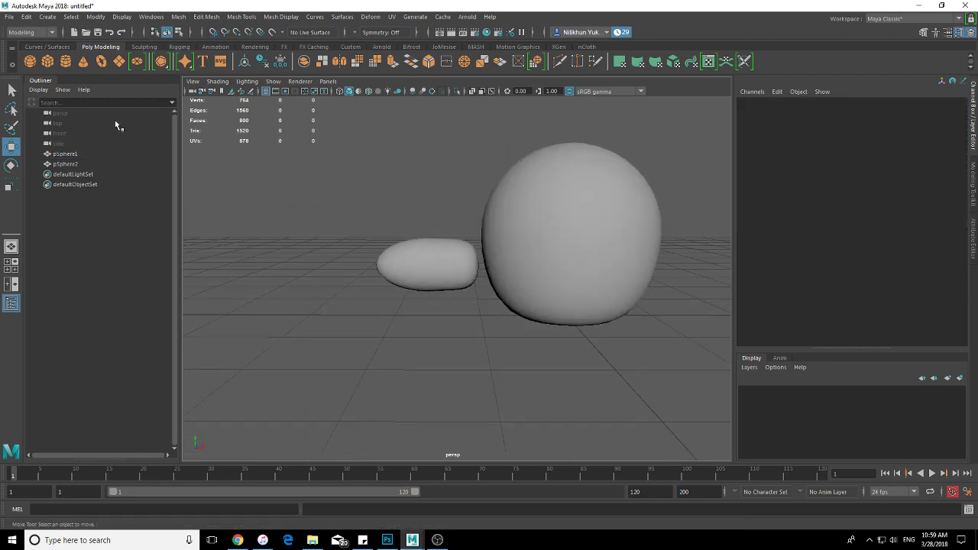
Create a polygon cone, rotate it 90° in Z, scale it to 0.268 and place it left of the egg
{"action": "left_click", "coordinate": [84, 61]}
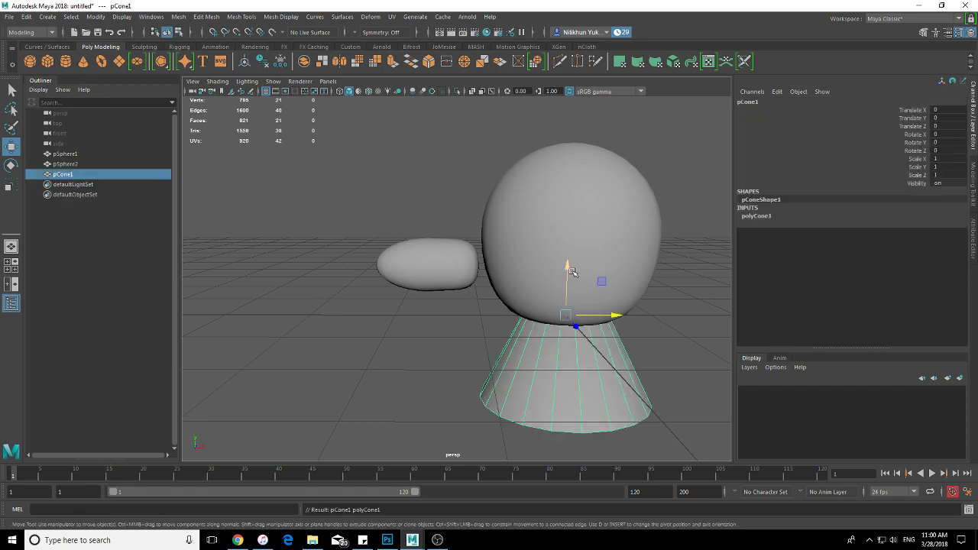
{"action": "left_click_drag", "start_coordinate": [571, 272], "coordinate": [589, 230]}
{"action": "mouse_move", "coordinate": [616, 273]}
{"action": "left_mouse_down"}
{"action": "mouse_move", "coordinate": [370, 272]}
{"action": "mouse_move", "coordinate": [930, 150]}
{"action": "left_mouse_up"}
{"action": "key", "text": "e"}
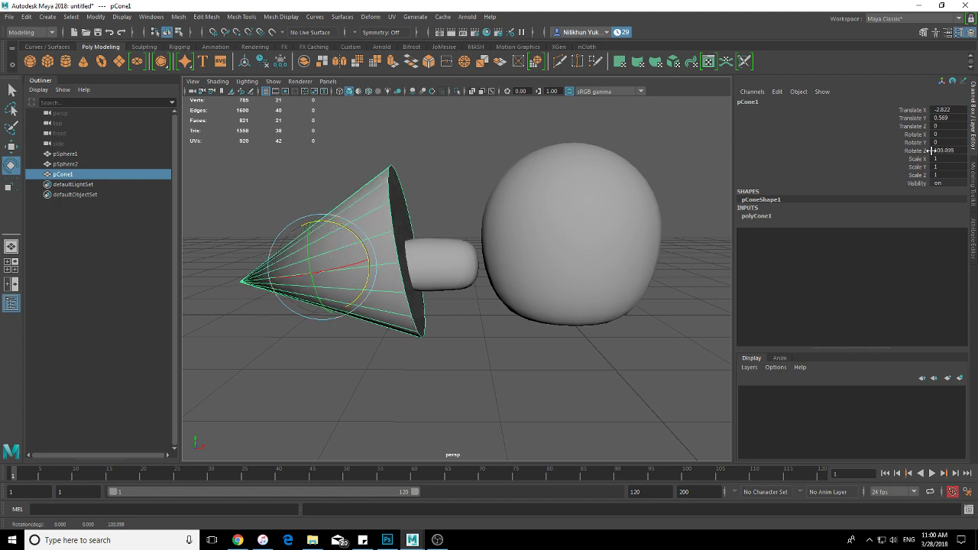
{"action": "type", "text": "90"}
{"action": "key", "text": "Return"}
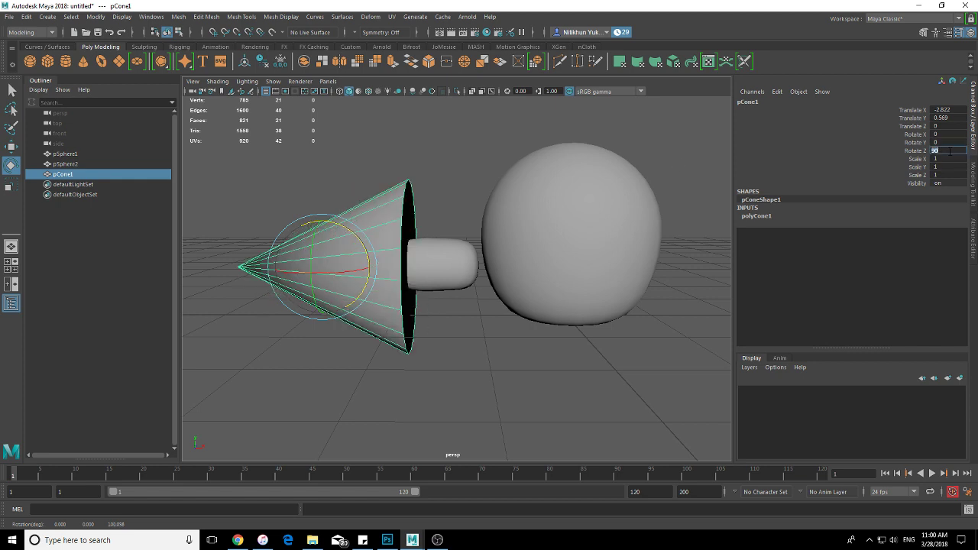
{"action": "key", "text": "r"}
{"action": "left_click_drag", "start_coordinate": [321, 265], "coordinate": [220, 264]}
{"action": "key", "text": "w"}
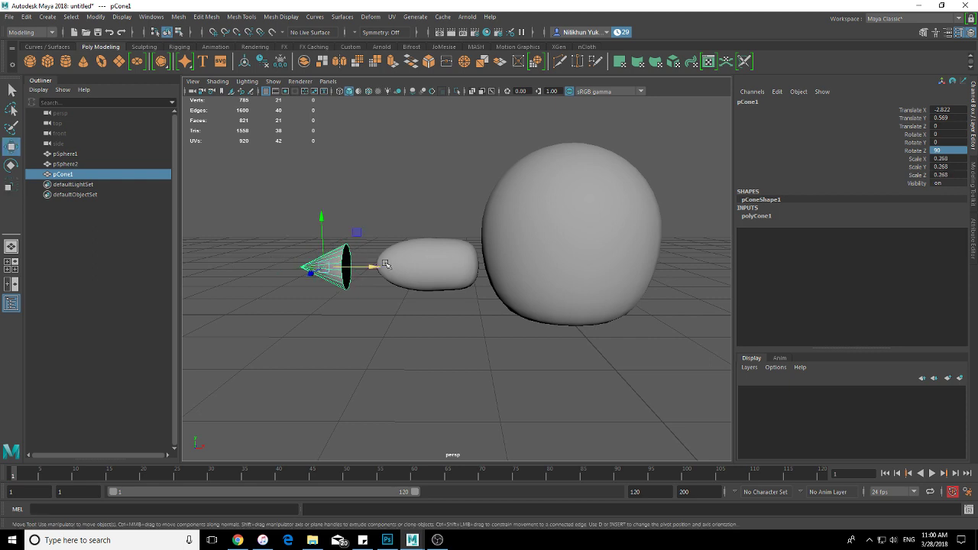
{"action": "left_click_drag", "start_coordinate": [373, 267], "coordinate": [392, 267]}
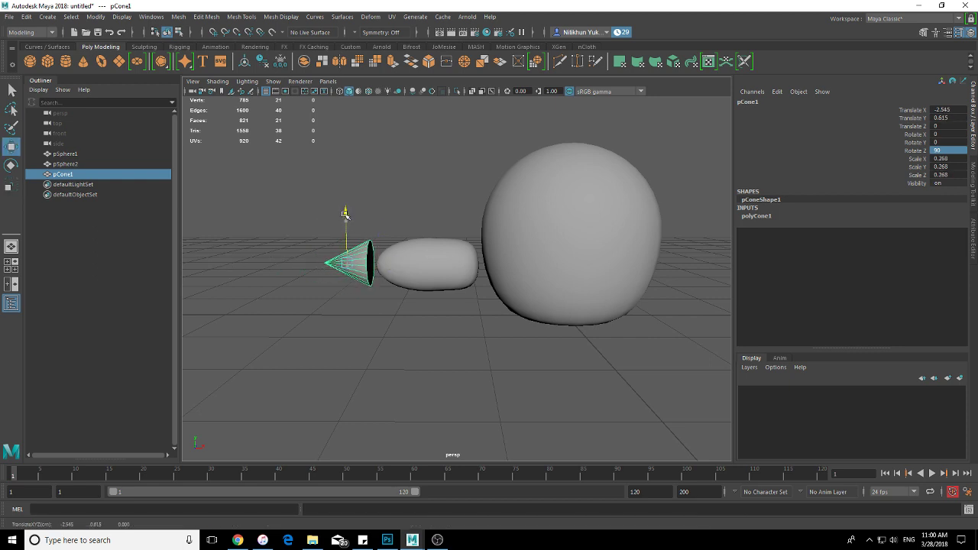
Nudge the egg and cone right so the cone meets the egg's left end
{"action": "mouse_move", "coordinate": [344, 213]}
{"action": "left_mouse_down", "text": "alt"}
{"action": "mouse_move", "coordinate": [410, 261]}
{"action": "mouse_move", "coordinate": [434, 266]}
{"action": "left_mouse_up", "text": "alt"}
{"action": "left_click", "coordinate": [434, 267]}
{"action": "left_click_drag", "start_coordinate": [524, 271], "coordinate": [530, 273]}
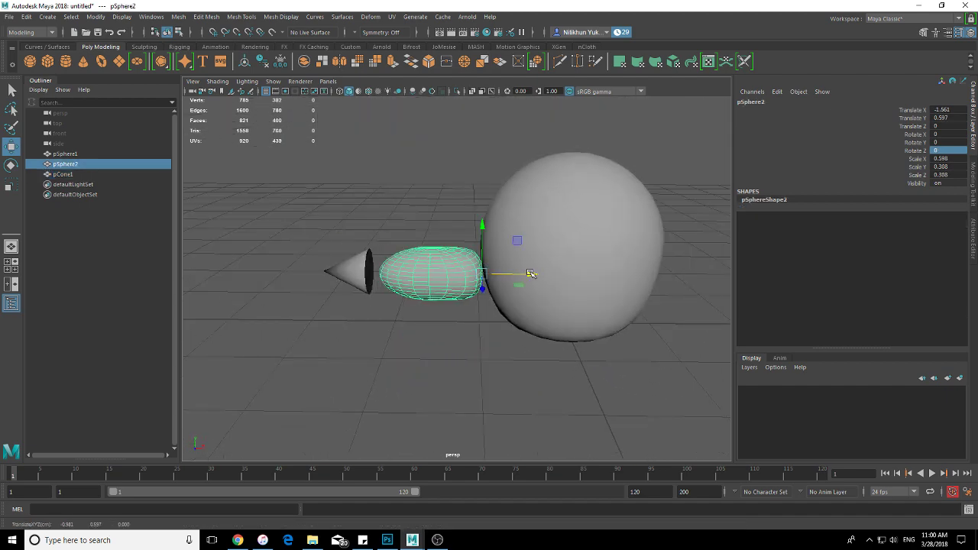
{"action": "left_click", "coordinate": [367, 267]}
{"action": "left_click_drag", "start_coordinate": [395, 270], "coordinate": [398, 270]}
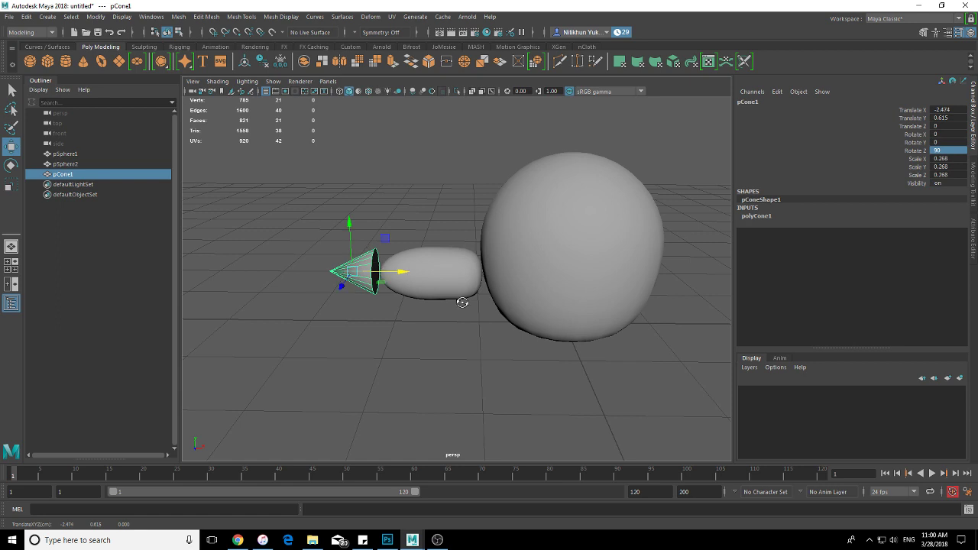
Reposition the cone and egg together against the sphere's side, then select all three objects
{"action": "left_click_drag", "start_coordinate": [463, 302], "coordinate": [468, 307], "text": "alt"}
{"action": "left_click", "coordinate": [444, 270], "text": "shift"}
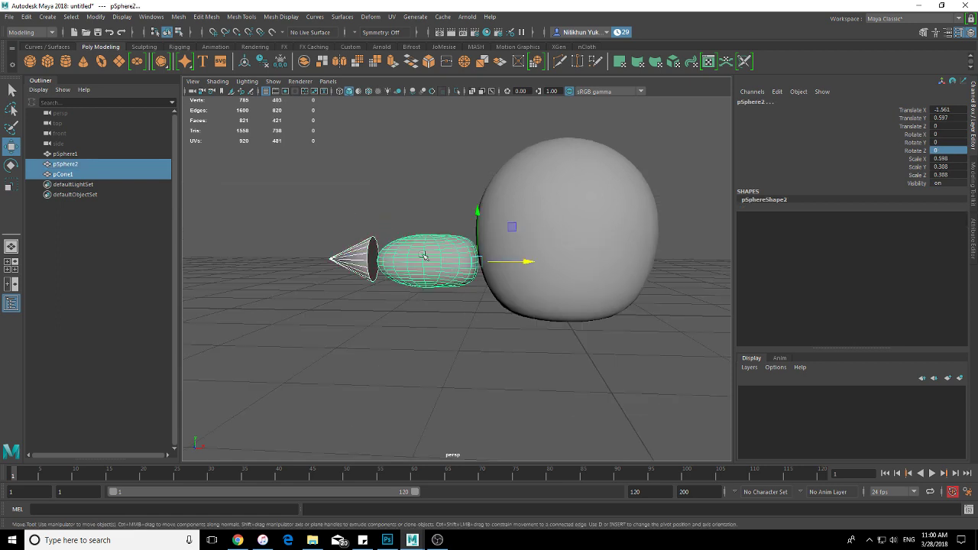
{"action": "left_click_drag", "start_coordinate": [477, 217], "coordinate": [478, 186]}
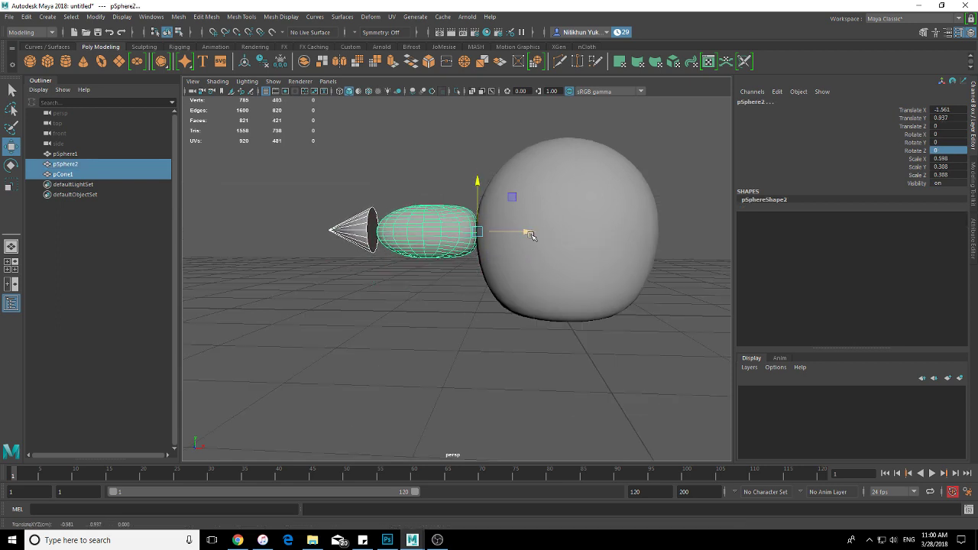
{"action": "left_click_drag", "start_coordinate": [530, 235], "coordinate": [527, 233]}
{"action": "left_click_drag", "start_coordinate": [473, 189], "coordinate": [480, 226]}
{"action": "left_click_drag", "start_coordinate": [525, 279], "coordinate": [531, 278]}
{"action": "left_click", "coordinate": [489, 359]}
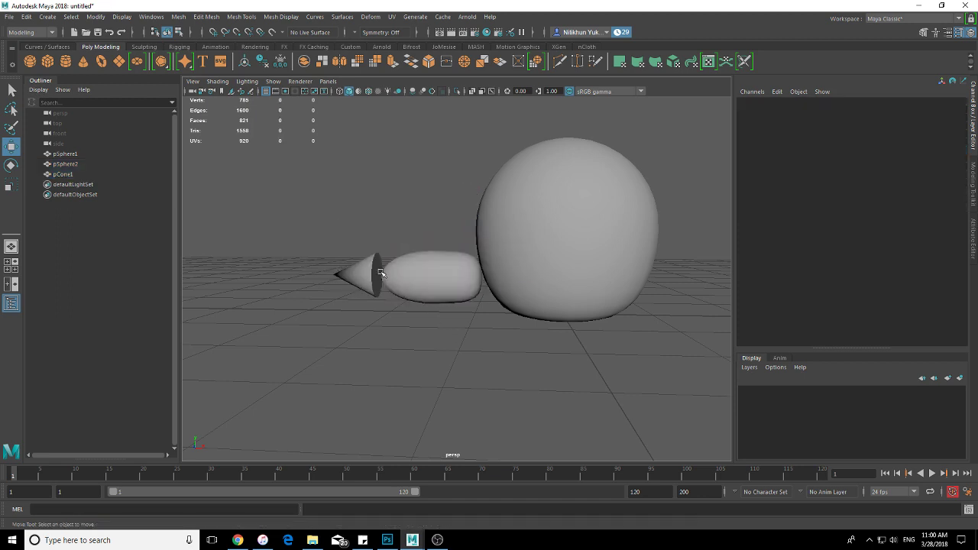
{"action": "left_click", "coordinate": [365, 280]}
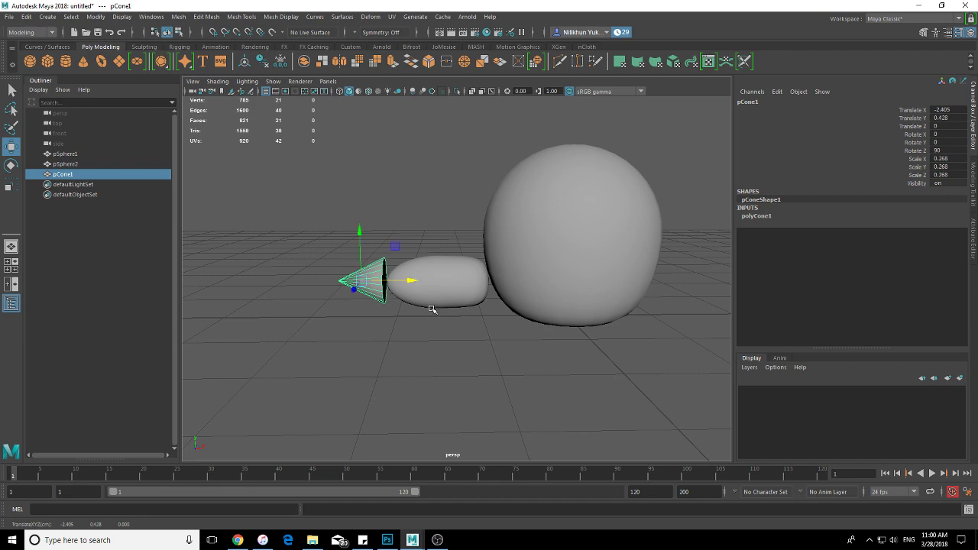
{"action": "left_click", "coordinate": [511, 430]}
{"action": "left_click_drag", "start_coordinate": [530, 393], "coordinate": [513, 360], "text": "alt"}
{"action": "left_click_drag", "start_coordinate": [345, 197], "coordinate": [673, 317]}
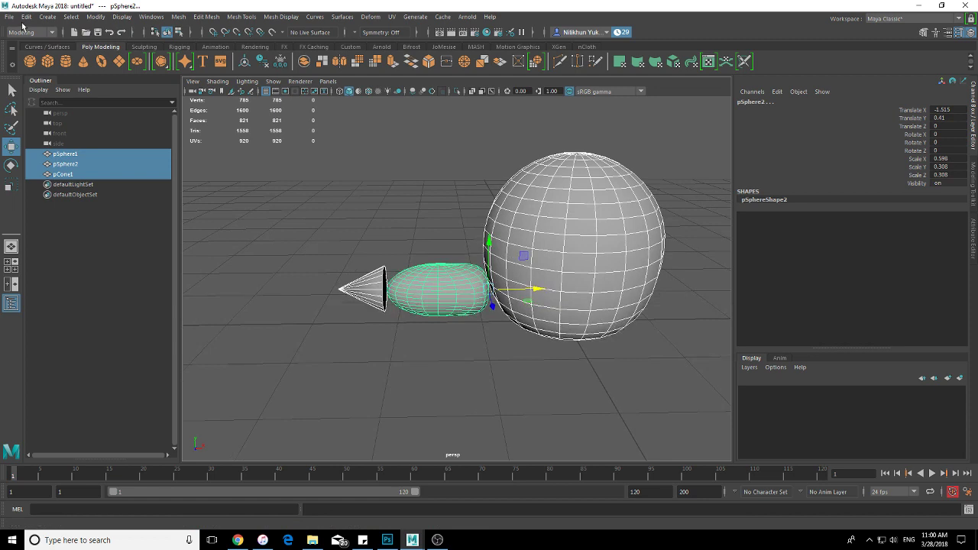
Freeze transformations and delete history on pSphere1, pSphere2 and pCone1
{"action": "left_click", "coordinate": [60, 17]}
{"action": "mouse_move", "coordinate": [131, 72]}
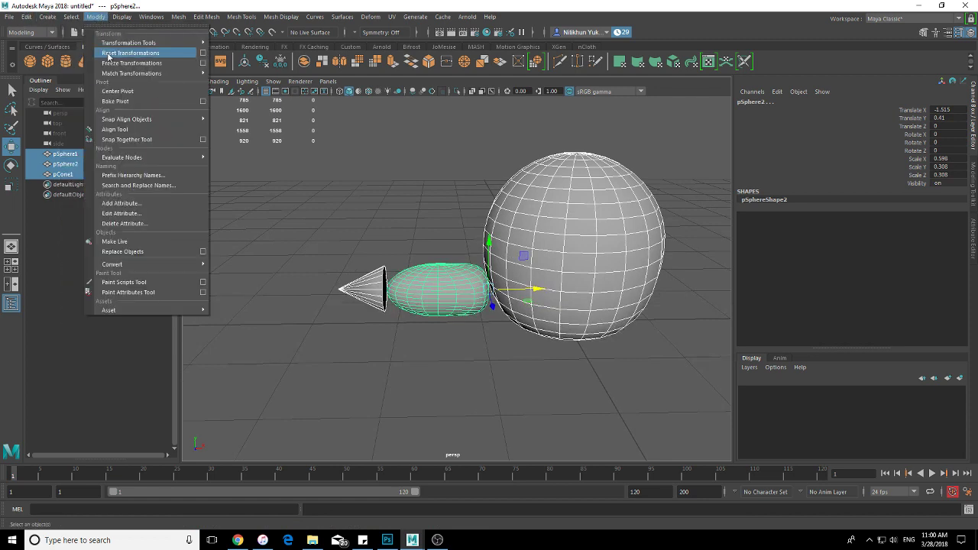
{"action": "left_click", "coordinate": [131, 63]}
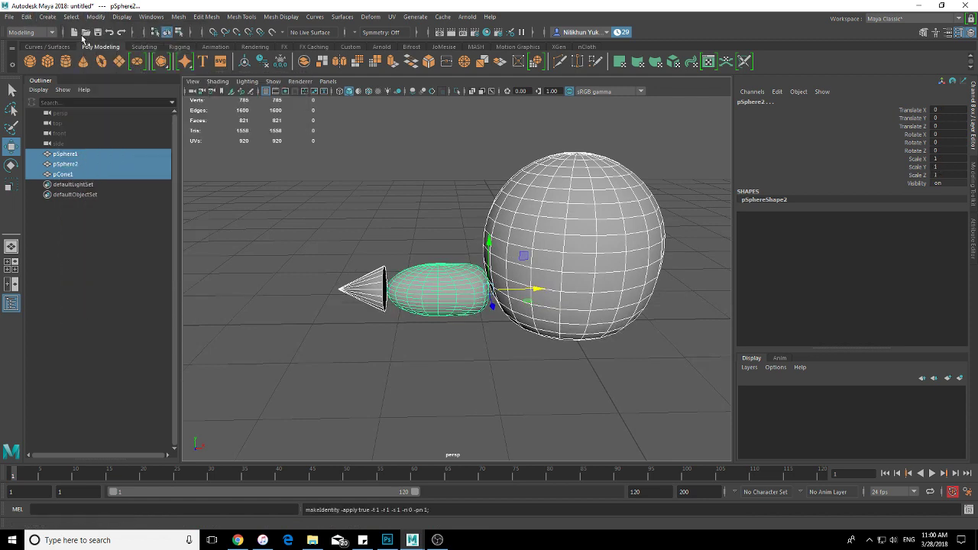
{"action": "left_click", "coordinate": [28, 17]}
{"action": "mouse_move", "coordinate": [177, 156]}
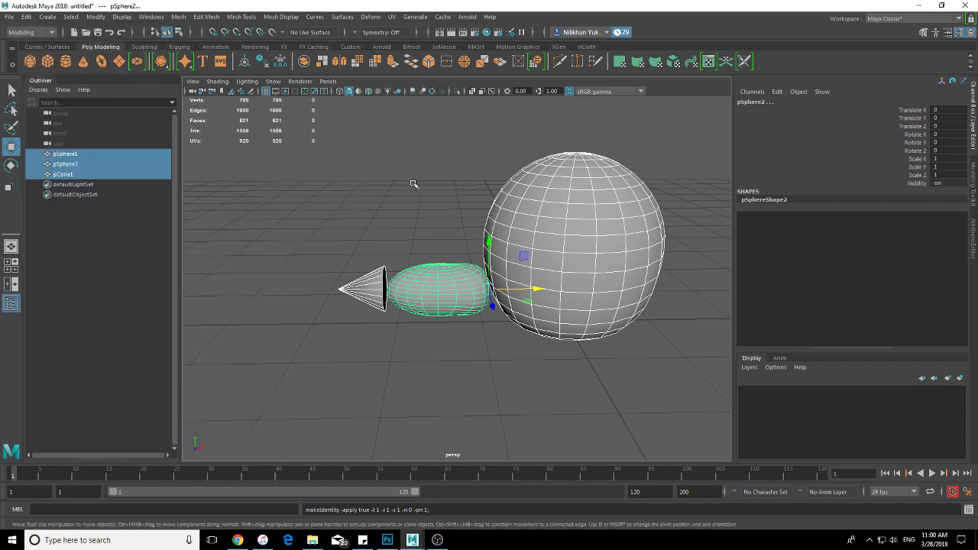
{"action": "left_click", "coordinate": [680, 277]}
{"action": "left_click", "coordinate": [614, 259]}
{"action": "left_click_drag", "start_coordinate": [614, 259], "coordinate": [584, 440], "text": "alt"}
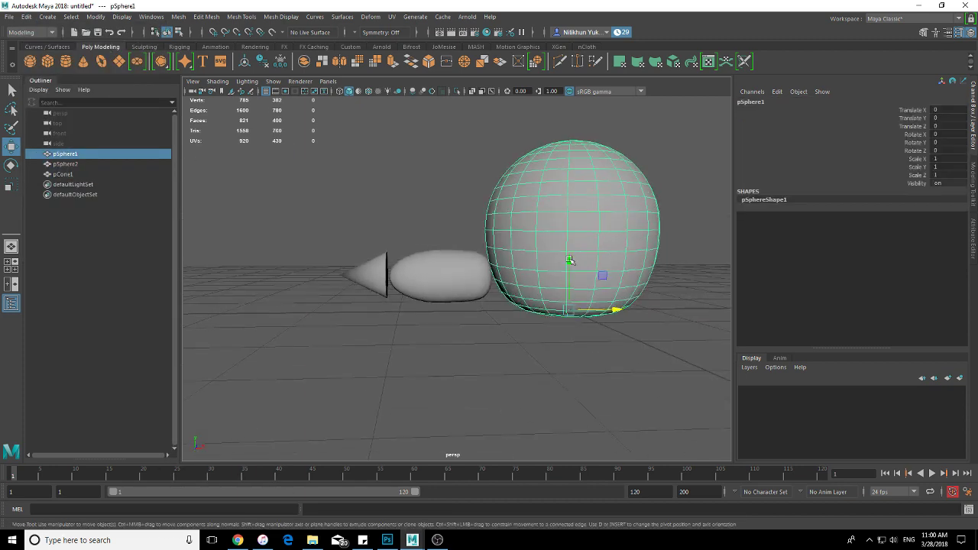
In Animation Preferences, set the working time unit to 25 fps and save
{"action": "left_click", "coordinate": [967, 492]}
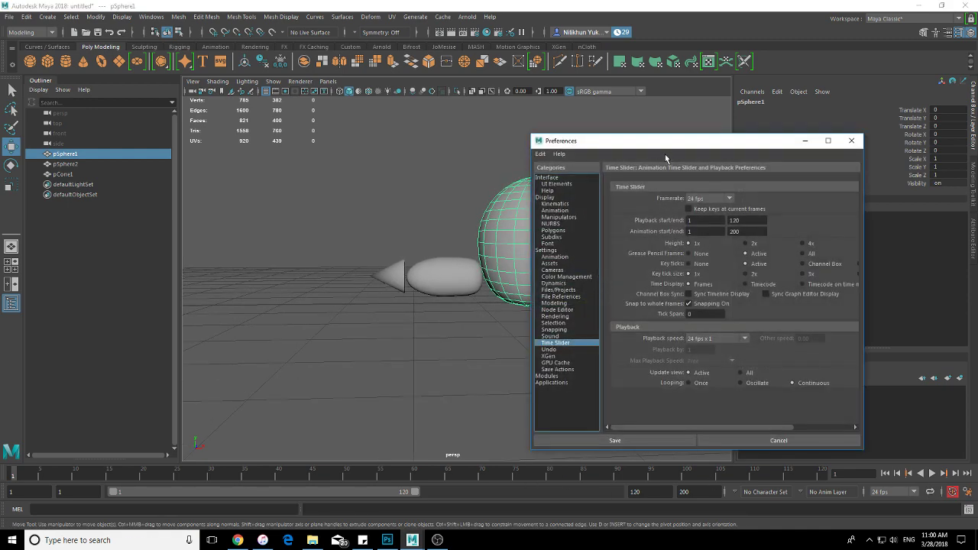
{"action": "left_click", "coordinate": [563, 251]}
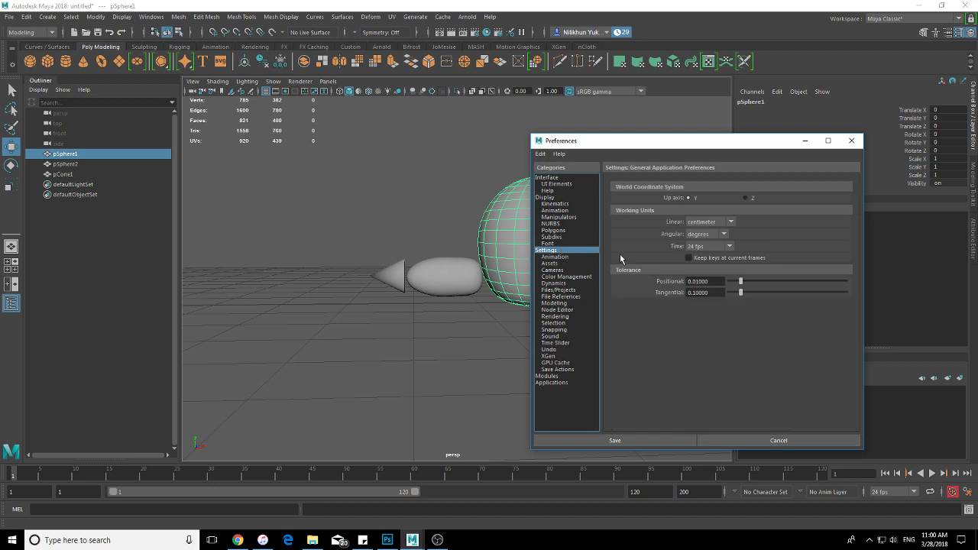
{"action": "left_click", "coordinate": [707, 247]}
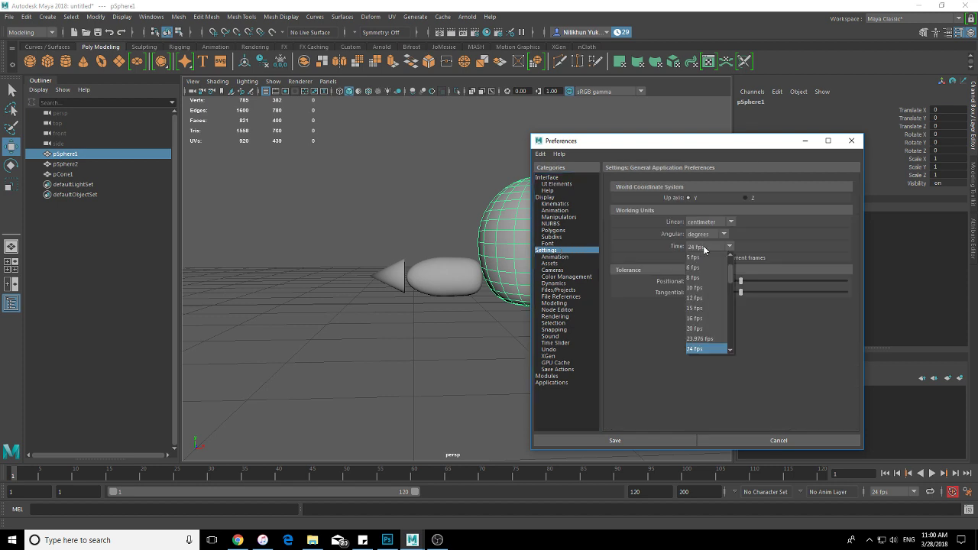
{"action": "left_click", "coordinate": [703, 327]}
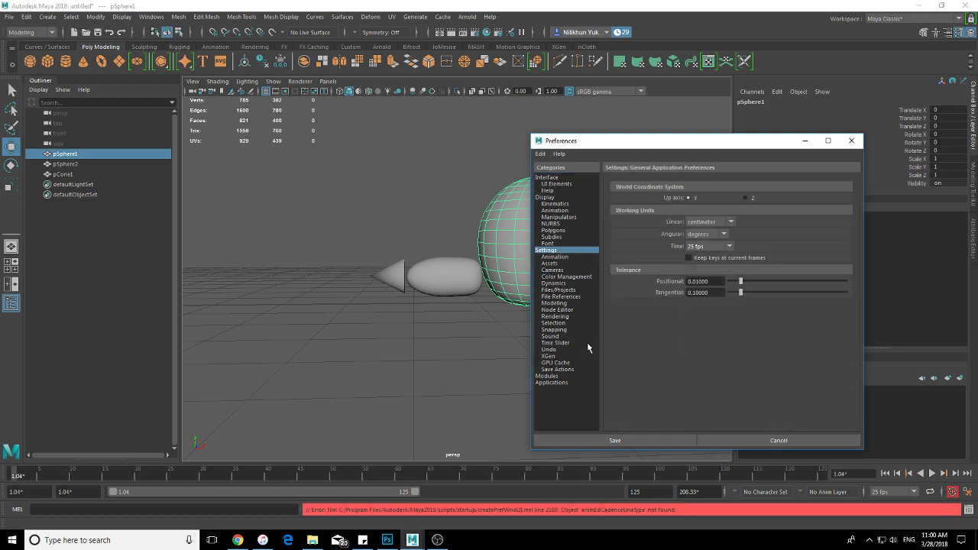
{"action": "left_click", "coordinate": [555, 343]}
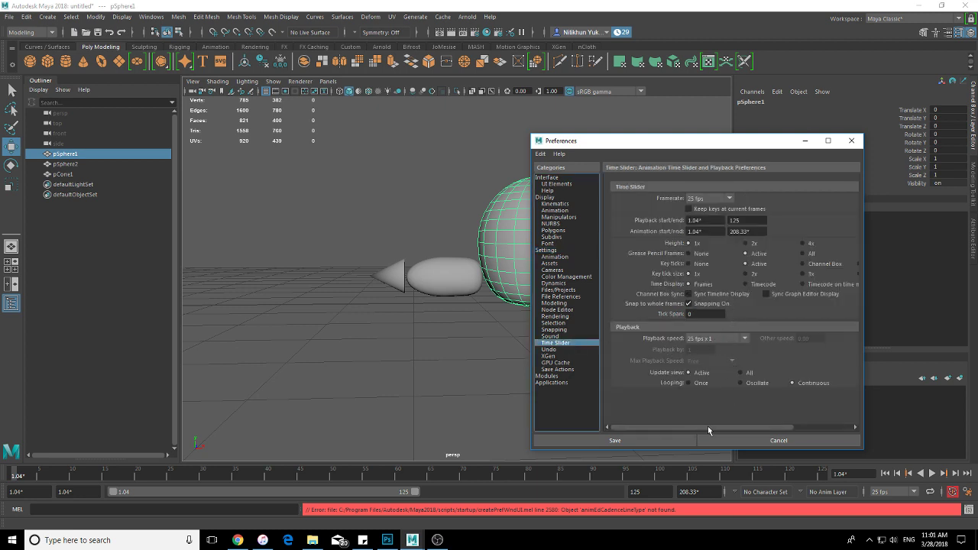
{"action": "left_click", "coordinate": [664, 439]}
{"action": "left_click_drag", "start_coordinate": [847, 474], "coordinate": [731, 486]}
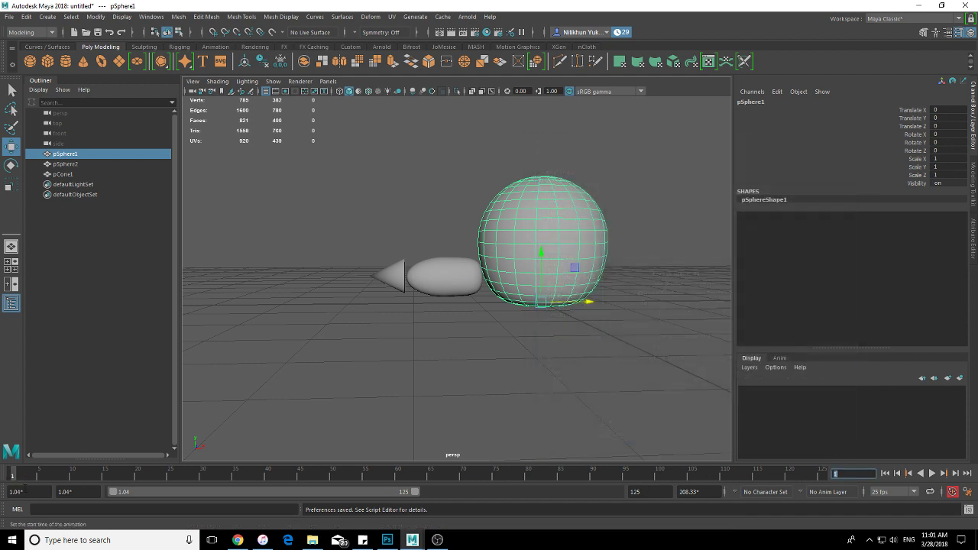
Set start and playback start to frame 1, playback end to 90, animation end to 200
{"action": "double_click", "coordinate": [17, 491]}
{"action": "key", "text": "Tab"}
{"action": "type", "text": "1"}
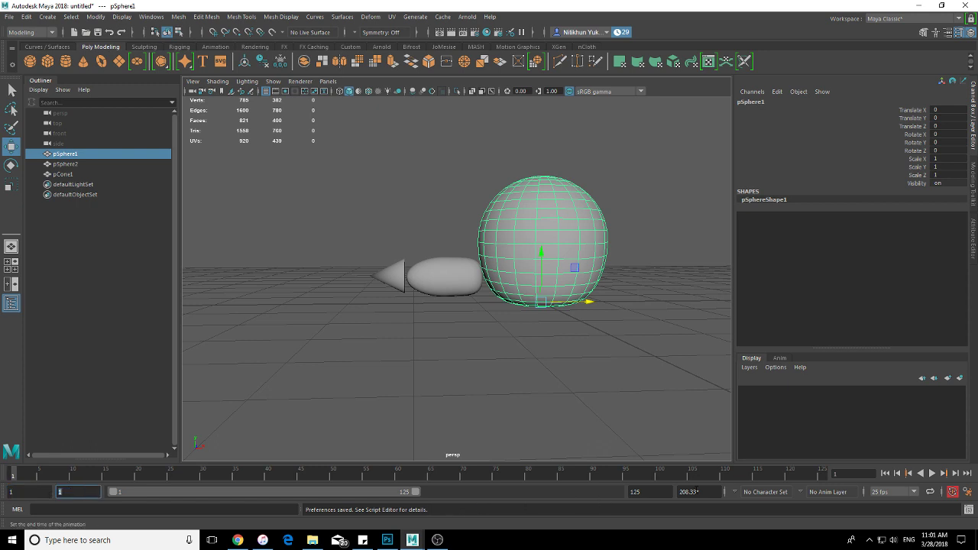
{"action": "key", "text": "Tab"}
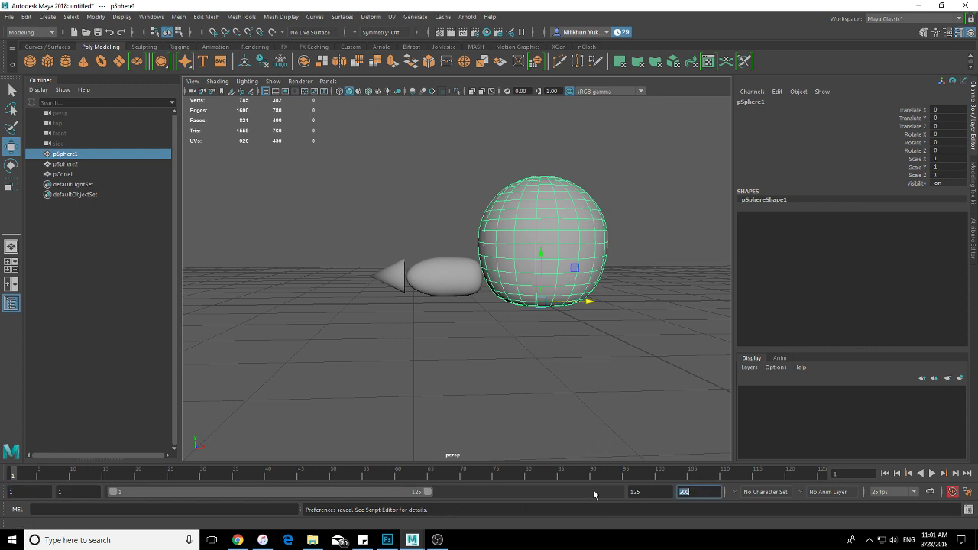
{"action": "left_click_drag", "start_coordinate": [426, 492], "coordinate": [340, 493]}
{"action": "left_click", "coordinate": [415, 417]}
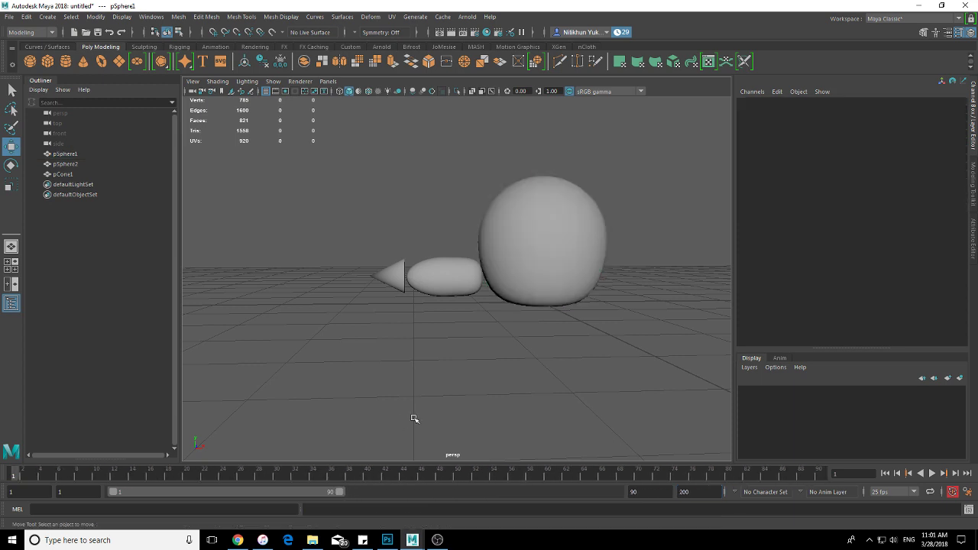
{"action": "left_click_drag", "start_coordinate": [414, 417], "coordinate": [456, 382], "text": "alt"}
{"action": "middle_click_drag", "start_coordinate": [456, 382], "coordinate": [356, 362], "text": "alt"}
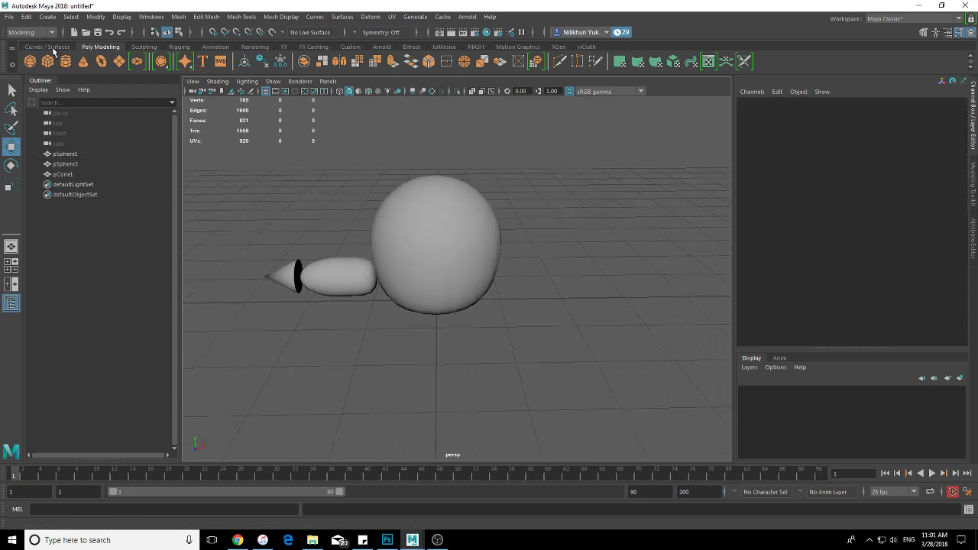
Create a NURBS circle, scale it up around the model, and freeze its transformations
{"action": "left_click", "coordinate": [52, 47]}
{"action": "left_click", "coordinate": [30, 61]}
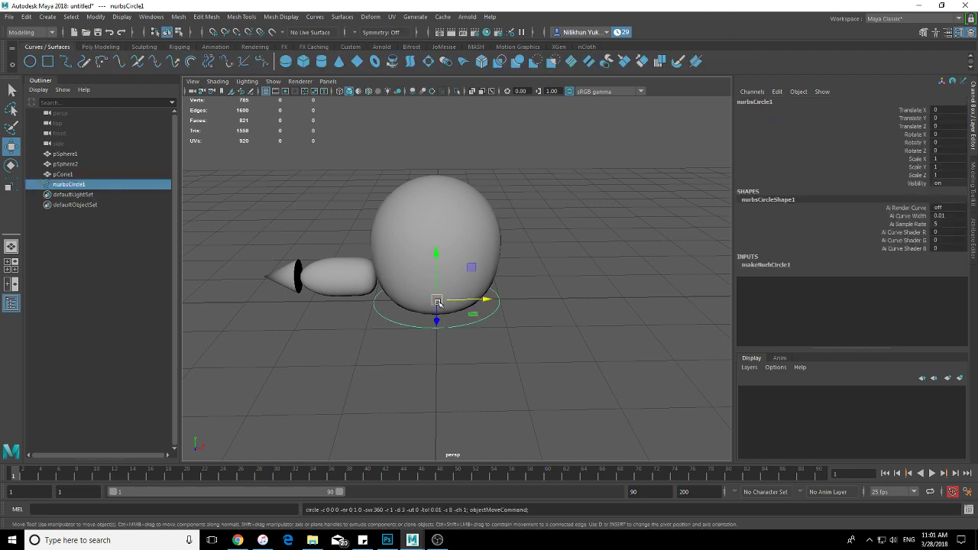
{"action": "key", "text": "r"}
{"action": "mouse_move", "coordinate": [433, 306]}
{"action": "left_mouse_down"}
{"action": "mouse_move", "coordinate": [466, 284]}
{"action": "mouse_move", "coordinate": [517, 295]}
{"action": "left_mouse_up"}
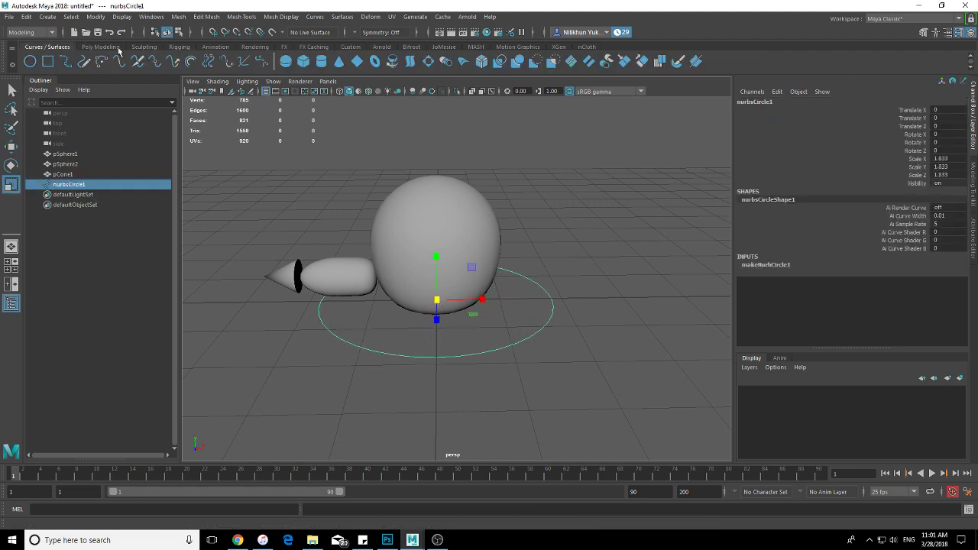
{"action": "left_click", "coordinate": [72, 18]}
{"action": "left_click", "coordinate": [107, 62]}
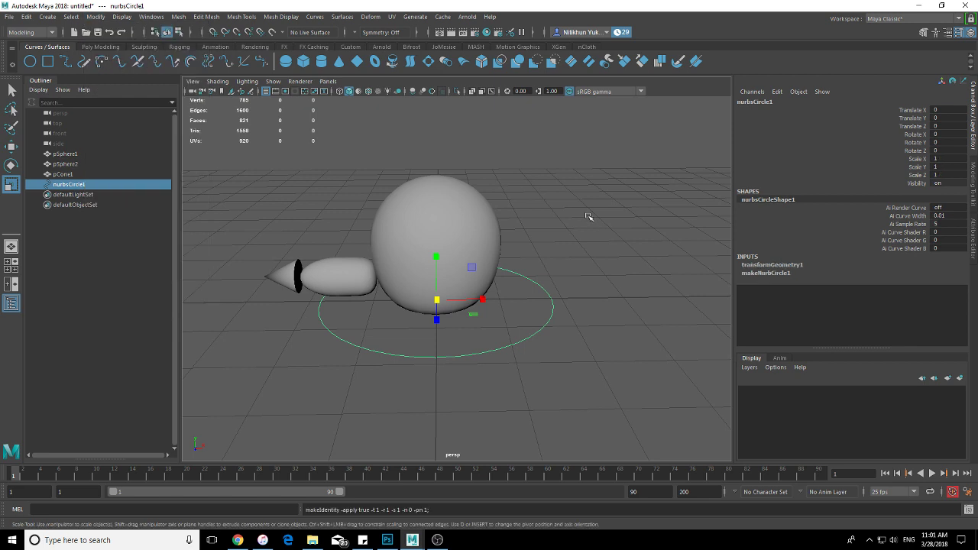
Parent the cone under the pill, the pill under the sphere, and the sphere under the circle
{"action": "left_click", "coordinate": [585, 214]}
{"action": "left_click", "coordinate": [281, 272]}
{"action": "key", "text": "q"}
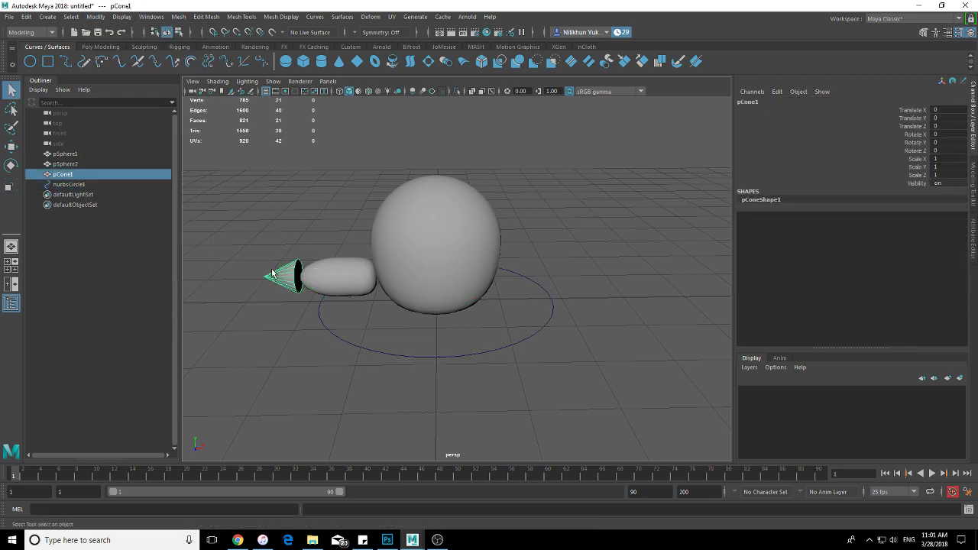
{"action": "left_click", "coordinate": [337, 275], "text": "shift"}
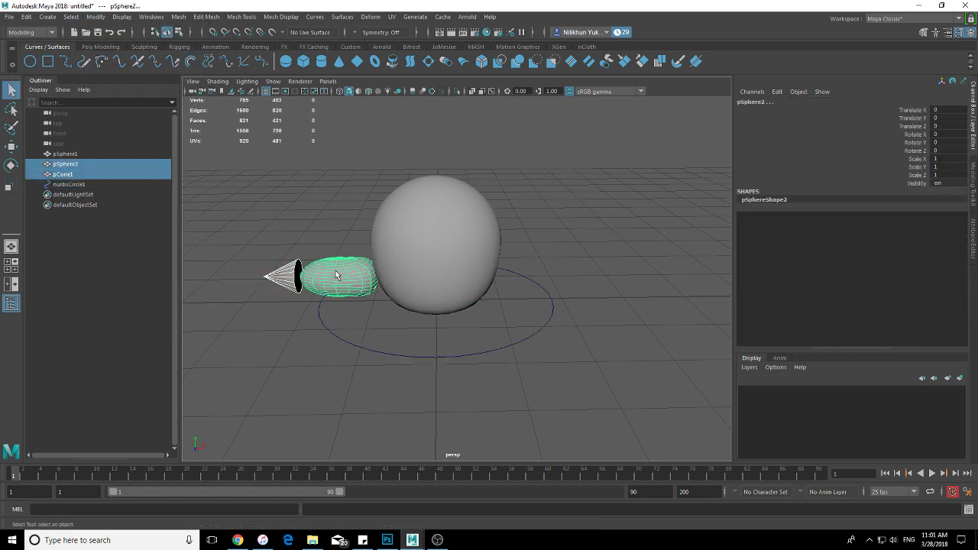
{"action": "key", "text": "p"}
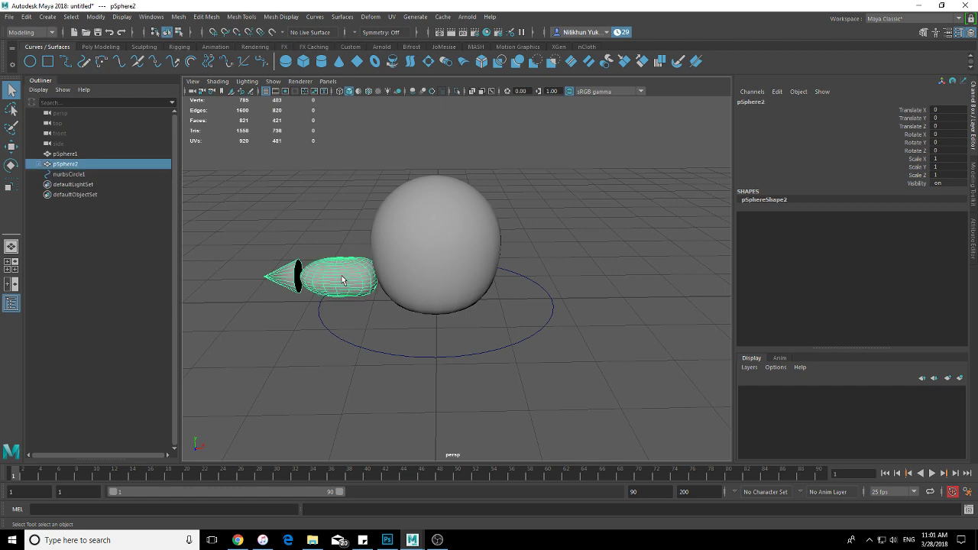
{"action": "left_click", "coordinate": [425, 243], "text": "shift"}
{"action": "key", "text": "p"}
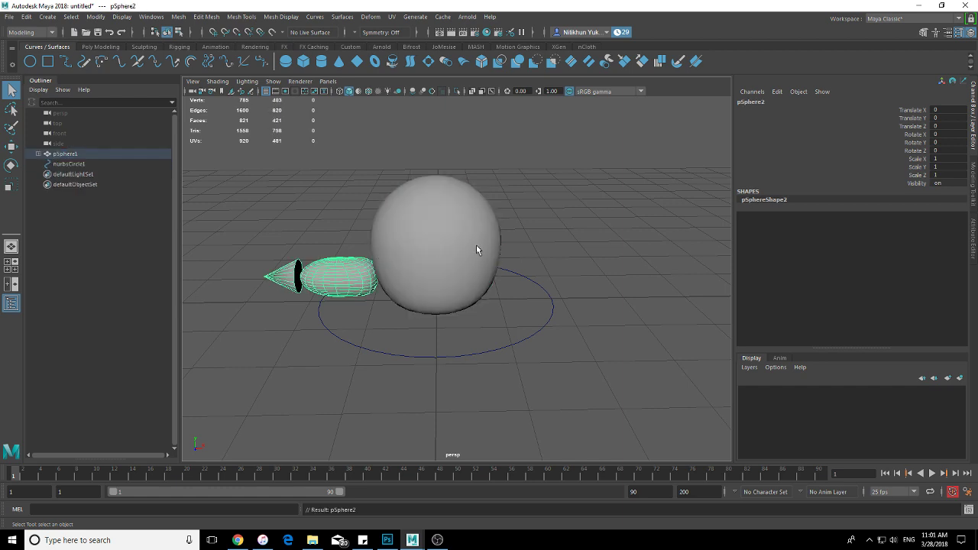
{"action": "left_click", "coordinate": [553, 307], "text": "shift"}
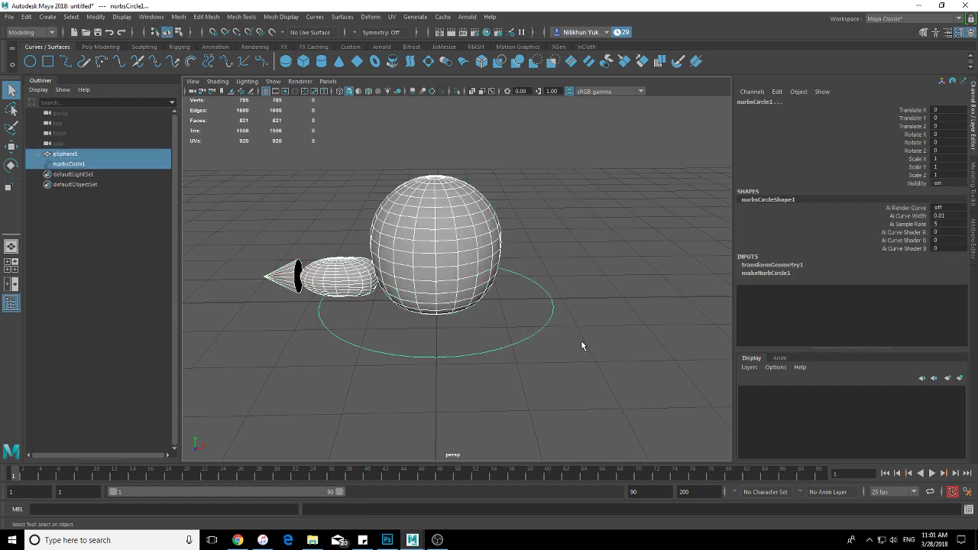
{"action": "key", "text": "p"}
{"action": "left_click", "coordinate": [580, 341]}
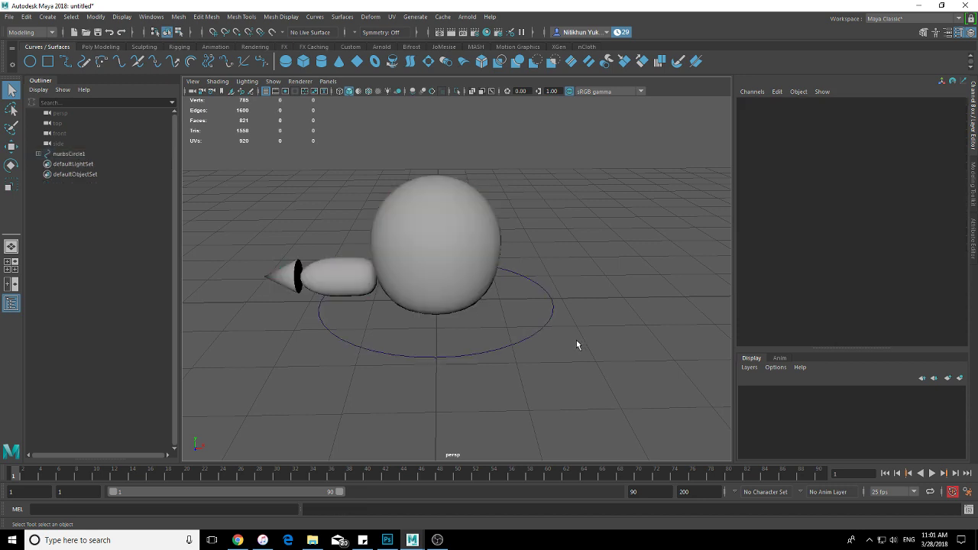
{"action": "left_click", "coordinate": [290, 283]}
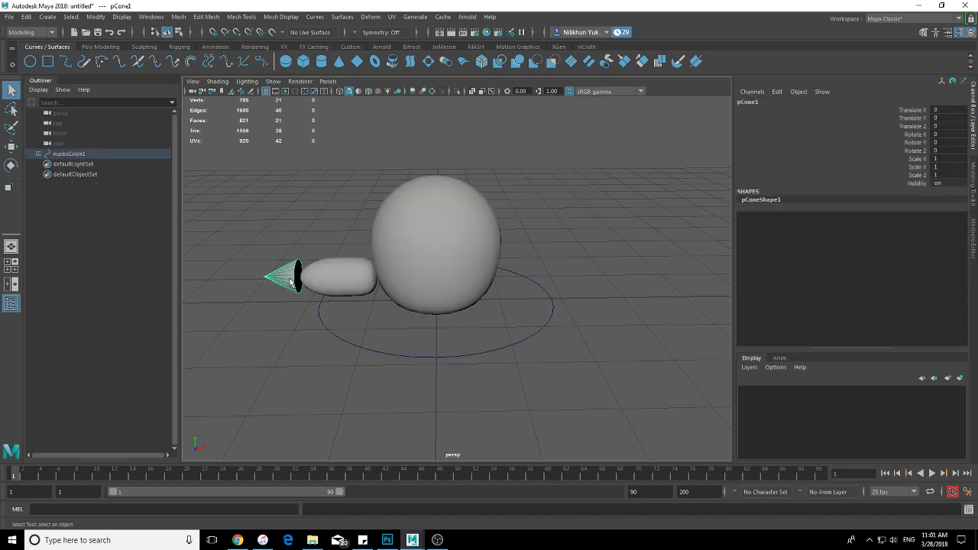
{"action": "left_click", "coordinate": [341, 277]}
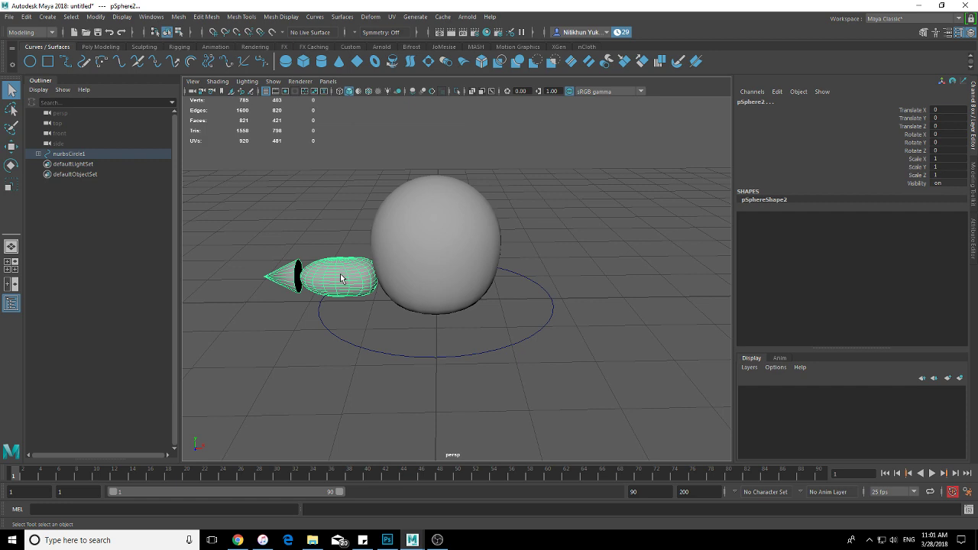
{"action": "left_click", "coordinate": [338, 298]}
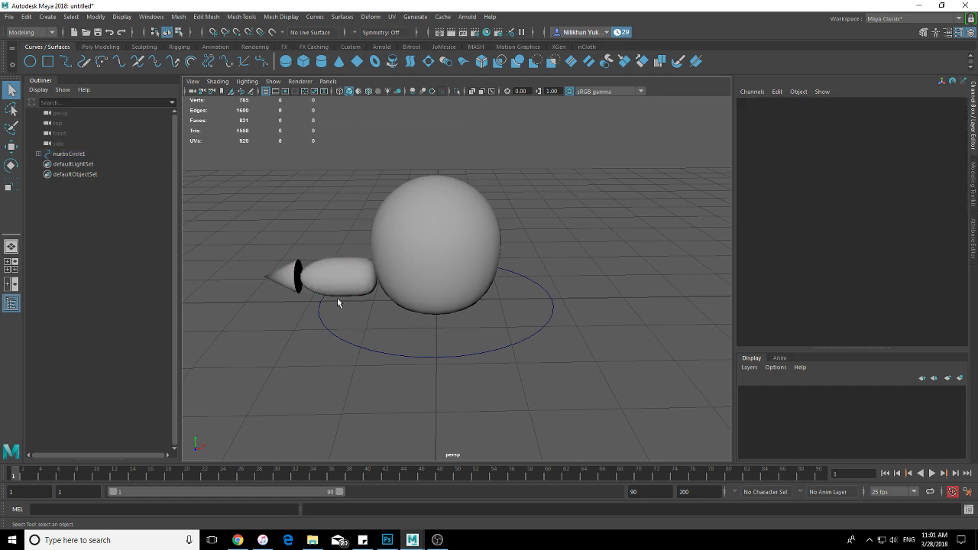
{"action": "left_click", "coordinate": [297, 271]}
{"action": "left_click", "coordinate": [342, 273]}
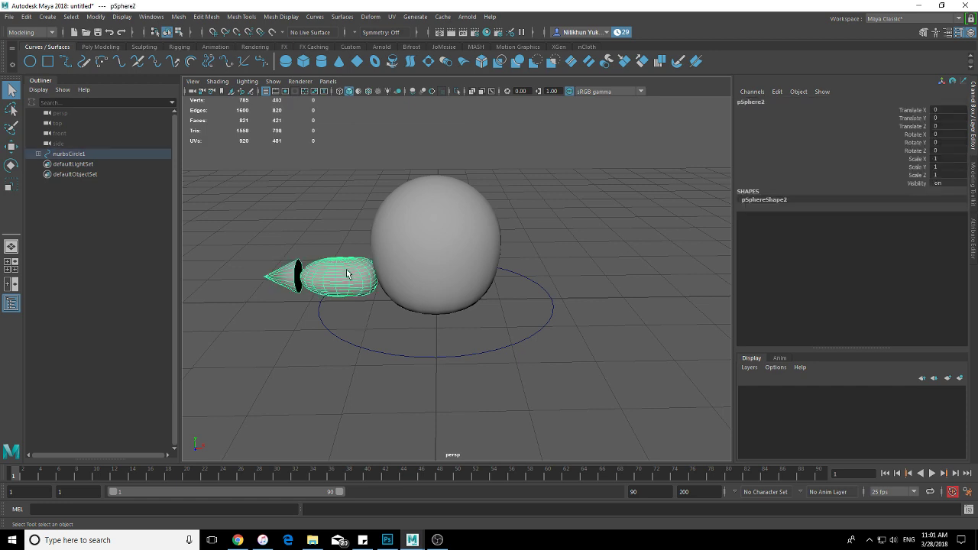
{"action": "left_click", "coordinate": [297, 272]}
{"action": "left_click", "coordinate": [366, 272]}
{"action": "left_click", "coordinate": [464, 324]}
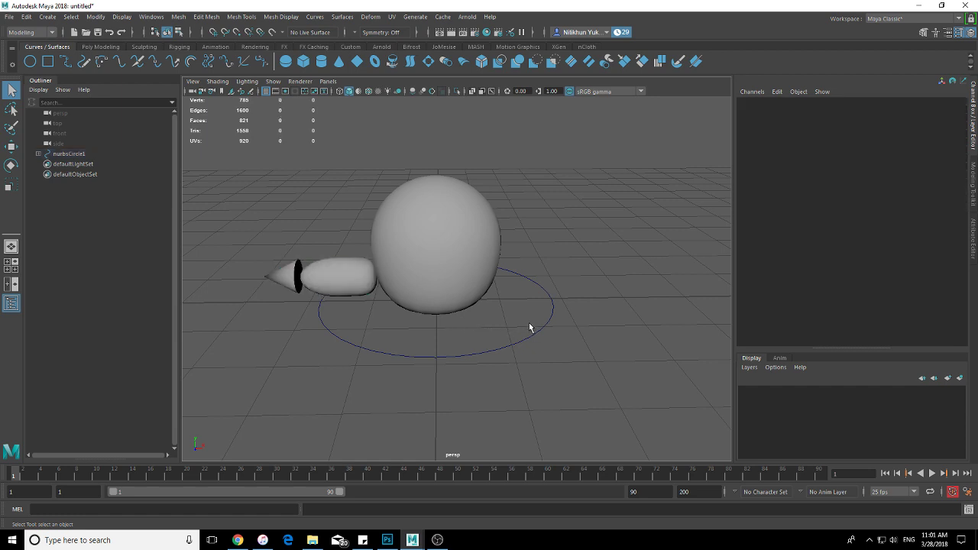
{"action": "mouse_move", "coordinate": [513, 332]}
{"action": "left_mouse_down", "text": "alt"}
{"action": "mouse_move", "coordinate": [626, 343]}
{"action": "mouse_move", "coordinate": [580, 344]}
{"action": "left_mouse_up", "text": "alt"}
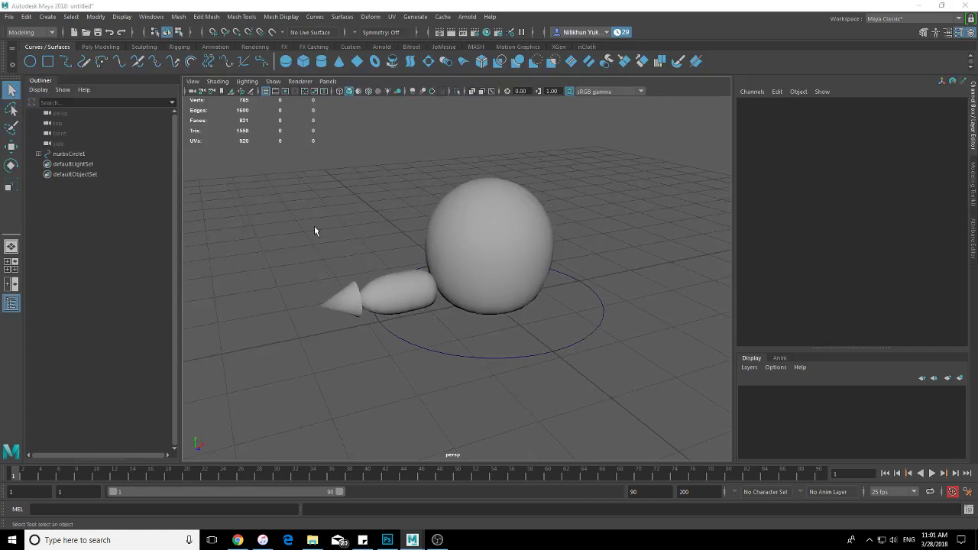
{"action": "mouse_move", "coordinate": [314, 225]}
{"action": "left_mouse_down", "text": "alt"}
{"action": "mouse_move", "coordinate": [365, 267]}
{"action": "mouse_move", "coordinate": [324, 266]}
{"action": "mouse_move", "coordinate": [528, 330]}
{"action": "mouse_move", "coordinate": [212, 439]}
{"action": "left_mouse_up", "text": "alt"}
At frame 1, move the control circle and model left to Translate X -10.115
{"action": "left_click", "coordinate": [528, 330]}
{"action": "double_click", "coordinate": [66, 475]}
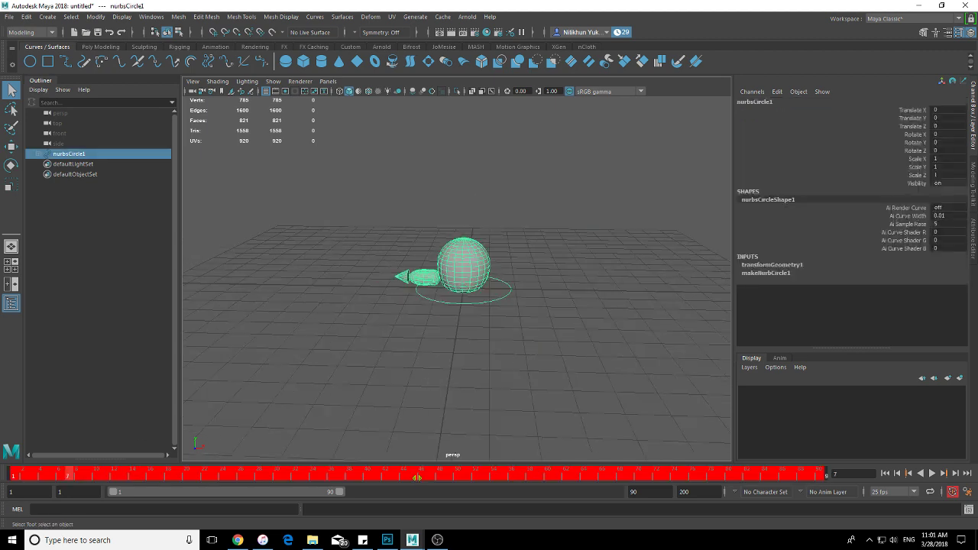
{"action": "left_click", "coordinate": [215, 410]}
{"action": "left_click_drag", "start_coordinate": [49, 474], "coordinate": [9, 477]}
{"action": "middle_click_drag", "start_coordinate": [470, 310], "coordinate": [494, 313], "text": "alt"}
{"action": "key", "text": "w"}
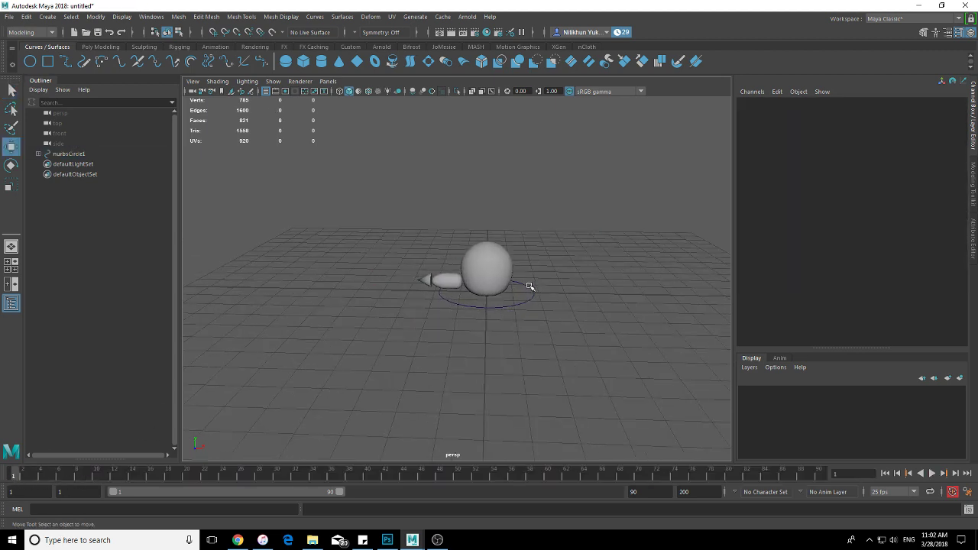
{"action": "left_click", "coordinate": [529, 287]}
{"action": "left_click_drag", "start_coordinate": [542, 286], "coordinate": [284, 306]}
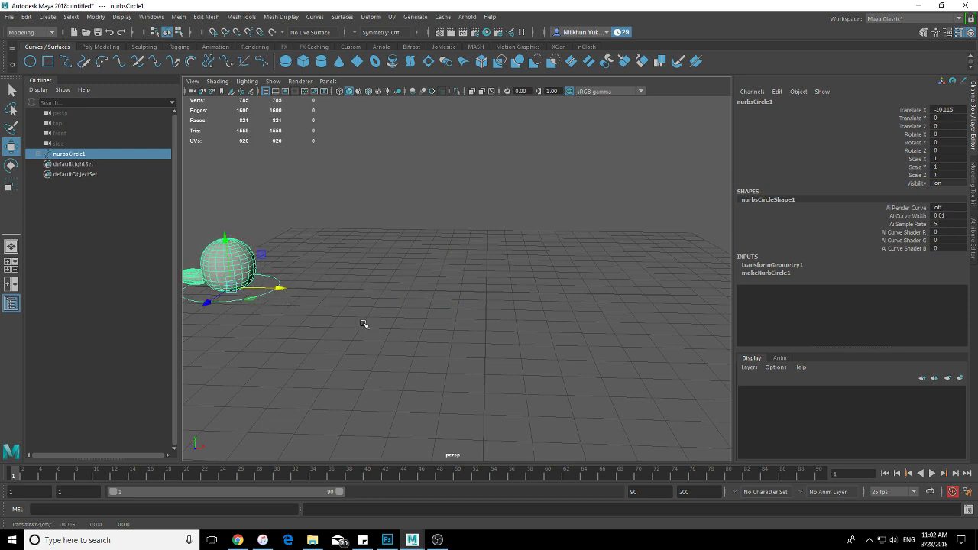
Go to frame 10 and switch to the four-view layout
{"action": "left_click_drag", "start_coordinate": [363, 324], "coordinate": [271, 294], "text": "alt"}
{"action": "left_click_drag", "start_coordinate": [614, 296], "coordinate": [668, 288], "text": "alt"}
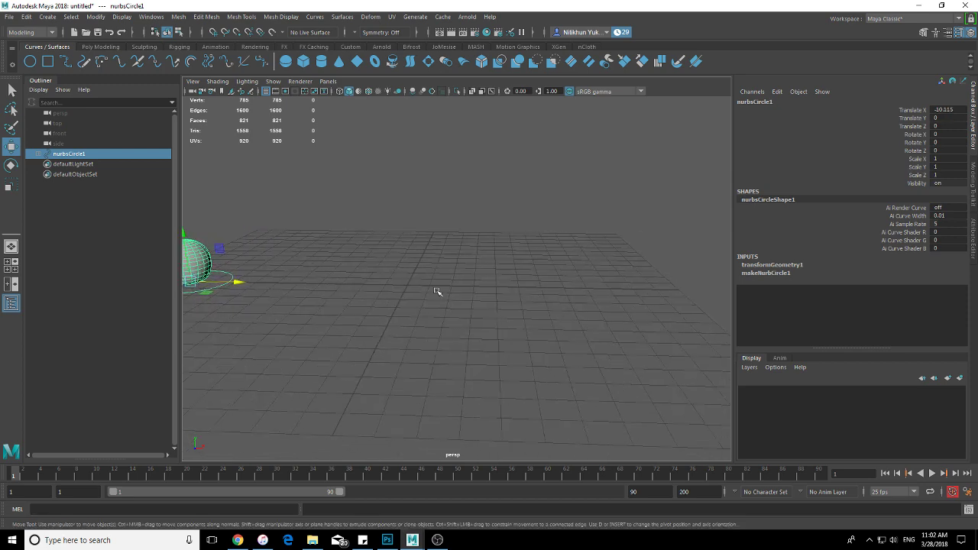
{"action": "left_click_drag", "start_coordinate": [437, 291], "coordinate": [459, 295], "text": "alt"}
{"action": "left_click_drag", "start_coordinate": [268, 408], "coordinate": [280, 411], "text": "alt"}
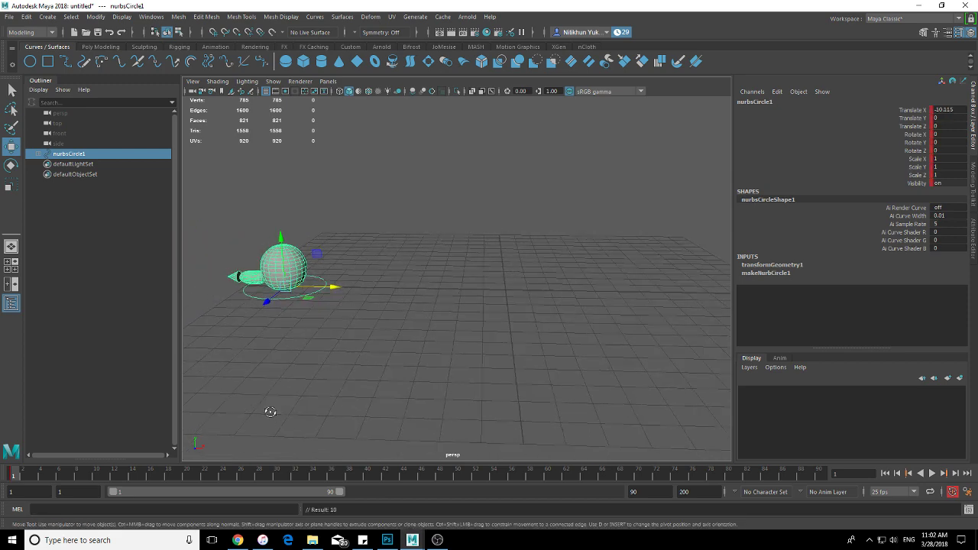
{"action": "left_click", "coordinate": [96, 475]}
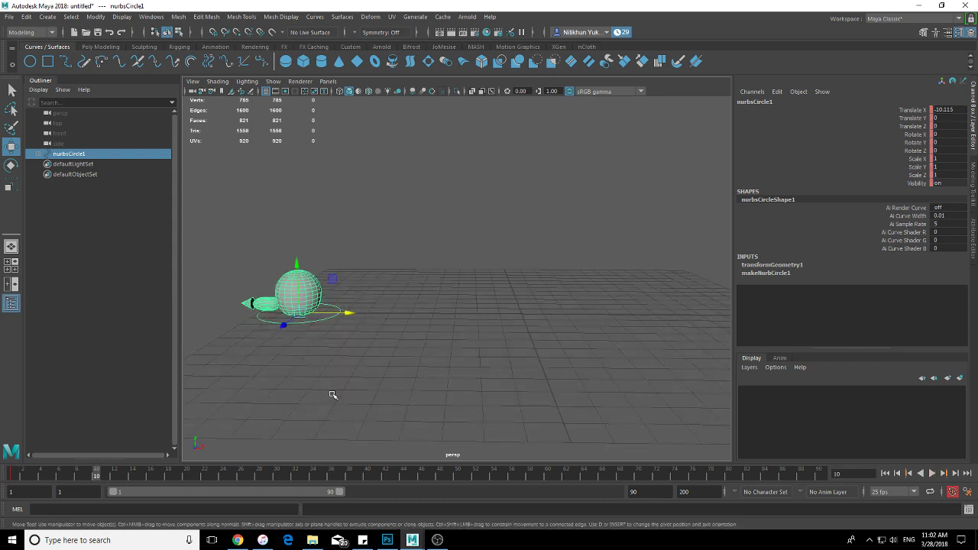
{"action": "key", "text": "space"}
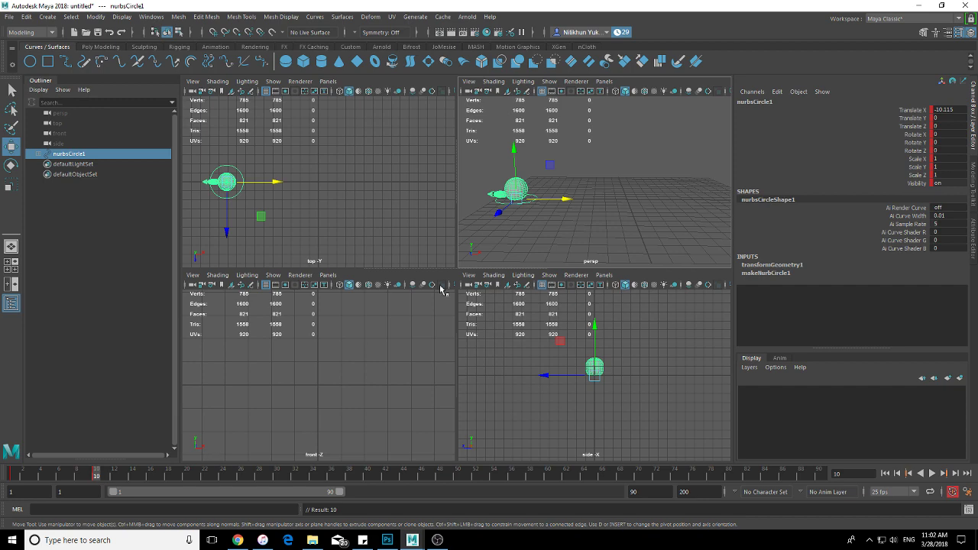
Zoom the front view in on the model and select the control circle
{"action": "key", "text": "space"}
{"action": "key", "text": "space"}
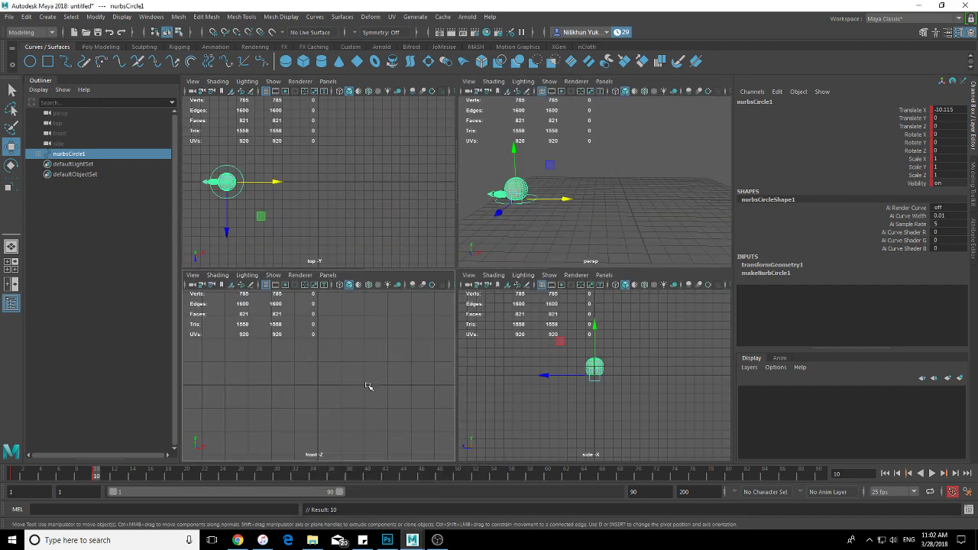
{"action": "key", "text": "space"}
{"action": "middle_click_drag", "start_coordinate": [207, 349], "coordinate": [375, 349], "text": "alt"}
{"action": "right_click_drag", "start_coordinate": [375, 349], "coordinate": [530, 359], "text": "alt"}
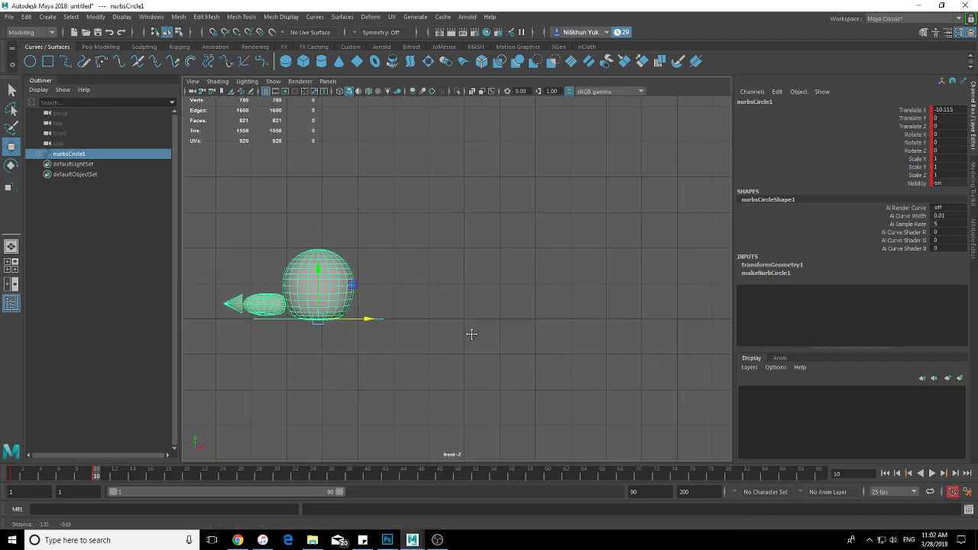
{"action": "key", "text": "space"}
{"action": "key", "text": "space"}
{"action": "key", "text": "space"}
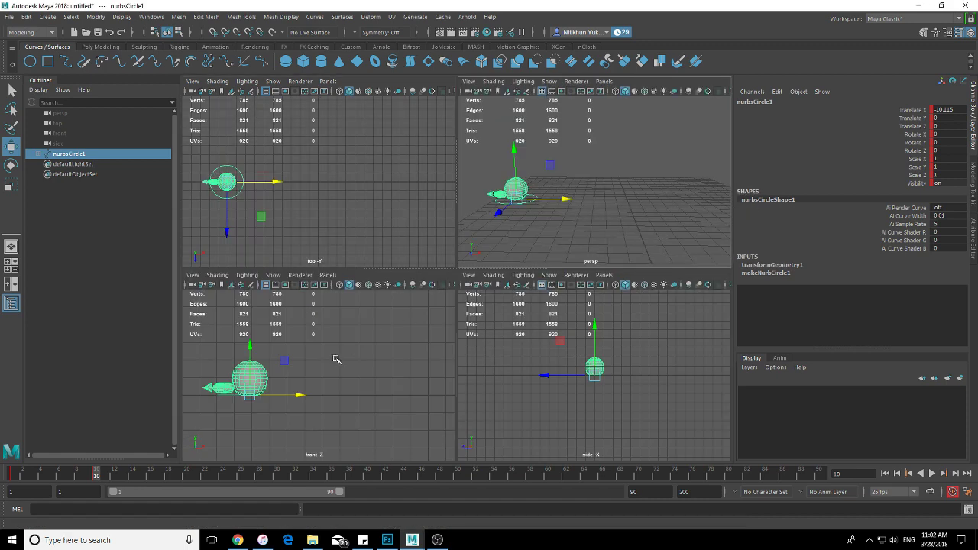
{"action": "key", "text": "space"}
{"action": "right_click_drag", "start_coordinate": [338, 360], "coordinate": [456, 339], "text": "alt"}
{"action": "left_click", "coordinate": [359, 360]}
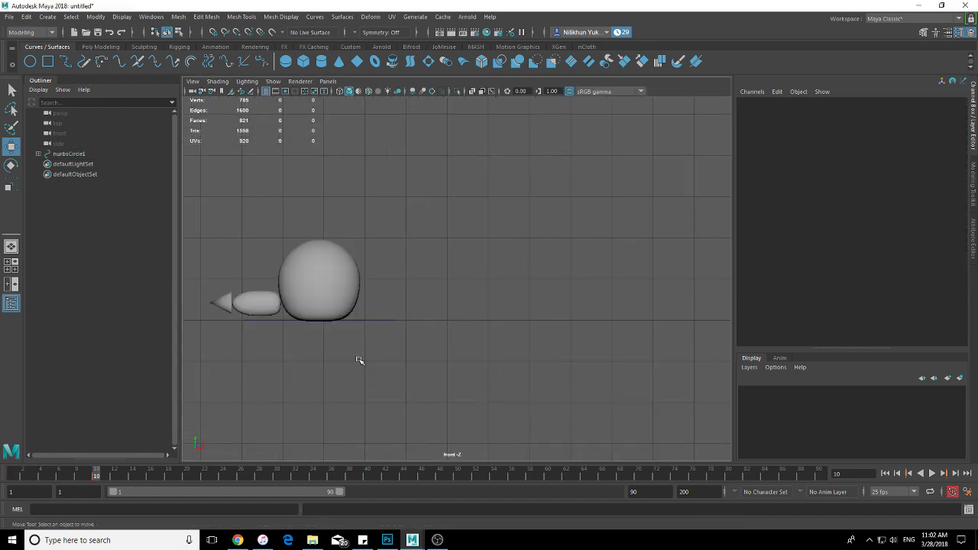
{"action": "left_click", "coordinate": [370, 320]}
{"action": "left_click_drag", "start_coordinate": [88, 469], "coordinate": [96, 473]}
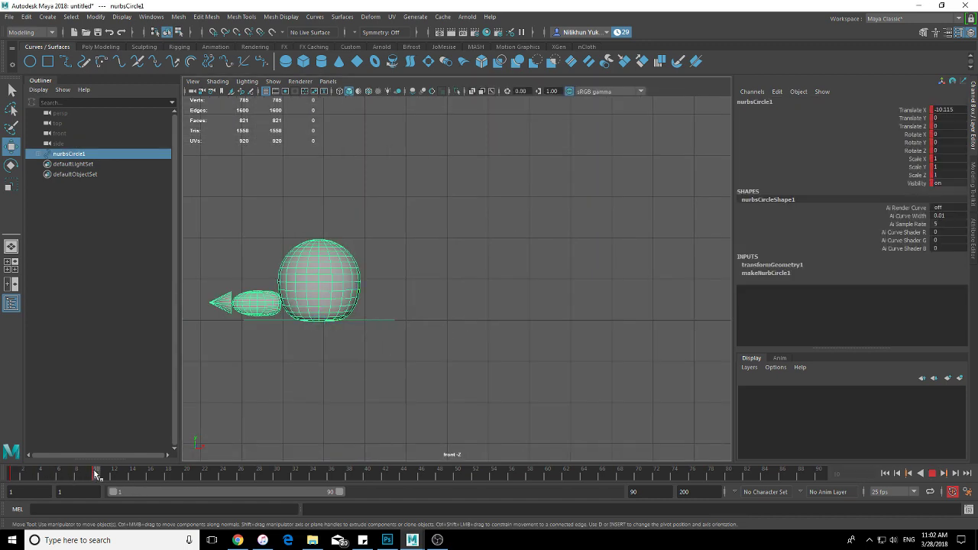
{"action": "left_click", "coordinate": [405, 302]}
{"action": "left_click", "coordinate": [379, 320]}
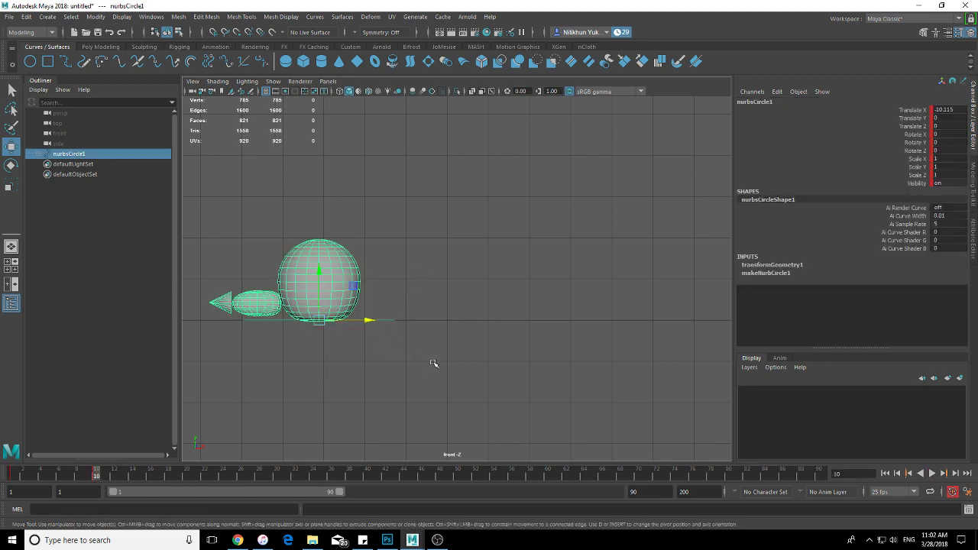
At frame 20, slide the control circle forward to Translate X -5.027 and play back the slide
{"action": "key", "text": "alt+v"}
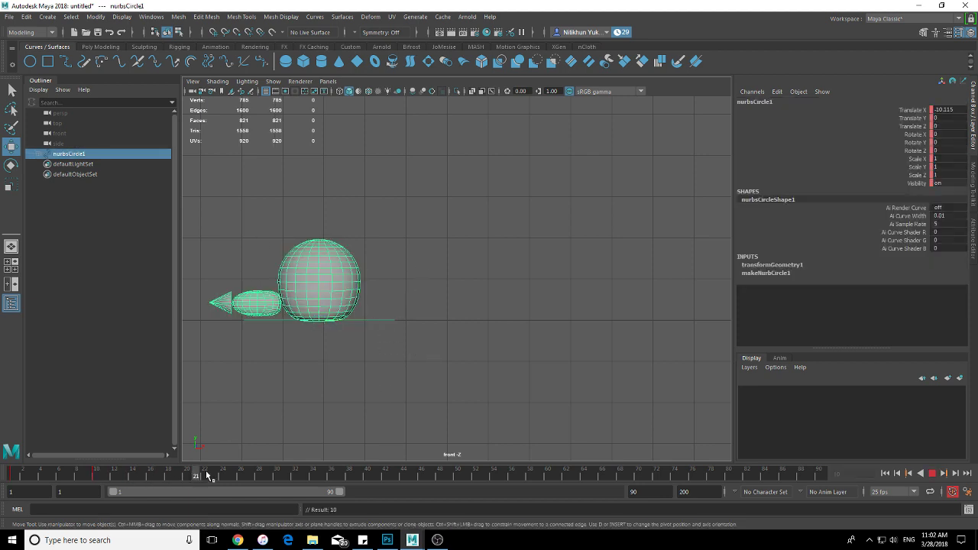
{"action": "left_click_drag", "start_coordinate": [264, 478], "coordinate": [204, 485]}
{"action": "key", "text": "alt+v"}
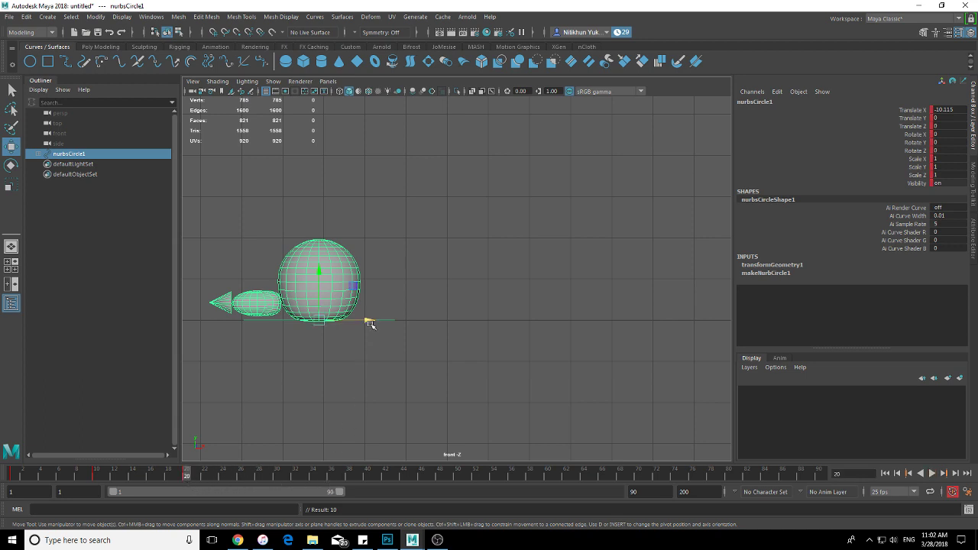
{"action": "left_click_drag", "start_coordinate": [370, 324], "coordinate": [368, 322]}
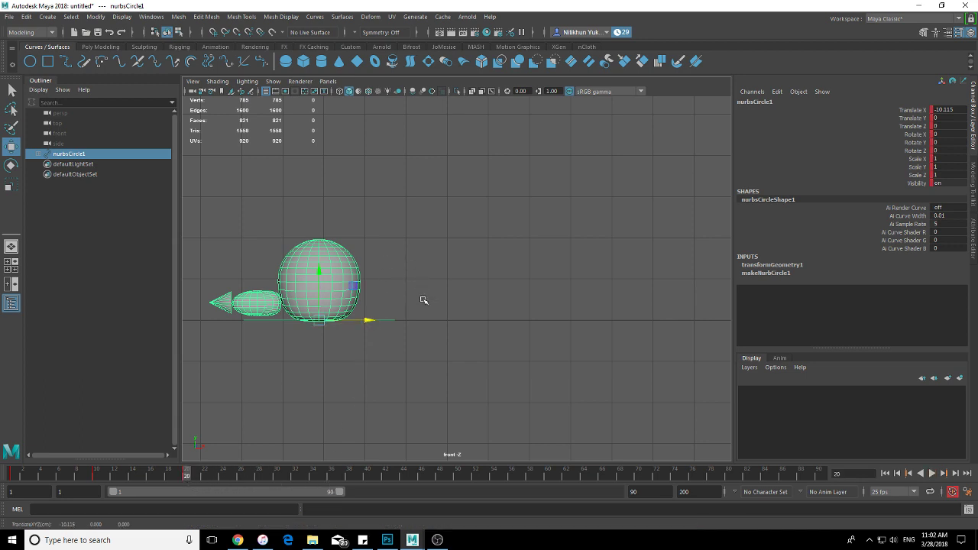
{"action": "left_click_drag", "start_coordinate": [390, 319], "coordinate": [581, 325]}
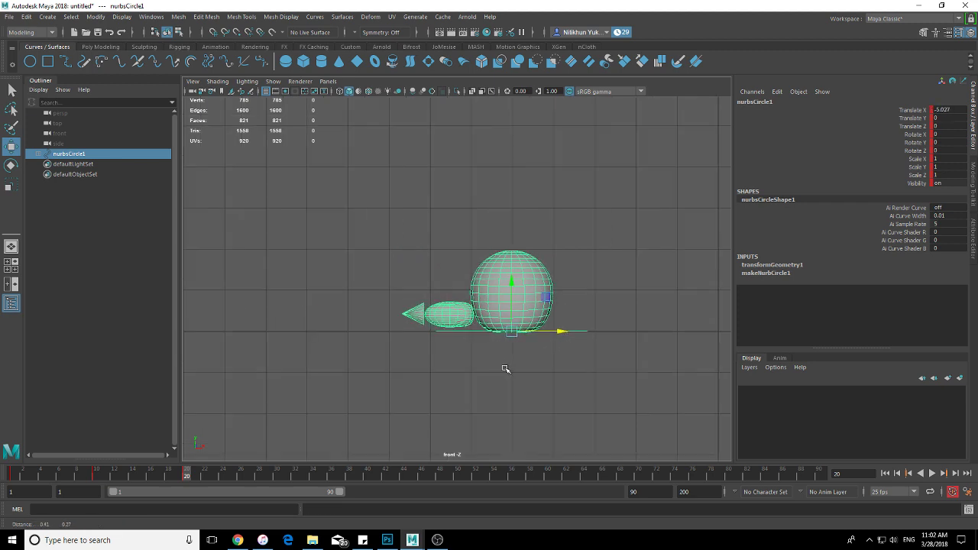
{"action": "mouse_move", "coordinate": [135, 475]}
{"action": "left_mouse_down"}
{"action": "mouse_move", "coordinate": [19, 473]}
{"action": "mouse_move", "coordinate": [203, 472]}
{"action": "mouse_move", "coordinate": [22, 469]}
{"action": "left_mouse_up"}
{"action": "left_click", "coordinate": [931, 473]}
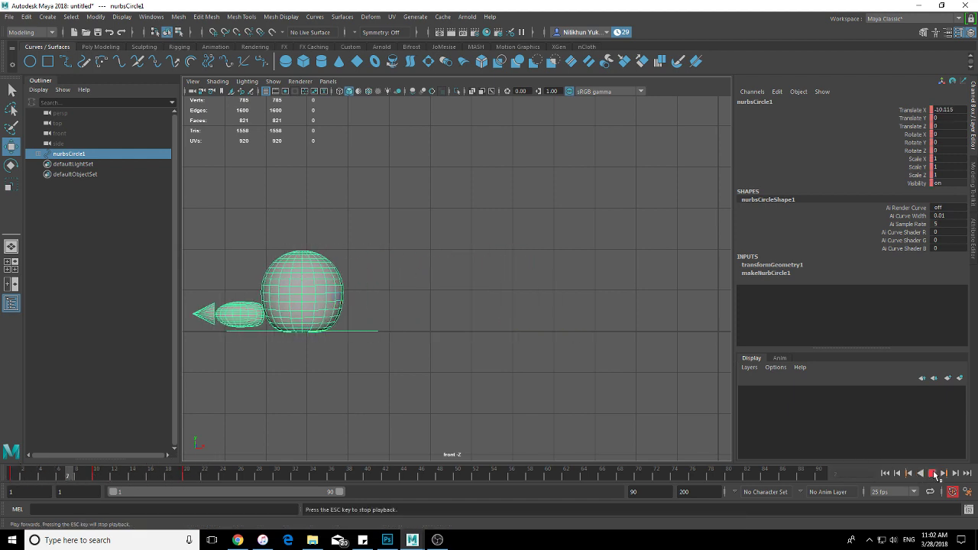
{"action": "left_click_drag", "start_coordinate": [125, 475], "coordinate": [142, 475]}
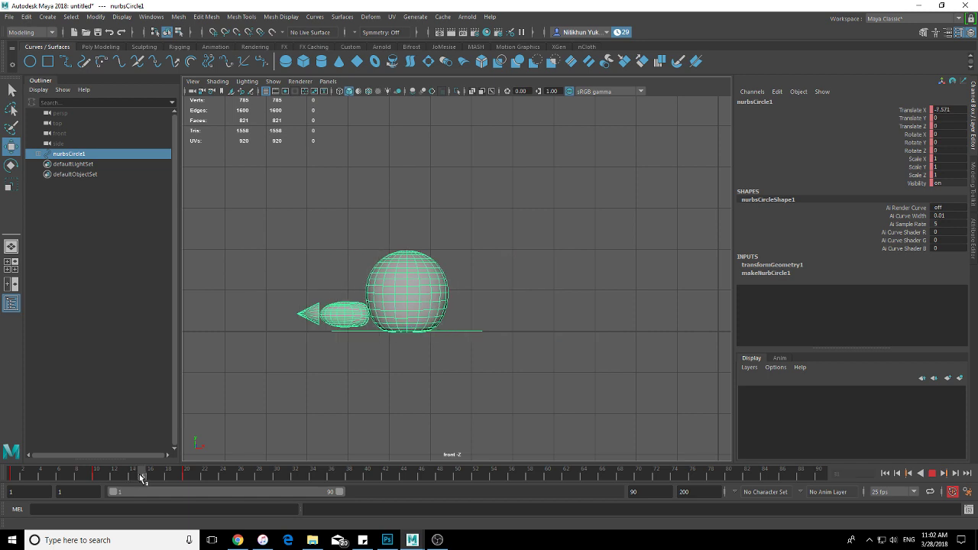
Set the range to frames 1–44, raise the model to about Y 0.99 at frame 15, and play back
{"action": "left_click_drag", "start_coordinate": [339, 493], "coordinate": [224, 492]}
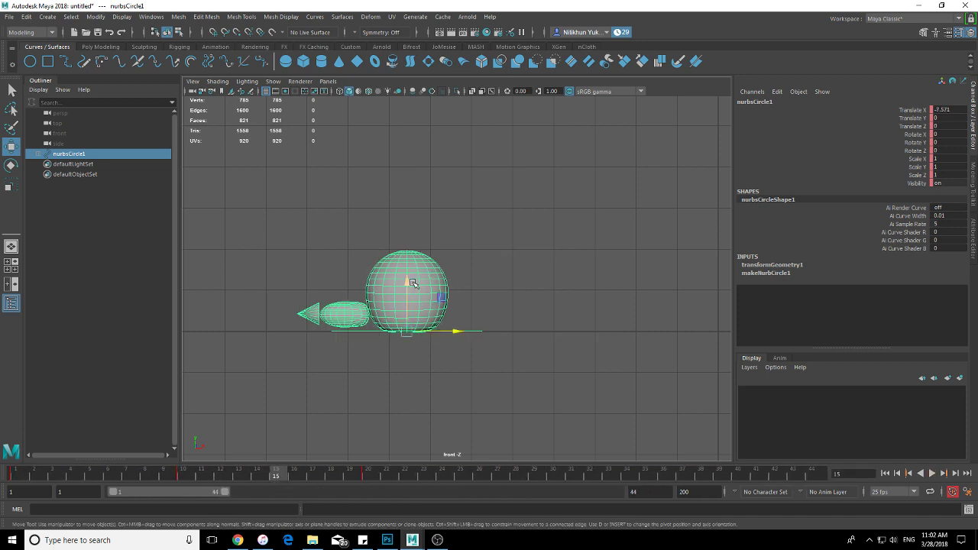
{"action": "left_click_drag", "start_coordinate": [416, 283], "coordinate": [417, 242]}
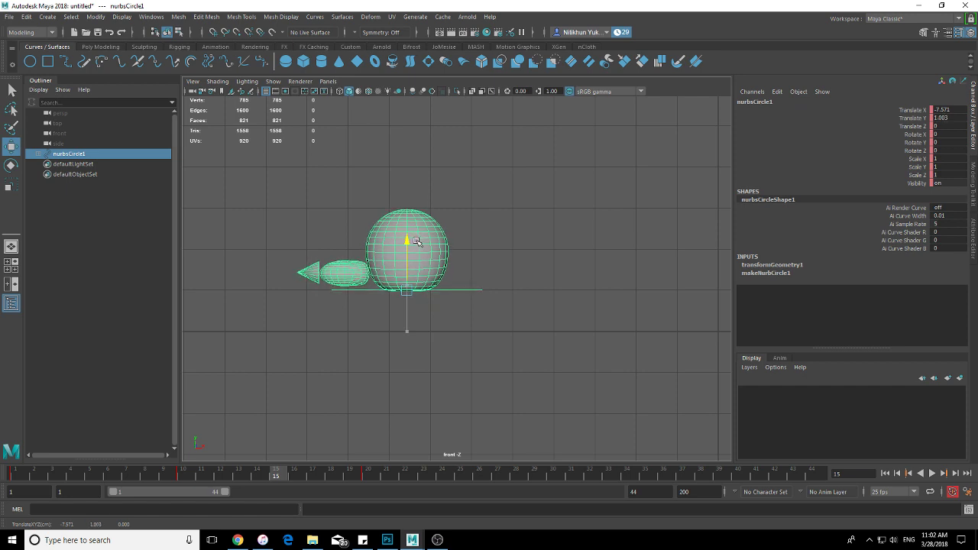
{"action": "left_click_drag", "start_coordinate": [416, 241], "coordinate": [411, 252]}
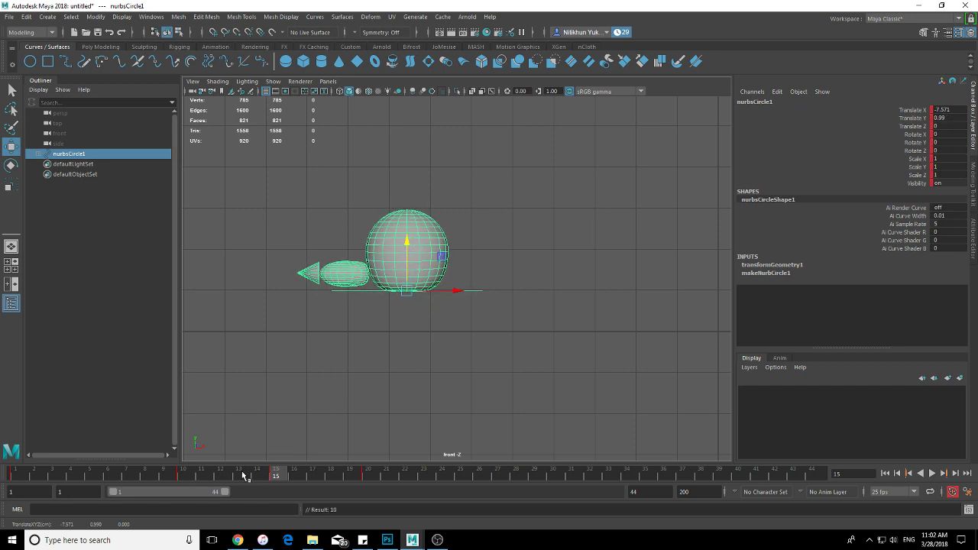
{"action": "left_click", "coordinate": [886, 473]}
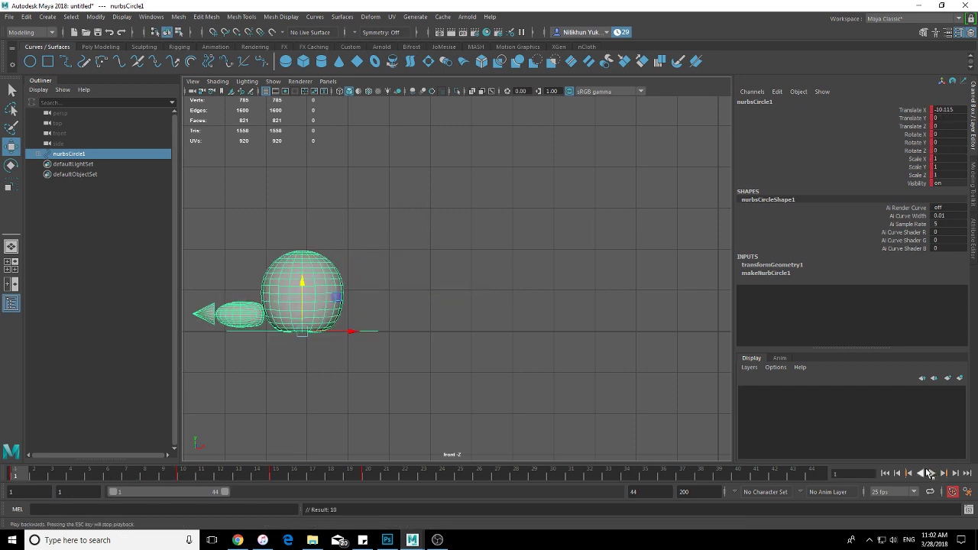
{"action": "left_click", "coordinate": [928, 473]}
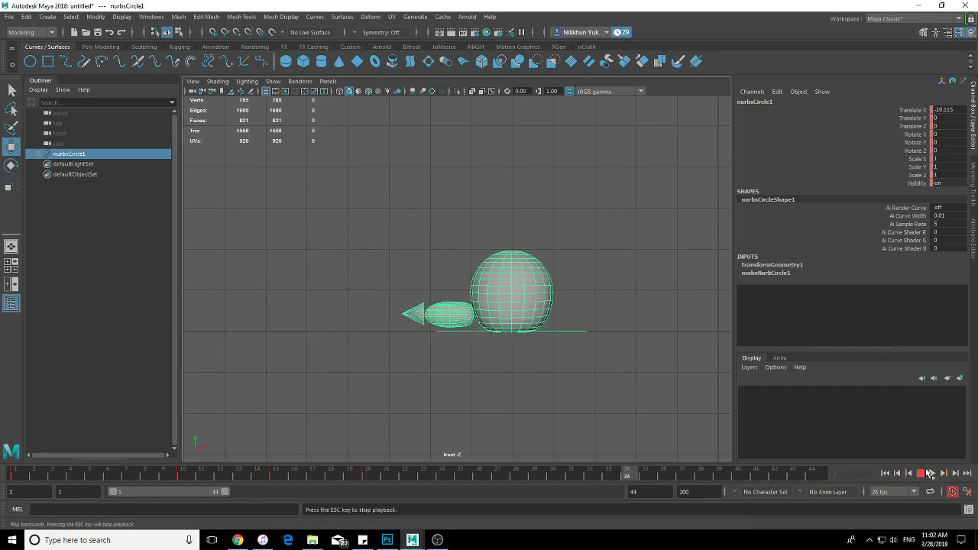
{"action": "left_click", "coordinate": [930, 472]}
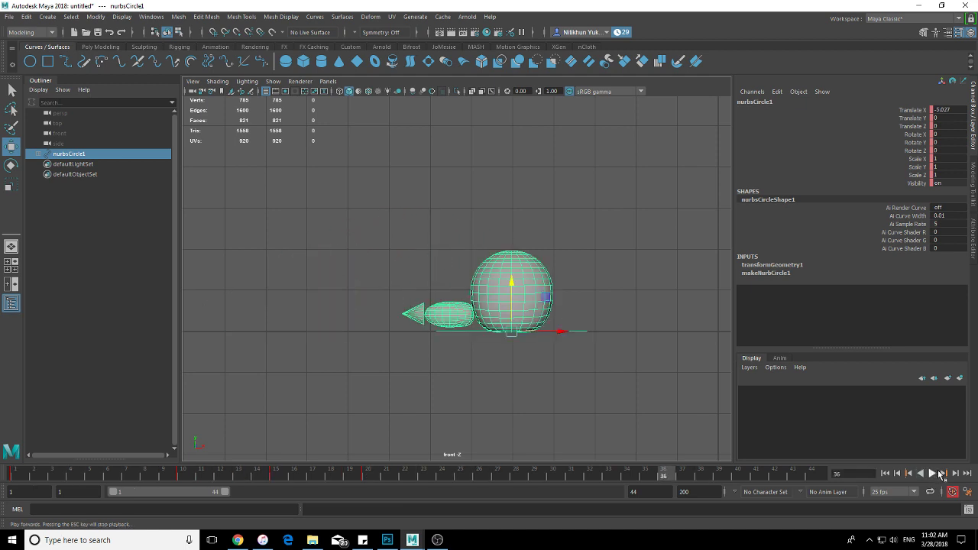
{"action": "left_click", "coordinate": [931, 473]}
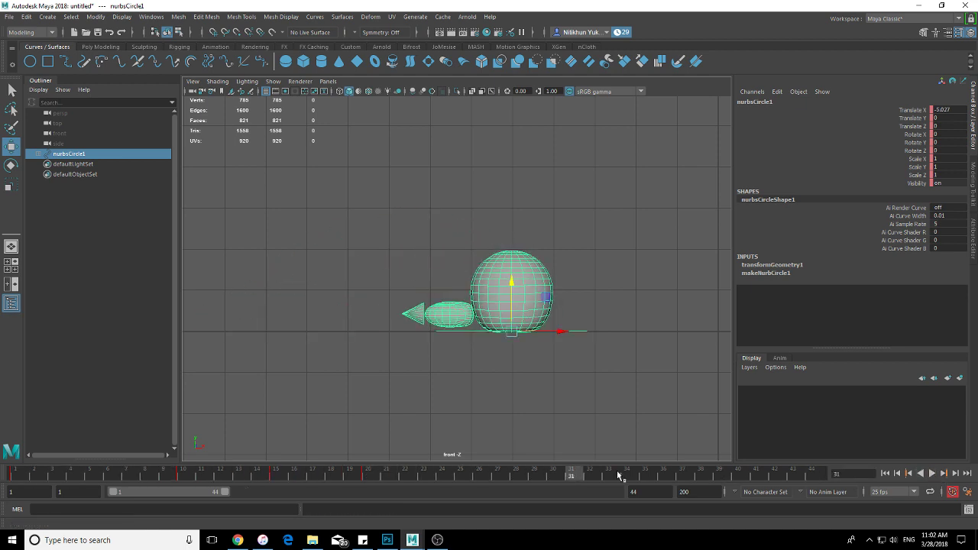
{"action": "left_click_drag", "start_coordinate": [331, 474], "coordinate": [460, 478]}
Key the control circle's pose at frame 25 and play back
{"action": "key", "text": "w"}
{"action": "left_click", "coordinate": [589, 343]}
{"action": "key", "text": "ctrl+z"}
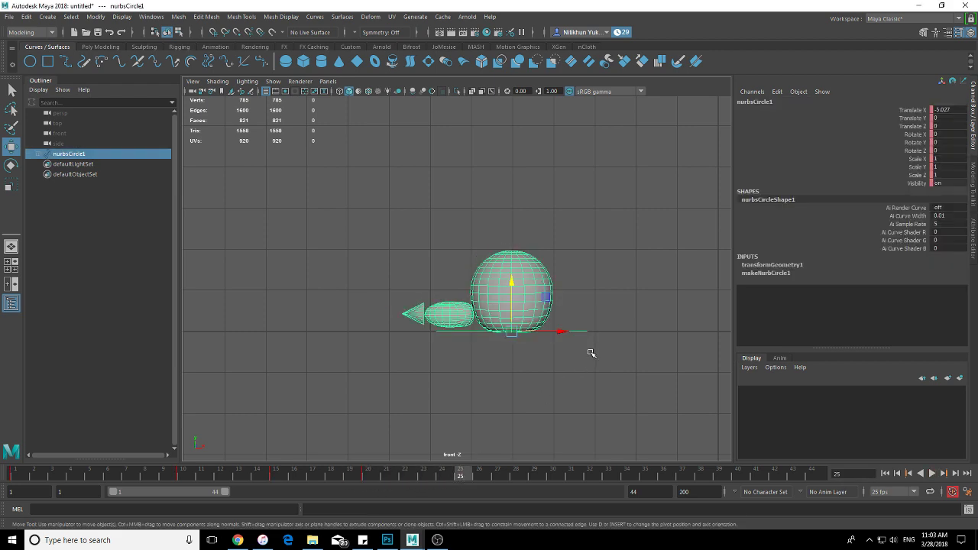
{"action": "key", "text": "s"}
{"action": "key", "text": "alt+v"}
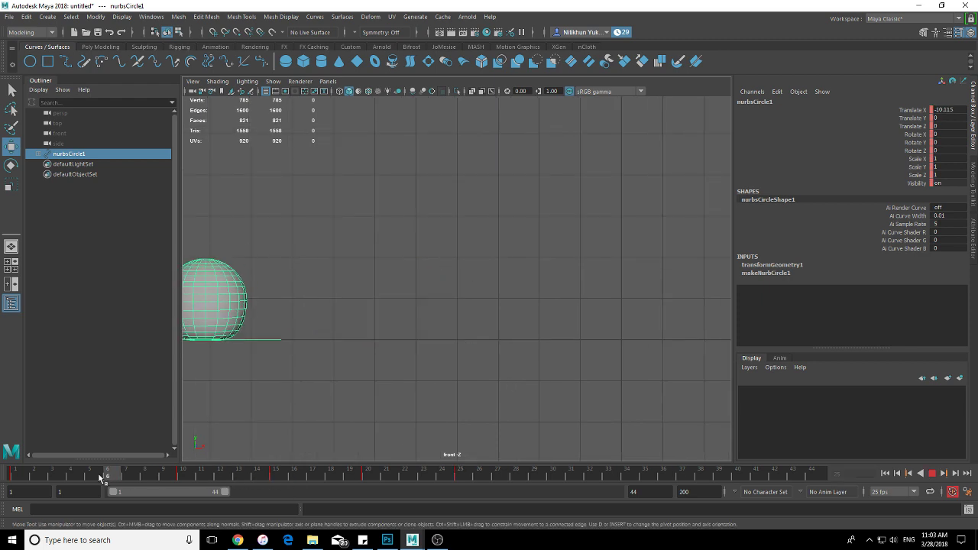
Key the landing at frame 35 at X -0.012 and the peak at frame 30 at Y 1.003
{"action": "mouse_move", "coordinate": [149, 476]}
{"action": "left_mouse_down"}
{"action": "mouse_move", "coordinate": [411, 477]}
{"action": "mouse_move", "coordinate": [15, 477]}
{"action": "mouse_move", "coordinate": [646, 475]}
{"action": "left_mouse_up"}
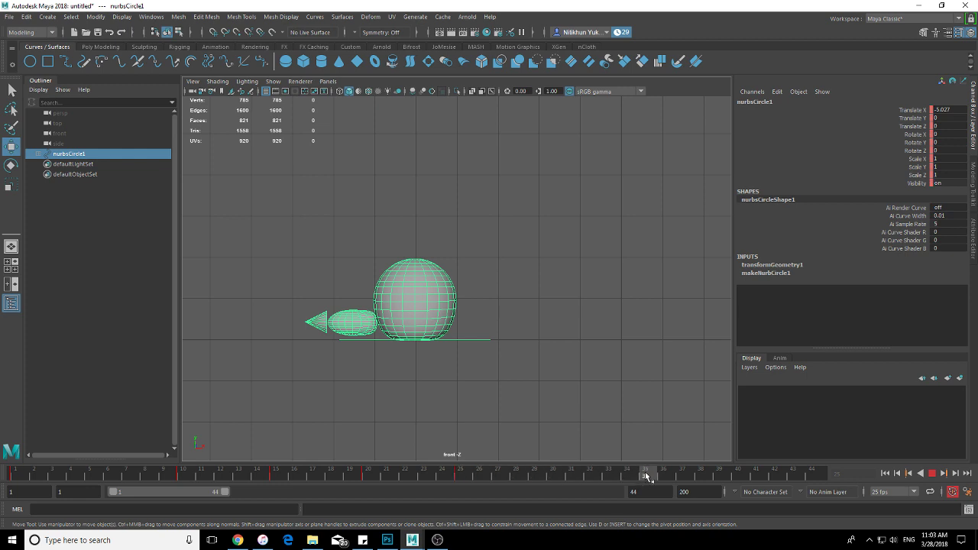
{"action": "middle_click_drag", "start_coordinate": [527, 398], "coordinate": [461, 398], "text": "alt"}
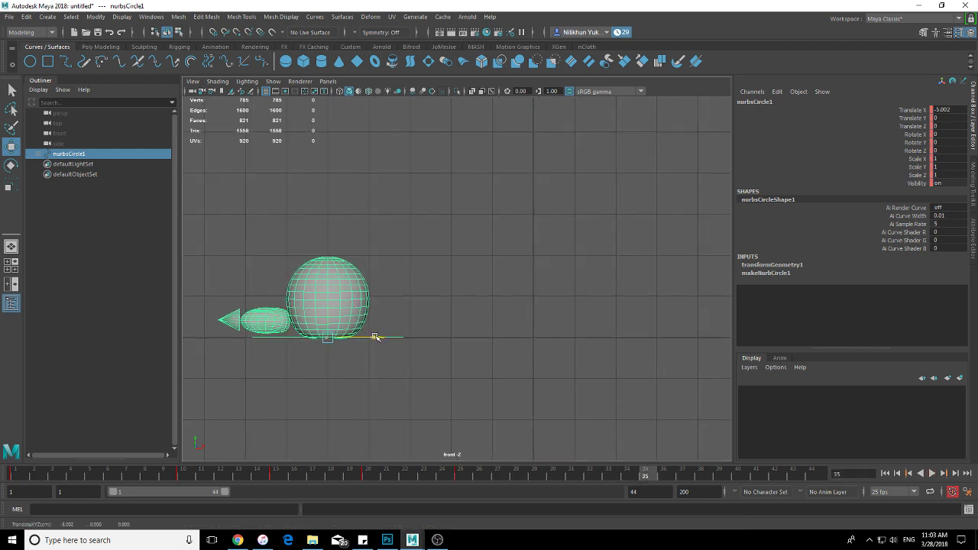
{"action": "left_click_drag", "start_coordinate": [375, 337], "coordinate": [581, 356]}
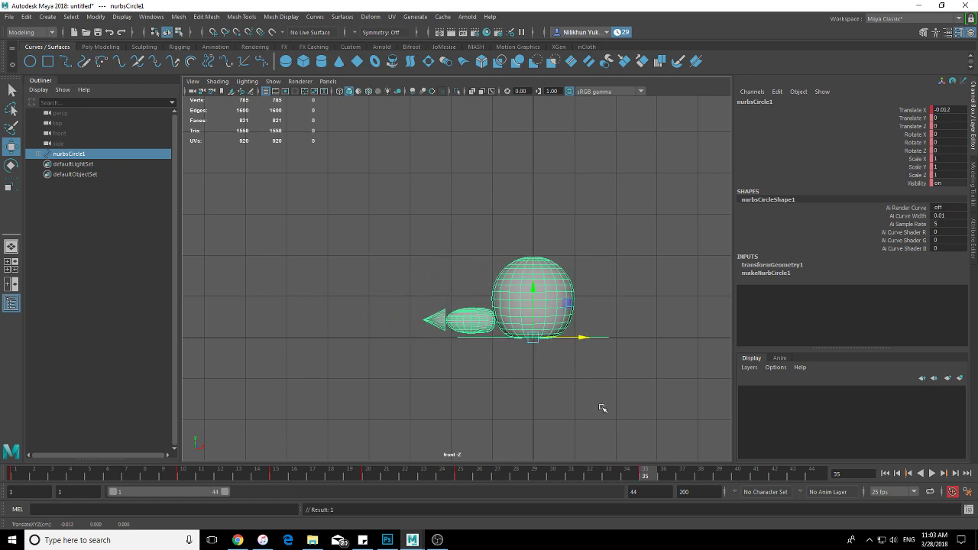
{"action": "key", "text": "s"}
{"action": "left_click", "coordinate": [553, 480]}
{"action": "left_click_drag", "start_coordinate": [433, 296], "coordinate": [440, 248]}
{"action": "key", "text": "s"}
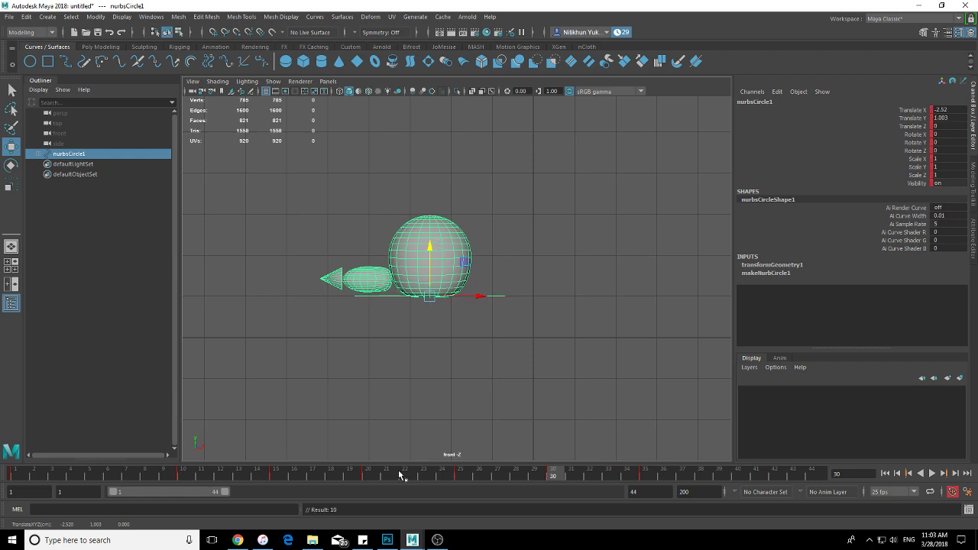
Play back and scrub through the second hop to check the motion
{"action": "left_click_drag", "start_coordinate": [402, 476], "coordinate": [52, 473]}
{"action": "left_click", "coordinate": [932, 474]}
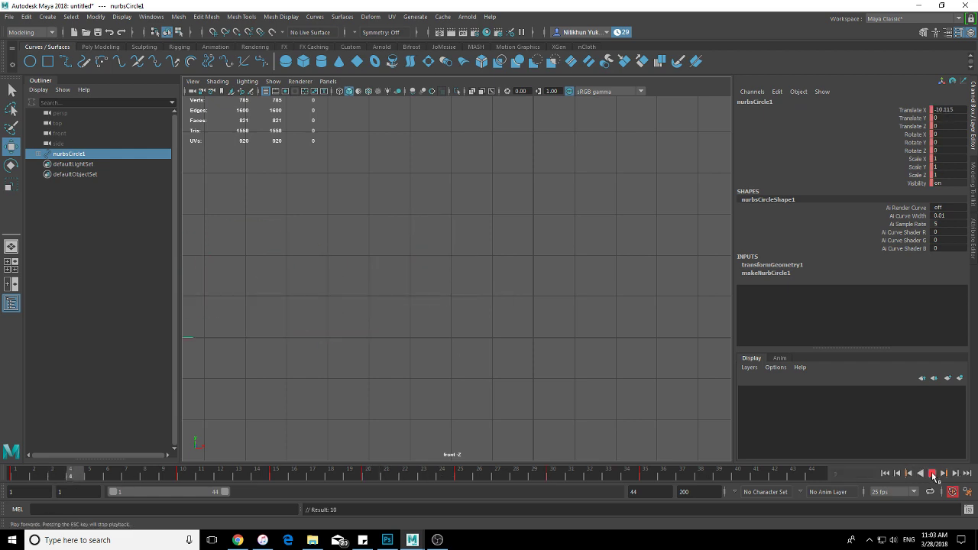
{"action": "key", "text": "Escape"}
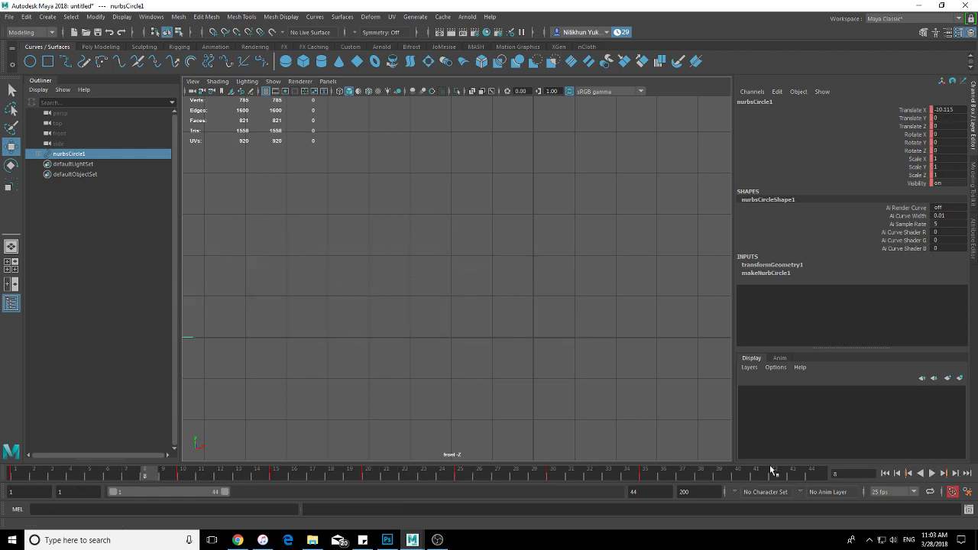
{"action": "mouse_move", "coordinate": [345, 474]}
{"action": "left_mouse_down"}
{"action": "mouse_move", "coordinate": [401, 393]}
{"action": "mouse_move", "coordinate": [421, 384]}
{"action": "left_mouse_up"}
{"action": "left_click_drag", "start_coordinate": [234, 472], "coordinate": [645, 476]}
Shift the range to frames 25–68 and key the model further forward at frame 45
{"action": "mouse_move", "coordinate": [199, 490]}
{"action": "left_mouse_down"}
{"action": "mouse_move", "coordinate": [261, 493]}
{"action": "mouse_move", "coordinate": [258, 476]}
{"action": "mouse_move", "coordinate": [386, 475]}
{"action": "mouse_move", "coordinate": [294, 475]}
{"action": "left_mouse_up"}
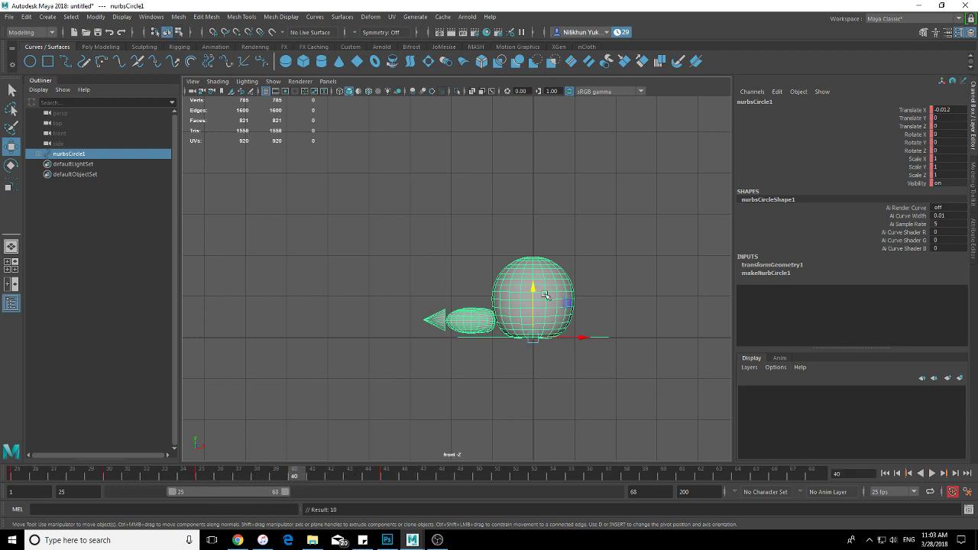
{"action": "middle_click_drag", "start_coordinate": [563, 408], "coordinate": [395, 446], "text": "alt"}
{"action": "left_click", "coordinate": [386, 476]}
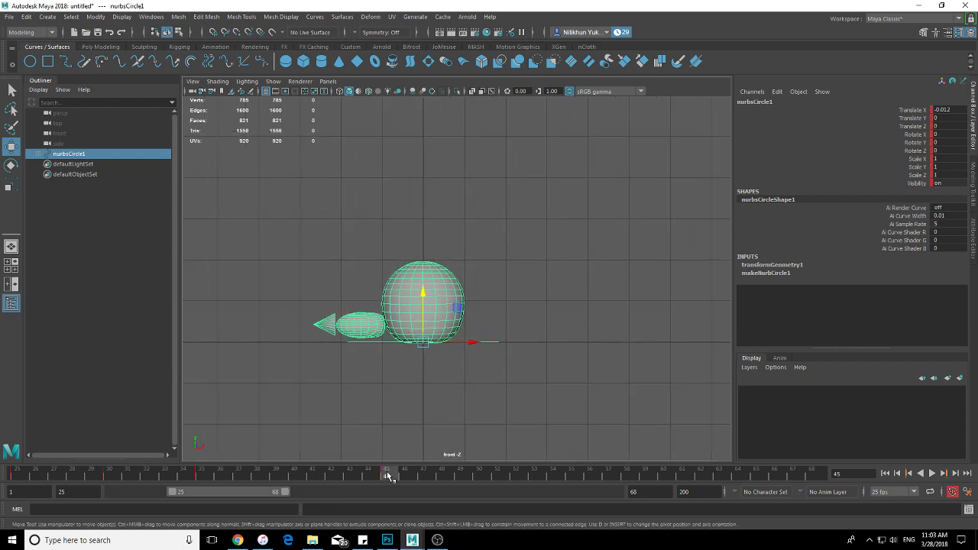
{"action": "middle_click_drag", "start_coordinate": [498, 396], "coordinate": [398, 395], "text": "alt"}
{"action": "left_click_drag", "start_coordinate": [376, 345], "coordinate": [583, 351]}
{"action": "key", "text": "s"}
Raise the model to about Y 1.9 at frame 40
{"action": "left_click", "coordinate": [293, 472]}
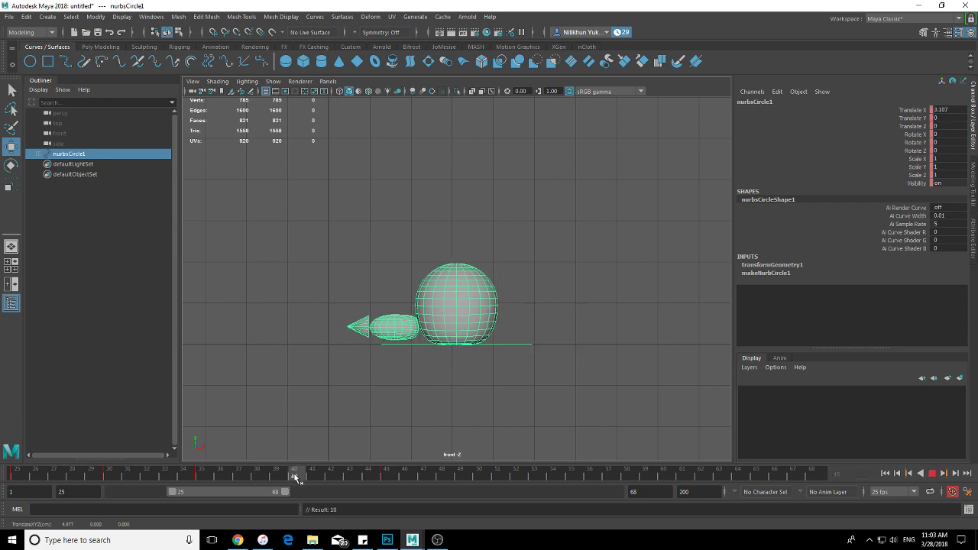
{"action": "left_click_drag", "start_coordinate": [453, 294], "coordinate": [458, 252]}
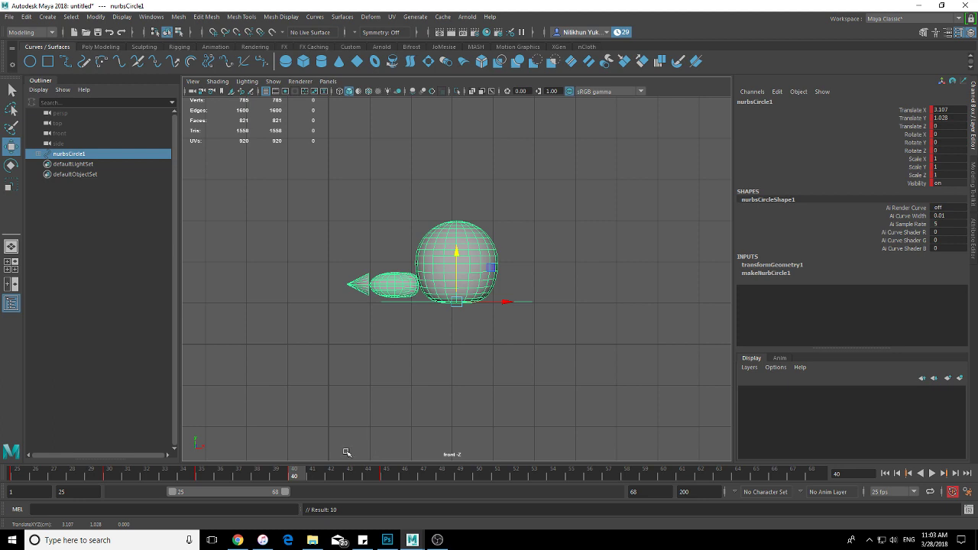
{"action": "mouse_move", "coordinate": [457, 253]}
{"action": "left_mouse_down"}
{"action": "mouse_move", "coordinate": [459, 222]}
{"action": "mouse_move", "coordinate": [471, 215]}
{"action": "left_mouse_up"}
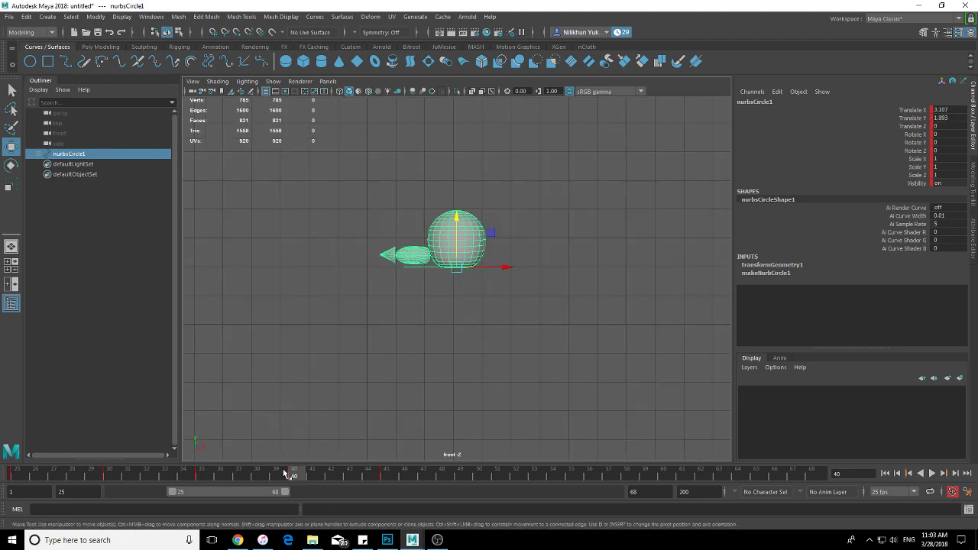
{"action": "mouse_move", "coordinate": [283, 471]}
{"action": "left_mouse_down"}
{"action": "mouse_move", "coordinate": [35, 473]}
{"action": "mouse_move", "coordinate": [387, 467]}
{"action": "mouse_move", "coordinate": [532, 485]}
{"action": "left_mouse_up"}
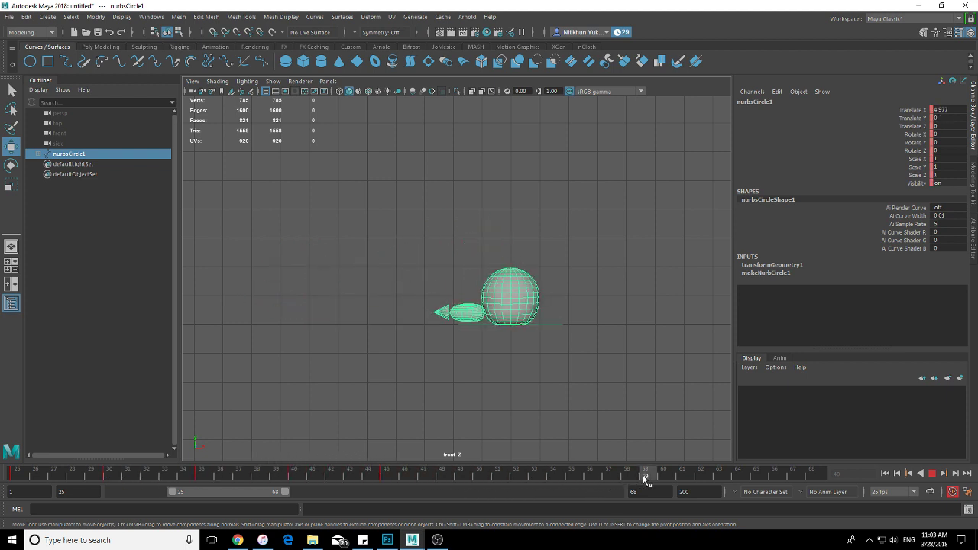
Move the model forward to X 14.927 at frame 60 and lift it about 3 units at frame 52
{"action": "left_click_drag", "start_coordinate": [645, 479], "coordinate": [663, 479]}
{"action": "left_click_drag", "start_coordinate": [488, 478], "coordinate": [639, 481]}
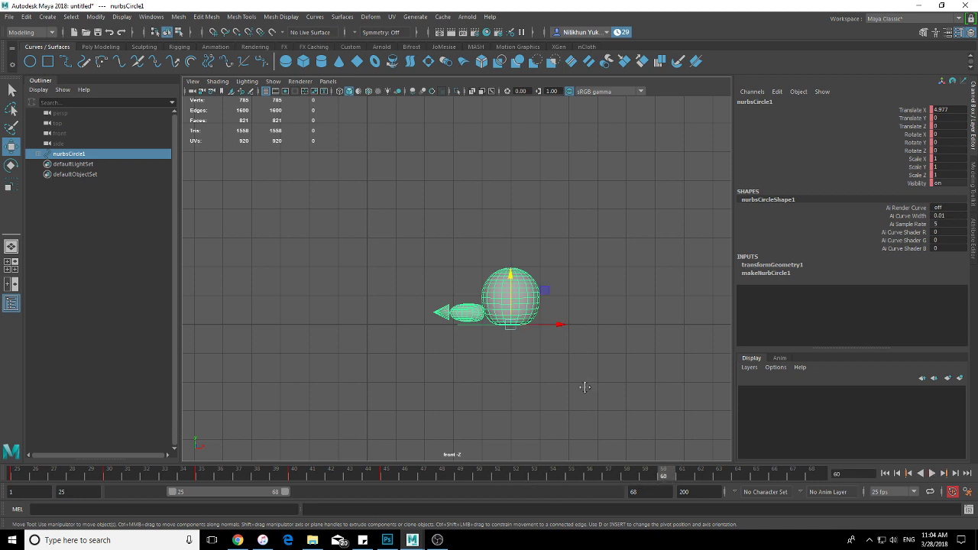
{"action": "middle_click_drag", "start_coordinate": [583, 386], "coordinate": [497, 408]}
{"action": "key", "text": "s"}
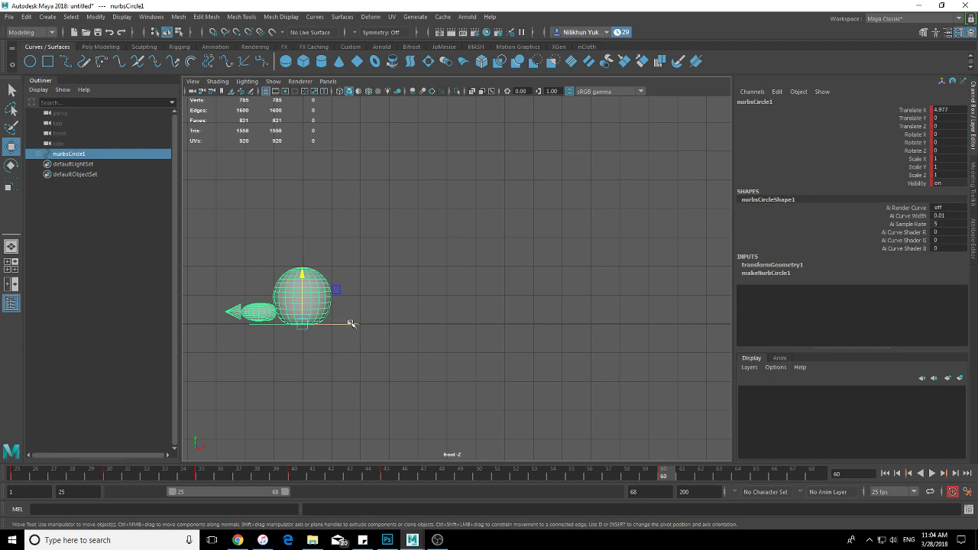
{"action": "left_click_drag", "start_coordinate": [351, 323], "coordinate": [639, 336]}
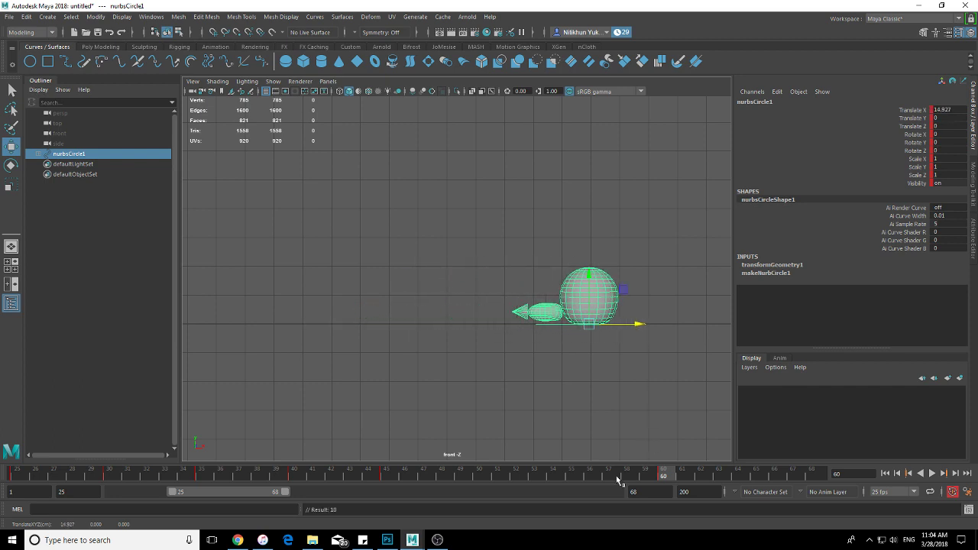
{"action": "left_click_drag", "start_coordinate": [539, 478], "coordinate": [521, 478]}
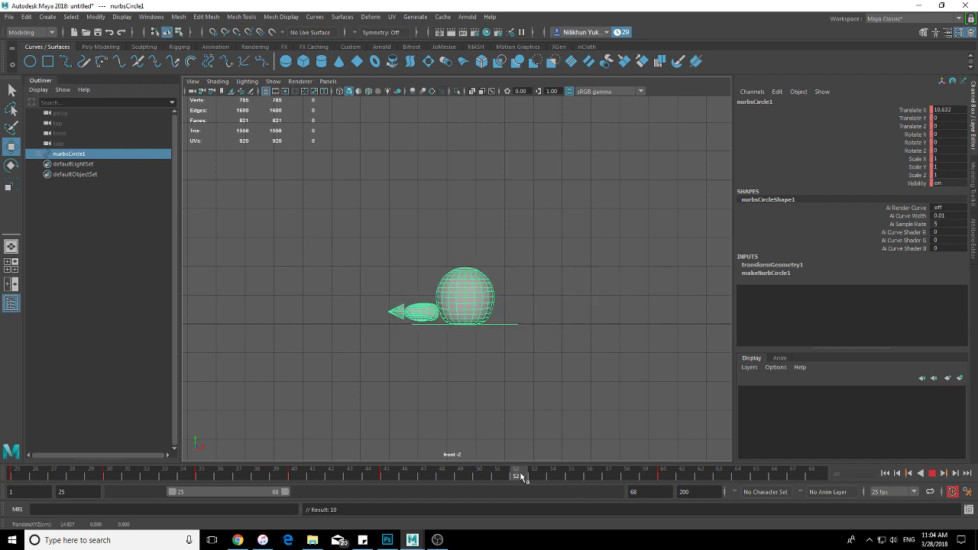
{"action": "left_click_drag", "start_coordinate": [462, 282], "coordinate": [477, 195]}
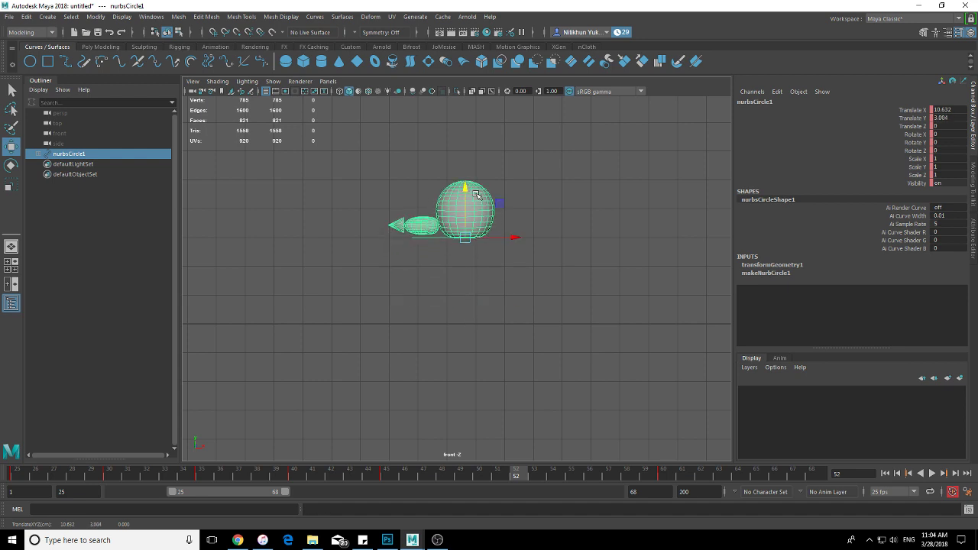
{"action": "mouse_move", "coordinate": [493, 481]}
{"action": "left_mouse_down"}
{"action": "mouse_move", "coordinate": [189, 477]}
{"action": "mouse_move", "coordinate": [359, 474]}
{"action": "mouse_move", "coordinate": [483, 456]}
{"action": "mouse_move", "coordinate": [657, 459]}
{"action": "mouse_move", "coordinate": [298, 474]}
{"action": "mouse_move", "coordinate": [559, 450]}
{"action": "mouse_move", "coordinate": [658, 456]}
{"action": "mouse_move", "coordinate": [665, 469]}
{"action": "mouse_move", "coordinate": [384, 465]}
{"action": "mouse_move", "coordinate": [701, 470]}
{"action": "left_mouse_up"}
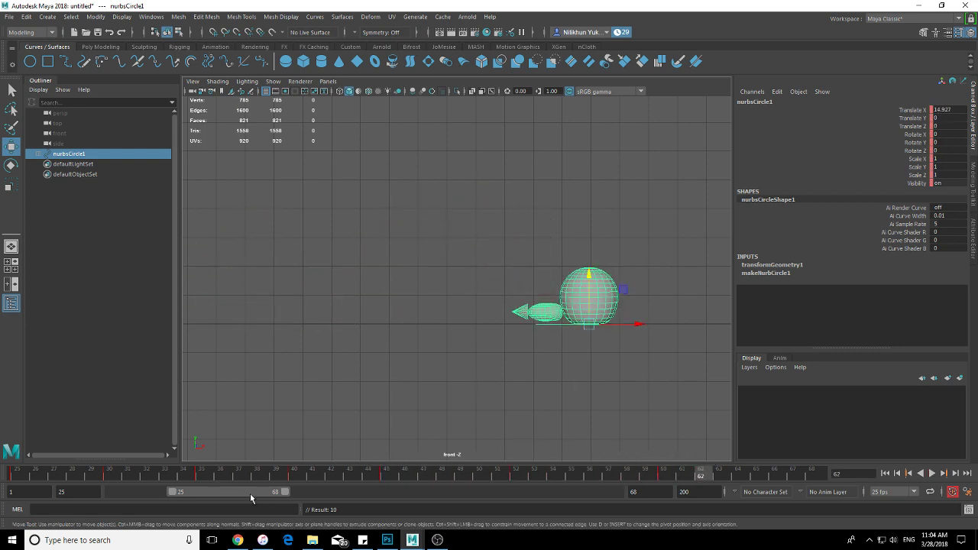
Undo a stray move, nudge the model forward at frame 70, and raise it about 0.57 at frame 65
{"action": "key", "text": "alt+v"}
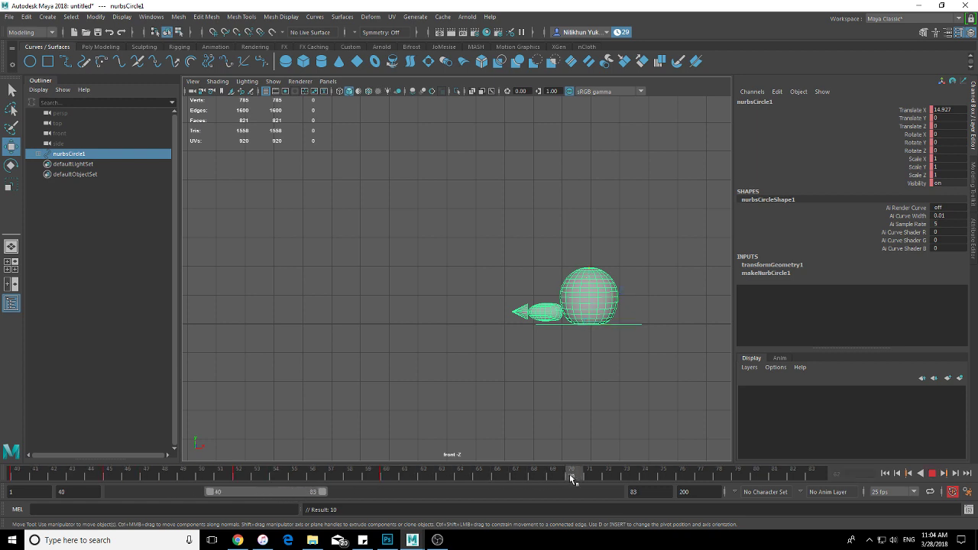
{"action": "key", "text": "alt+v"}
{"action": "left_click_drag", "start_coordinate": [593, 290], "coordinate": [593, 264]}
{"action": "key", "text": "ctrl+z"}
{"action": "left_click", "coordinate": [569, 473]}
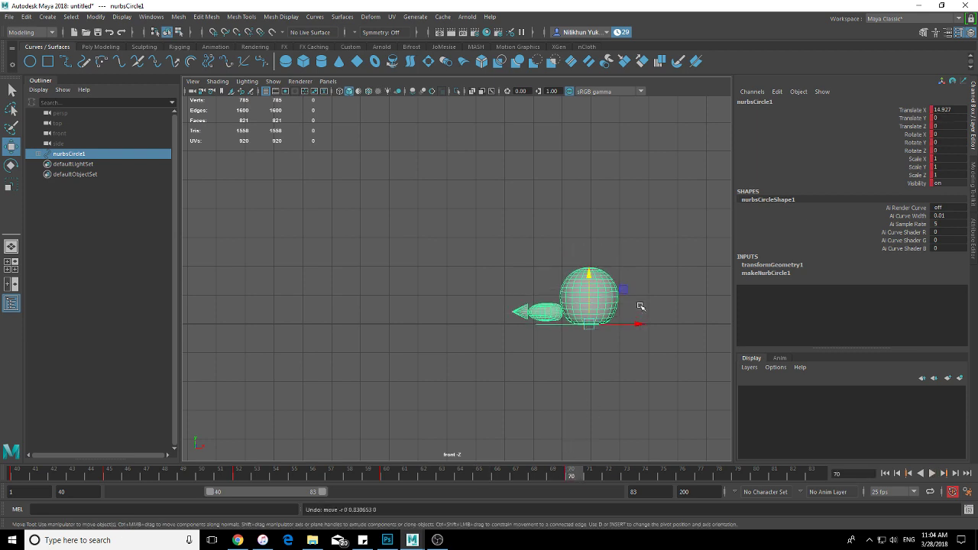
{"action": "left_click_drag", "start_coordinate": [639, 323], "coordinate": [667, 324]}
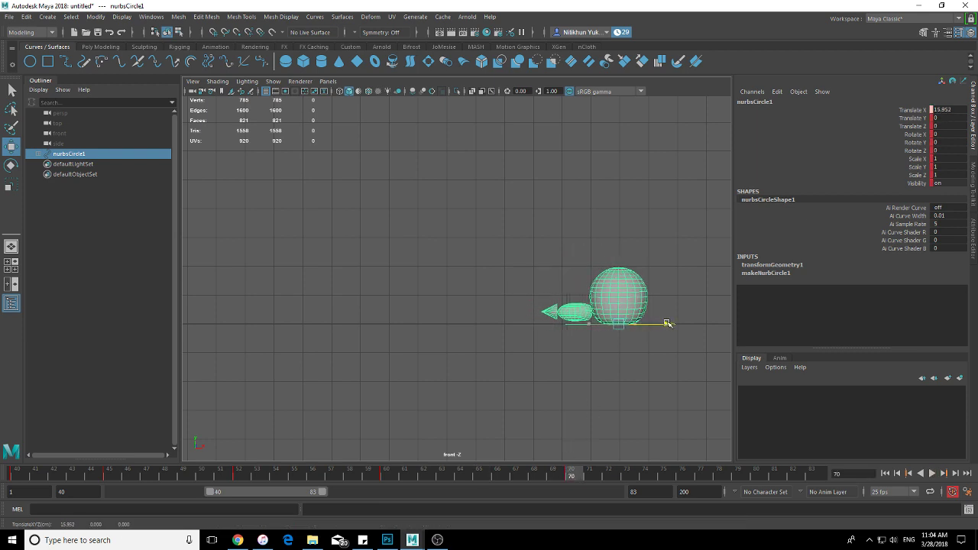
{"action": "key", "text": "alt+v"}
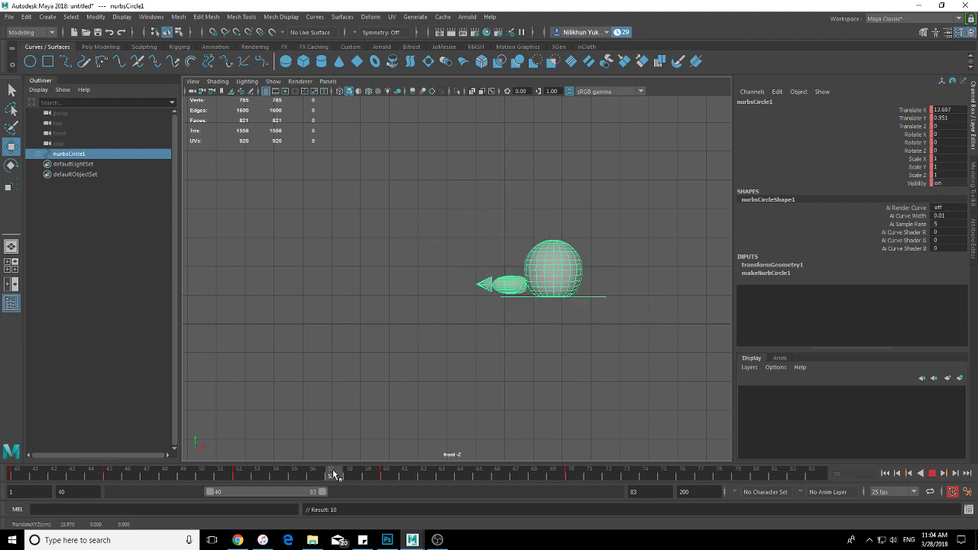
{"action": "left_click", "coordinate": [480, 476]}
{"action": "left_click_drag", "start_coordinate": [616, 274], "coordinate": [619, 256]}
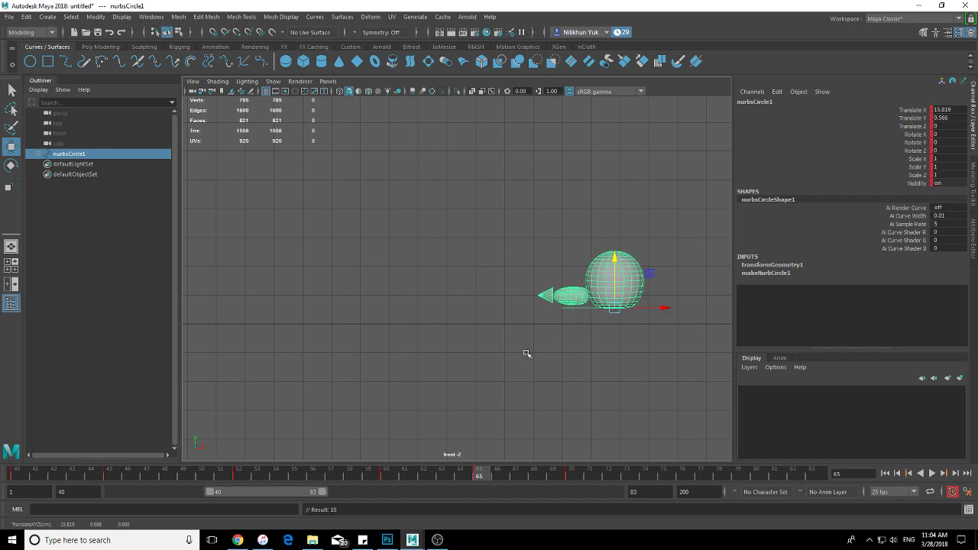
{"action": "mouse_move", "coordinate": [435, 475]}
{"action": "left_mouse_down"}
{"action": "mouse_move", "coordinate": [629, 467]}
{"action": "mouse_move", "coordinate": [142, 471]}
{"action": "mouse_move", "coordinate": [631, 473]}
{"action": "mouse_move", "coordinate": [35, 474]}
{"action": "left_mouse_up"}
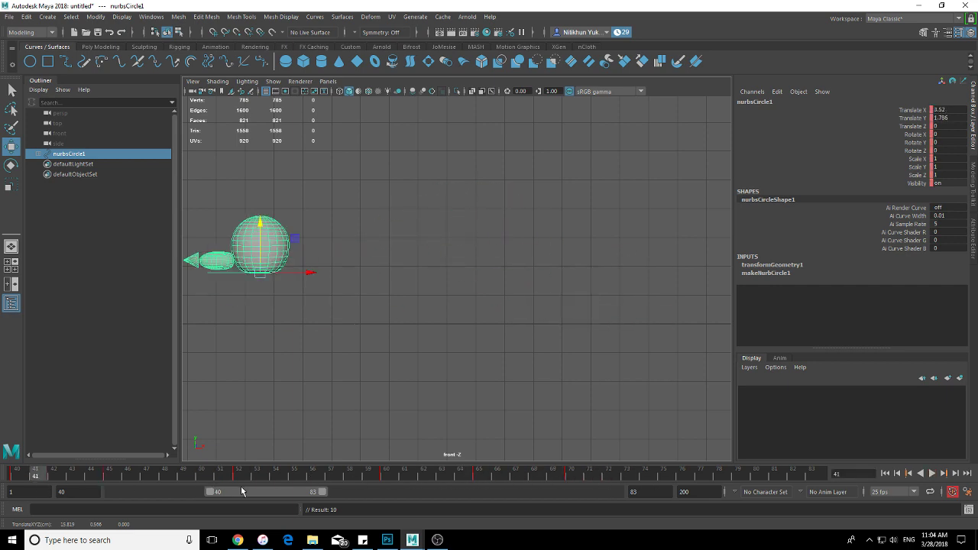
Widen the playback range to frames 1–92 and play the full animation from frame 1
{"action": "left_click_drag", "start_coordinate": [242, 491], "coordinate": [64, 501]}
{"action": "left_click_drag", "start_coordinate": [233, 493], "coordinate": [388, 491]}
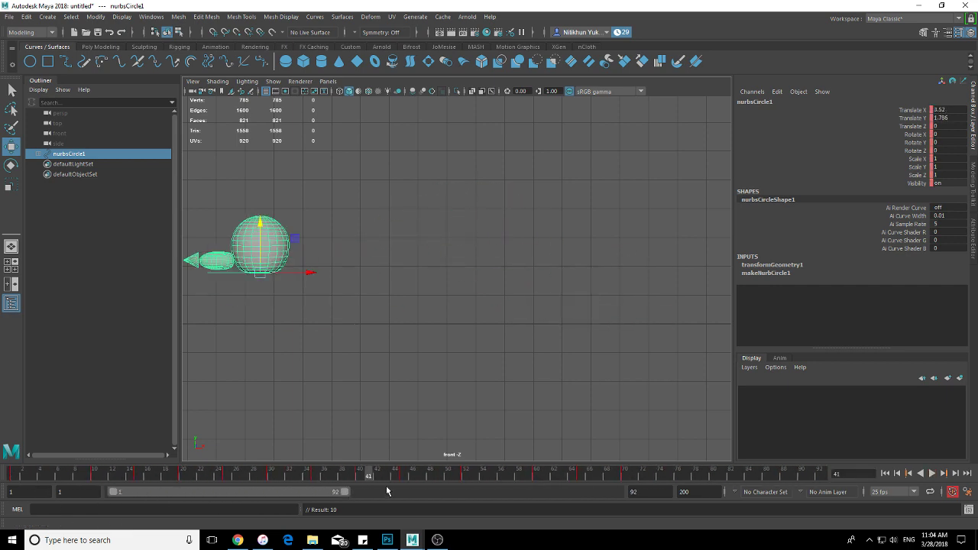
{"action": "left_click", "coordinate": [886, 474]}
{"action": "middle_click_drag", "start_coordinate": [436, 382], "coordinate": [622, 389], "text": "alt"}
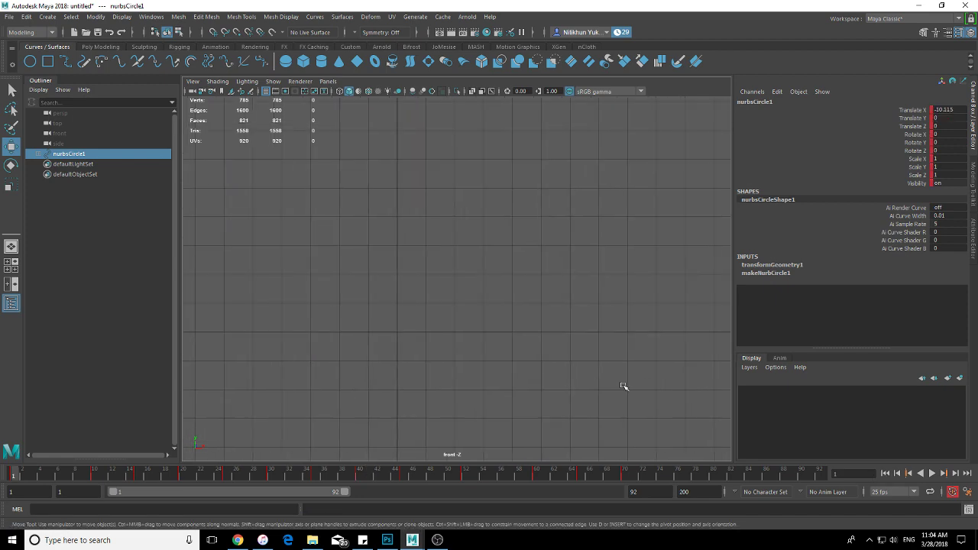
{"action": "mouse_move", "coordinate": [621, 389]}
{"action": "right_mouse_down", "text": "alt"}
{"action": "mouse_move", "coordinate": [363, 403]}
{"action": "mouse_move", "coordinate": [511, 398]}
{"action": "right_mouse_up", "text": "alt"}
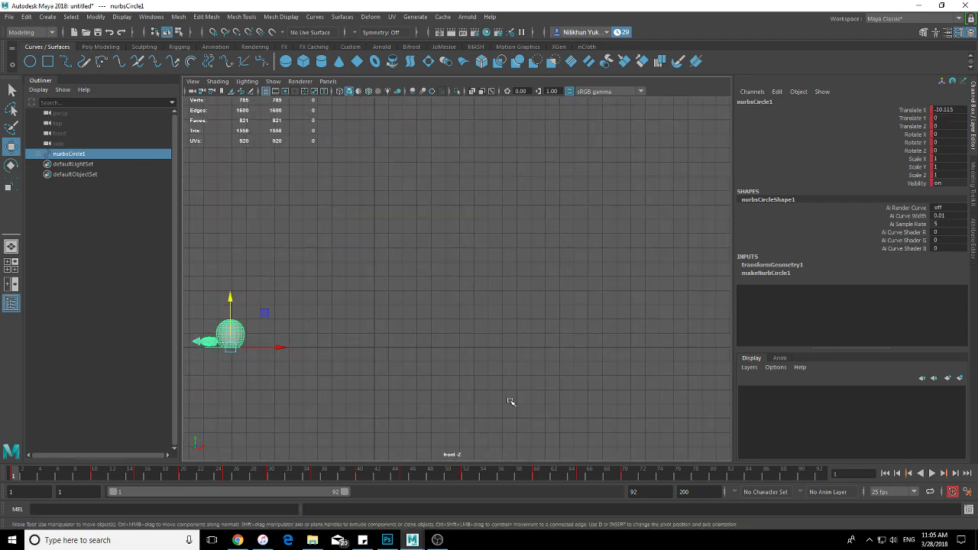
{"action": "key", "text": "alt+v"}
Stop playback, return to frame 1, and scrub through the hops with the control circle selected
{"action": "left_click", "coordinate": [628, 428]}
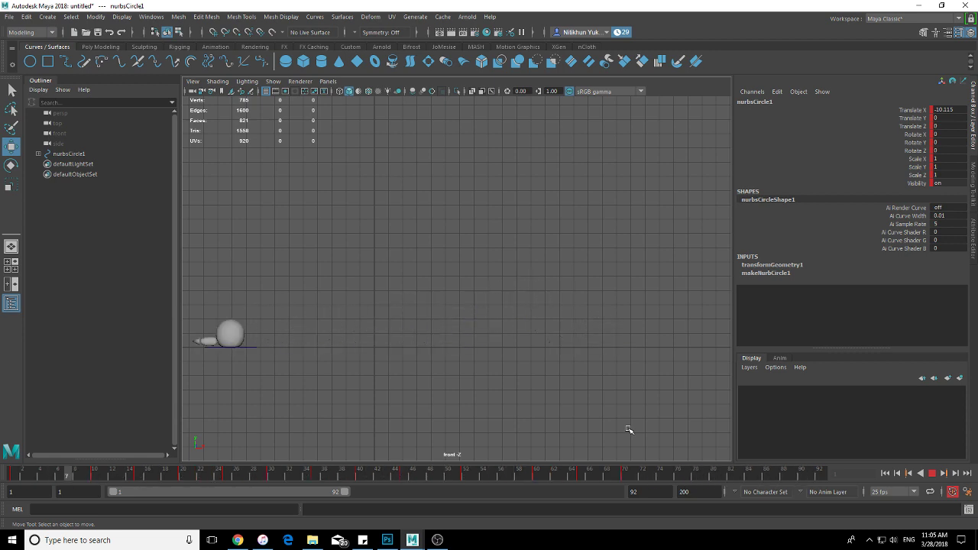
{"action": "left_click", "coordinate": [628, 430]}
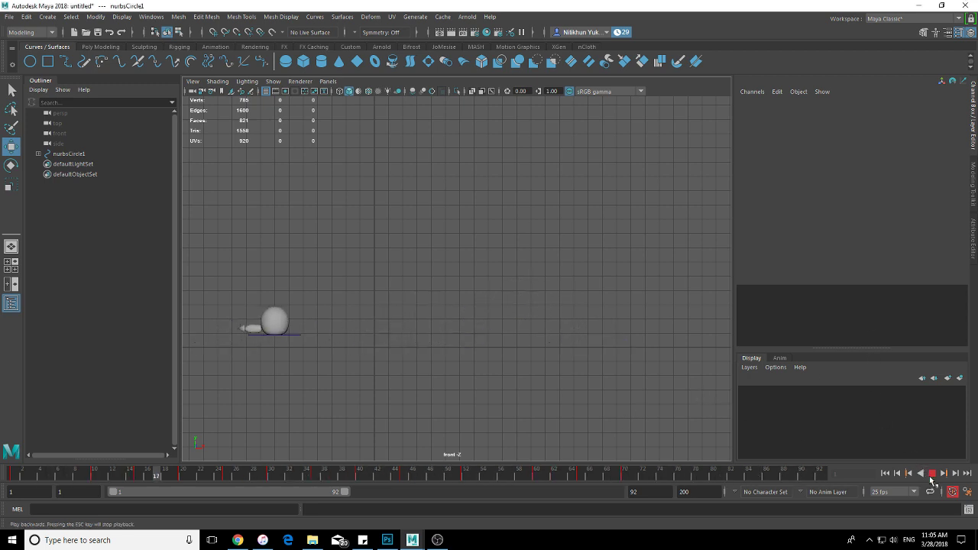
{"action": "left_click", "coordinate": [932, 473]}
{"action": "left_click_drag", "start_coordinate": [116, 475], "coordinate": [13, 473]}
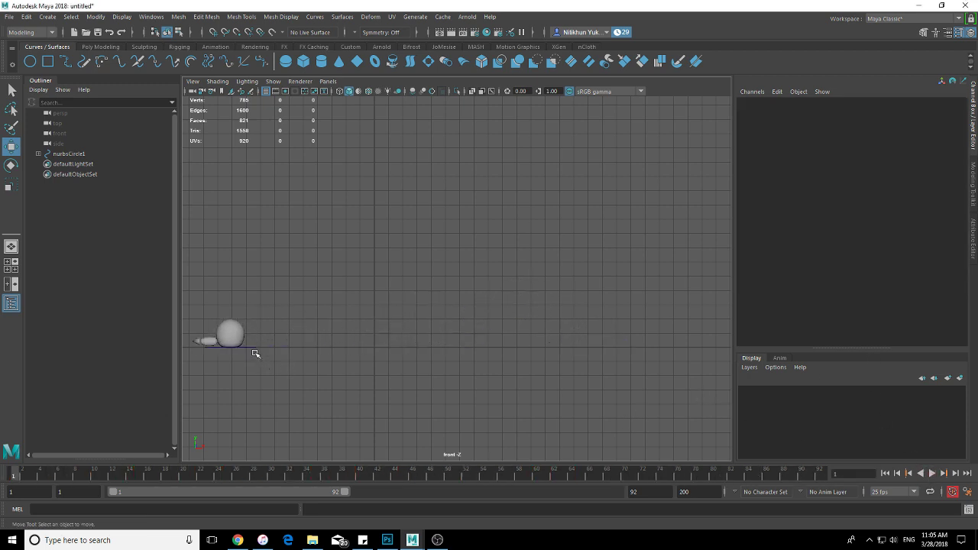
{"action": "left_click", "coordinate": [253, 345]}
{"action": "left_click_drag", "start_coordinate": [253, 344], "coordinate": [344, 345]}
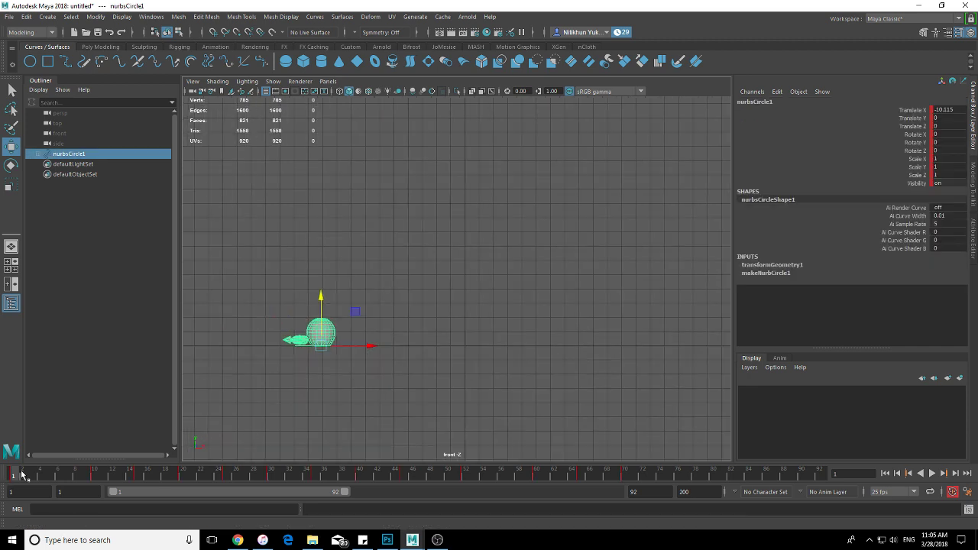
{"action": "mouse_move", "coordinate": [21, 474]}
{"action": "left_mouse_down"}
{"action": "mouse_move", "coordinate": [519, 473]}
{"action": "mouse_move", "coordinate": [181, 473]}
{"action": "mouse_move", "coordinate": [530, 493]}
{"action": "mouse_move", "coordinate": [72, 497]}
{"action": "mouse_move", "coordinate": [530, 494]}
{"action": "mouse_move", "coordinate": [21, 475]}
{"action": "left_mouse_up"}
Zoom in on the sphere, select it on its own, and play back the animation
{"action": "left_click", "coordinate": [302, 393]}
{"action": "middle_click_drag", "start_coordinate": [327, 329], "coordinate": [391, 329], "text": "alt"}
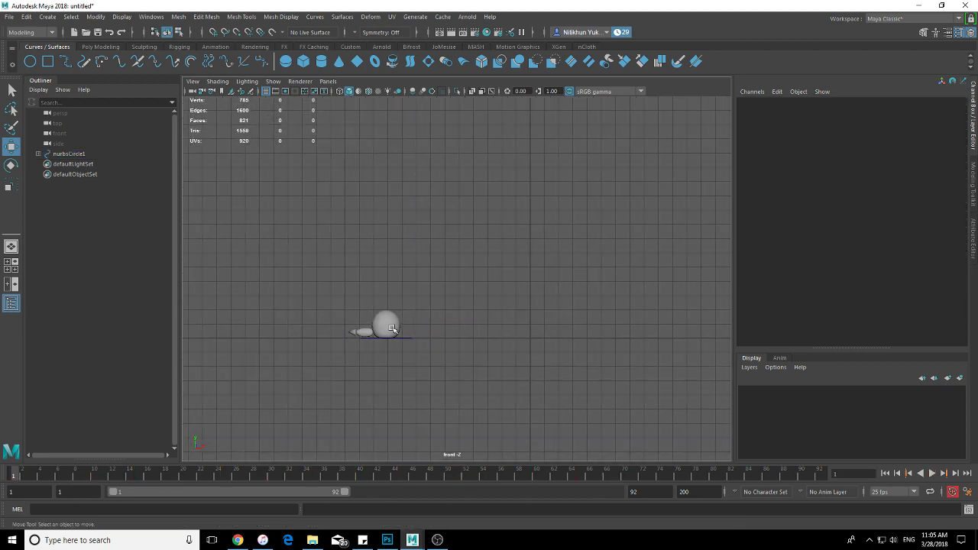
{"action": "left_click", "coordinate": [391, 328]}
{"action": "scroll", "coordinate": [489, 405], "scroll_direction": "up", "scroll_amount": 3}
{"action": "middle_click_drag", "start_coordinate": [310, 425], "coordinate": [362, 360], "text": "alt"}
{"action": "scroll", "coordinate": [475, 378], "scroll_direction": "up", "scroll_amount": 2}
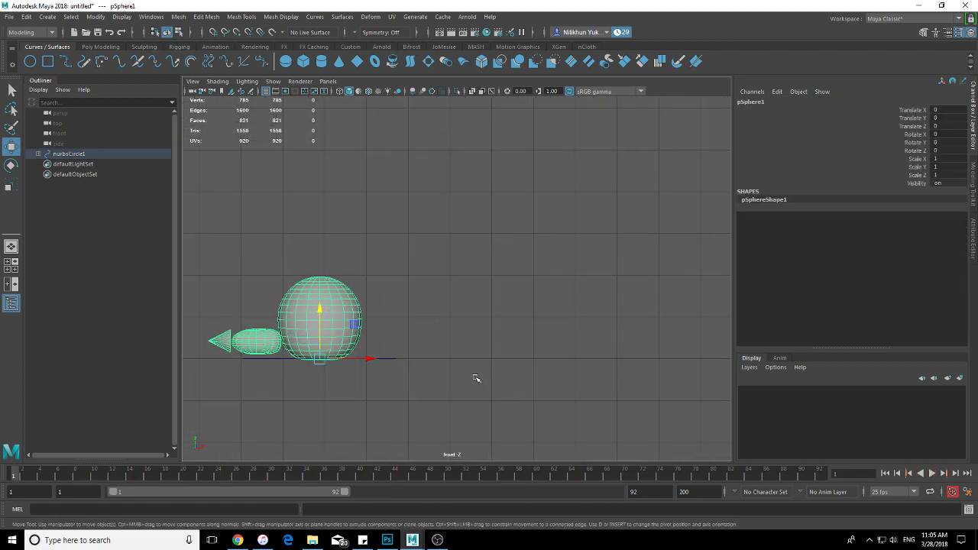
{"action": "scroll", "coordinate": [475, 378], "scroll_direction": "down", "scroll_amount": 2}
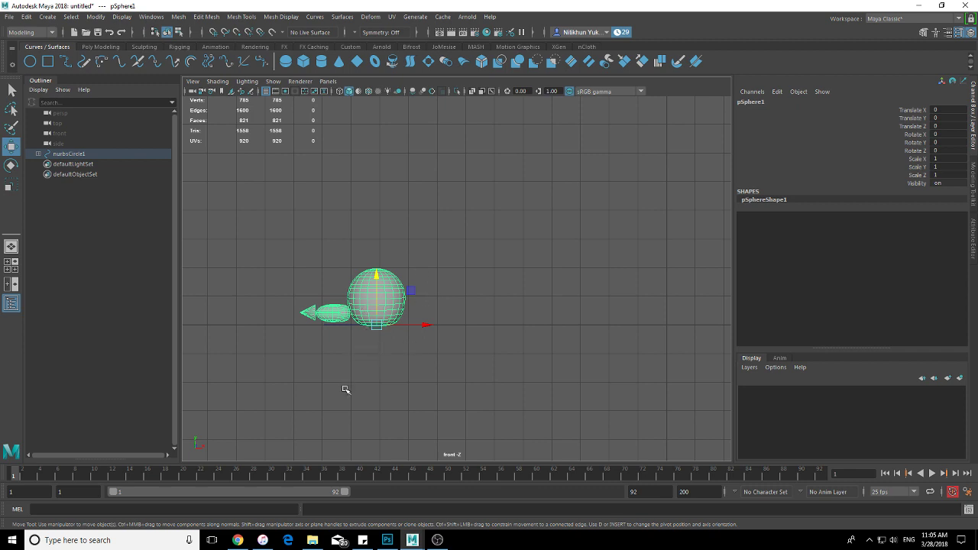
{"action": "mouse_move", "coordinate": [70, 475]}
{"action": "left_mouse_down"}
{"action": "mouse_move", "coordinate": [121, 473]}
{"action": "mouse_move", "coordinate": [99, 477]}
{"action": "left_mouse_up"}
{"action": "left_click", "coordinate": [419, 368]}
{"action": "left_click", "coordinate": [415, 323]}
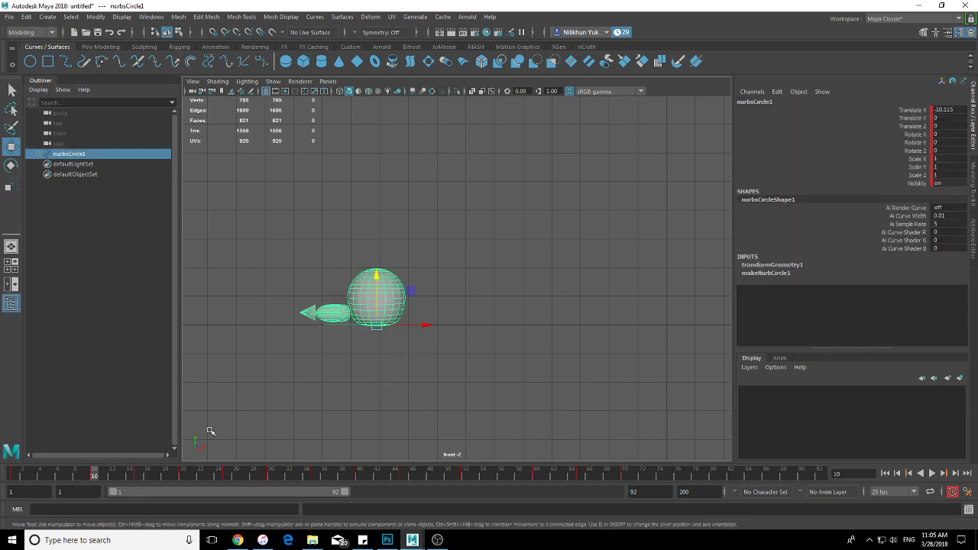
{"action": "left_click", "coordinate": [401, 381]}
{"action": "left_click", "coordinate": [404, 295]}
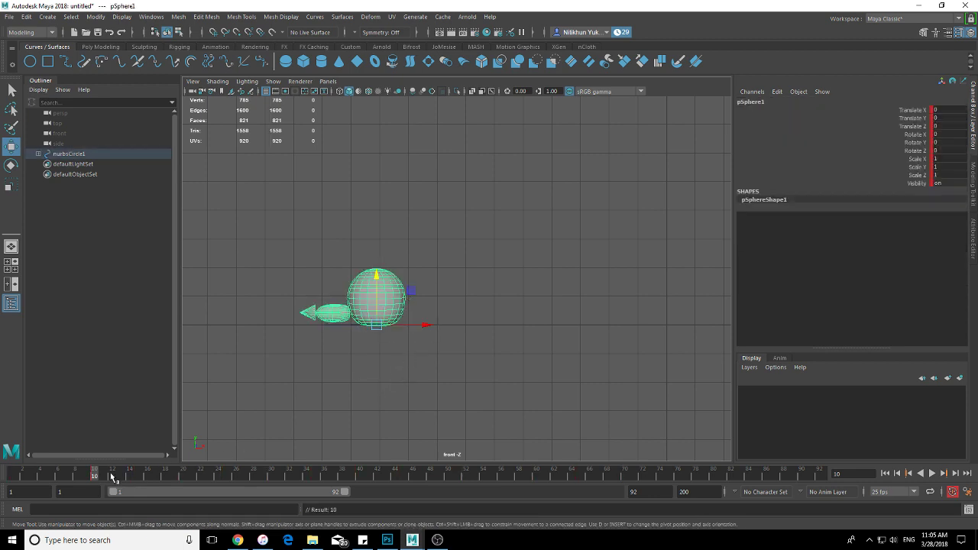
{"action": "left_click_drag", "start_coordinate": [95, 478], "coordinate": [22, 481]}
{"action": "key", "text": "alt+v"}
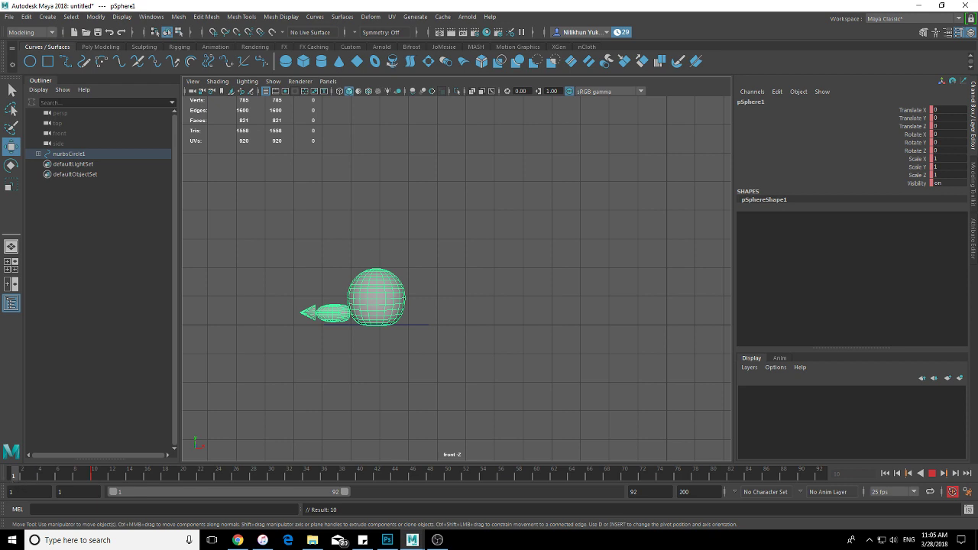
Shorten the range to frames 1–42 and squash the sphere to Scale Y 0.611 at frame 10
{"action": "left_click_drag", "start_coordinate": [346, 495], "coordinate": [218, 504]}
{"action": "left_click_drag", "start_coordinate": [122, 474], "coordinate": [386, 474]}
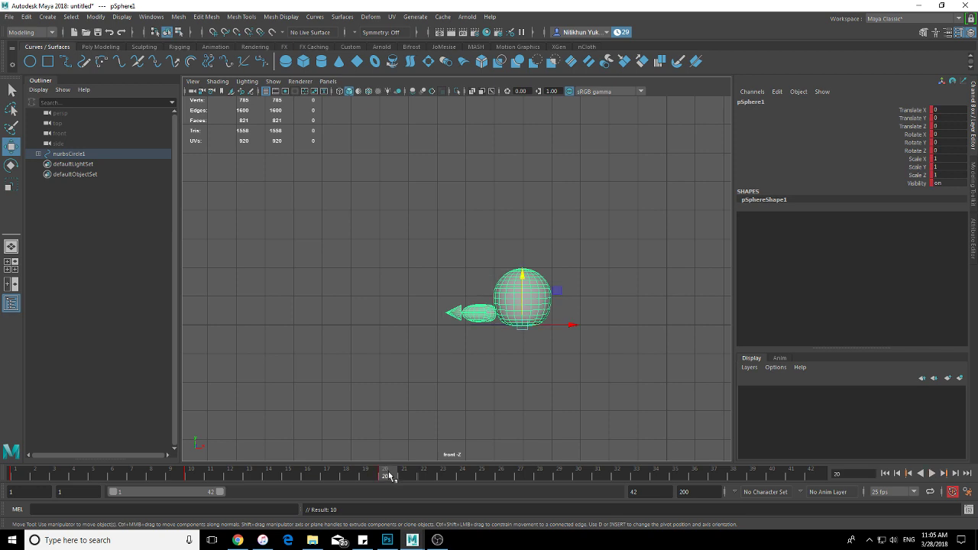
{"action": "key", "text": "alt+v"}
{"action": "mouse_move", "coordinate": [191, 486]}
{"action": "left_mouse_down"}
{"action": "mouse_move", "coordinate": [388, 477]}
{"action": "mouse_move", "coordinate": [141, 475]}
{"action": "left_mouse_up"}
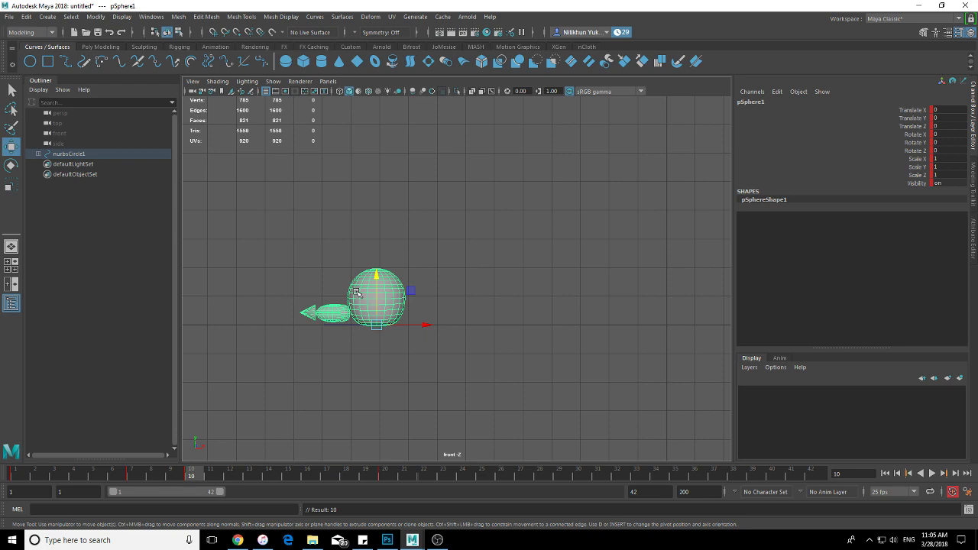
{"action": "key", "text": "r"}
{"action": "mouse_move", "coordinate": [376, 274]}
{"action": "left_mouse_down"}
{"action": "mouse_move", "coordinate": [393, 289]}
{"action": "mouse_move", "coordinate": [396, 279]}
{"action": "mouse_move", "coordinate": [408, 284]}
{"action": "mouse_move", "coordinate": [456, 326]}
{"action": "left_mouse_up"}
Stretch the sphere to Scale Y 1.326 at frame 15 and play back the hop
{"action": "key", "text": "e"}
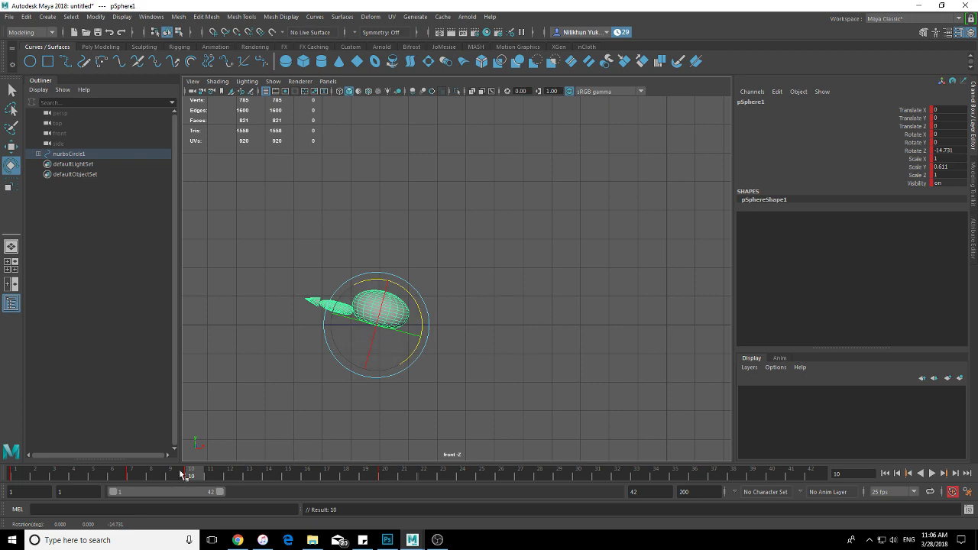
{"action": "key", "text": "alt+v"}
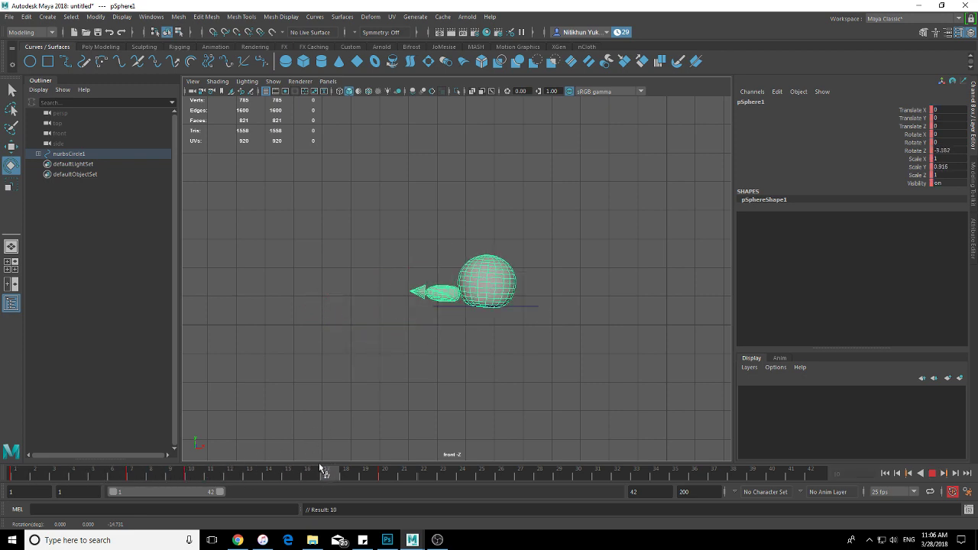
{"action": "key", "text": "alt+v"}
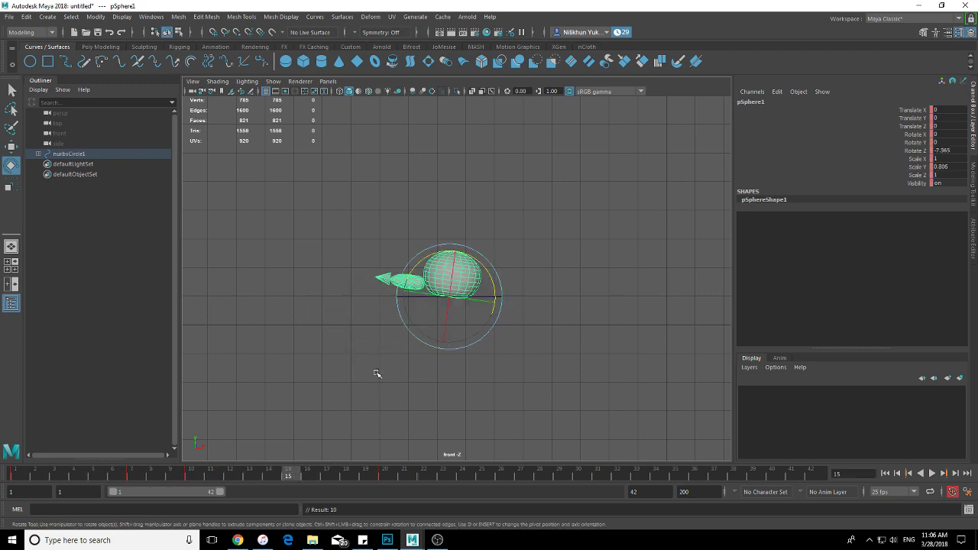
{"action": "key", "text": "r"}
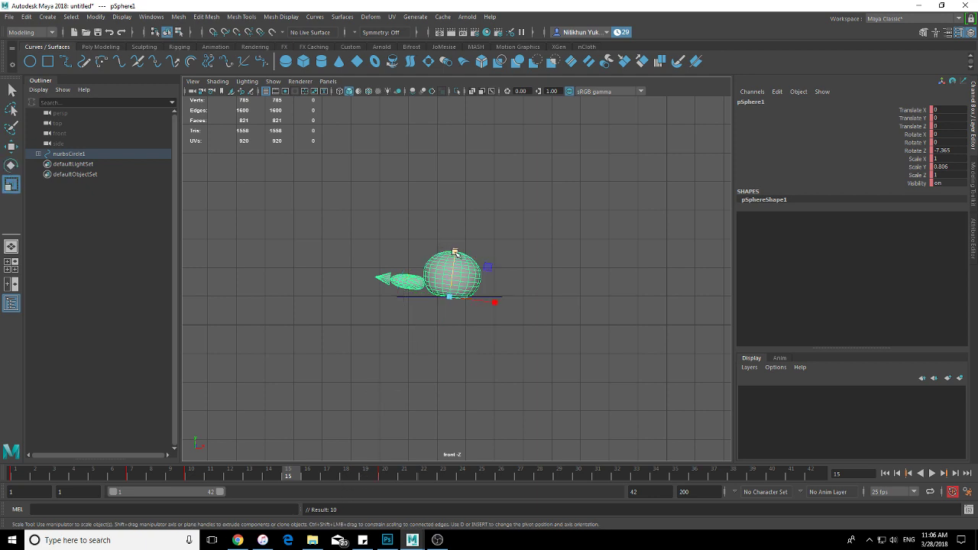
{"action": "left_click_drag", "start_coordinate": [455, 253], "coordinate": [460, 223]}
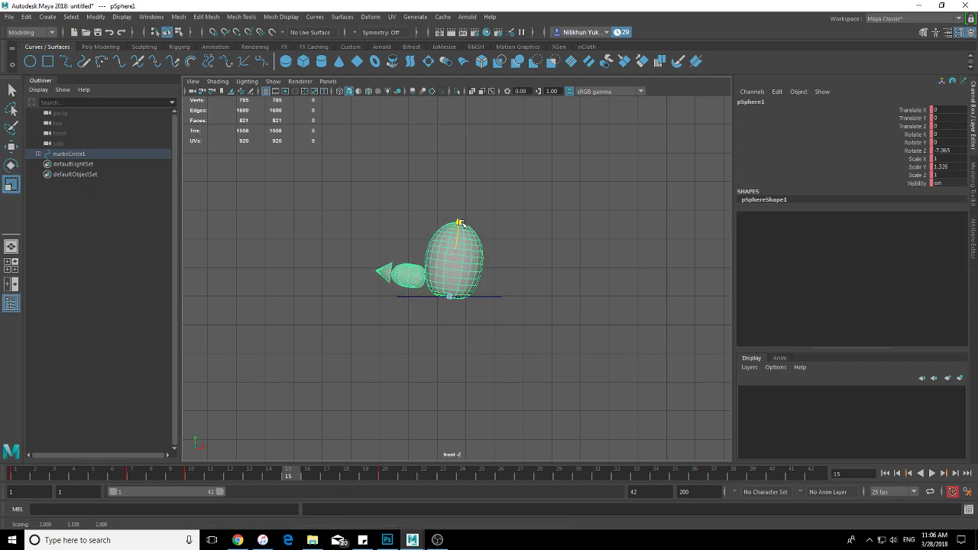
{"action": "middle_click_drag", "start_coordinate": [498, 319], "coordinate": [410, 323], "text": "alt"}
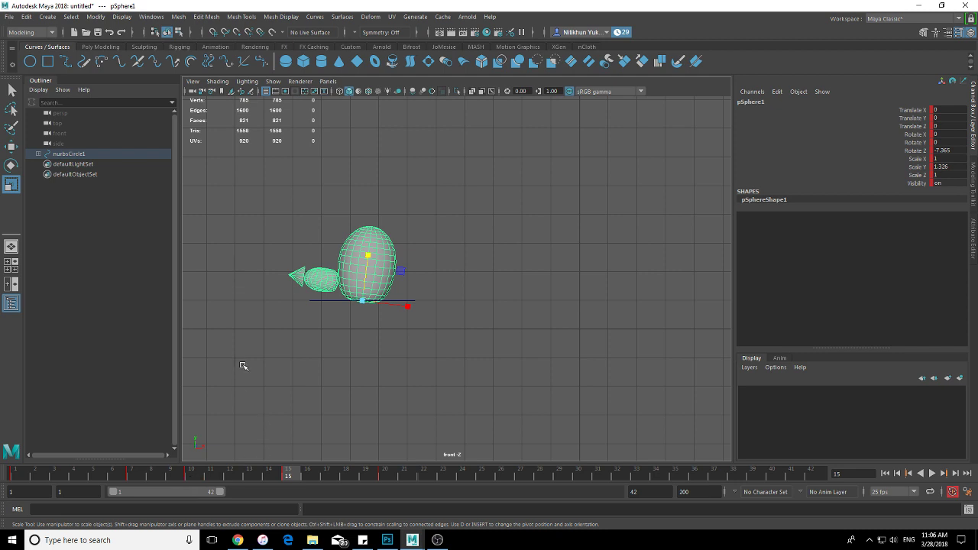
{"action": "key", "text": "alt+v"}
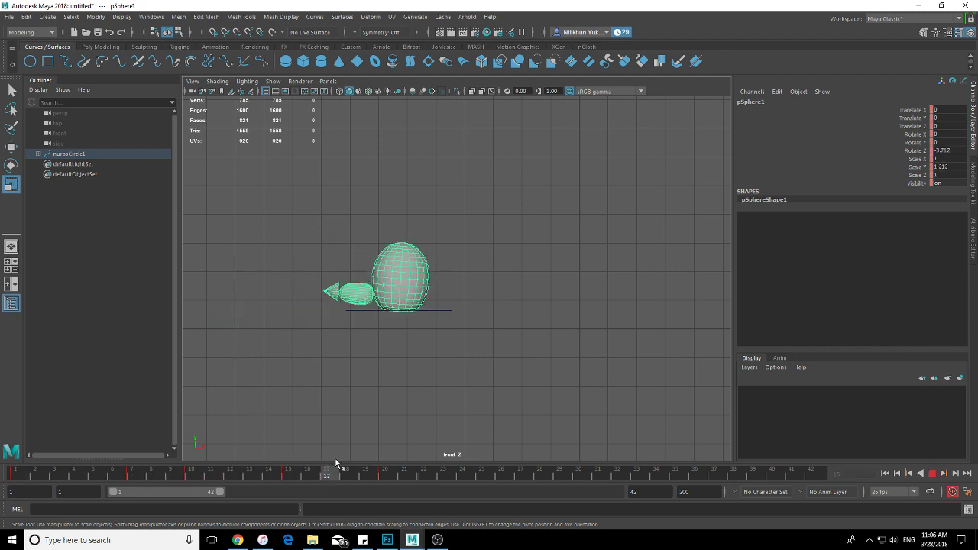
Squash the sphere to Scale Y 0.622 at frame 20, tilt it at frame 19, and replay
{"action": "mouse_move", "coordinate": [336, 463]}
{"action": "left_mouse_down"}
{"action": "mouse_move", "coordinate": [366, 479]}
{"action": "mouse_move", "coordinate": [406, 476]}
{"action": "mouse_move", "coordinate": [363, 476]}
{"action": "mouse_move", "coordinate": [385, 479]}
{"action": "left_mouse_up"}
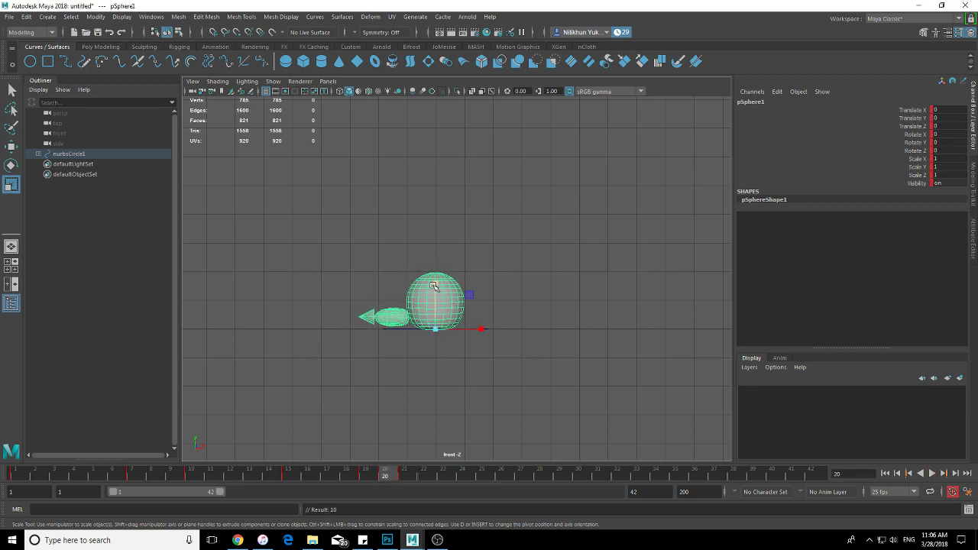
{"action": "left_click_drag", "start_coordinate": [434, 286], "coordinate": [437, 303]}
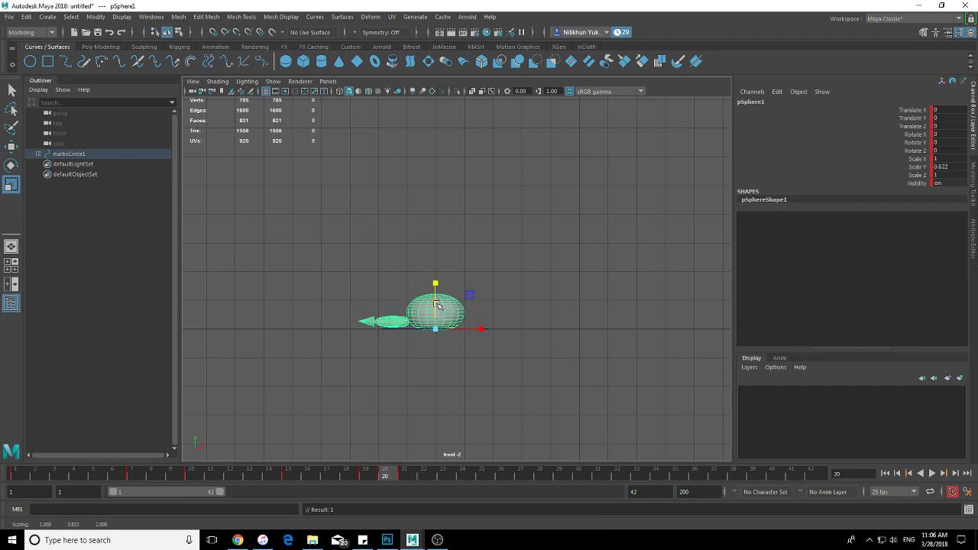
{"action": "left_click_drag", "start_coordinate": [375, 479], "coordinate": [366, 477]}
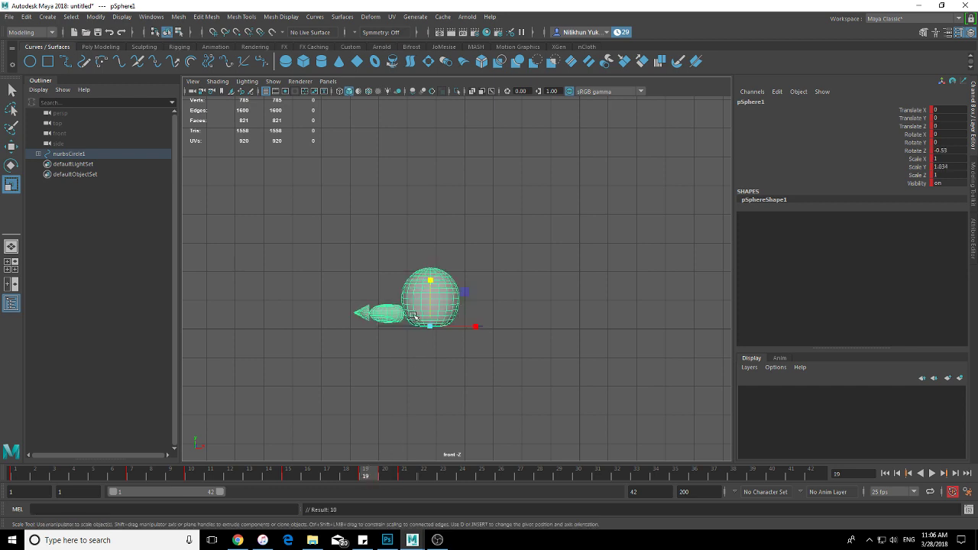
{"action": "key", "text": "e"}
{"action": "left_click_drag", "start_coordinate": [454, 281], "coordinate": [440, 285]}
{"action": "key", "text": "alt+v"}
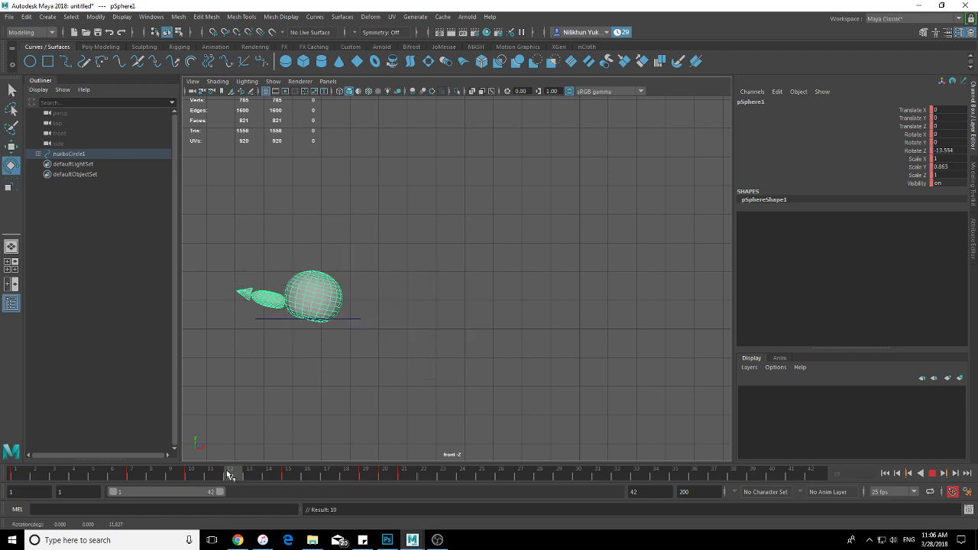
{"action": "mouse_move", "coordinate": [111, 471]}
{"action": "left_mouse_down"}
{"action": "mouse_move", "coordinate": [346, 466]}
{"action": "mouse_move", "coordinate": [386, 473]}
{"action": "mouse_move", "coordinate": [299, 474]}
{"action": "mouse_move", "coordinate": [675, 478]}
{"action": "mouse_move", "coordinate": [369, 475]}
{"action": "mouse_move", "coordinate": [485, 476]}
{"action": "mouse_move", "coordinate": [382, 475]}
{"action": "mouse_move", "coordinate": [485, 476]}
{"action": "mouse_move", "coordinate": [404, 475]}
{"action": "left_mouse_up"}
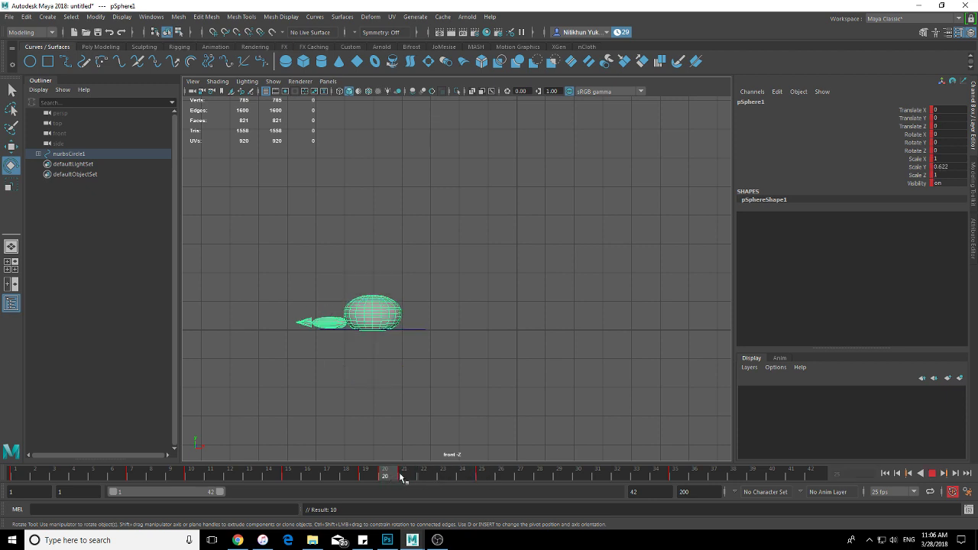
Select frames 20–22 in the time slider and play the hop, stopping at frame 20
{"action": "key", "text": "alt+v"}
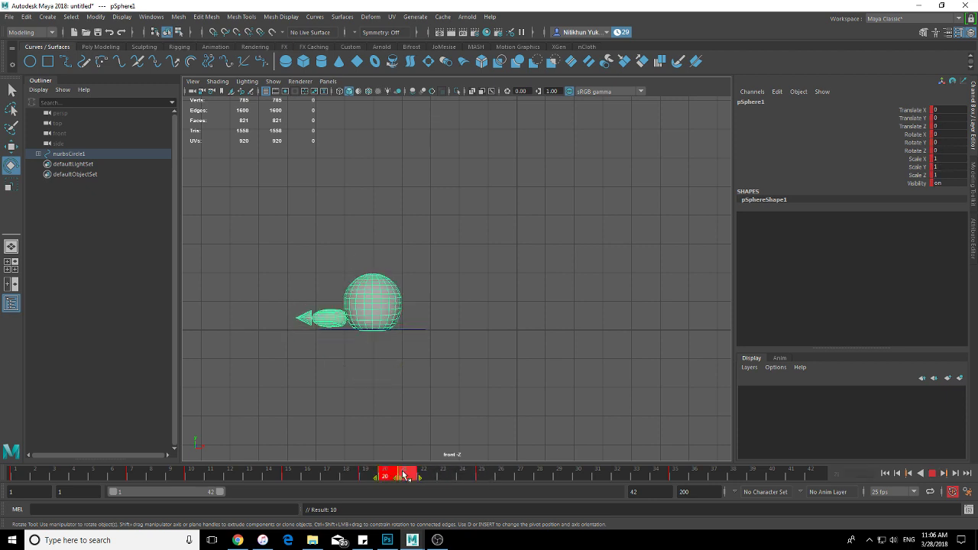
{"action": "left_click_drag", "start_coordinate": [413, 475], "coordinate": [382, 475], "text": "shift"}
{"action": "right_click", "coordinate": [378, 476]}
{"action": "left_click", "coordinate": [394, 476]}
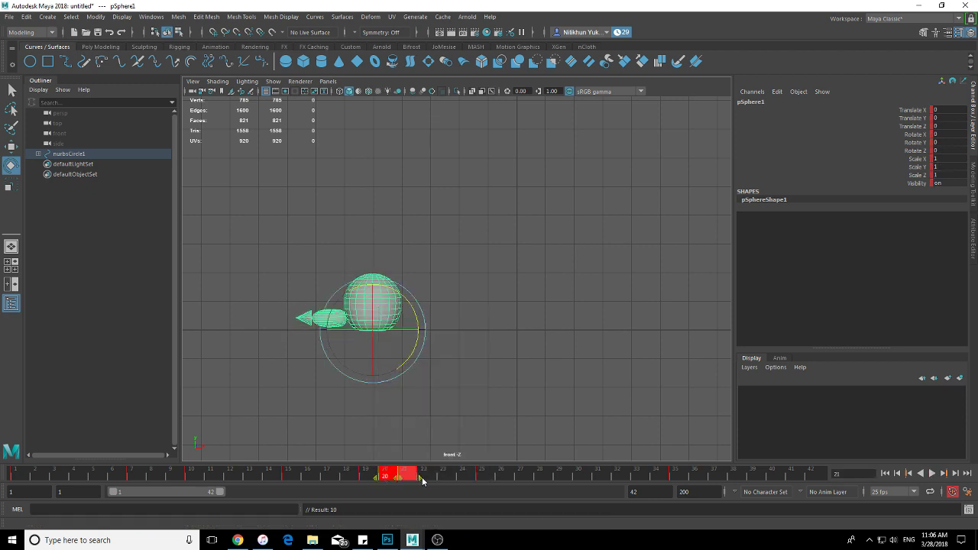
{"action": "left_click", "coordinate": [397, 477]}
{"action": "key", "text": "alt+v"}
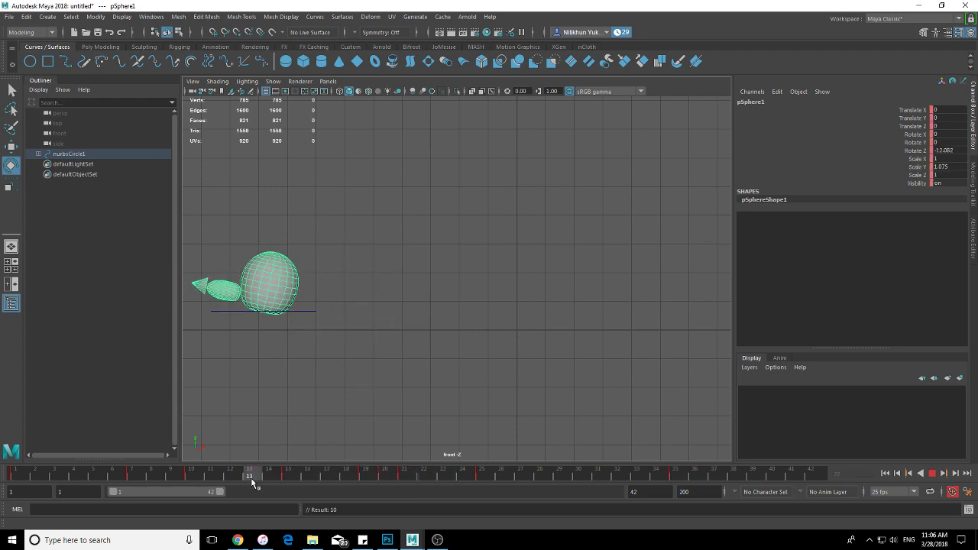
{"action": "left_click", "coordinate": [386, 477]}
Tilt the sphere about -5.977 degrees at frame 21 and review up to frame 22
{"action": "key", "text": "e"}
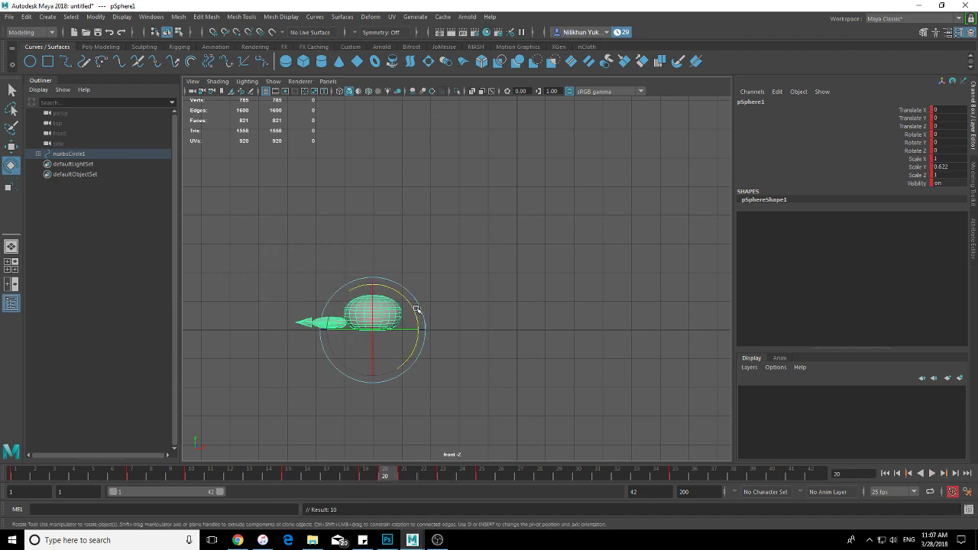
{"action": "left_click_drag", "start_coordinate": [396, 295], "coordinate": [396, 293]}
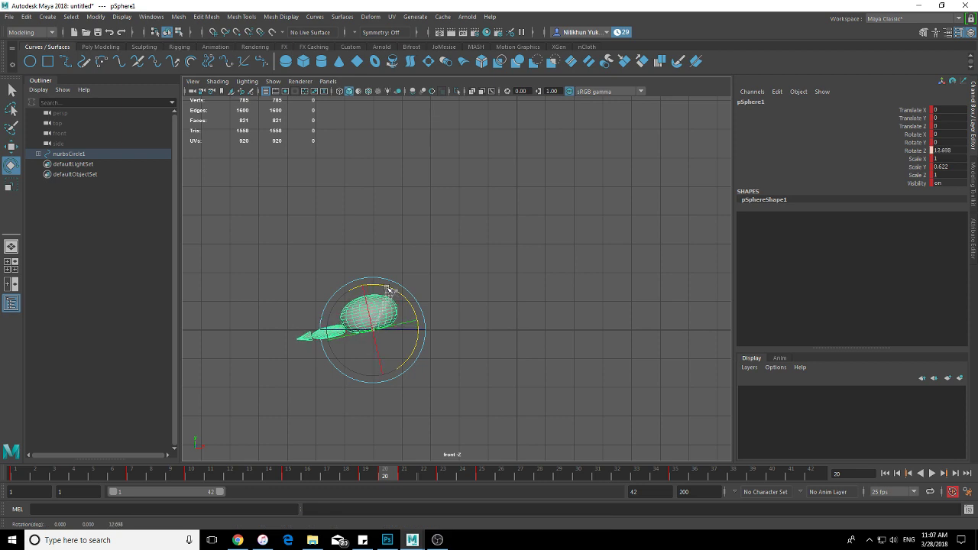
{"action": "left_click", "coordinate": [404, 474]}
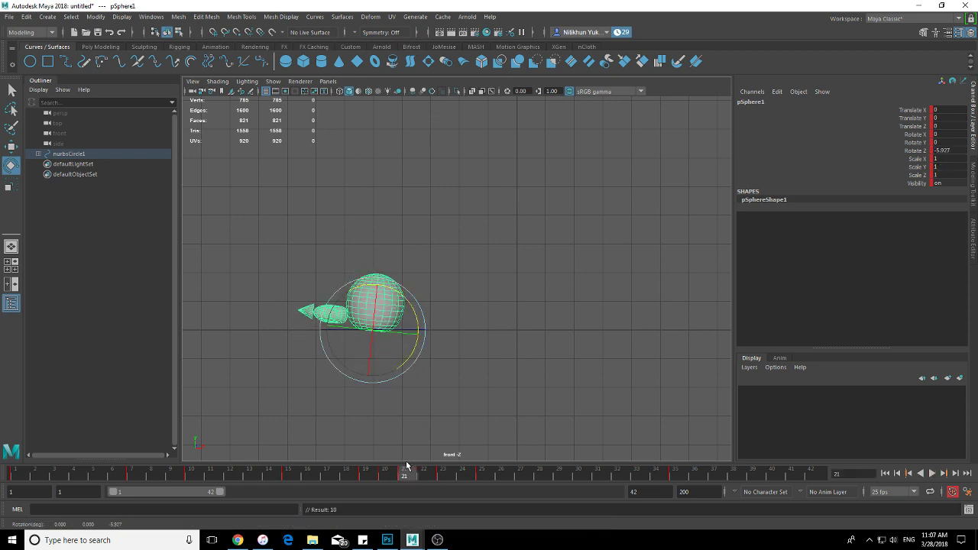
{"action": "mouse_move", "coordinate": [406, 465]}
{"action": "left_mouse_down"}
{"action": "mouse_move", "coordinate": [229, 474]}
{"action": "mouse_move", "coordinate": [541, 474]}
{"action": "mouse_move", "coordinate": [445, 469]}
{"action": "left_mouse_up"}
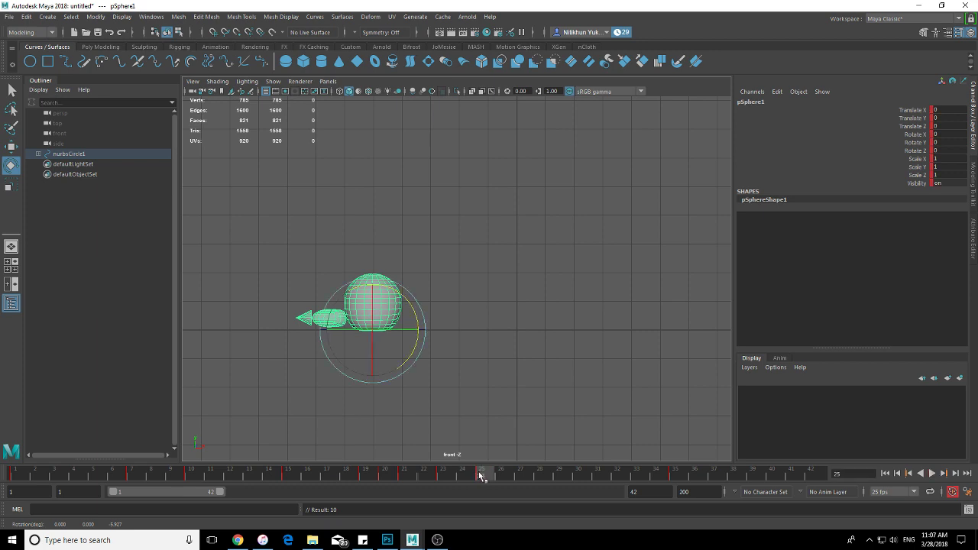
Squash the sphere to Scale Y 0.567 at frame 25, then return to frame 22
{"action": "key", "text": "r"}
{"action": "left_click_drag", "start_coordinate": [374, 285], "coordinate": [373, 306]}
{"action": "key", "text": "e"}
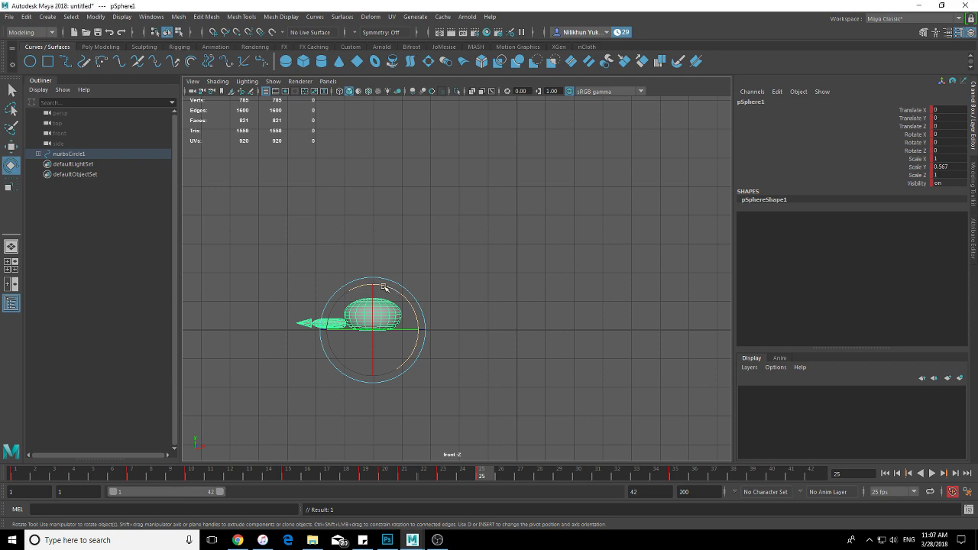
{"action": "middle_click_drag", "start_coordinate": [443, 315], "coordinate": [395, 322], "text": "alt"}
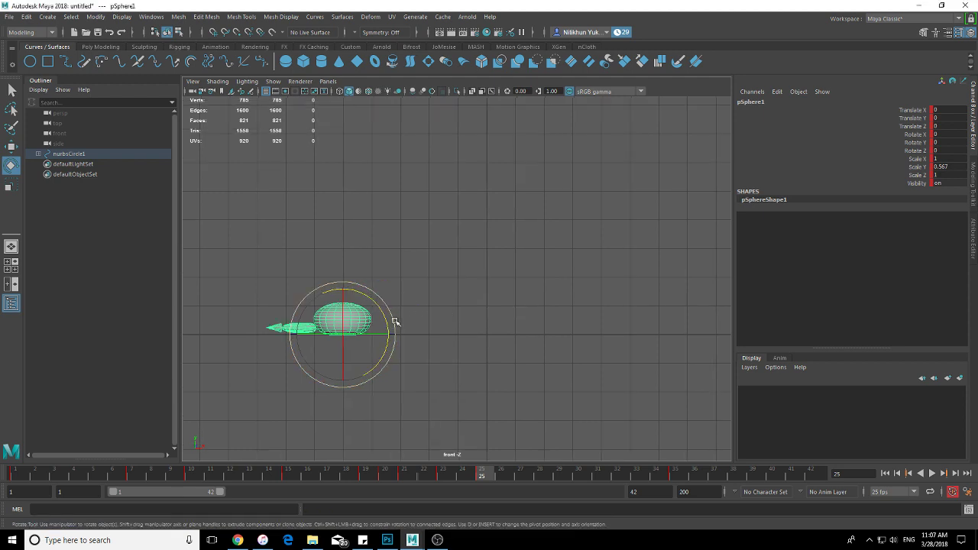
{"action": "mouse_move", "coordinate": [417, 473]}
{"action": "left_mouse_down"}
{"action": "mouse_move", "coordinate": [463, 479]}
{"action": "mouse_move", "coordinate": [190, 476]}
{"action": "mouse_move", "coordinate": [447, 479]}
{"action": "mouse_move", "coordinate": [330, 479]}
{"action": "mouse_move", "coordinate": [410, 479]}
{"action": "left_mouse_up"}
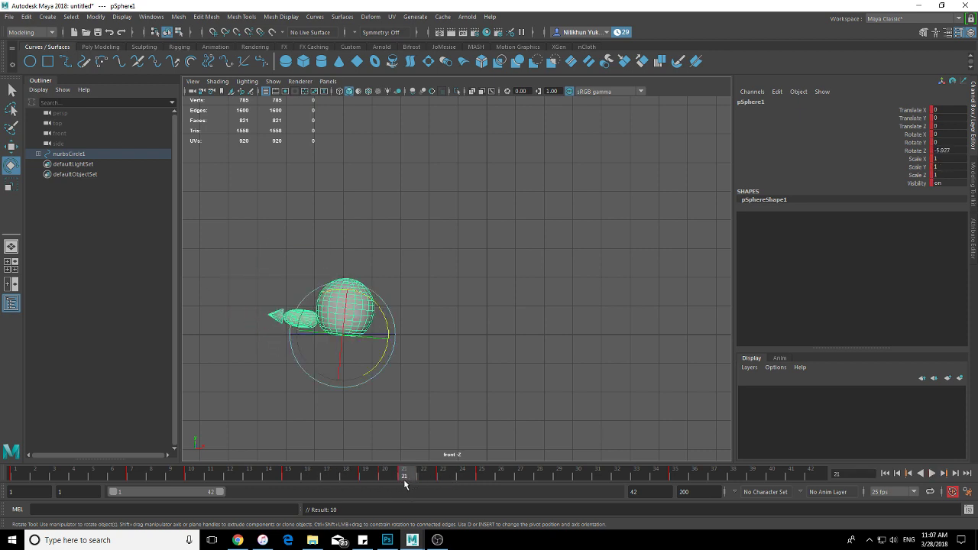
Delete the key at frame 21 and review the resulting pose
{"action": "right_click", "coordinate": [403, 475]}
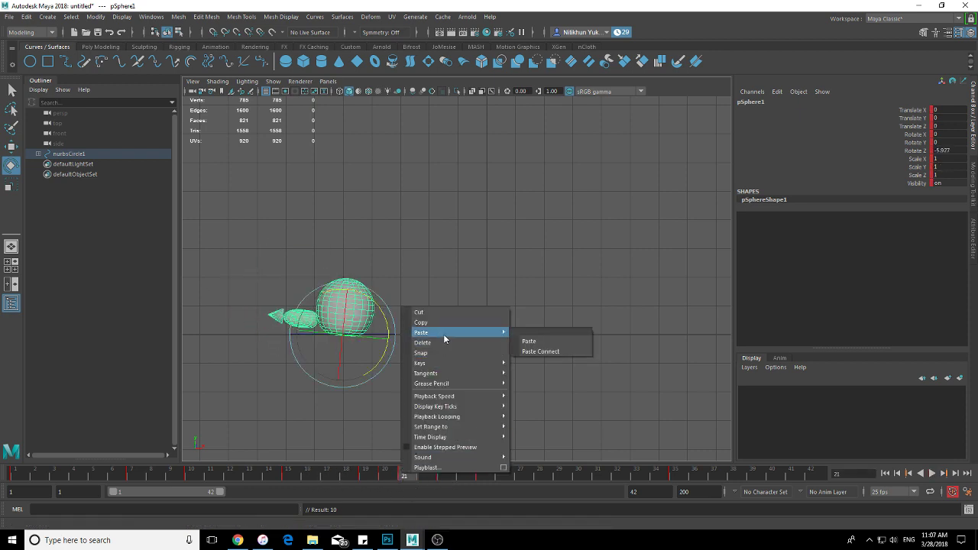
{"action": "left_click", "coordinate": [444, 337]}
{"action": "left_click_drag", "start_coordinate": [379, 476], "coordinate": [440, 474]}
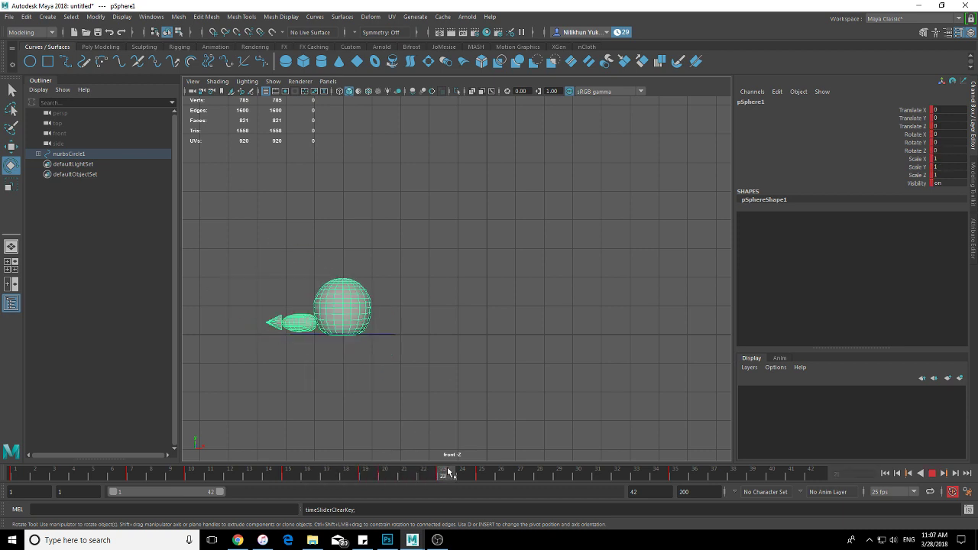
Tilt the sphere to Rotate Z -9.409 at frame 23 and about -5.9 at frame 25
{"action": "left_click_drag", "start_coordinate": [366, 294], "coordinate": [375, 294]}
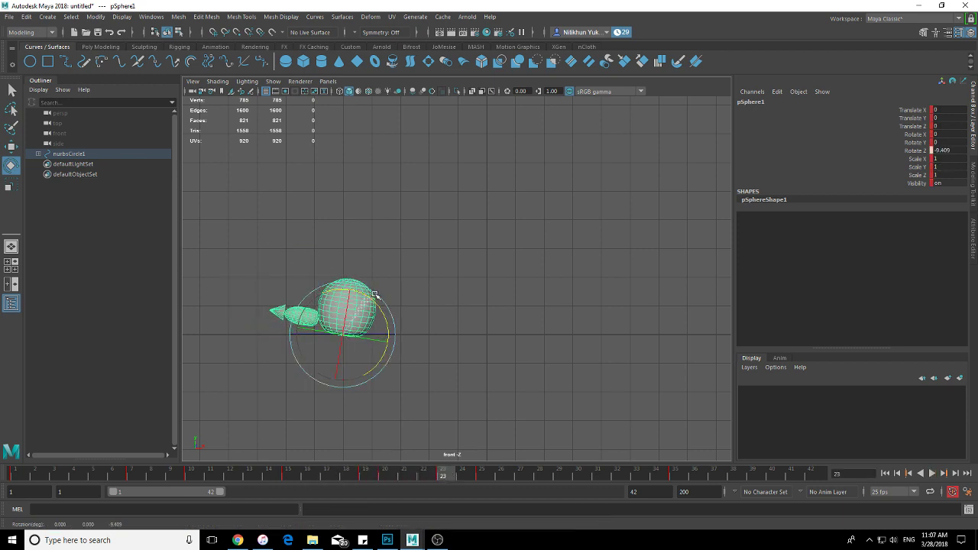
{"action": "left_click_drag", "start_coordinate": [443, 476], "coordinate": [485, 478]}
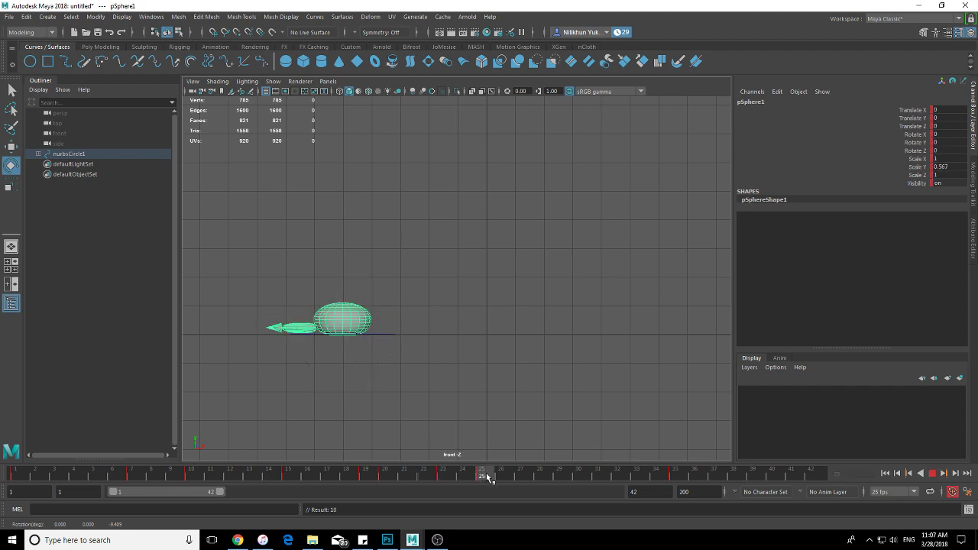
{"action": "left_click_drag", "start_coordinate": [364, 293], "coordinate": [366, 295]}
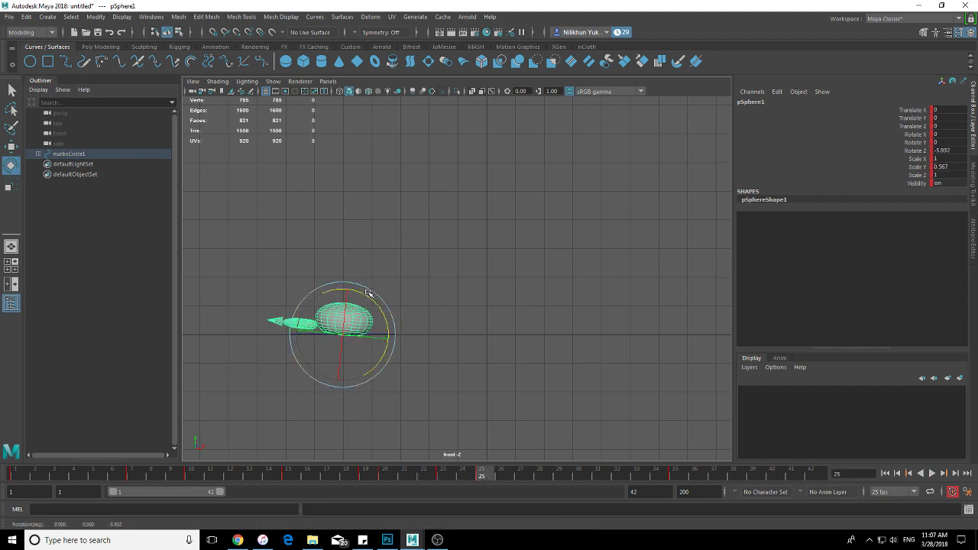
{"action": "mouse_move", "coordinate": [437, 475]}
{"action": "left_mouse_down"}
{"action": "mouse_move", "coordinate": [282, 476]}
{"action": "mouse_move", "coordinate": [674, 477]}
{"action": "mouse_move", "coordinate": [560, 476]}
{"action": "mouse_move", "coordinate": [578, 475]}
{"action": "left_mouse_up"}
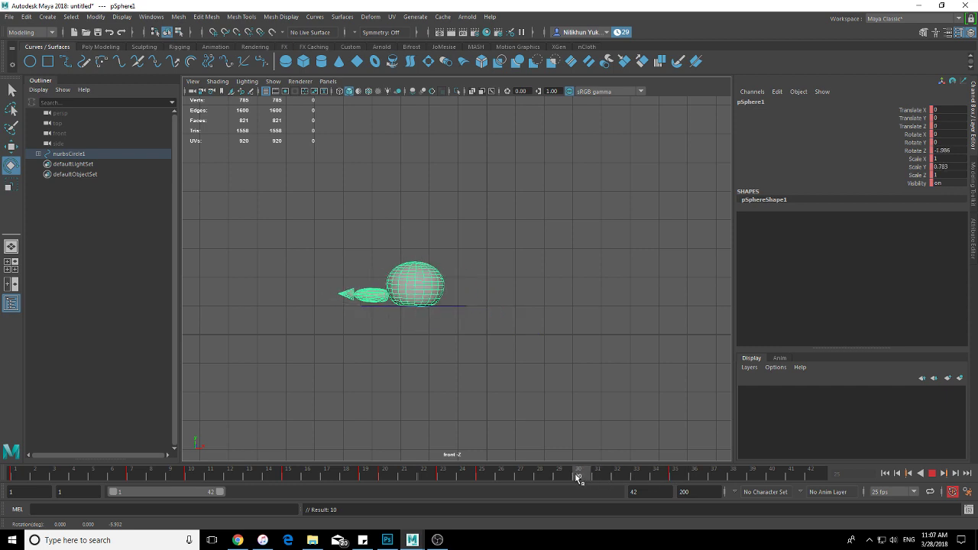
Stretch the sphere to Scale Y 1.162 at frames 30 and 27, and ease frame 25 to 0.789
{"action": "key", "text": "r"}
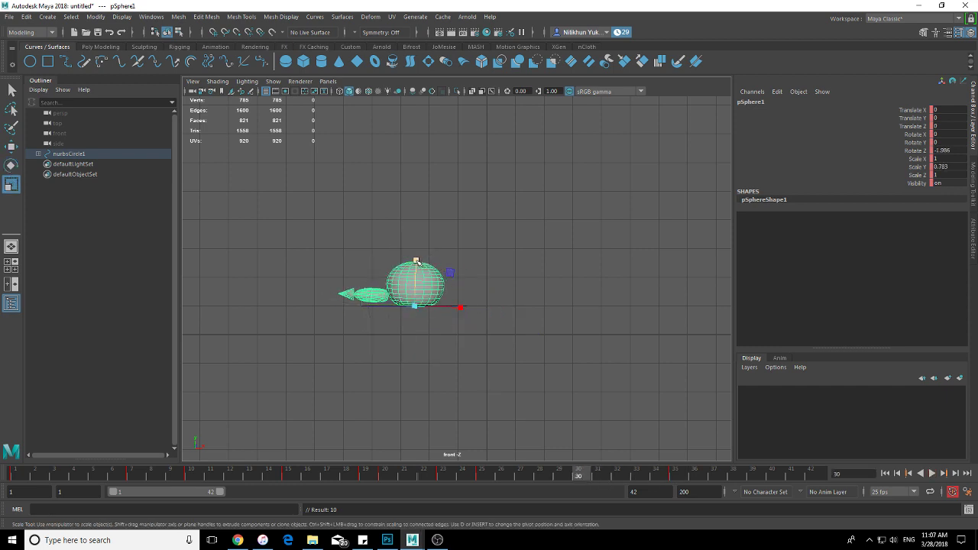
{"action": "left_click_drag", "start_coordinate": [417, 262], "coordinate": [416, 255]}
{"action": "mouse_move", "coordinate": [313, 475]}
{"action": "left_mouse_down"}
{"action": "mouse_move", "coordinate": [671, 476]}
{"action": "mouse_move", "coordinate": [428, 478]}
{"action": "mouse_move", "coordinate": [541, 476]}
{"action": "mouse_move", "coordinate": [465, 476]}
{"action": "mouse_move", "coordinate": [521, 476]}
{"action": "left_mouse_up"}
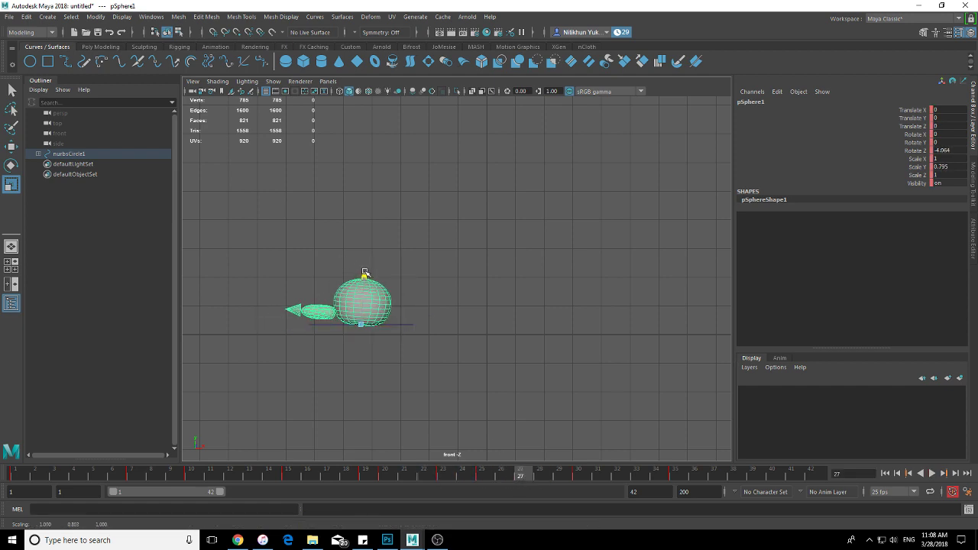
{"action": "left_click_drag", "start_coordinate": [364, 280], "coordinate": [374, 254]}
{"action": "key", "text": "alt+v"}
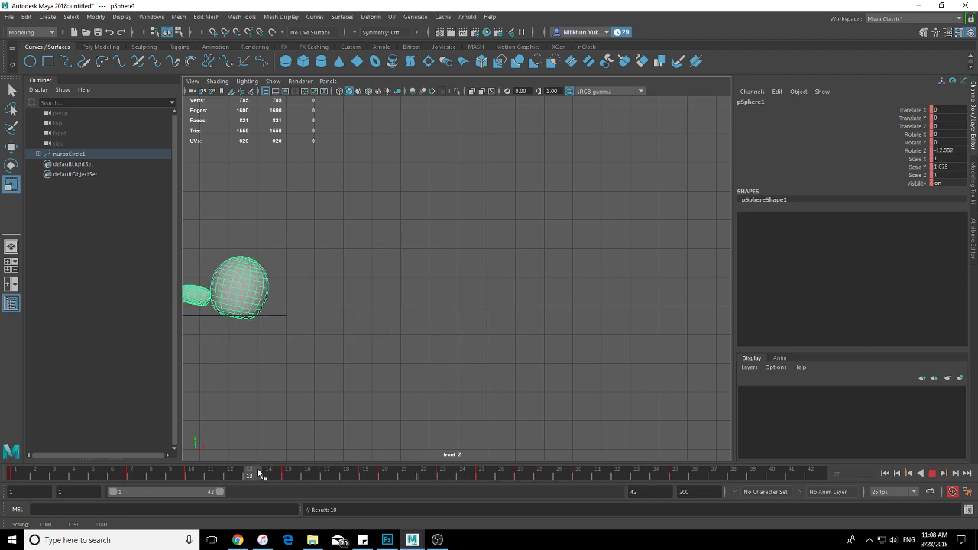
{"action": "mouse_move", "coordinate": [344, 473]}
{"action": "left_mouse_down"}
{"action": "mouse_move", "coordinate": [493, 477]}
{"action": "mouse_move", "coordinate": [406, 472]}
{"action": "mouse_move", "coordinate": [484, 475]}
{"action": "left_mouse_up"}
{"action": "left_click_drag", "start_coordinate": [346, 286], "coordinate": [352, 269]}
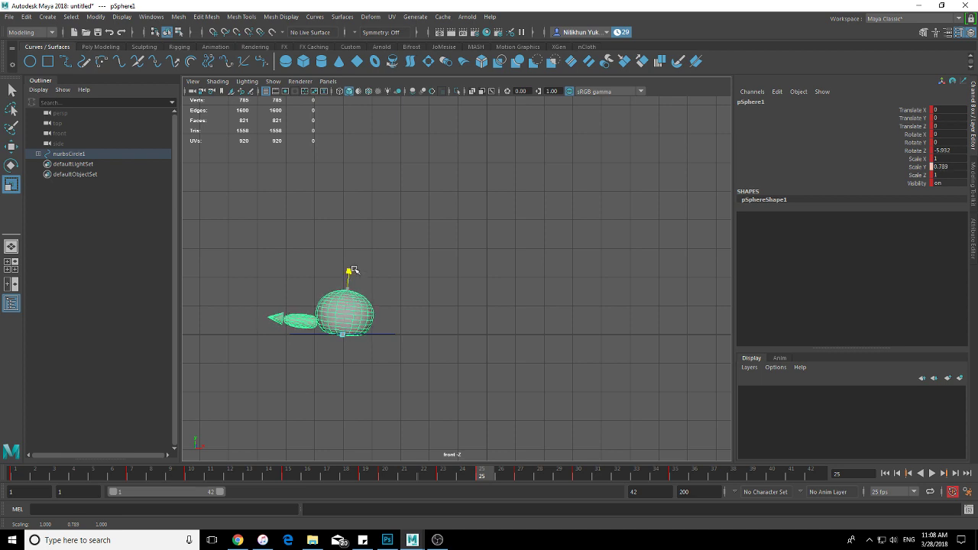
{"action": "mouse_move", "coordinate": [481, 464]}
{"action": "left_mouse_down"}
{"action": "mouse_move", "coordinate": [360, 474]}
{"action": "mouse_move", "coordinate": [380, 485]}
{"action": "mouse_move", "coordinate": [670, 478]}
{"action": "mouse_move", "coordinate": [417, 486]}
{"action": "mouse_move", "coordinate": [575, 484]}
{"action": "left_mouse_up"}
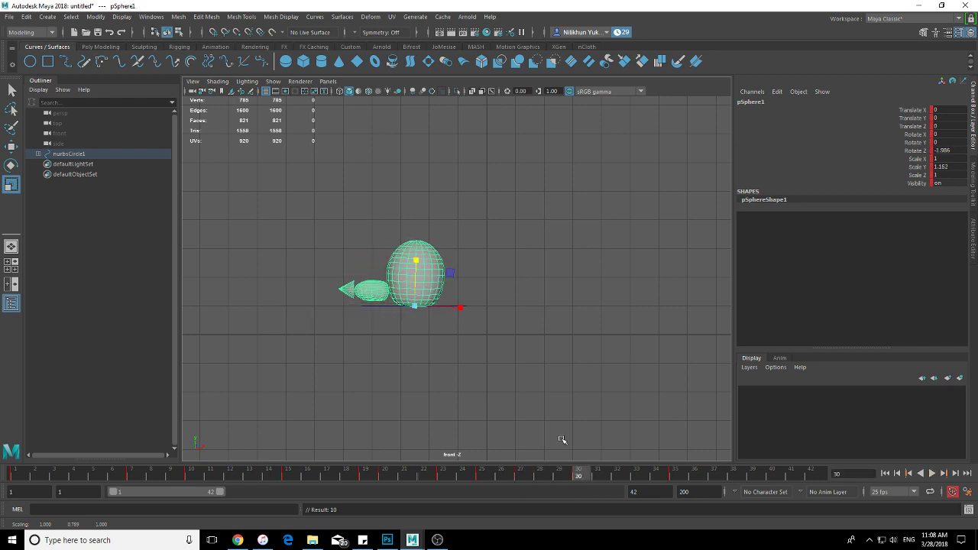
Tilt the sphere forward, then squash it flat to Scale Y 0.756 at frame 35
{"action": "key", "text": "e"}
{"action": "left_click_drag", "start_coordinate": [441, 268], "coordinate": [459, 276]}
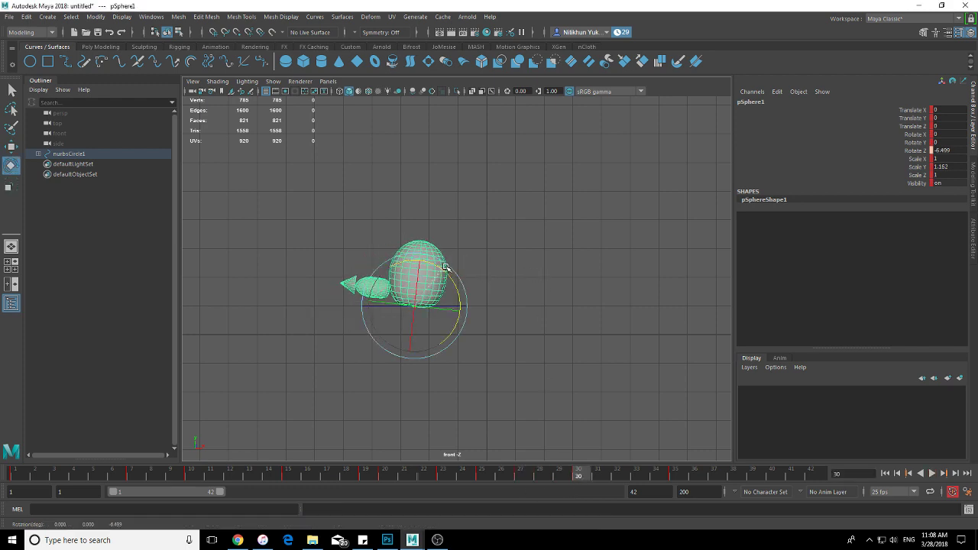
{"action": "left_click_drag", "start_coordinate": [637, 476], "coordinate": [674, 475]}
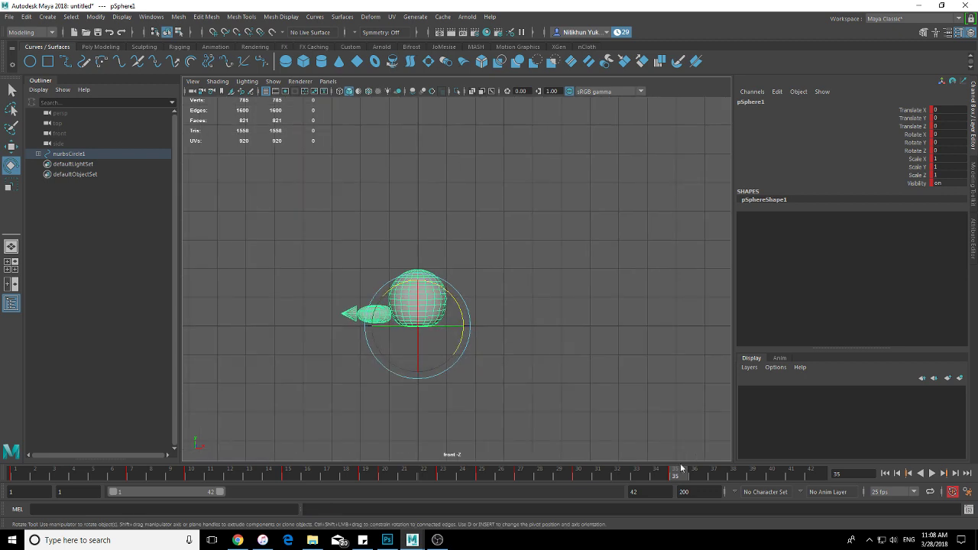
{"action": "mouse_move", "coordinate": [682, 471]}
{"action": "left_mouse_down"}
{"action": "mouse_move", "coordinate": [645, 476]}
{"action": "mouse_move", "coordinate": [657, 476]}
{"action": "left_mouse_up"}
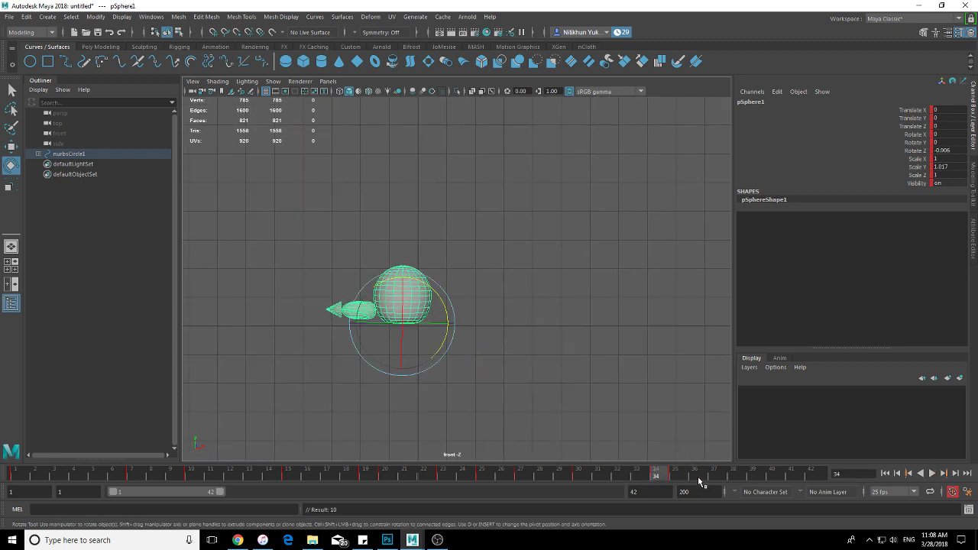
{"action": "left_click", "coordinate": [675, 476]}
{"action": "key", "text": "r"}
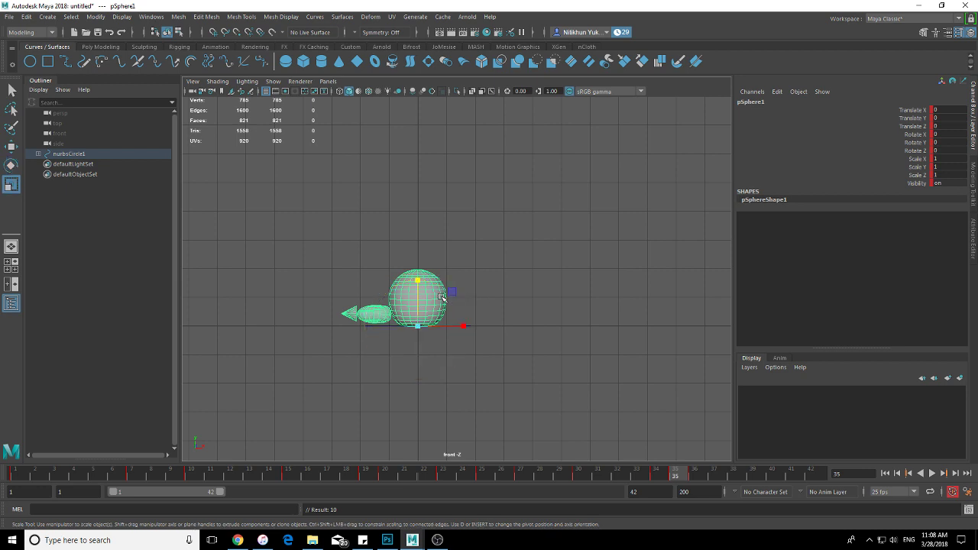
{"action": "left_click_drag", "start_coordinate": [418, 276], "coordinate": [421, 288]}
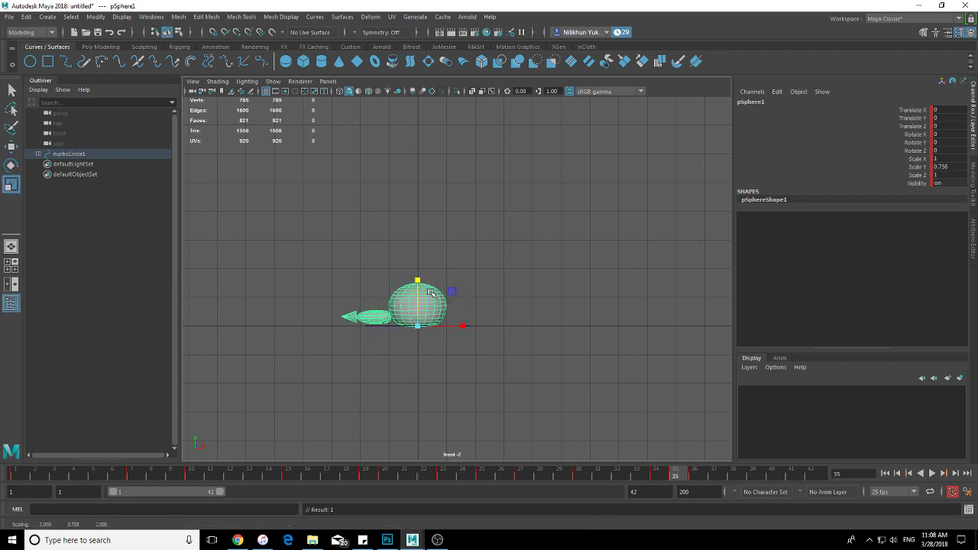
Tilt the sphere to about 8 degrees at frame 34 and play back the hop
{"action": "left_click", "coordinate": [655, 473]}
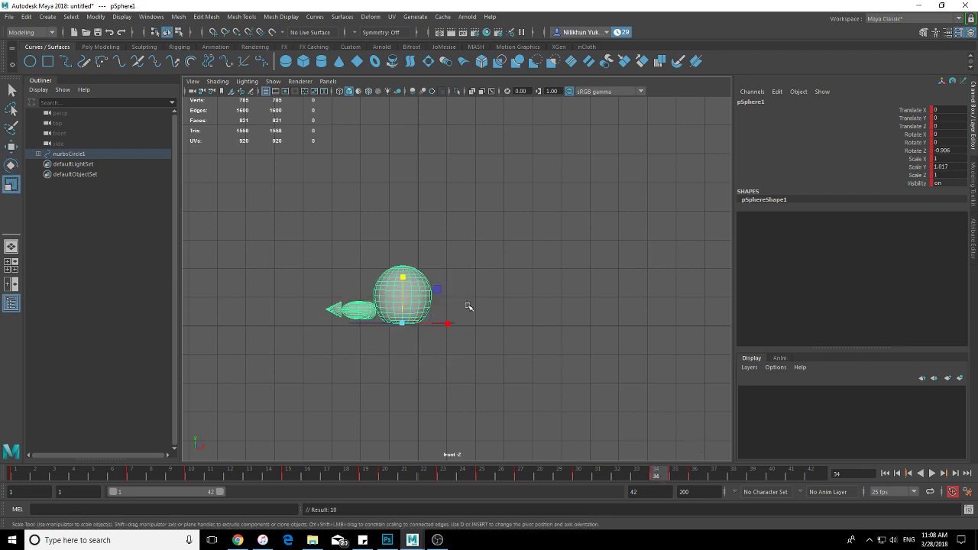
{"action": "key", "text": "e"}
{"action": "left_click_drag", "start_coordinate": [427, 281], "coordinate": [415, 281]}
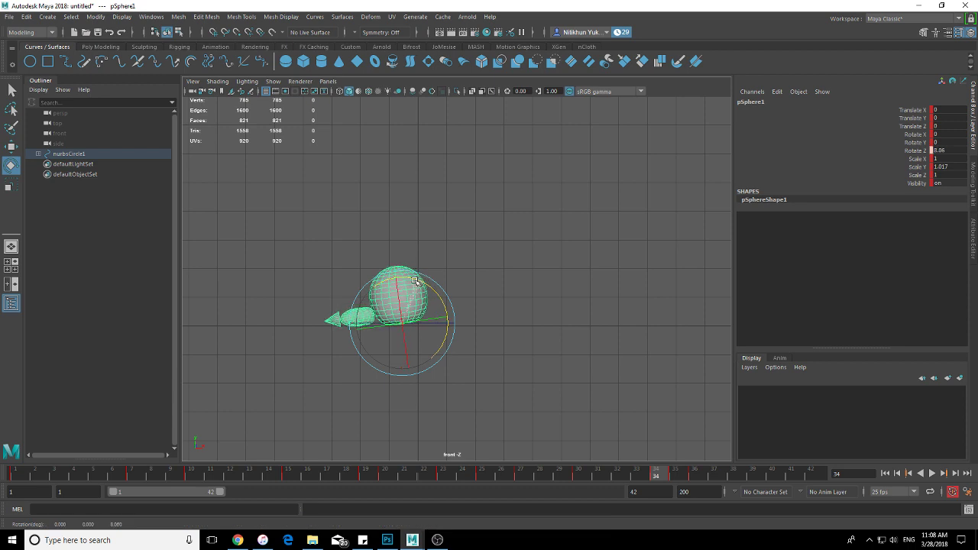
{"action": "left_click", "coordinate": [696, 473]}
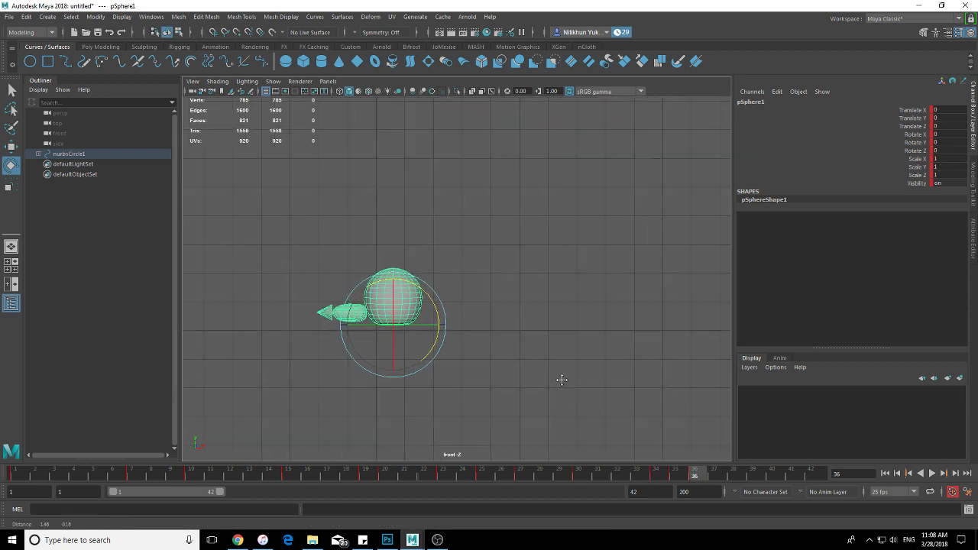
{"action": "key", "text": "alt+v"}
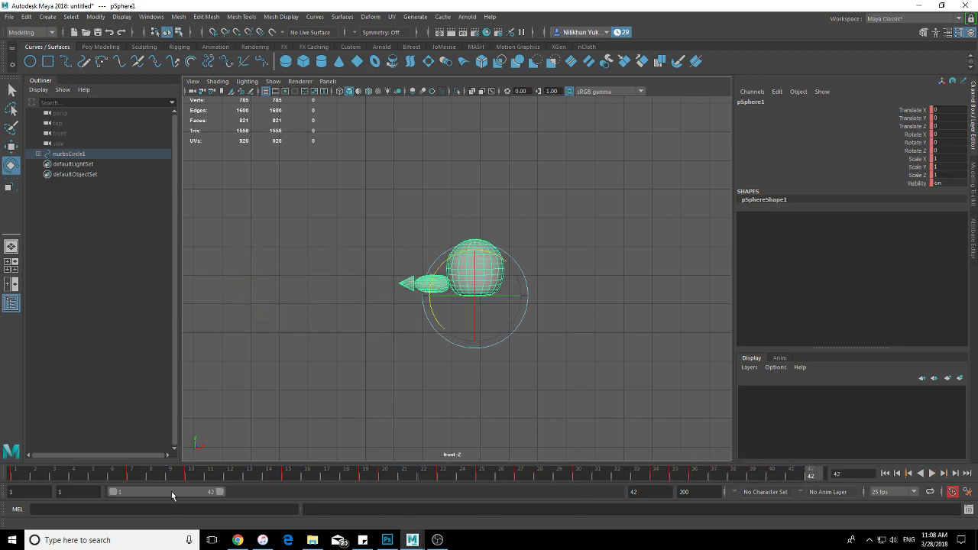
{"action": "left_click_drag", "start_coordinate": [305, 475], "coordinate": [562, 479]}
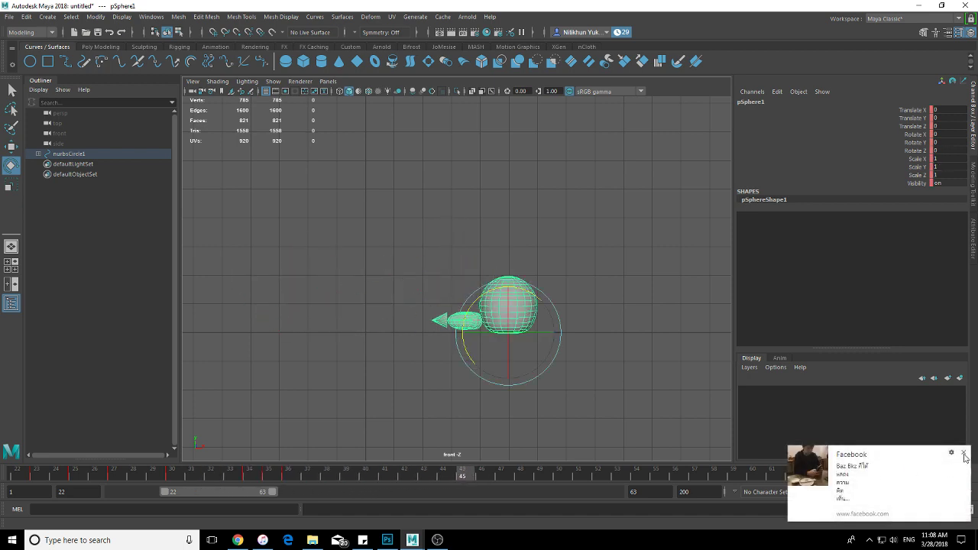
{"action": "left_click", "coordinate": [964, 453]}
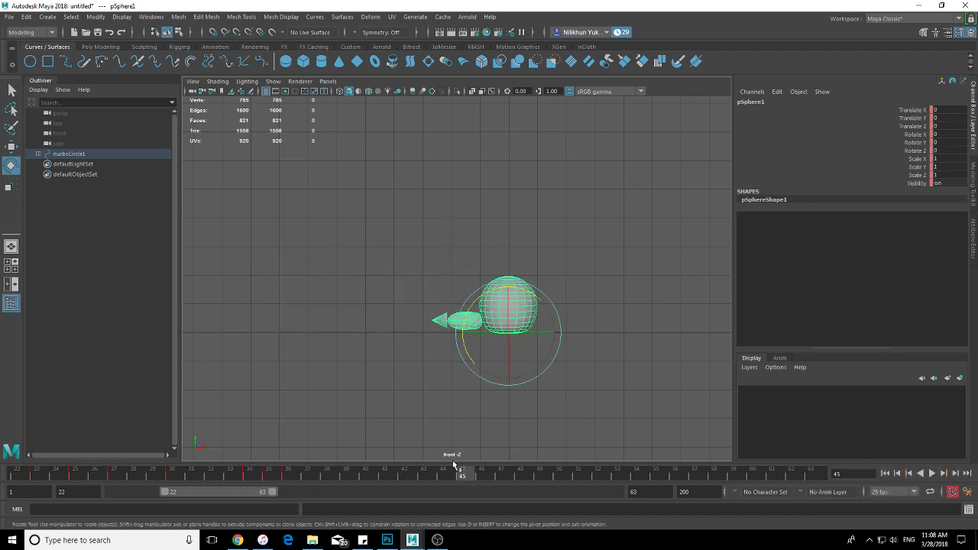
Stretch the sphere taller at frame 40 and check the pose around frame 36
{"action": "mouse_move", "coordinate": [452, 469]}
{"action": "left_mouse_down"}
{"action": "mouse_move", "coordinate": [359, 478]}
{"action": "mouse_move", "coordinate": [527, 480]}
{"action": "left_mouse_up"}
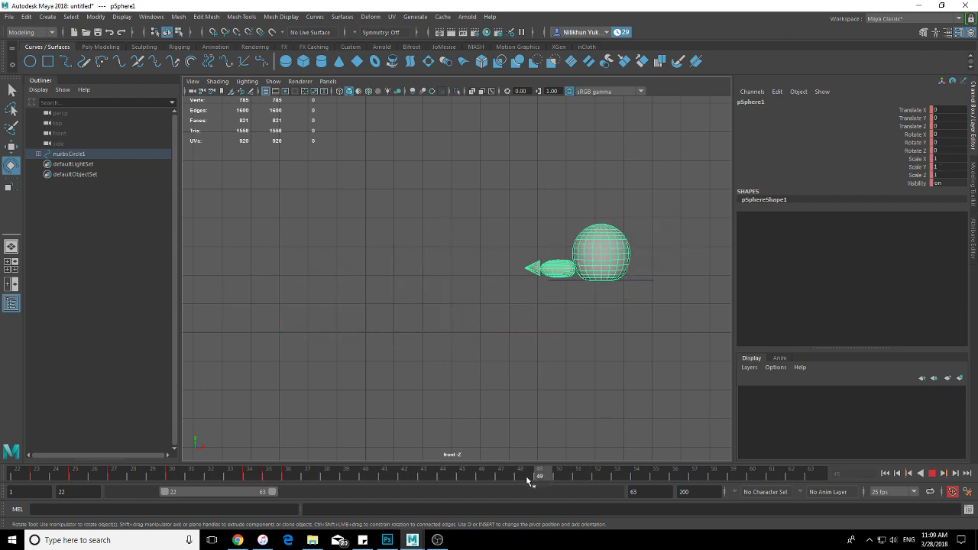
{"action": "left_click_drag", "start_coordinate": [527, 480], "coordinate": [462, 478]}
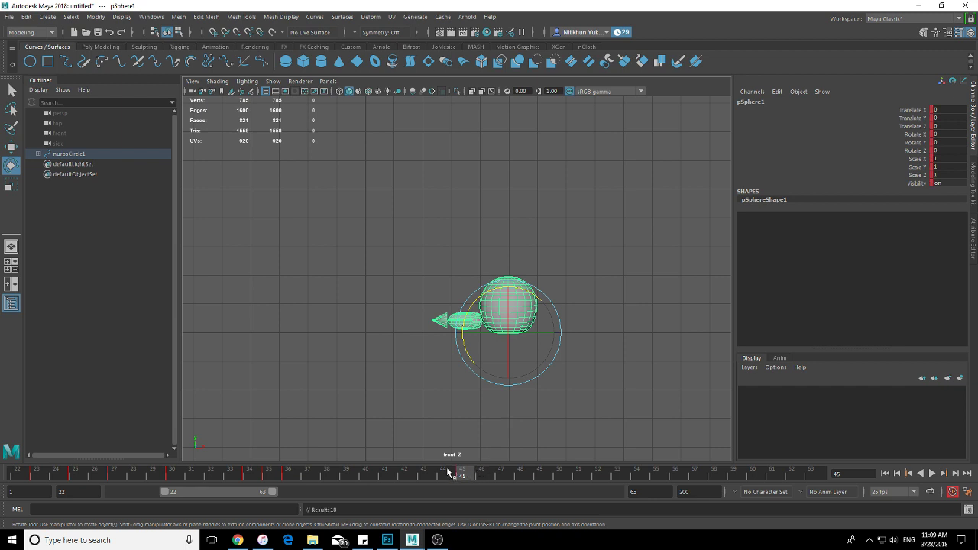
{"action": "mouse_move", "coordinate": [449, 472]}
{"action": "left_mouse_down"}
{"action": "mouse_move", "coordinate": [306, 479]}
{"action": "mouse_move", "coordinate": [378, 475]}
{"action": "left_mouse_up"}
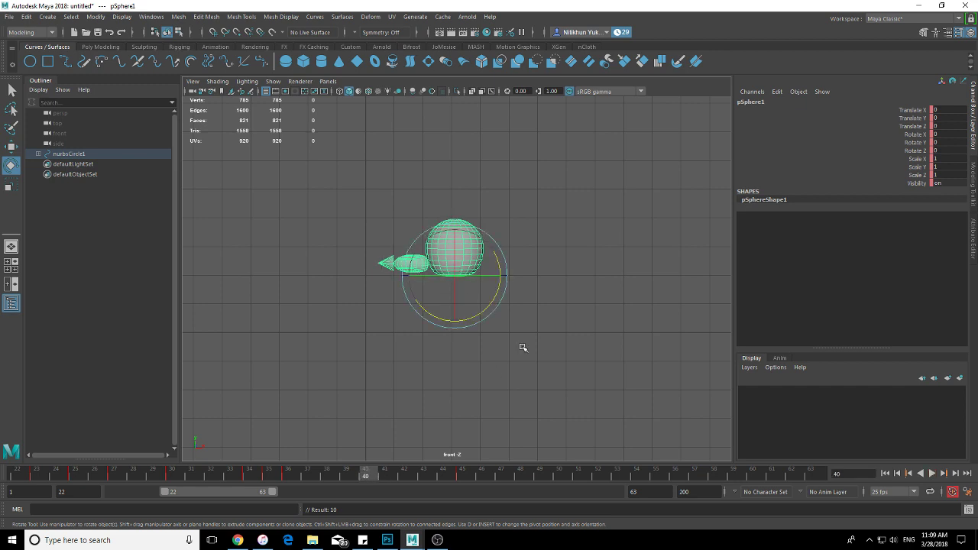
{"action": "key", "text": "r"}
{"action": "left_click_drag", "start_coordinate": [455, 230], "coordinate": [457, 216]}
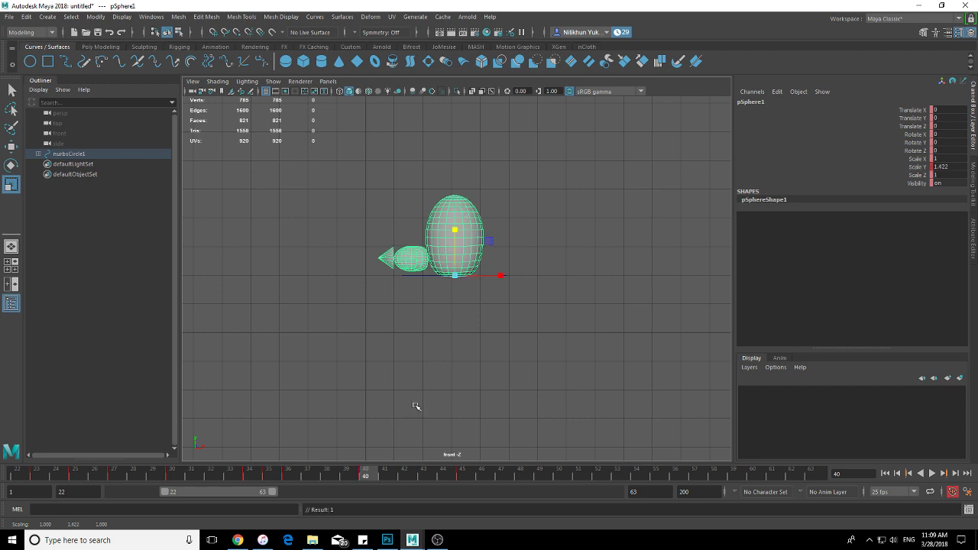
{"action": "left_click", "coordinate": [291, 476]}
{"action": "mouse_move", "coordinate": [287, 476]}
{"action": "left_mouse_down"}
{"action": "mouse_move", "coordinate": [306, 476]}
{"action": "mouse_move", "coordinate": [296, 475]}
{"action": "left_mouse_up"}
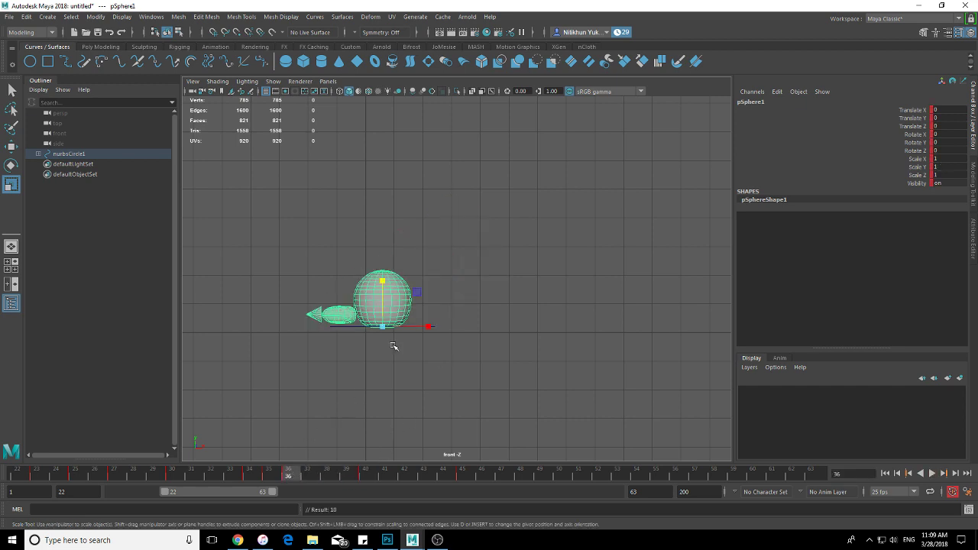
Tilt the sphere back to about -16 degrees, adjust its height slightly, and replay
{"action": "key", "text": "e"}
{"action": "left_click_drag", "start_coordinate": [403, 285], "coordinate": [419, 285]}
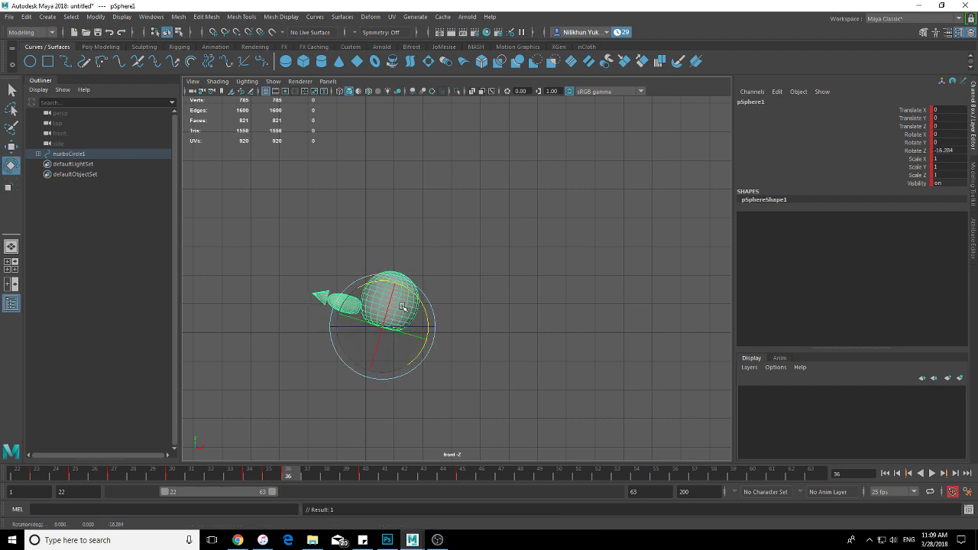
{"action": "key", "text": "r"}
{"action": "left_click_drag", "start_coordinate": [393, 285], "coordinate": [397, 282]}
{"action": "mouse_move", "coordinate": [334, 470]}
{"action": "left_mouse_down"}
{"action": "mouse_move", "coordinate": [234, 474]}
{"action": "mouse_move", "coordinate": [386, 468]}
{"action": "mouse_move", "coordinate": [375, 467]}
{"action": "left_mouse_up"}
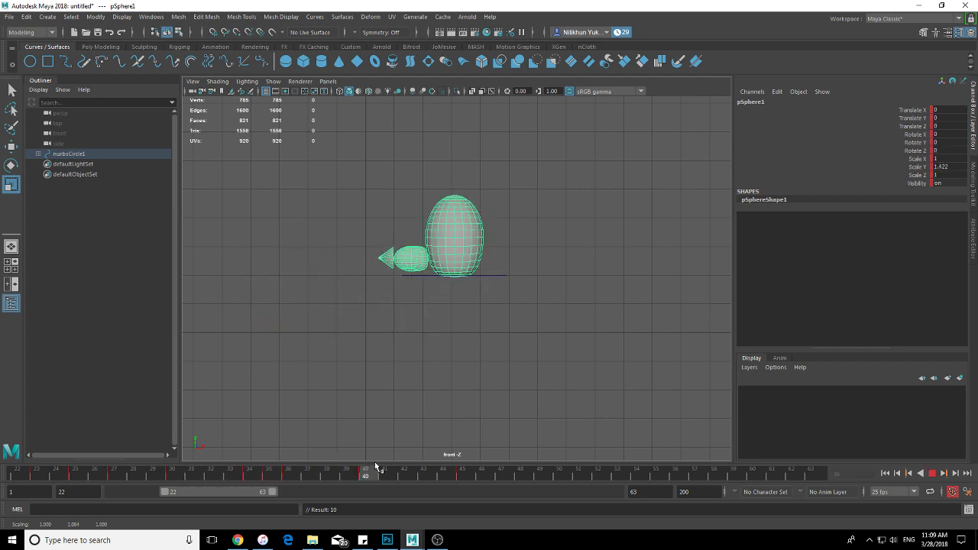
{"action": "key", "text": "alt+v"}
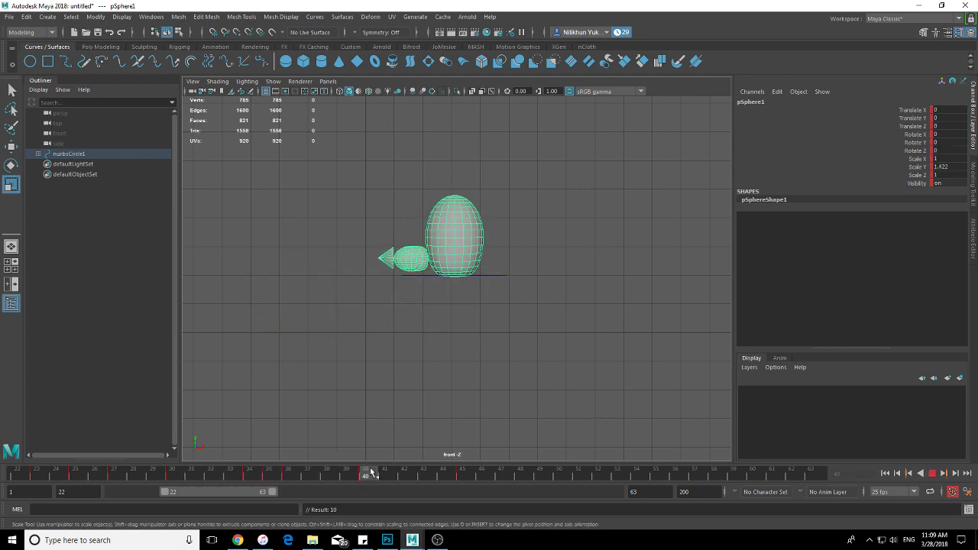
Tilt the stretched sphere about Z to roughly -11 degrees and review the motion
{"action": "key", "text": "e"}
{"action": "left_click_drag", "start_coordinate": [475, 240], "coordinate": [486, 269]}
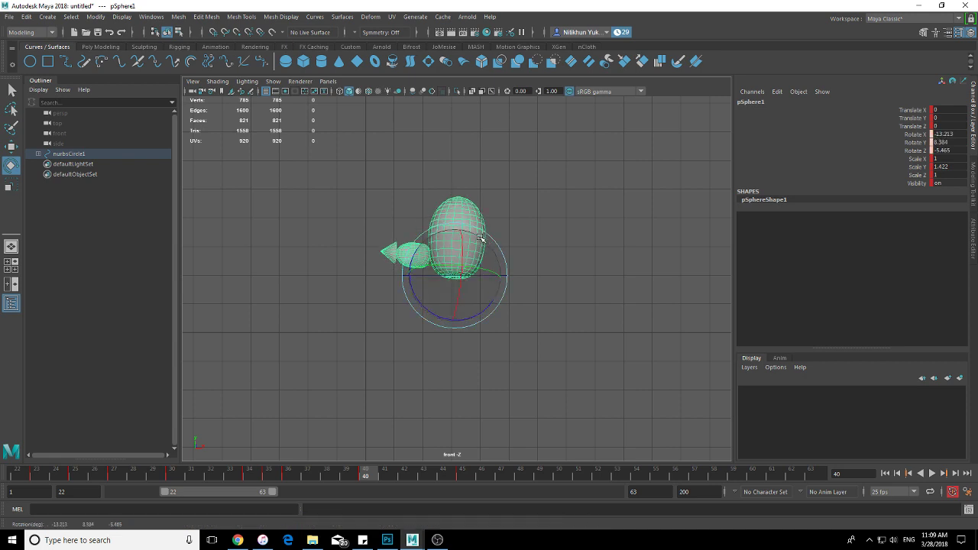
{"action": "key", "text": "ctrl+z"}
{"action": "left_click_drag", "start_coordinate": [476, 322], "coordinate": [463, 321]}
{"action": "mouse_move", "coordinate": [219, 469]}
{"action": "left_mouse_down"}
{"action": "mouse_move", "coordinate": [459, 462]}
{"action": "mouse_move", "coordinate": [446, 478]}
{"action": "left_mouse_up"}
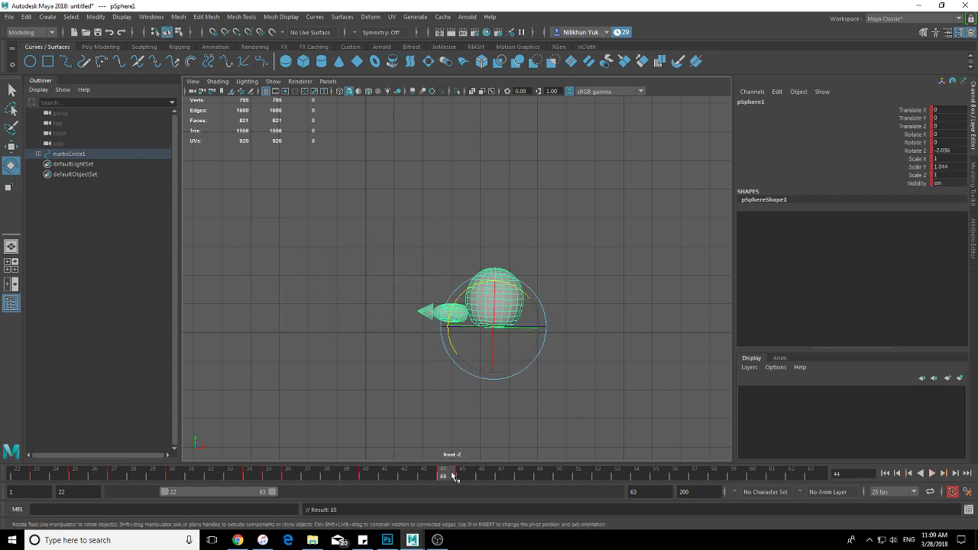
Tilt the sphere to Rotate Z 12.186 at frame 44 and squash it to Scale Y 0.933 at frame 45
{"action": "left_click_drag", "start_coordinate": [520, 292], "coordinate": [508, 292]}
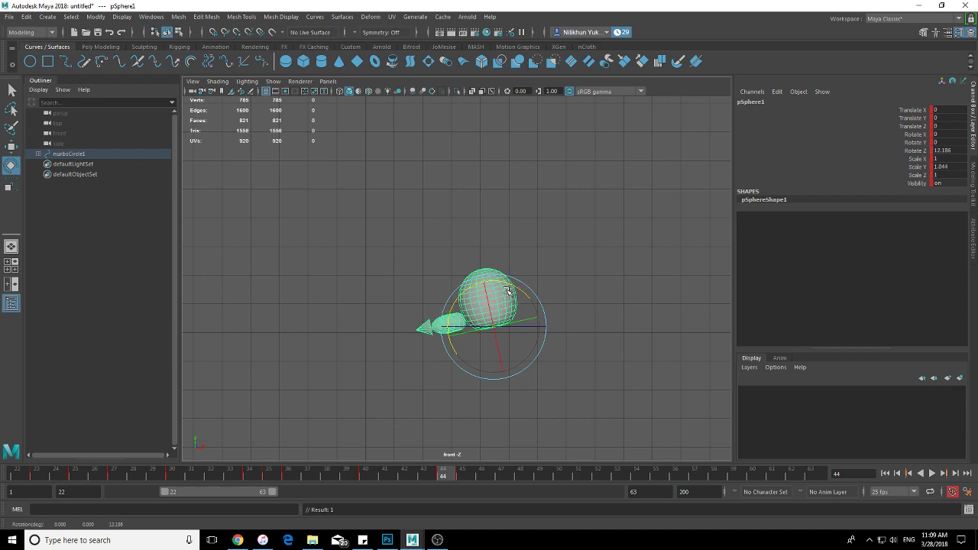
{"action": "left_click", "coordinate": [482, 476]}
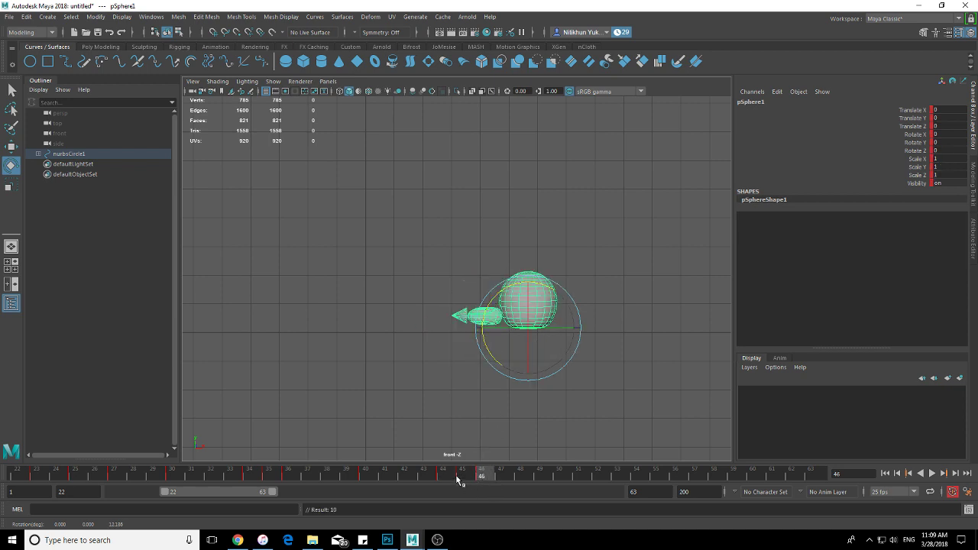
{"action": "left_click", "coordinate": [457, 479]}
{"action": "key", "text": "r"}
{"action": "left_click_drag", "start_coordinate": [511, 287], "coordinate": [513, 299]}
{"action": "mouse_move", "coordinate": [346, 478]}
{"action": "left_mouse_down"}
{"action": "mouse_move", "coordinate": [185, 491]}
{"action": "mouse_move", "coordinate": [753, 478]}
{"action": "left_mouse_up"}
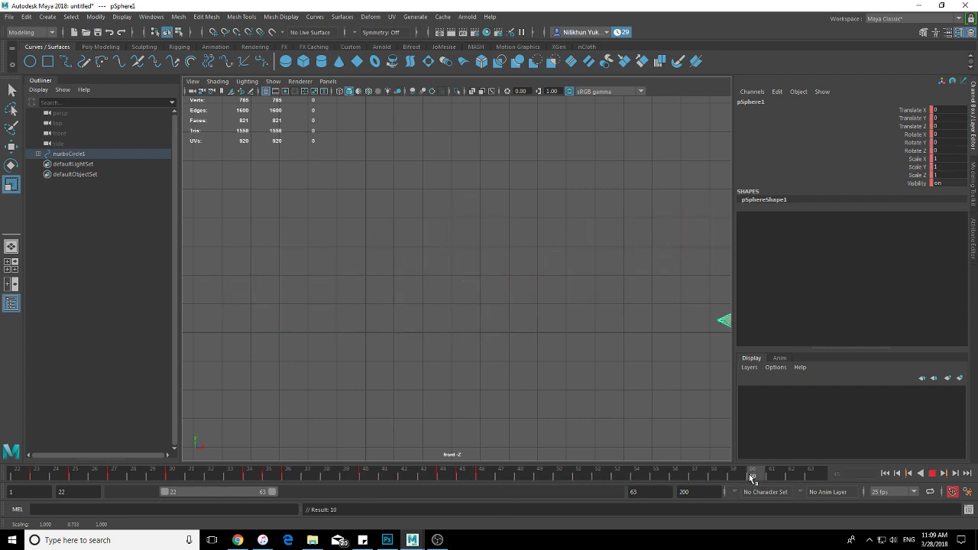
Show frames 38–79 and stretch the sphere to Scale Y 1.589 at frame 52
{"action": "left_click_drag", "start_coordinate": [247, 491], "coordinate": [269, 487]}
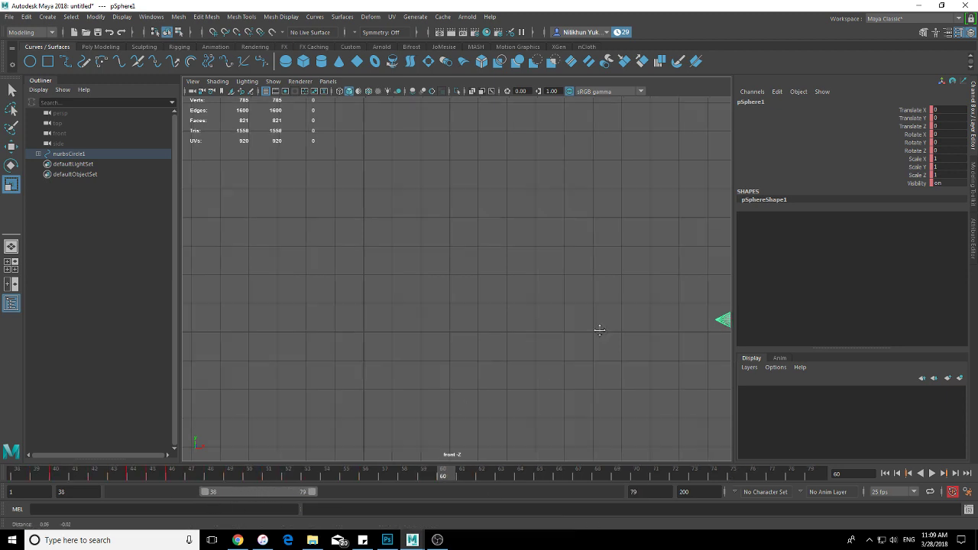
{"action": "mouse_move", "coordinate": [604, 329]}
{"action": "middle_mouse_down", "text": "alt"}
{"action": "mouse_move", "coordinate": [342, 391]}
{"action": "mouse_move", "coordinate": [390, 397]}
{"action": "middle_mouse_up", "text": "alt"}
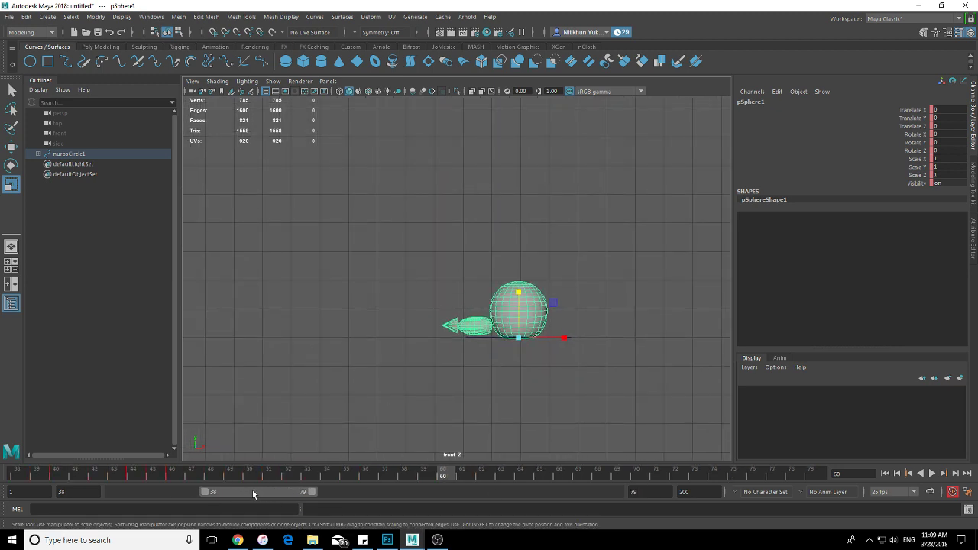
{"action": "mouse_move", "coordinate": [482, 470]}
{"action": "left_mouse_down"}
{"action": "mouse_move", "coordinate": [285, 476]}
{"action": "mouse_move", "coordinate": [351, 476]}
{"action": "left_mouse_up"}
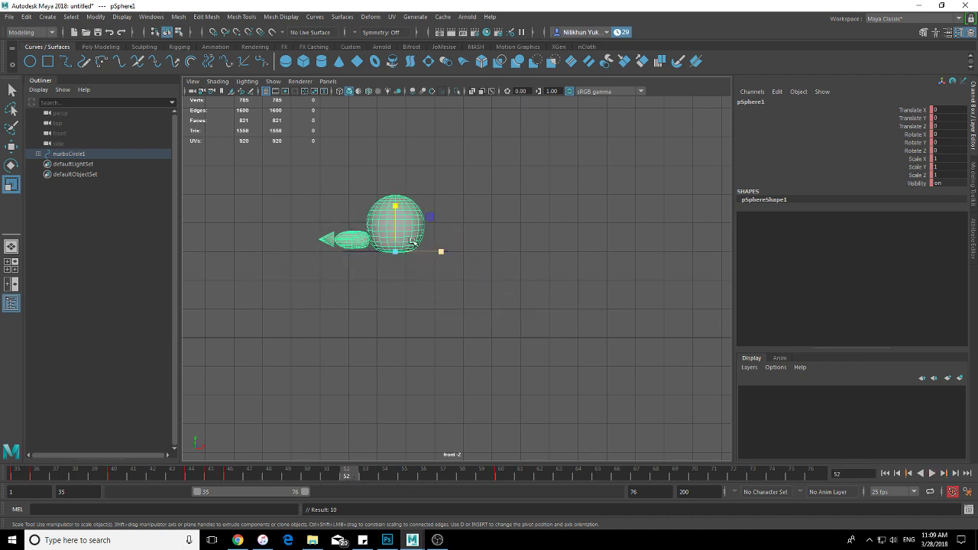
{"action": "mouse_move", "coordinate": [395, 206]}
{"action": "left_mouse_down"}
{"action": "mouse_move", "coordinate": [395, 181]}
{"action": "mouse_move", "coordinate": [424, 210]}
{"action": "left_mouse_up"}
Stretch the sphere to Scale Y 1.422 near frame 47 and review the motion
{"action": "key", "text": "e"}
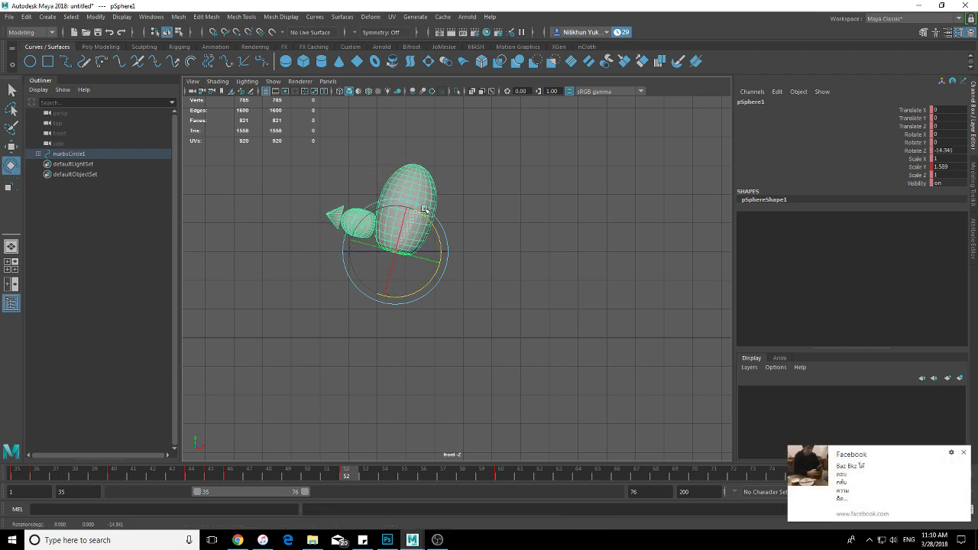
{"action": "left_click", "coordinate": [965, 455]}
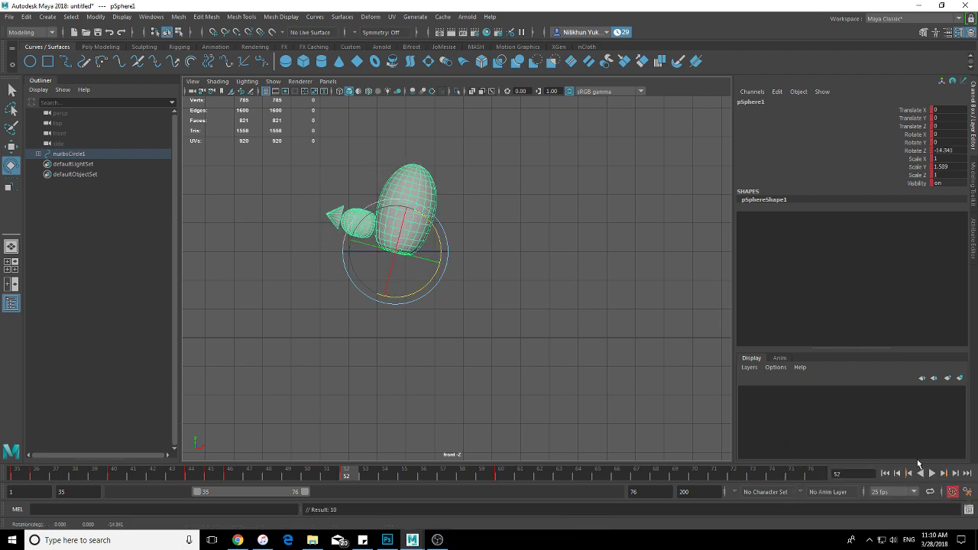
{"action": "mouse_move", "coordinate": [229, 474]}
{"action": "left_mouse_down"}
{"action": "mouse_move", "coordinate": [251, 475]}
{"action": "mouse_move", "coordinate": [230, 475]}
{"action": "left_mouse_up"}
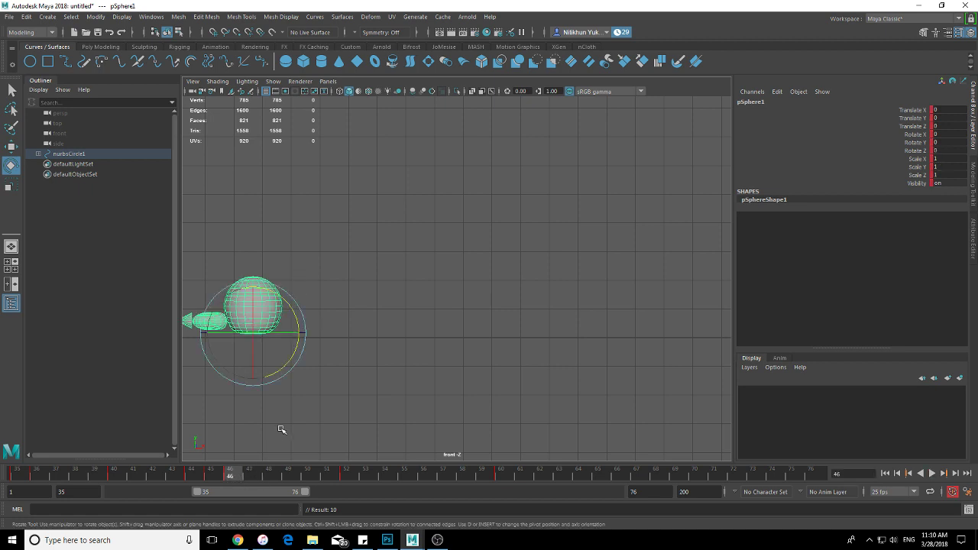
{"action": "key", "text": "r"}
{"action": "mouse_move", "coordinate": [253, 290]}
{"action": "left_mouse_down"}
{"action": "mouse_move", "coordinate": [253, 273]}
{"action": "mouse_move", "coordinate": [293, 300]}
{"action": "left_mouse_up"}
{"action": "key", "text": "e"}
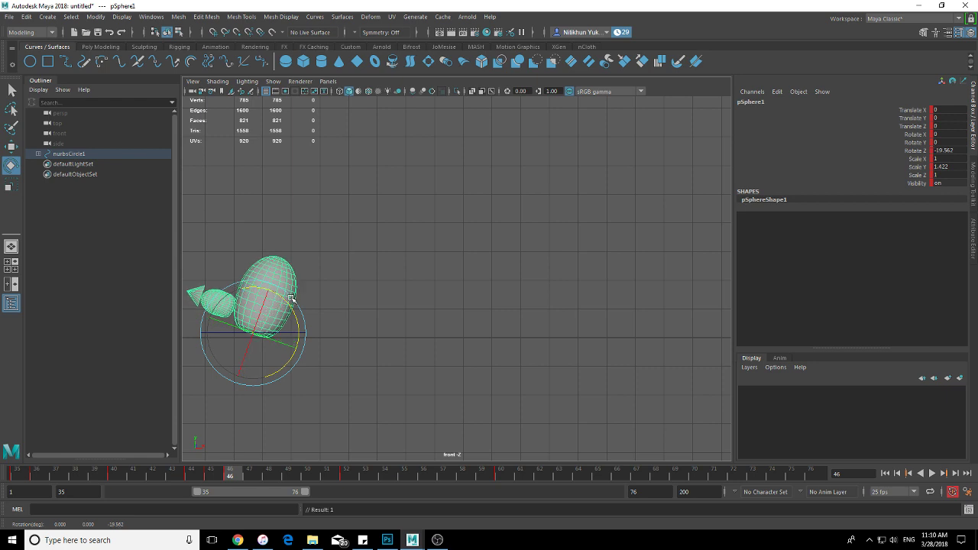
{"action": "mouse_move", "coordinate": [206, 478]}
{"action": "left_mouse_down"}
{"action": "mouse_move", "coordinate": [501, 485]}
{"action": "mouse_move", "coordinate": [470, 489]}
{"action": "left_mouse_up"}
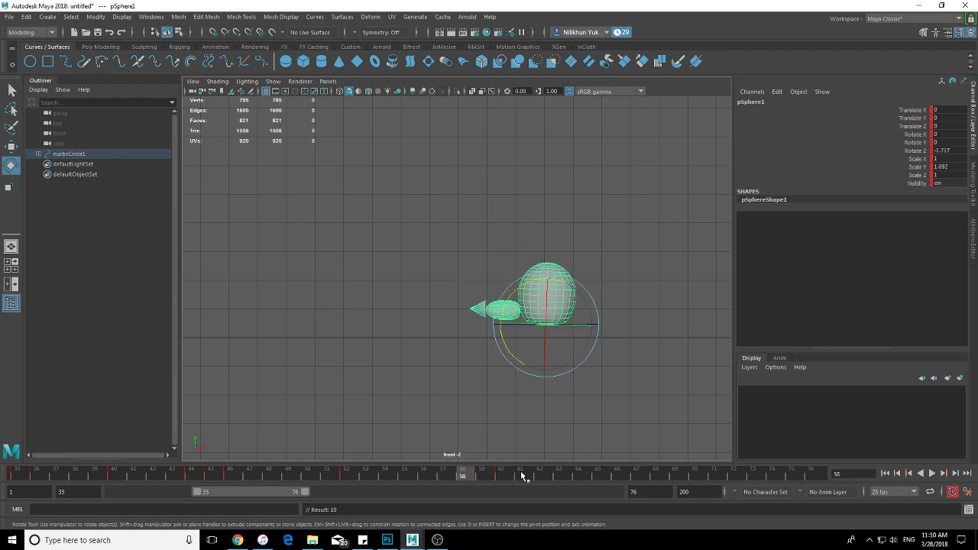
Tilt the sphere forward on Z around frames 58–62 and squash it vertically at frame 60
{"action": "left_click_drag", "start_coordinate": [563, 284], "coordinate": [496, 410]}
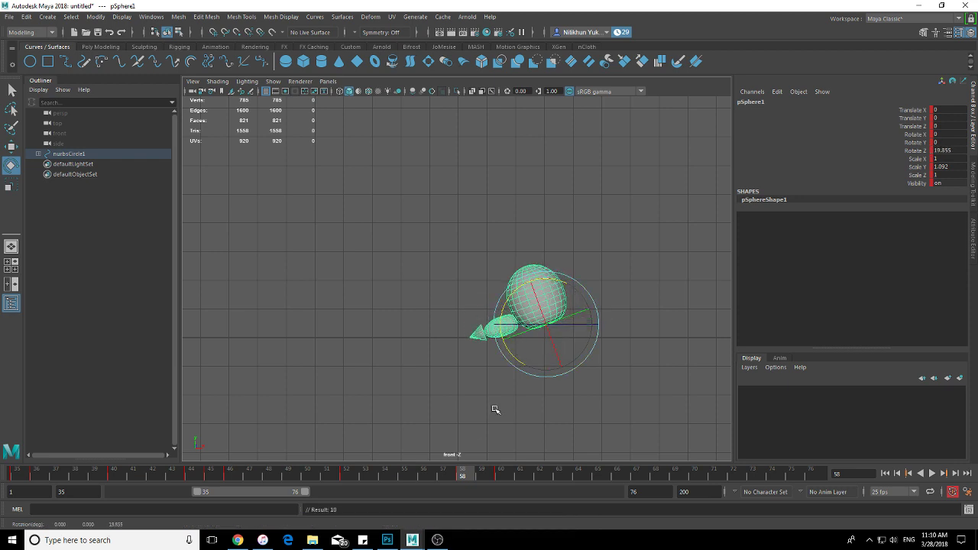
{"action": "left_click_drag", "start_coordinate": [500, 476], "coordinate": [539, 475]}
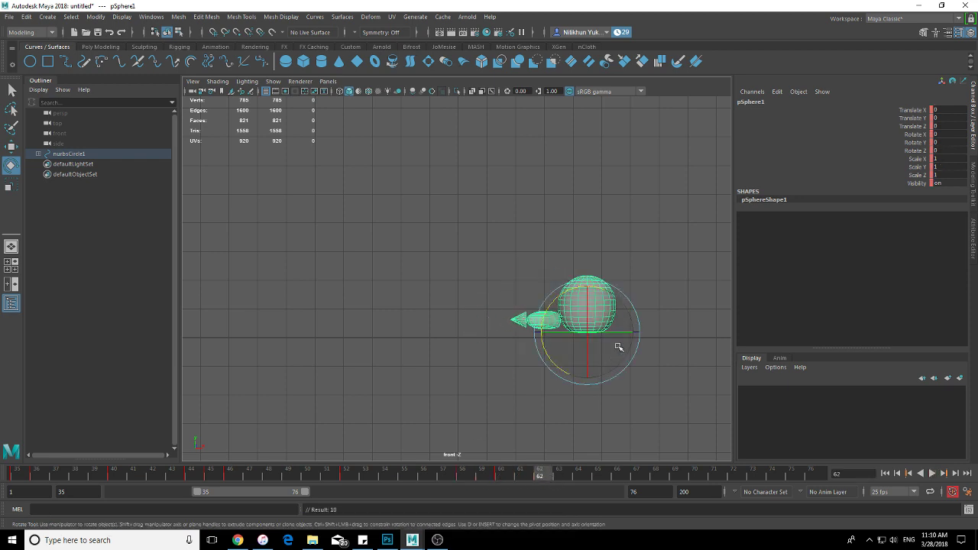
{"action": "left_click_drag", "start_coordinate": [599, 291], "coordinate": [585, 334]}
{"action": "left_click", "coordinate": [500, 475]}
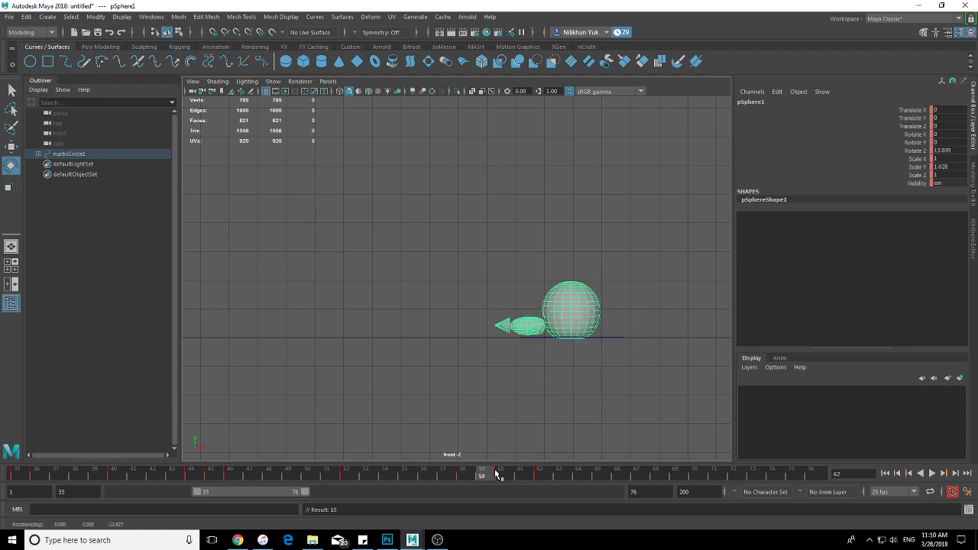
{"action": "key", "text": "r"}
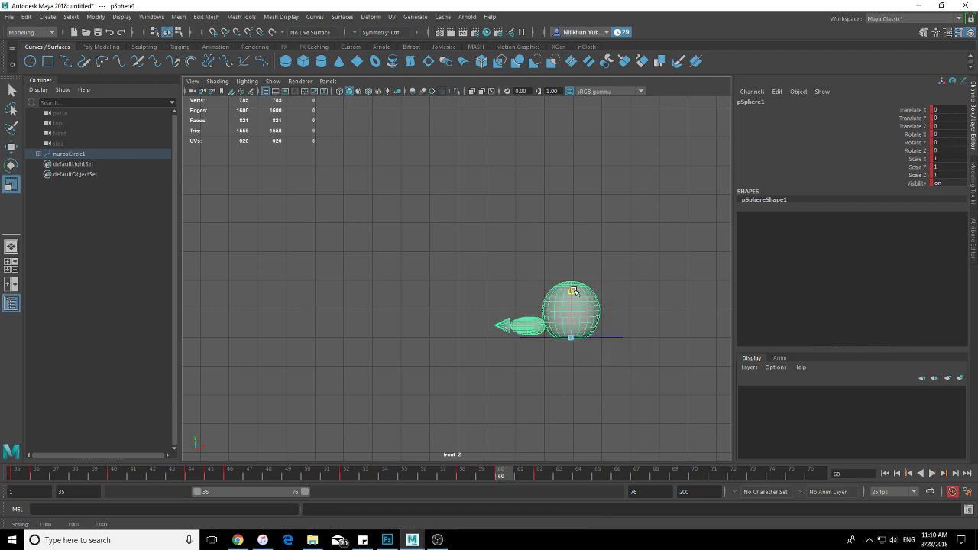
{"action": "left_click_drag", "start_coordinate": [578, 292], "coordinate": [579, 310]}
{"action": "mouse_move", "coordinate": [443, 477]}
{"action": "left_mouse_down"}
{"action": "mouse_move", "coordinate": [251, 479]}
{"action": "mouse_move", "coordinate": [694, 474]}
{"action": "left_mouse_up"}
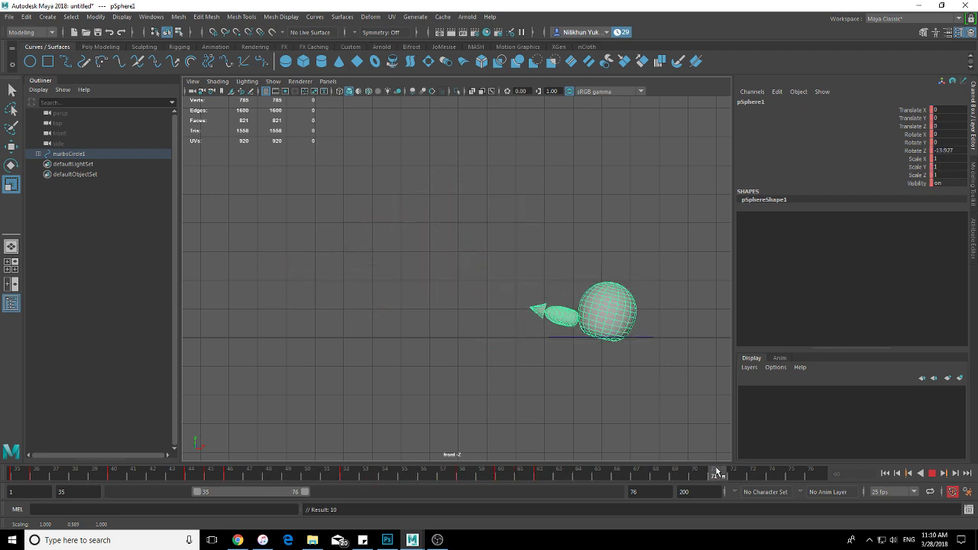
Show frames 41–82 and tilt the sphere back toward upright at frame 70
{"action": "middle_click_drag", "start_coordinate": [504, 453], "coordinate": [405, 458], "text": "alt"}
{"action": "left_click_drag", "start_coordinate": [293, 490], "coordinate": [308, 491]}
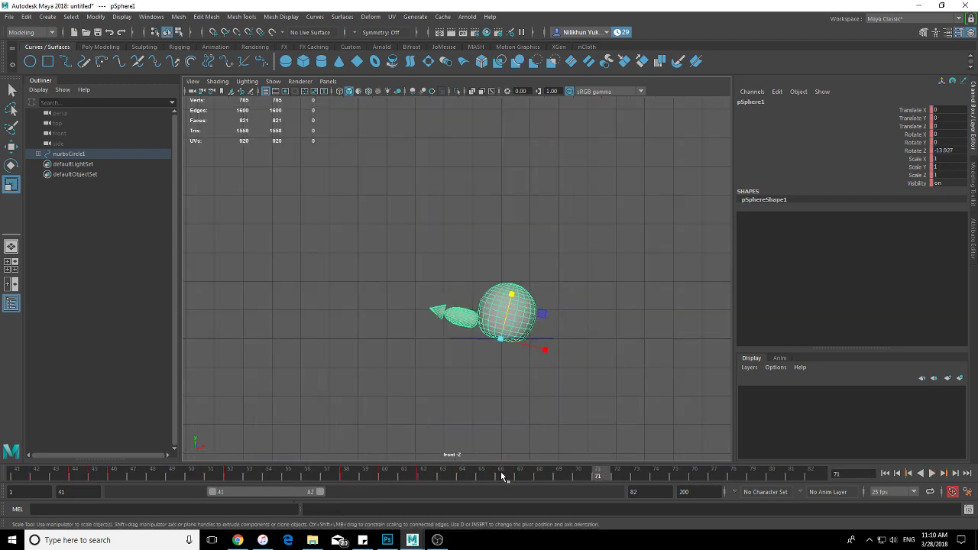
{"action": "mouse_move", "coordinate": [502, 476]}
{"action": "left_mouse_down"}
{"action": "mouse_move", "coordinate": [367, 482]}
{"action": "mouse_move", "coordinate": [621, 472]}
{"action": "mouse_move", "coordinate": [555, 474]}
{"action": "mouse_move", "coordinate": [578, 477]}
{"action": "left_mouse_up"}
{"action": "key", "text": "e"}
{"action": "left_click_drag", "start_coordinate": [524, 297], "coordinate": [518, 294]}
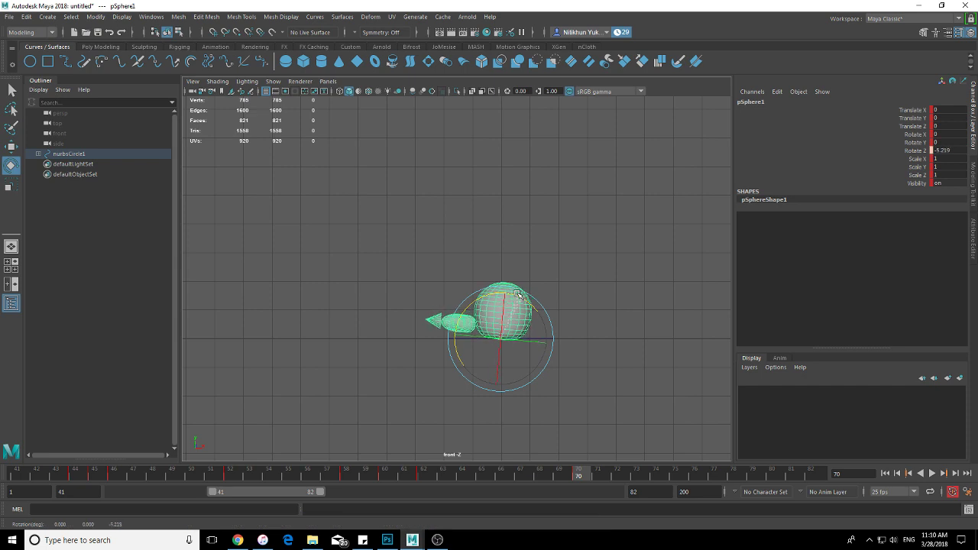
Squash the sphere slightly in height around frame 70, then step back to frame 69
{"action": "left_click", "coordinate": [502, 474]}
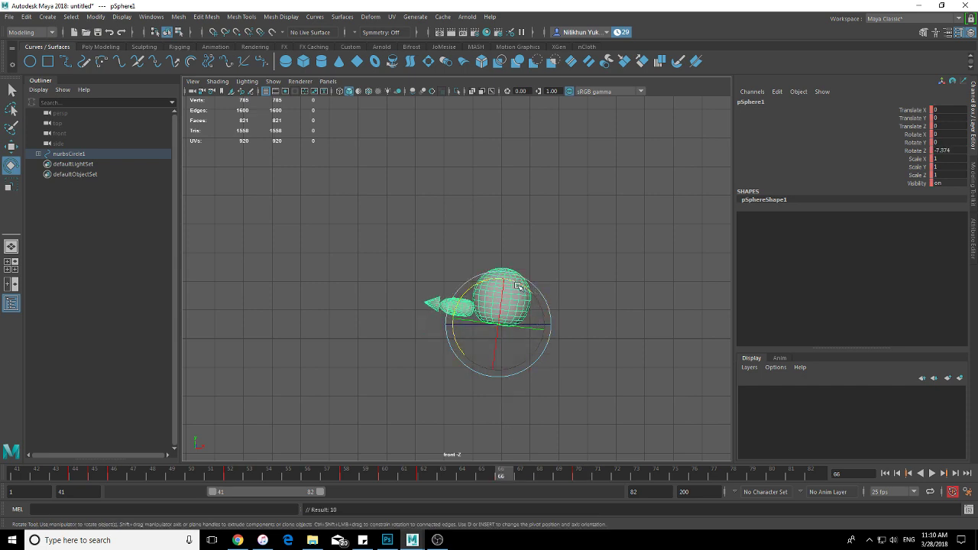
{"action": "key", "text": "r"}
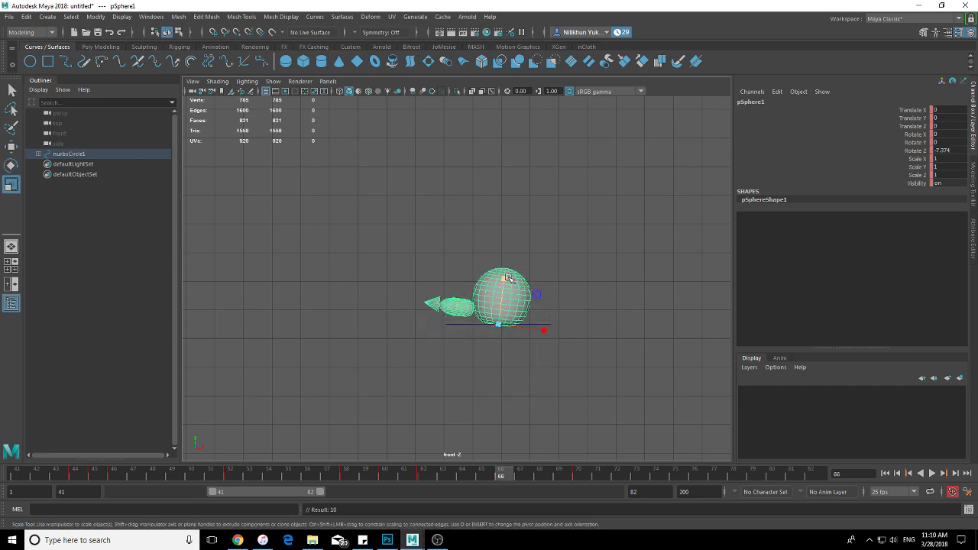
{"action": "key", "text": "alt+v"}
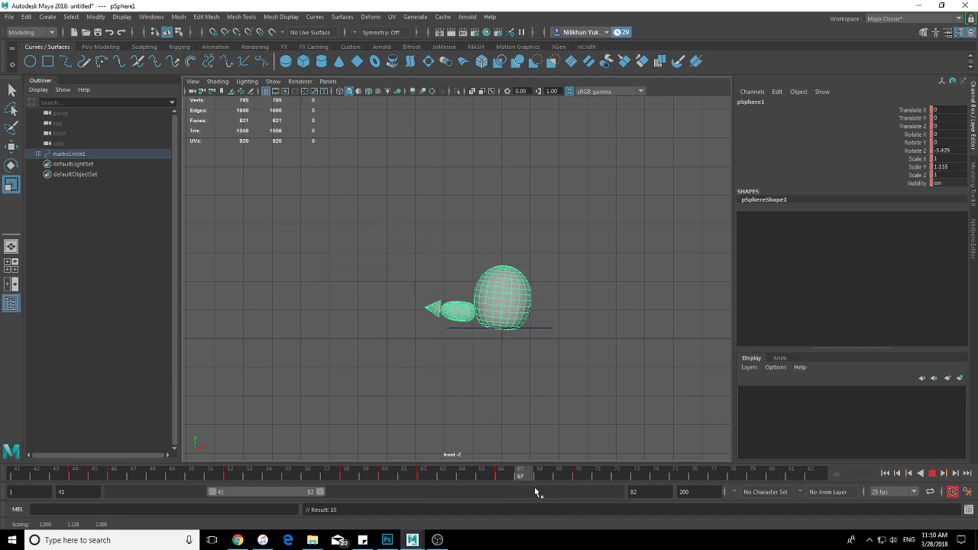
{"action": "left_click_drag", "start_coordinate": [554, 477], "coordinate": [602, 477]}
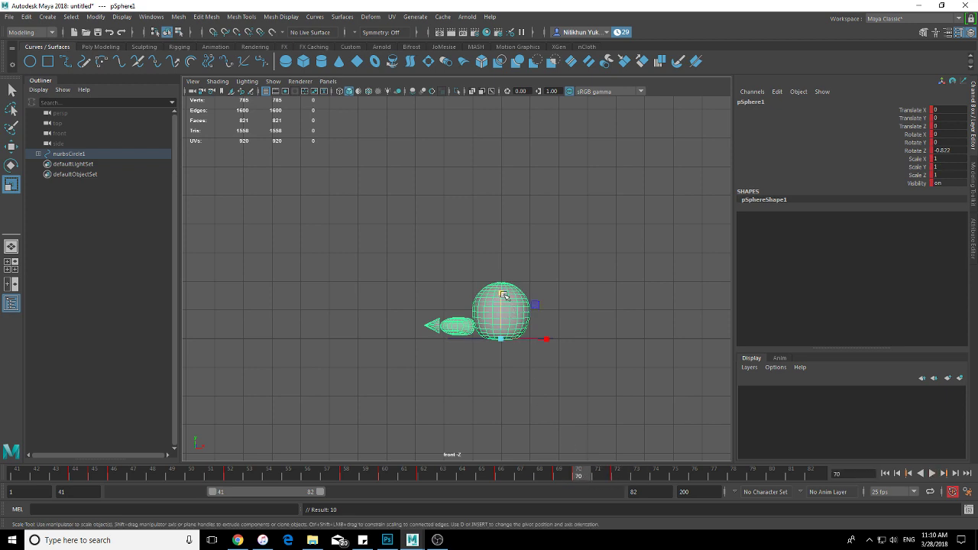
{"action": "left_click_drag", "start_coordinate": [503, 295], "coordinate": [503, 301]}
{"action": "mouse_move", "coordinate": [578, 477]}
{"action": "left_mouse_down"}
{"action": "mouse_move", "coordinate": [566, 477]}
{"action": "mouse_move", "coordinate": [618, 476]}
{"action": "mouse_move", "coordinate": [465, 480]}
{"action": "mouse_move", "coordinate": [508, 479]}
{"action": "left_mouse_up"}
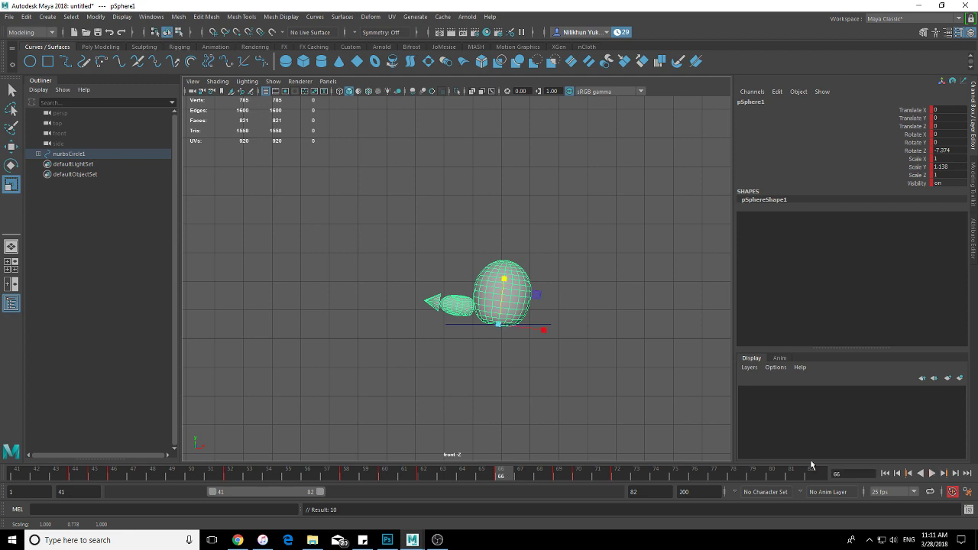
Review the hop, then squash the sphere to Scale Y 0.923 at frame 74
{"action": "left_click", "coordinate": [932, 475]}
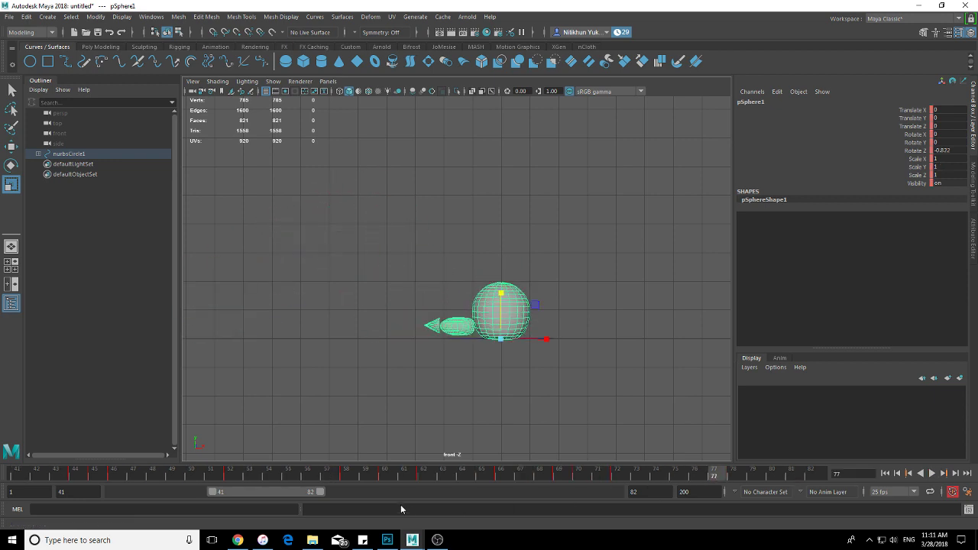
{"action": "left_click_drag", "start_coordinate": [311, 476], "coordinate": [639, 468]}
{"action": "left_click_drag", "start_coordinate": [364, 479], "coordinate": [573, 478]}
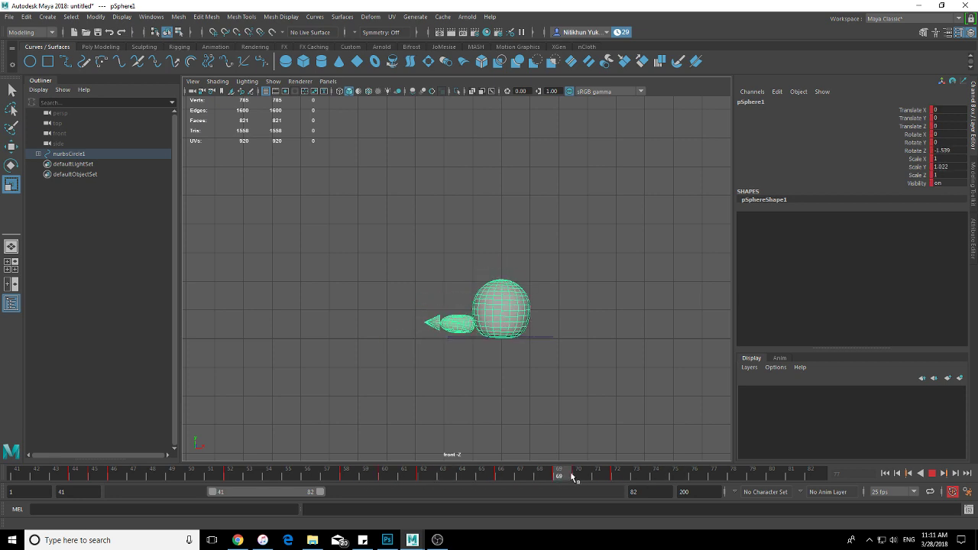
{"action": "left_click", "coordinate": [572, 403]}
{"action": "left_click", "coordinate": [509, 328]}
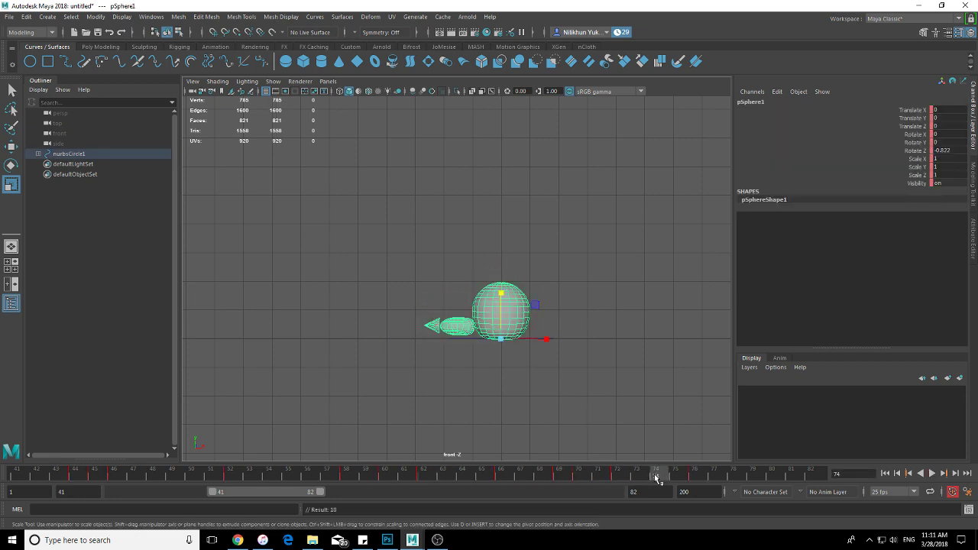
{"action": "left_click_drag", "start_coordinate": [501, 293], "coordinate": [503, 298]}
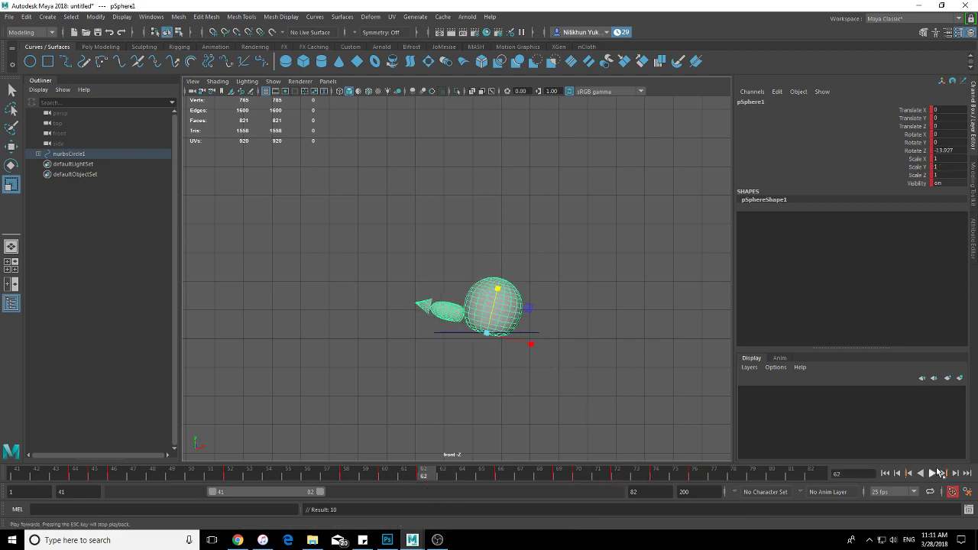
Extend the time range back to frames 1–82 and play the whole hop from frame 1
{"action": "left_click", "coordinate": [935, 472]}
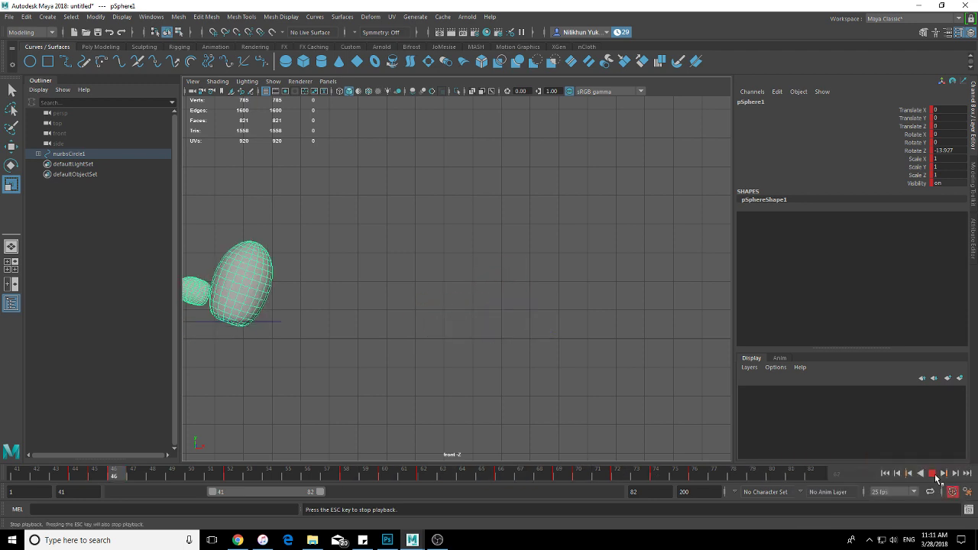
{"action": "left_click", "coordinate": [934, 474]}
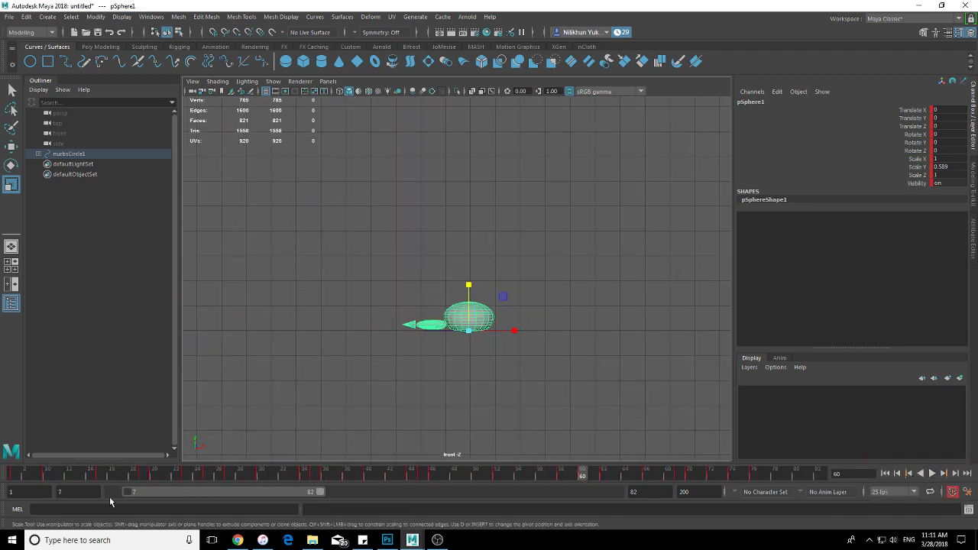
{"action": "left_click", "coordinate": [140, 476]}
{"action": "key", "text": "alt+v"}
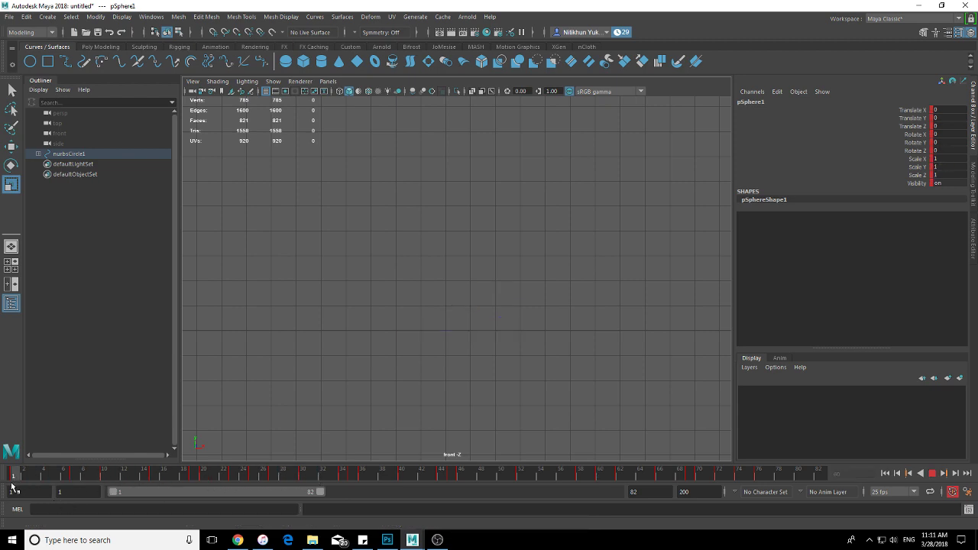
{"action": "mouse_move", "coordinate": [203, 478]}
{"action": "left_mouse_down"}
{"action": "mouse_move", "coordinate": [739, 463]}
{"action": "mouse_move", "coordinate": [291, 484]}
{"action": "left_mouse_up"}
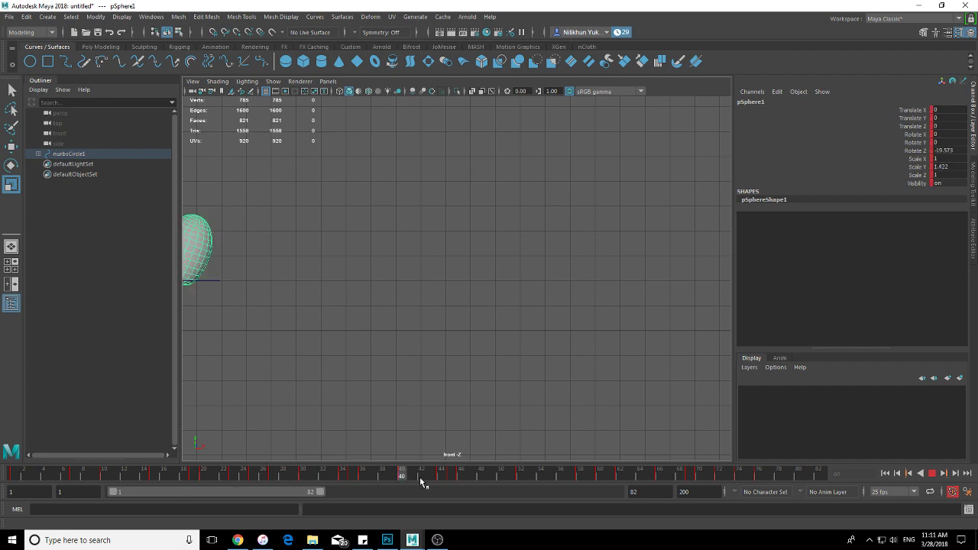
{"action": "mouse_move", "coordinate": [420, 477]}
{"action": "left_mouse_down"}
{"action": "mouse_move", "coordinate": [333, 491]}
{"action": "mouse_move", "coordinate": [516, 461]}
{"action": "left_mouse_up"}
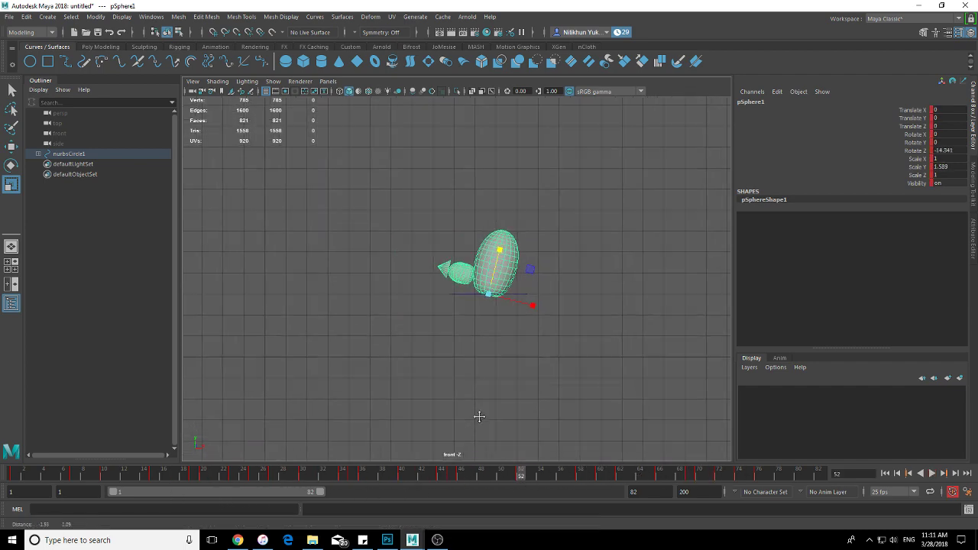
{"action": "left_click", "coordinate": [884, 473]}
{"action": "left_click", "coordinate": [936, 475]}
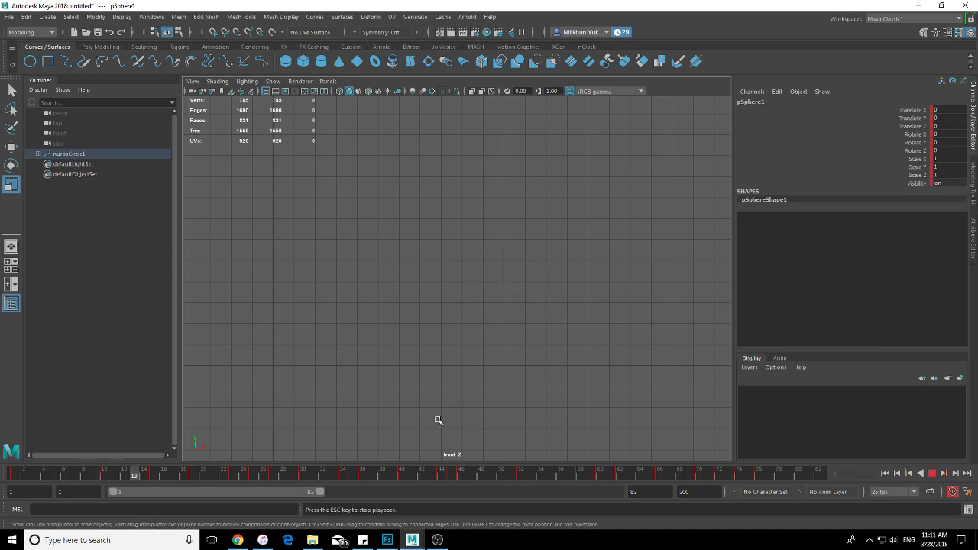
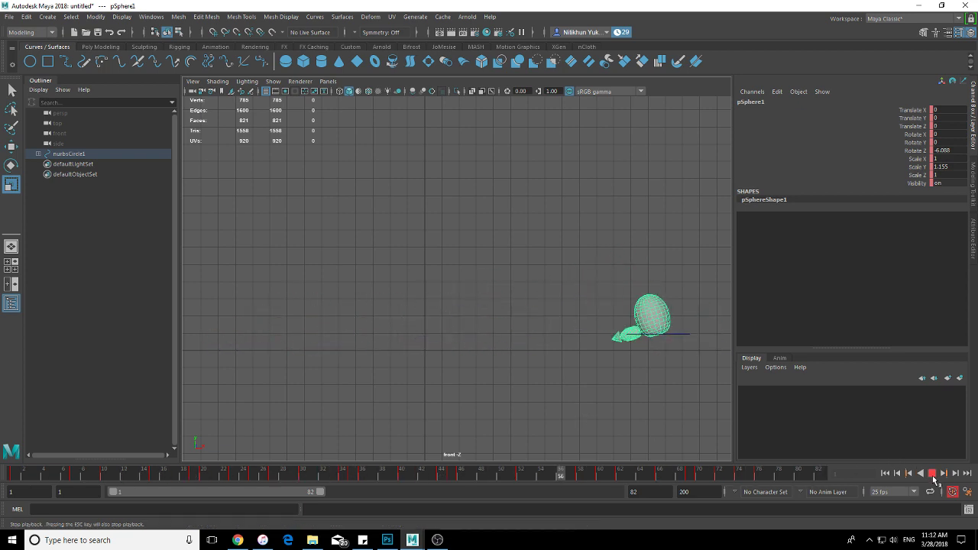
Stop playback, then select the gray body sphere and frame it
{"action": "left_click", "coordinate": [933, 475]}
{"action": "left_click", "coordinate": [670, 349]}
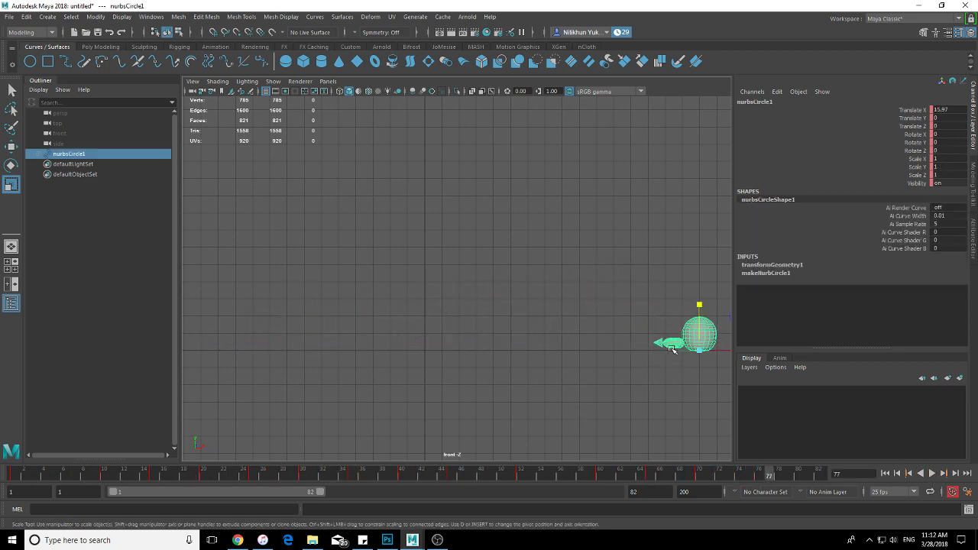
{"action": "left_click", "coordinate": [678, 342]}
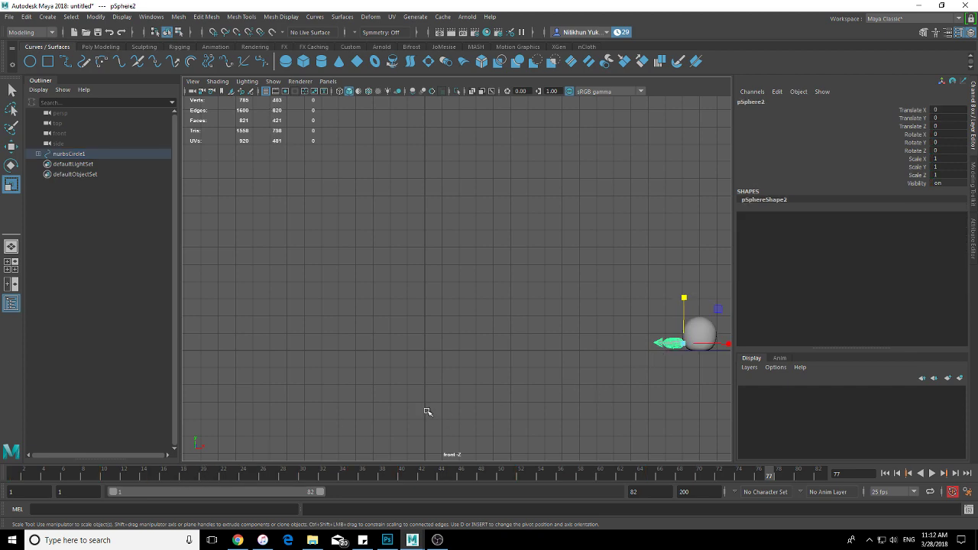
{"action": "key", "text": "f"}
Zoom and pan the front view around the model and scrub to frame 10
{"action": "mouse_move", "coordinate": [551, 408]}
{"action": "right_mouse_down", "text": "alt"}
{"action": "mouse_move", "coordinate": [371, 397]}
{"action": "mouse_move", "coordinate": [792, 391]}
{"action": "right_mouse_up", "text": "alt"}
{"action": "mouse_move", "coordinate": [489, 393]}
{"action": "right_mouse_down", "text": "alt"}
{"action": "mouse_move", "coordinate": [360, 393]}
{"action": "mouse_move", "coordinate": [421, 392]}
{"action": "mouse_move", "coordinate": [349, 375]}
{"action": "mouse_move", "coordinate": [422, 378]}
{"action": "mouse_move", "coordinate": [316, 394]}
{"action": "right_mouse_up", "text": "alt"}
{"action": "middle_click_drag", "start_coordinate": [316, 395], "coordinate": [249, 405], "text": "alt"}
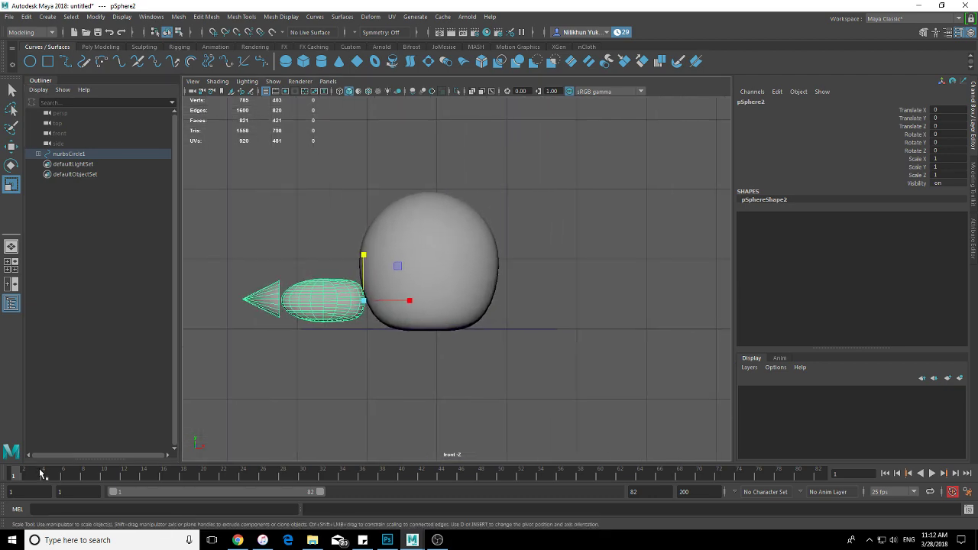
{"action": "mouse_move", "coordinate": [41, 474]}
{"action": "left_mouse_down"}
{"action": "mouse_move", "coordinate": [126, 474]}
{"action": "mouse_move", "coordinate": [51, 481]}
{"action": "mouse_move", "coordinate": [105, 483]}
{"action": "left_mouse_up"}
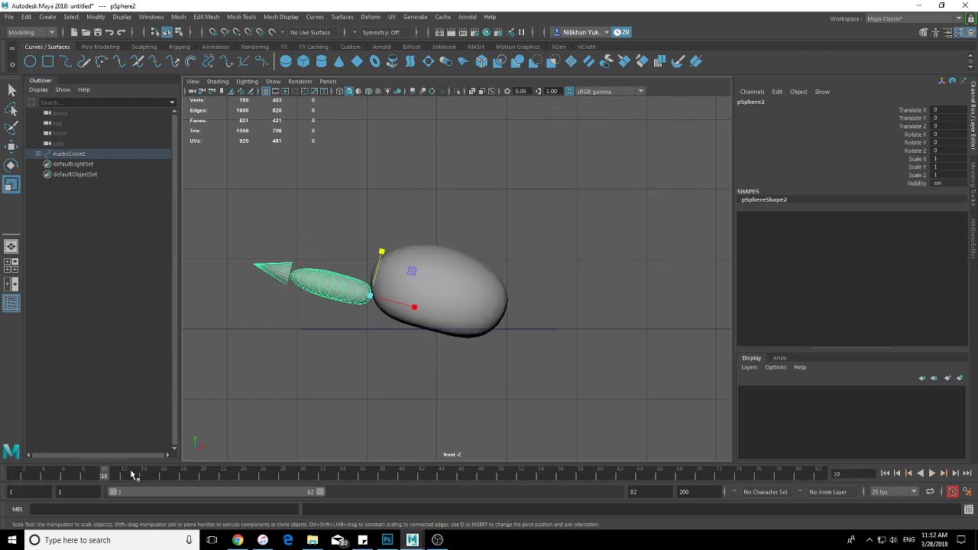
Rotate the tail about Z, then at frame 1 level it pointing left and key it
{"action": "key", "text": "e"}
{"action": "left_click_drag", "start_coordinate": [366, 249], "coordinate": [368, 250]}
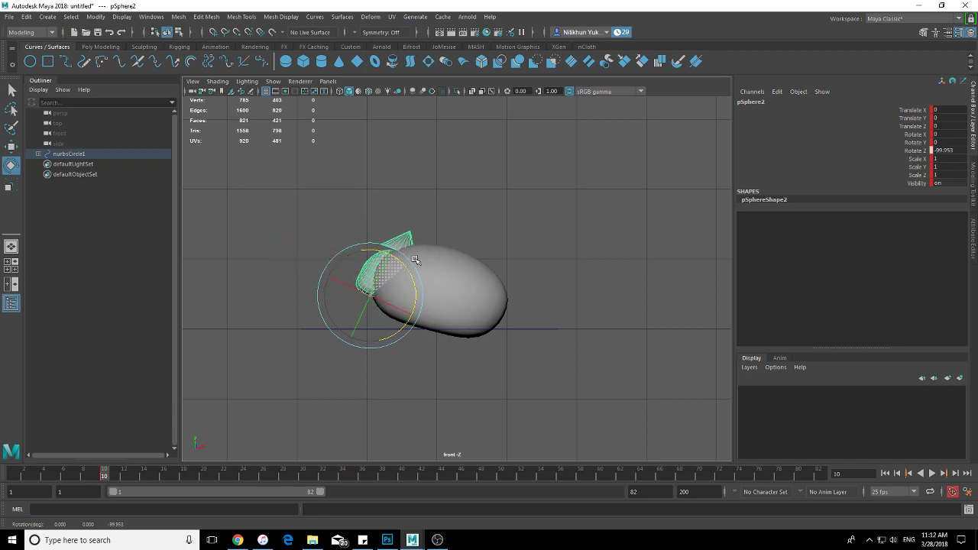
{"action": "left_click_drag", "start_coordinate": [347, 258], "coordinate": [370, 262]}
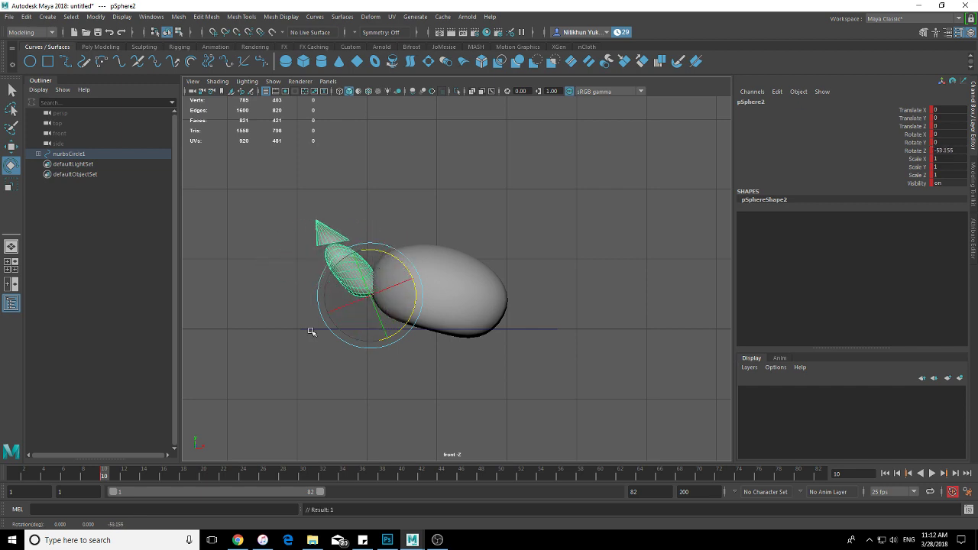
{"action": "left_click_drag", "start_coordinate": [86, 466], "coordinate": [14, 475]}
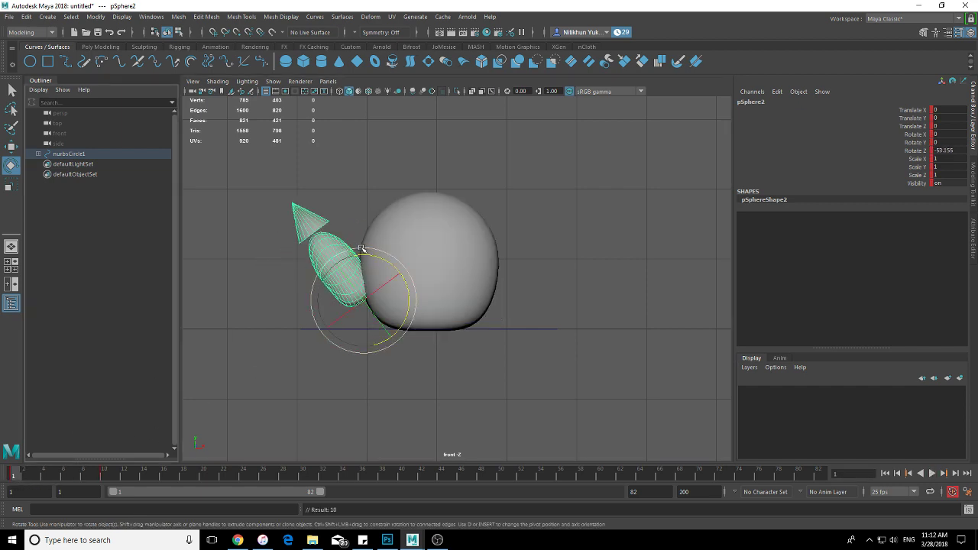
{"action": "left_click_drag", "start_coordinate": [364, 254], "coordinate": [315, 265]}
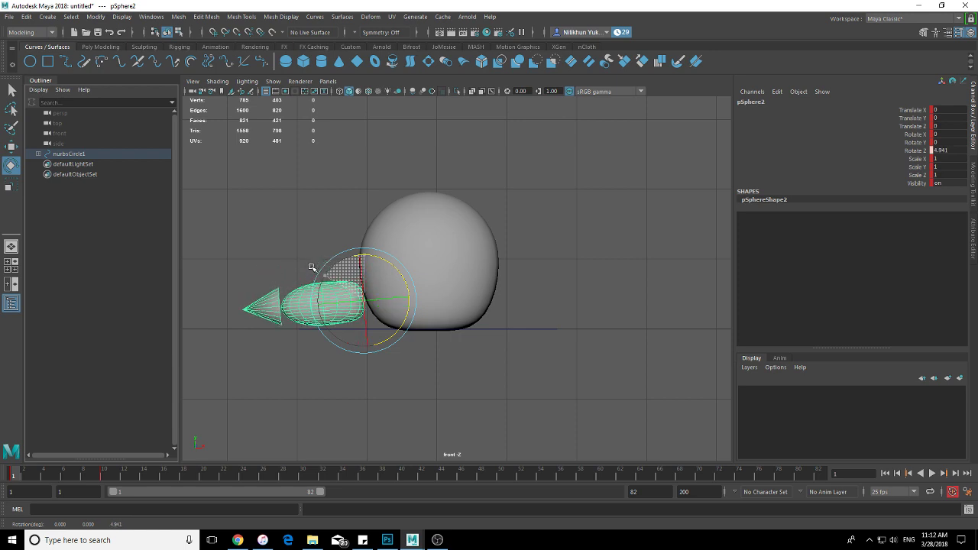
{"action": "key", "text": "s"}
Play back, swing the tail downward at frame 14, then back upward near frame 16
{"action": "key", "text": "alt+v"}
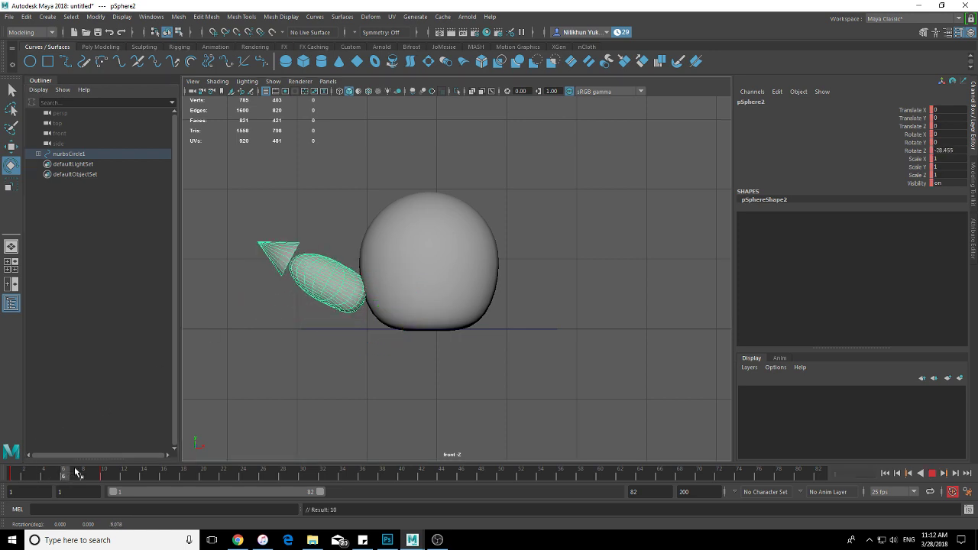
{"action": "mouse_move", "coordinate": [135, 469]}
{"action": "left_mouse_down"}
{"action": "mouse_move", "coordinate": [120, 473]}
{"action": "mouse_move", "coordinate": [203, 471]}
{"action": "left_mouse_up"}
{"action": "middle_click_drag", "start_coordinate": [604, 305], "coordinate": [413, 324], "text": "alt"}
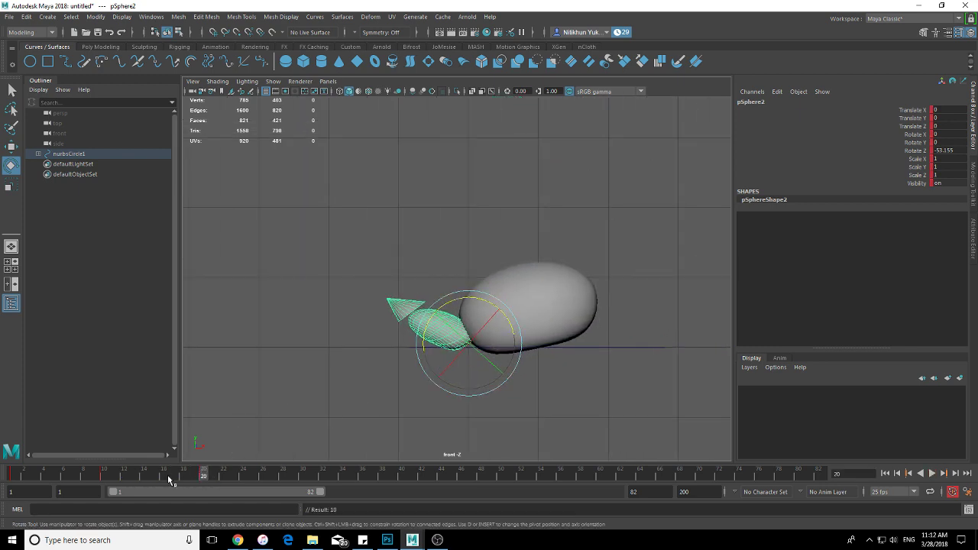
{"action": "mouse_move", "coordinate": [170, 479]}
{"action": "left_mouse_down"}
{"action": "mouse_move", "coordinate": [100, 479]}
{"action": "mouse_move", "coordinate": [143, 478]}
{"action": "left_mouse_up"}
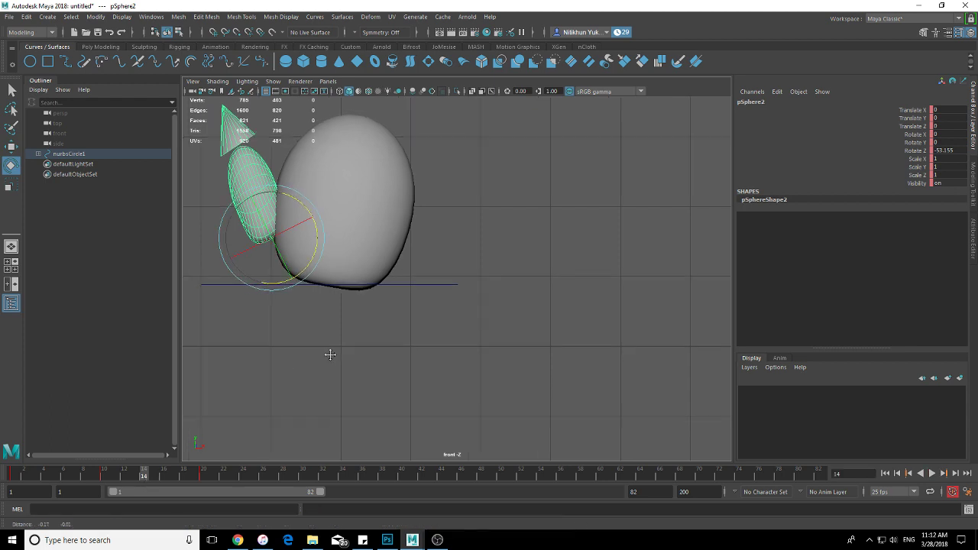
{"action": "middle_click_drag", "start_coordinate": [330, 354], "coordinate": [384, 352], "text": "alt"}
{"action": "left_click_drag", "start_coordinate": [337, 196], "coordinate": [268, 213]}
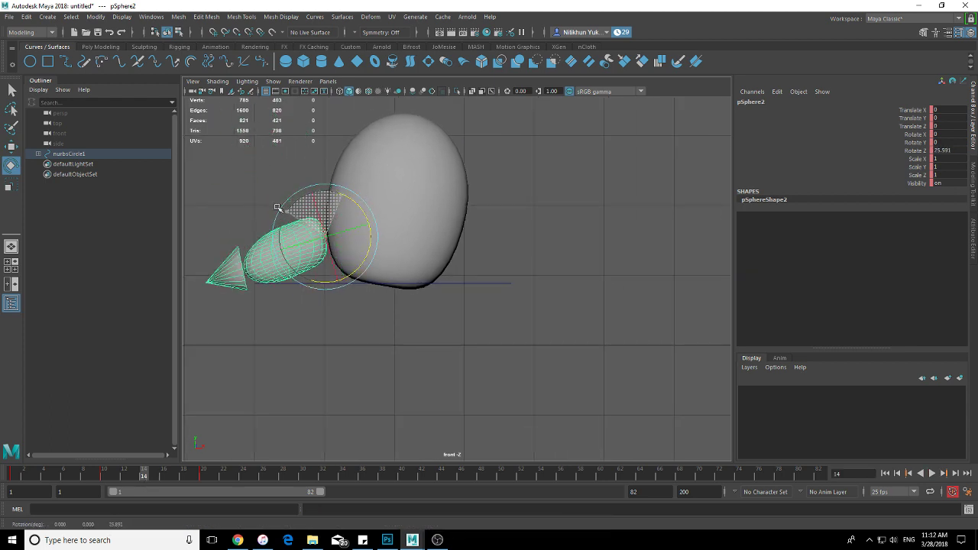
{"action": "mouse_move", "coordinate": [76, 474]}
{"action": "left_mouse_down"}
{"action": "mouse_move", "coordinate": [163, 473]}
{"action": "mouse_move", "coordinate": [181, 458]}
{"action": "left_mouse_up"}
{"action": "left_click_drag", "start_coordinate": [475, 236], "coordinate": [500, 249]}
{"action": "mouse_move", "coordinate": [163, 467]}
{"action": "left_mouse_down"}
{"action": "mouse_move", "coordinate": [87, 484]}
{"action": "mouse_move", "coordinate": [163, 486]}
{"action": "mouse_move", "coordinate": [149, 490]}
{"action": "mouse_move", "coordinate": [188, 477]}
{"action": "mouse_move", "coordinate": [113, 482]}
{"action": "mouse_move", "coordinate": [182, 477]}
{"action": "left_mouse_up"}
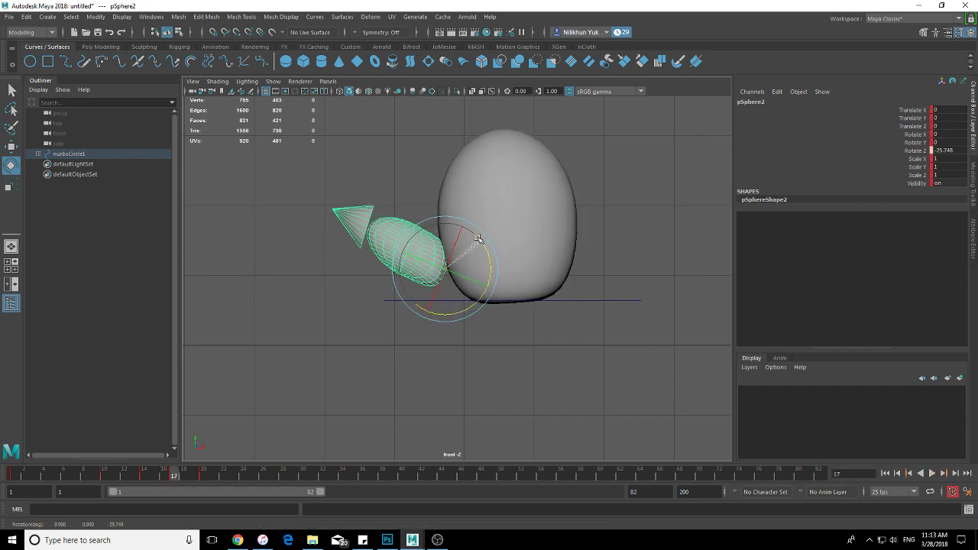
Rotate the tail to horizontal, go to frame 20, and play back to review
{"action": "left_click_drag", "start_coordinate": [482, 242], "coordinate": [467, 236]}
{"action": "left_click_drag", "start_coordinate": [194, 473], "coordinate": [203, 474]}
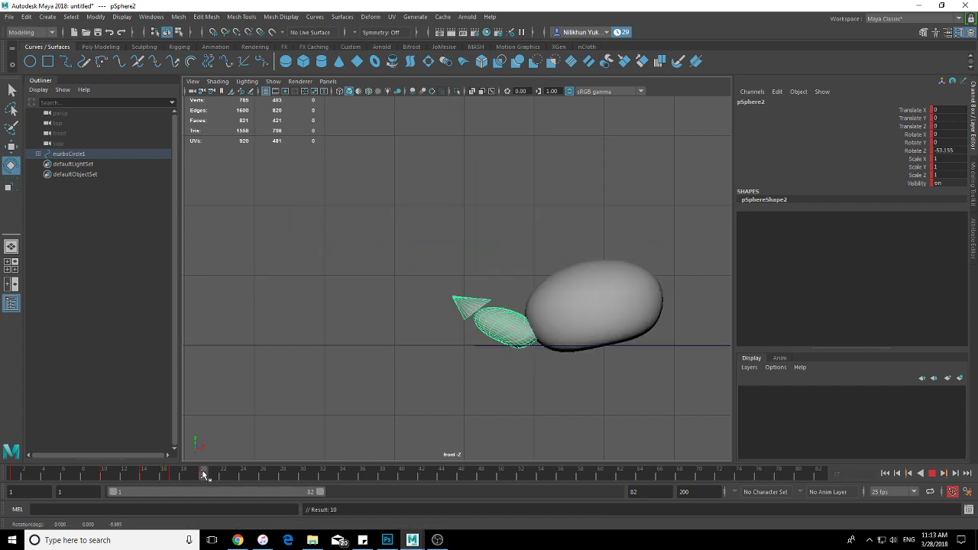
{"action": "key", "text": "alt+v"}
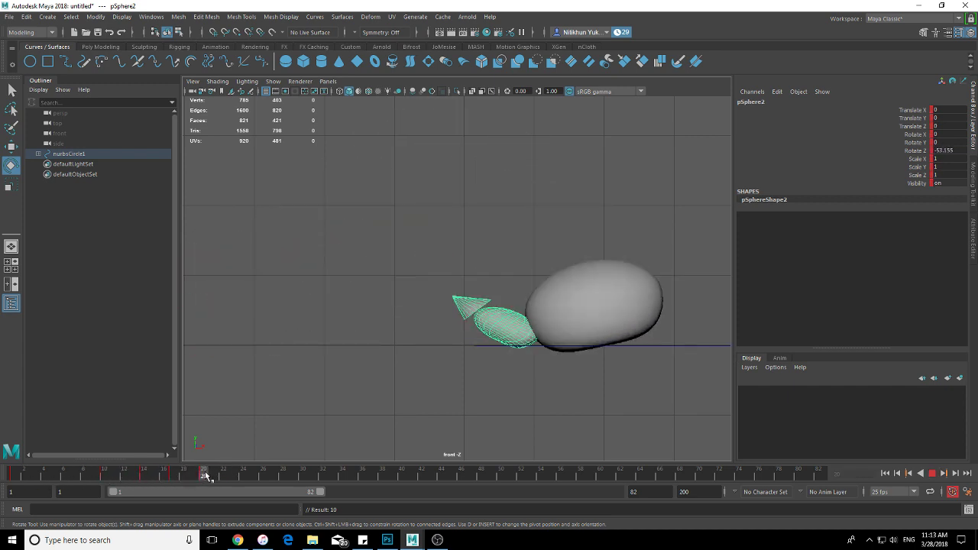
{"action": "key", "text": "alt+v"}
{"action": "mouse_move", "coordinate": [338, 433]}
{"action": "middle_mouse_down", "text": "alt"}
{"action": "mouse_move", "coordinate": [349, 441]}
{"action": "mouse_move", "coordinate": [300, 446]}
{"action": "middle_mouse_up", "text": "alt"}
{"action": "left_click_drag", "start_coordinate": [223, 473], "coordinate": [351, 479]}
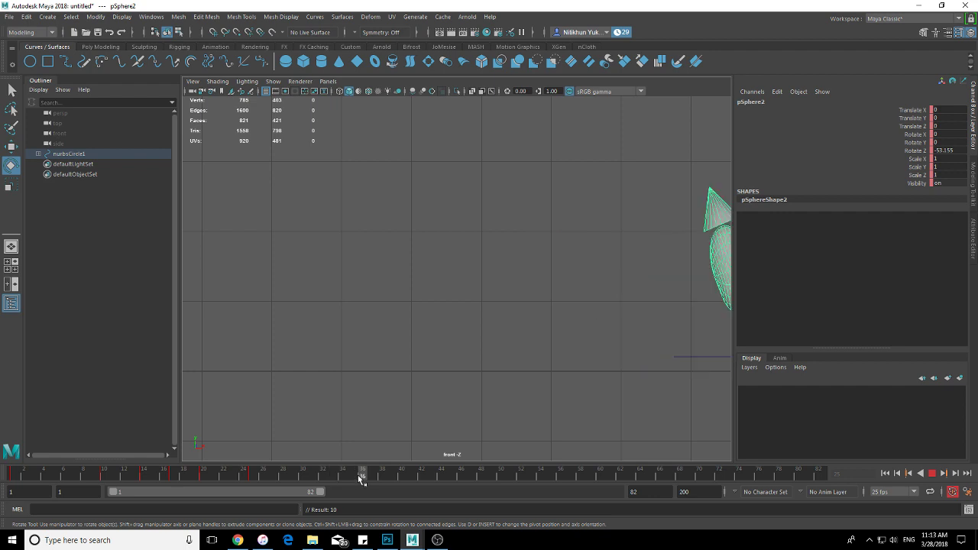
{"action": "middle_click_drag", "start_coordinate": [506, 415], "coordinate": [334, 378], "text": "alt"}
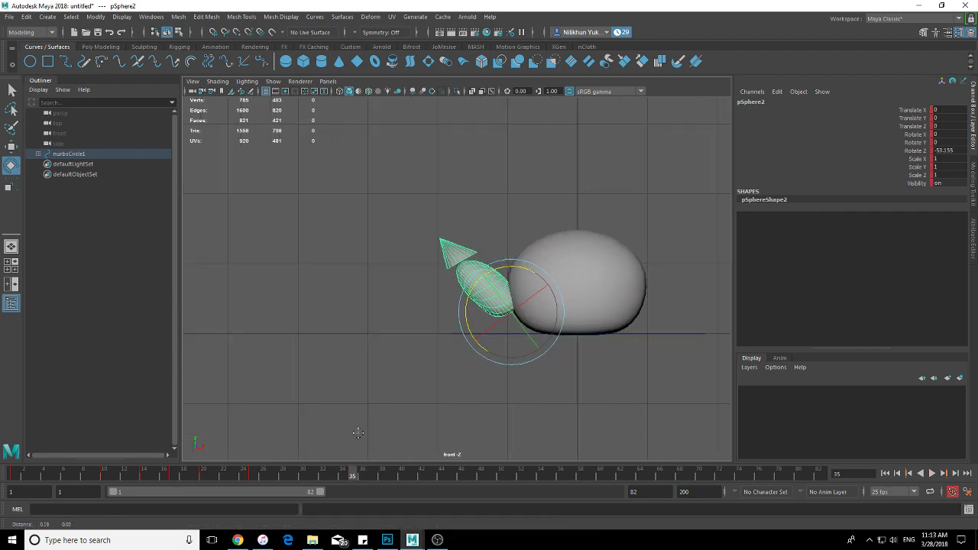
Rotate the tail to point left at frame 30 and level pointing left at frame 40
{"action": "mouse_move", "coordinate": [303, 475]}
{"action": "left_mouse_down"}
{"action": "mouse_move", "coordinate": [227, 489]}
{"action": "mouse_move", "coordinate": [302, 475]}
{"action": "left_mouse_up"}
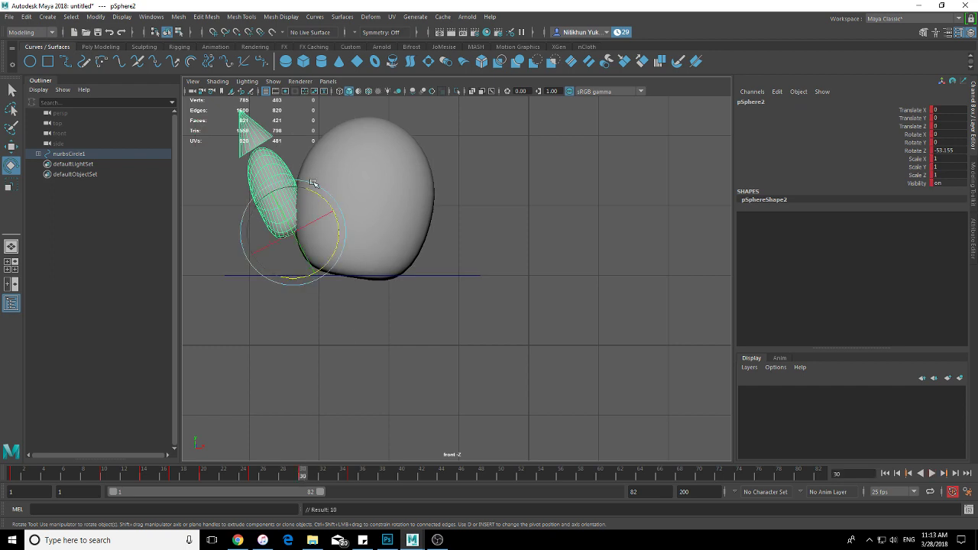
{"action": "left_click_drag", "start_coordinate": [318, 192], "coordinate": [272, 196]}
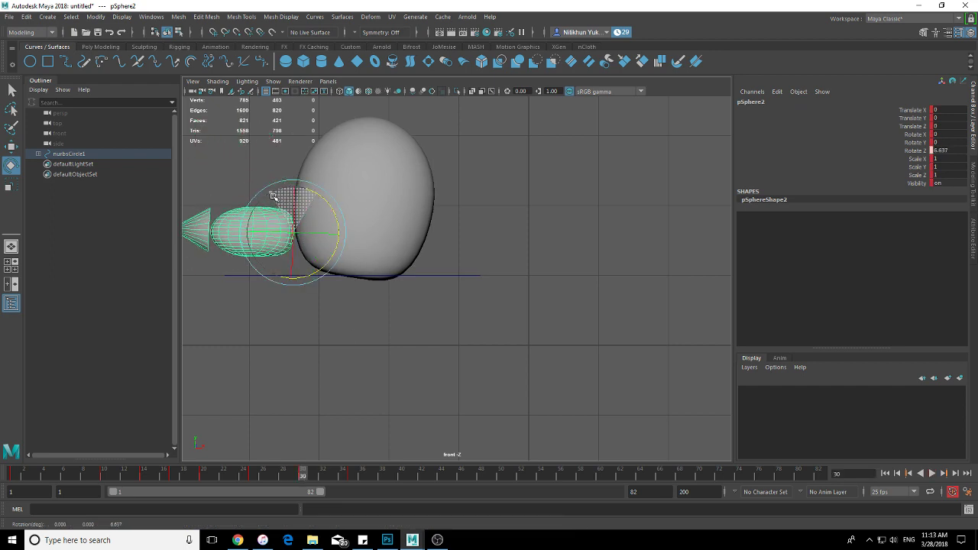
{"action": "left_click", "coordinate": [251, 476]}
{"action": "scroll", "coordinate": [372, 387], "scroll_direction": "down", "scroll_amount": 5}
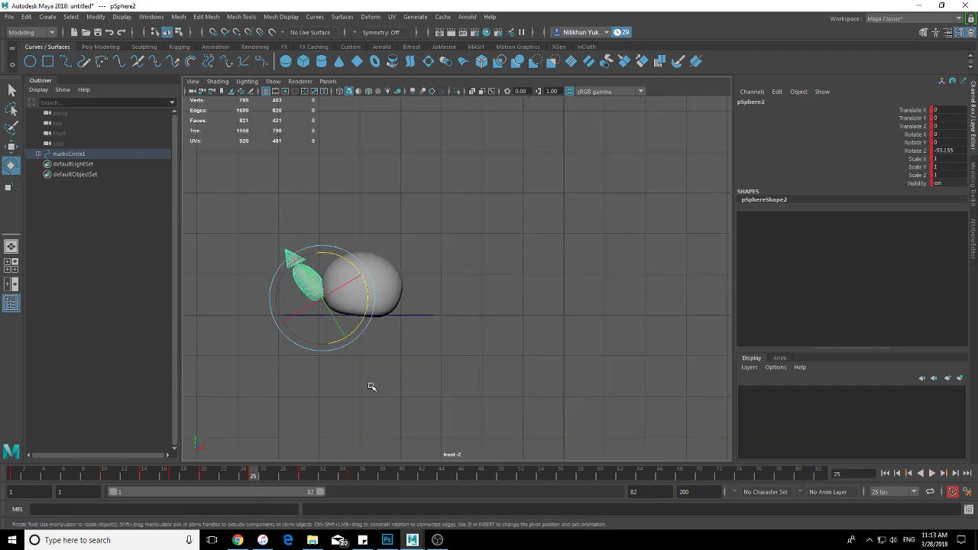
{"action": "mouse_move", "coordinate": [262, 475]}
{"action": "left_mouse_down"}
{"action": "mouse_move", "coordinate": [491, 478]}
{"action": "mouse_move", "coordinate": [382, 474]}
{"action": "mouse_move", "coordinate": [461, 475]}
{"action": "mouse_move", "coordinate": [452, 478]}
{"action": "left_mouse_up"}
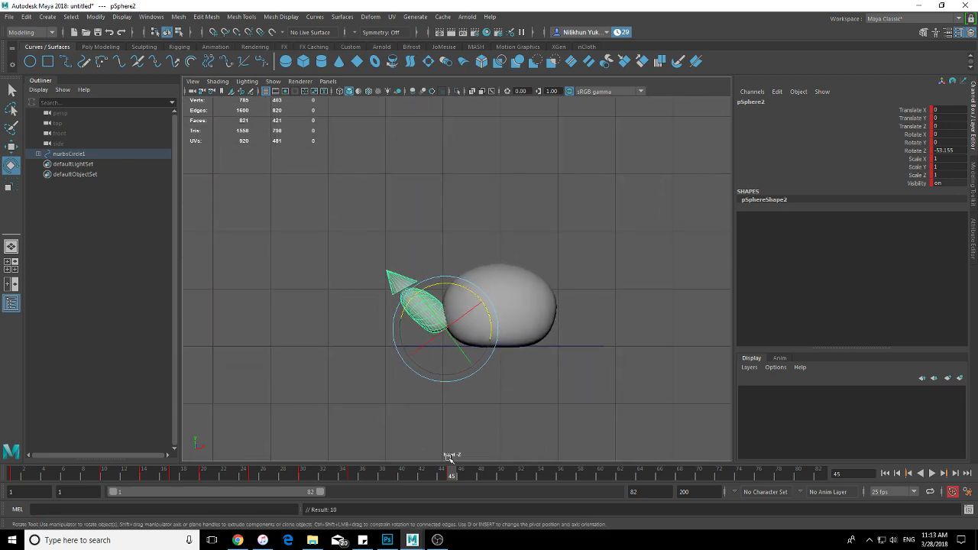
{"action": "left_click_drag", "start_coordinate": [451, 472], "coordinate": [402, 473]}
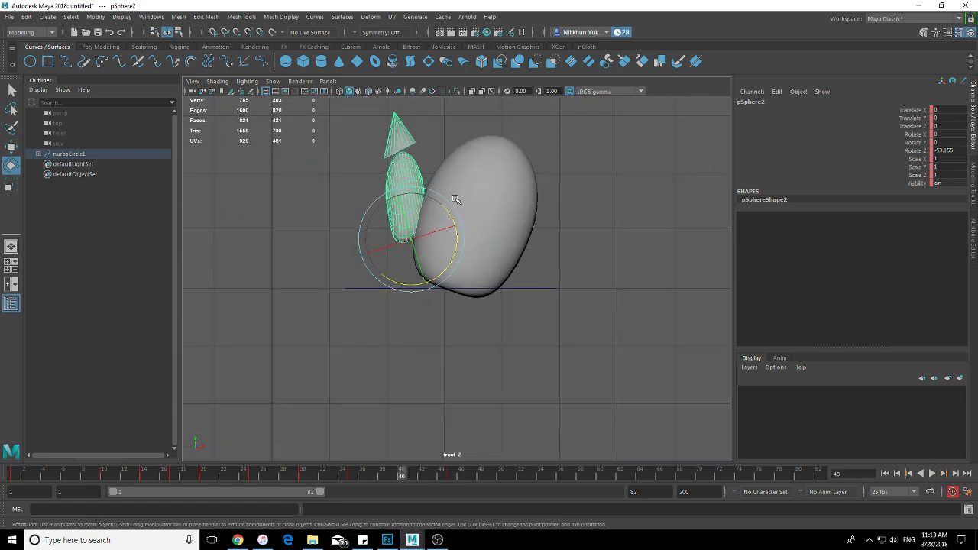
{"action": "left_click_drag", "start_coordinate": [440, 207], "coordinate": [397, 204]}
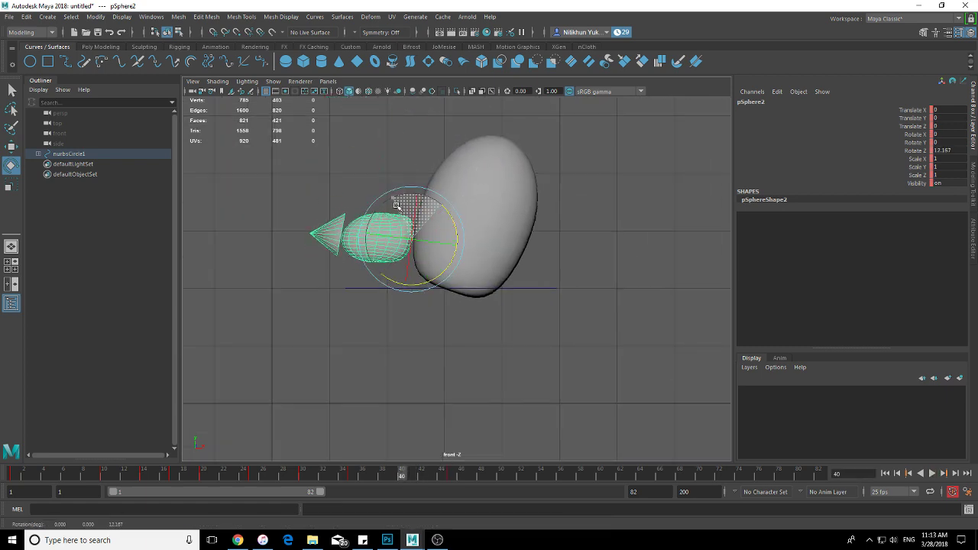
Key the tail's rotation at frame 40, then tilt it slightly about Z near frame 50
{"action": "key", "text": "s"}
{"action": "mouse_move", "coordinate": [334, 475]}
{"action": "left_mouse_down"}
{"action": "mouse_move", "coordinate": [286, 476]}
{"action": "mouse_move", "coordinate": [382, 474]}
{"action": "mouse_move", "coordinate": [520, 443]}
{"action": "left_mouse_up"}
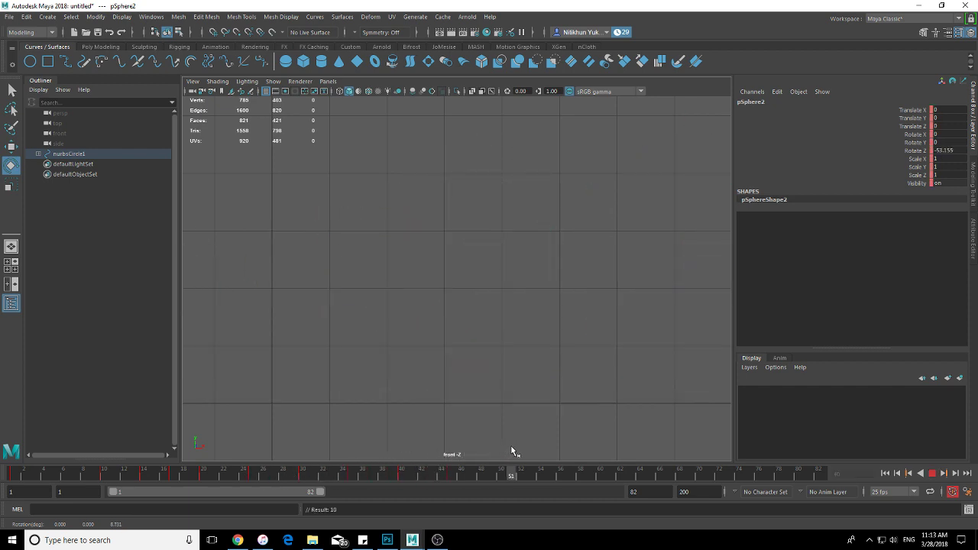
{"action": "mouse_move", "coordinate": [608, 406]}
{"action": "middle_mouse_down", "text": "alt"}
{"action": "mouse_move", "coordinate": [491, 382]}
{"action": "mouse_move", "coordinate": [419, 436]}
{"action": "middle_mouse_up", "text": "alt"}
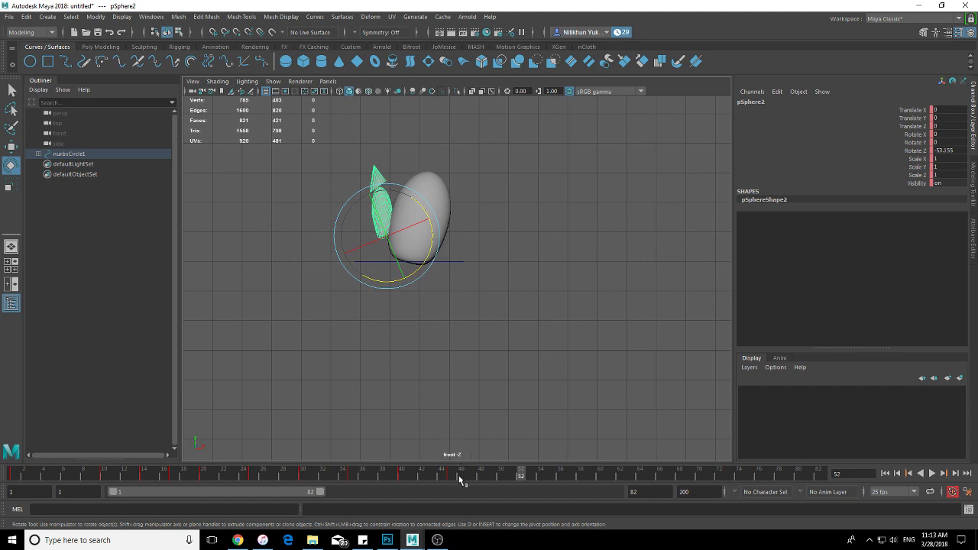
{"action": "mouse_move", "coordinate": [459, 479]}
{"action": "left_mouse_down"}
{"action": "mouse_move", "coordinate": [593, 474]}
{"action": "mouse_move", "coordinate": [592, 461]}
{"action": "left_mouse_up"}
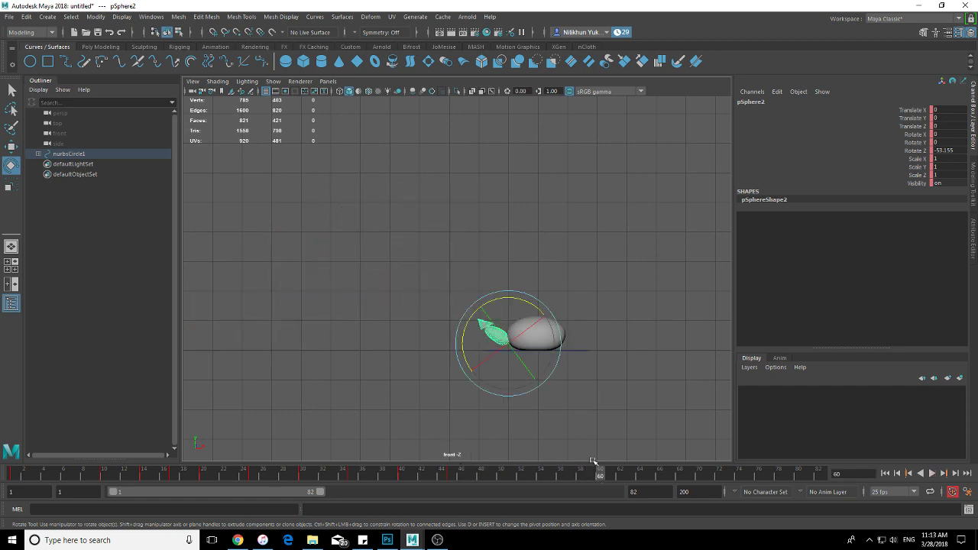
{"action": "left_click", "coordinate": [522, 477]}
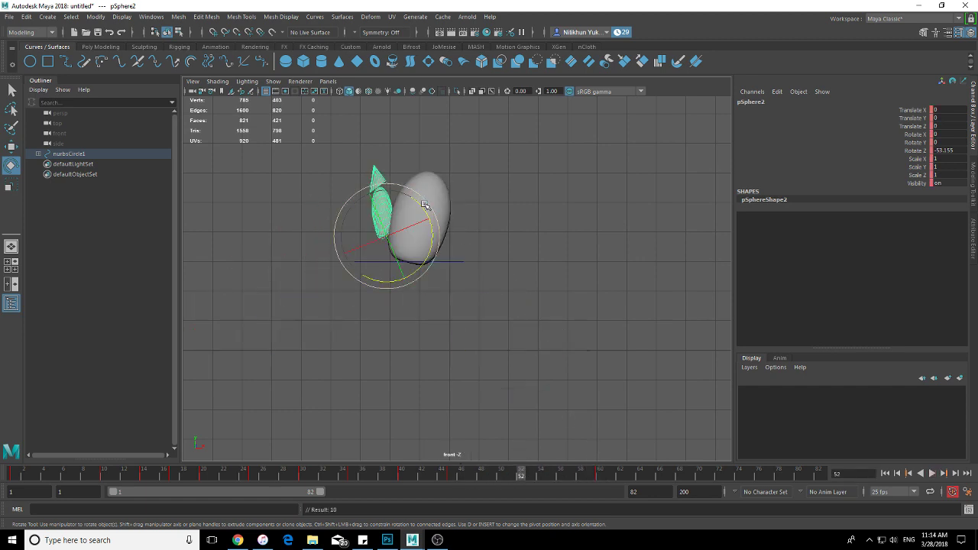
{"action": "left_click_drag", "start_coordinate": [425, 205], "coordinate": [411, 202]}
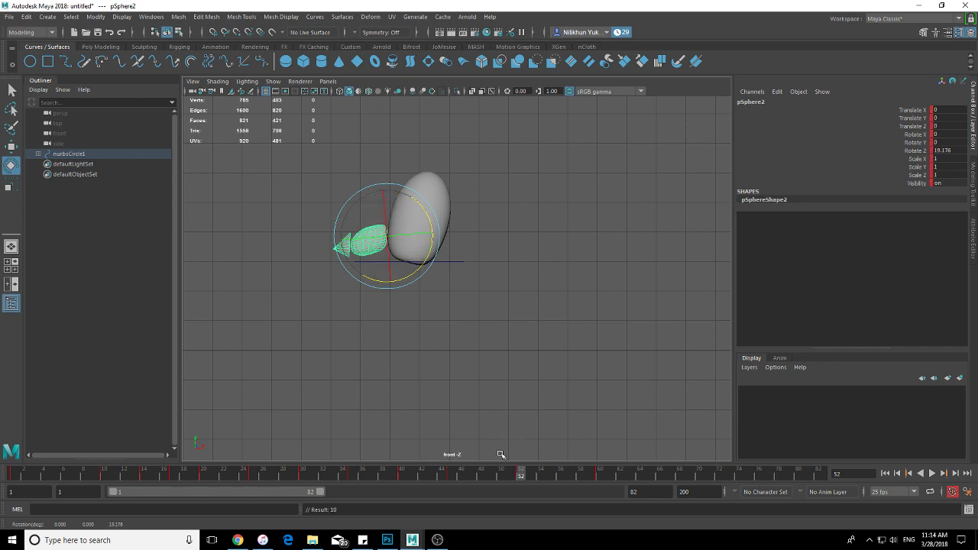
Scrub to frame 71, zoom in on the sphere and tail, and shift the range to frames 13–94
{"action": "left_click_drag", "start_coordinate": [350, 476], "coordinate": [451, 479]}
{"action": "left_click_drag", "start_coordinate": [496, 475], "coordinate": [710, 474]}
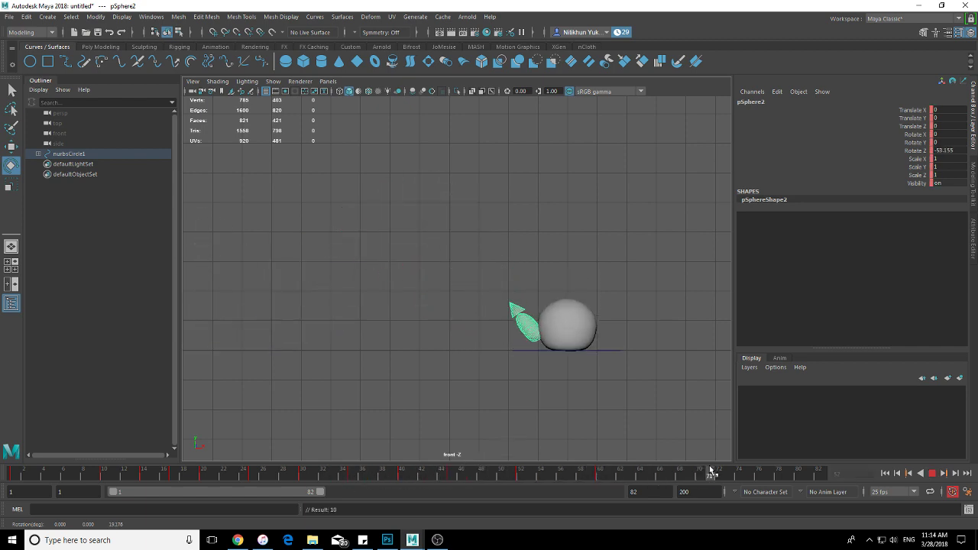
{"action": "middle_click_drag", "start_coordinate": [622, 400], "coordinate": [539, 400], "text": "alt"}
{"action": "right_click_drag", "start_coordinate": [539, 400], "coordinate": [626, 389], "text": "alt"}
{"action": "middle_click_drag", "start_coordinate": [626, 390], "coordinate": [585, 356], "text": "alt"}
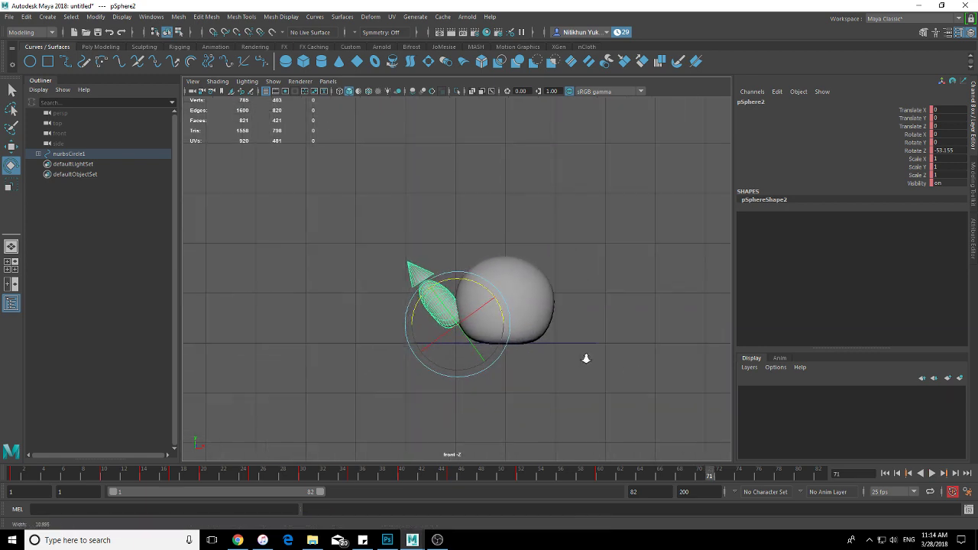
{"action": "right_click_drag", "start_coordinate": [585, 356], "coordinate": [605, 336], "text": "alt"}
{"action": "middle_click_drag", "start_coordinate": [604, 336], "coordinate": [542, 366], "text": "alt"}
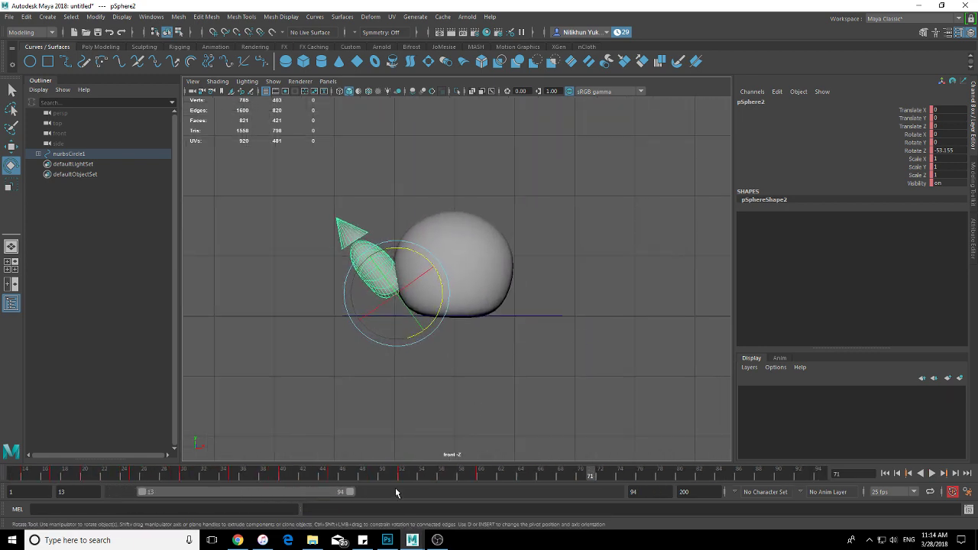
Rotate the tail nearly level around frame 62 and play back to frame 75
{"action": "mouse_move", "coordinate": [531, 475]}
{"action": "left_mouse_down"}
{"action": "mouse_move", "coordinate": [492, 475]}
{"action": "mouse_move", "coordinate": [557, 474]}
{"action": "mouse_move", "coordinate": [491, 480]}
{"action": "mouse_move", "coordinate": [585, 481]}
{"action": "mouse_move", "coordinate": [530, 475]}
{"action": "left_mouse_up"}
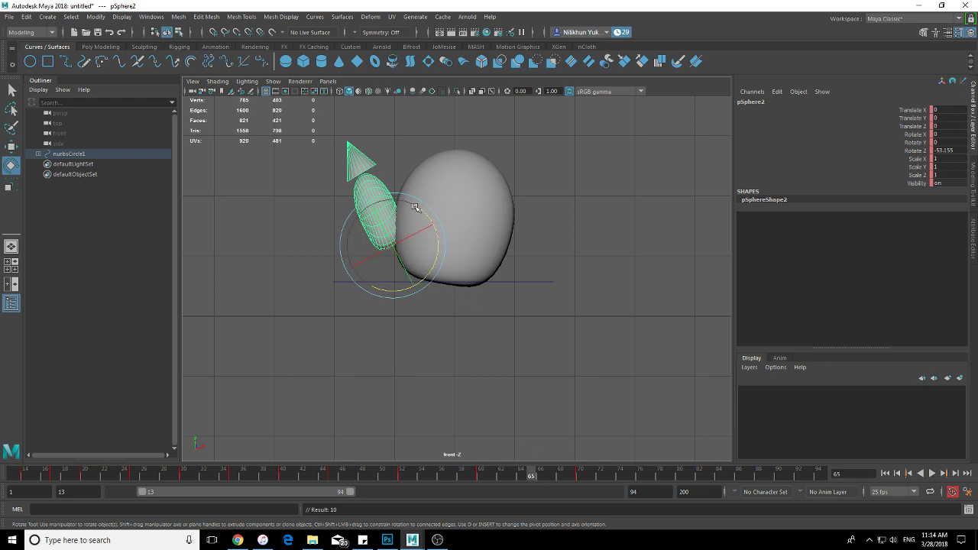
{"action": "left_click_drag", "start_coordinate": [413, 207], "coordinate": [377, 203]}
{"action": "key", "text": "alt+v"}
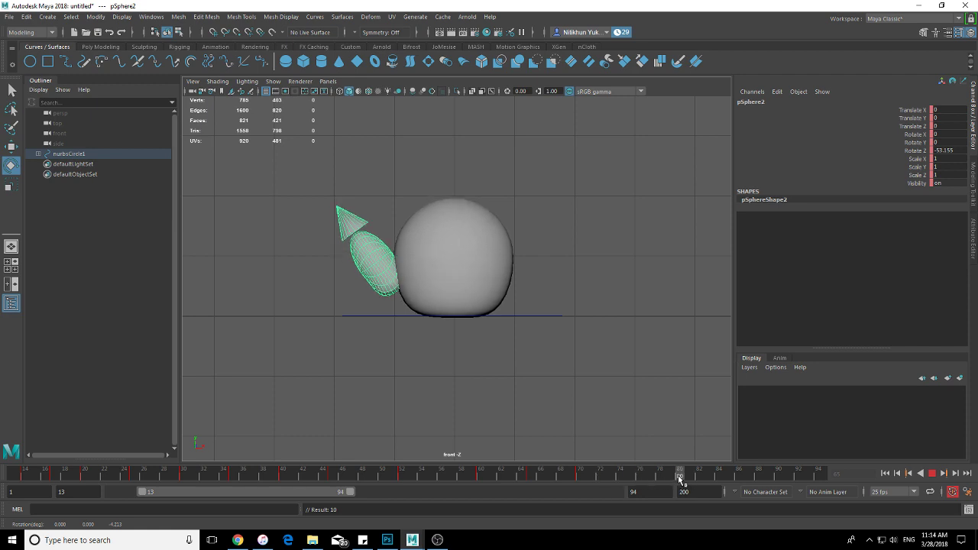
{"action": "left_click", "coordinate": [631, 475]}
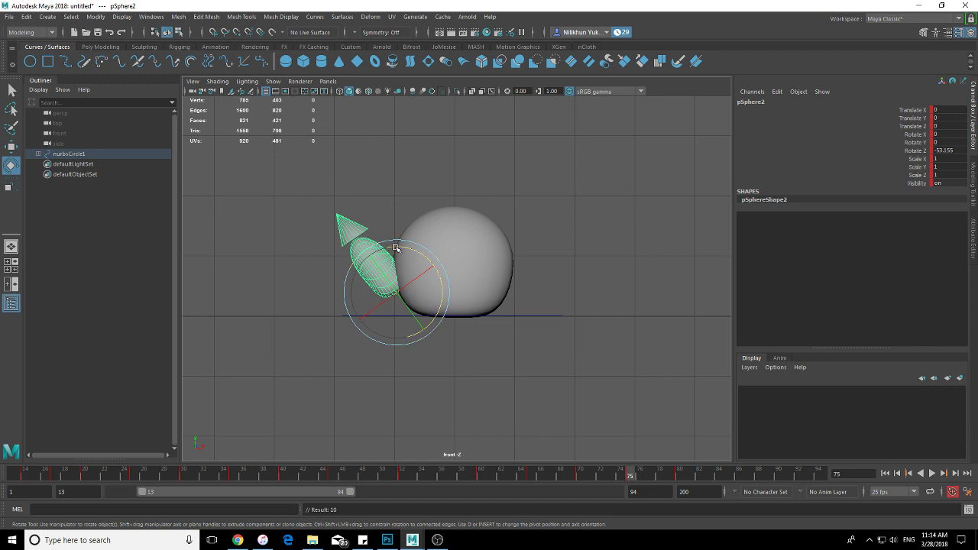
Rotate the tail slightly further at frame 75 and replay the animation
{"action": "left_click_drag", "start_coordinate": [395, 248], "coordinate": [583, 441]}
{"action": "key", "text": "alt+v"}
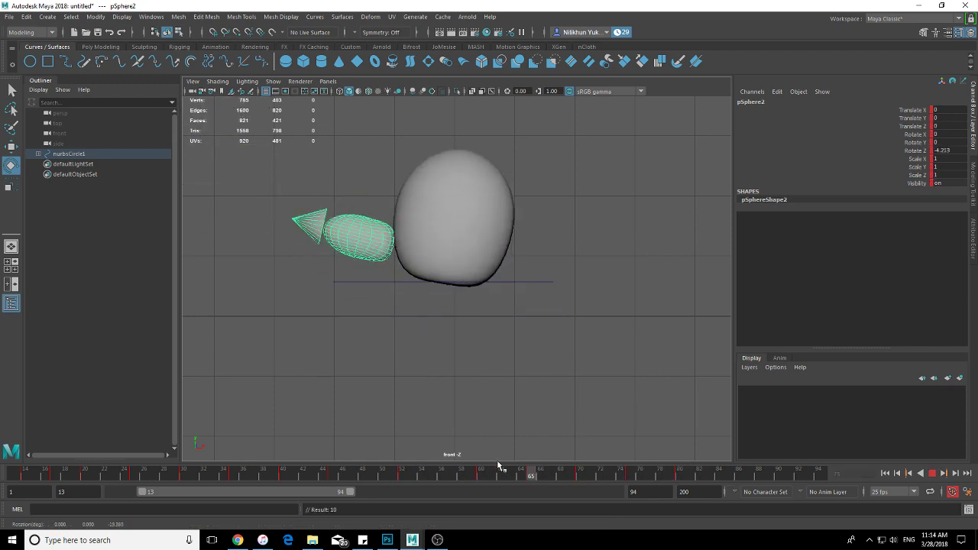
{"action": "left_click", "coordinate": [372, 472]}
{"action": "left_click", "coordinate": [930, 473]}
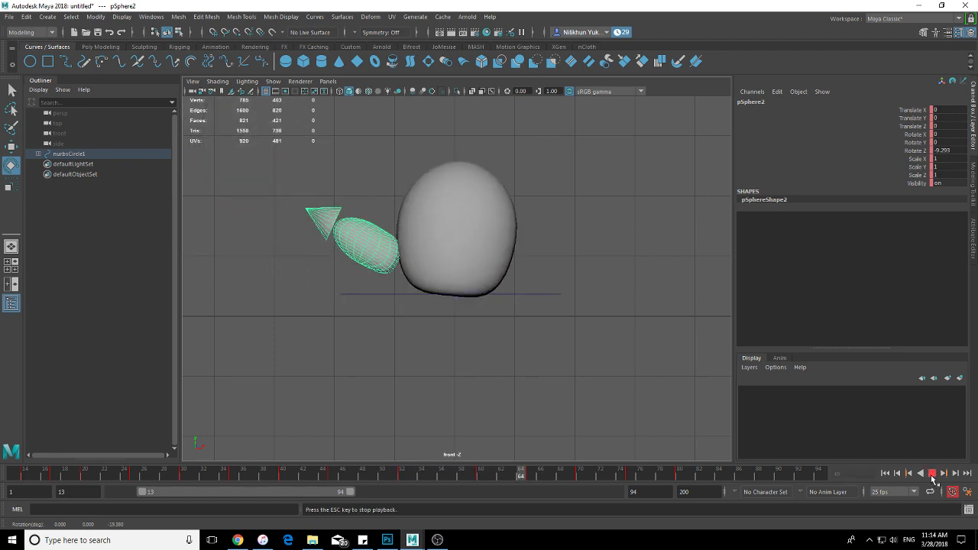
Scrub to about frame 81 and play the animation twice to review the tail
{"action": "mouse_move", "coordinate": [602, 473]}
{"action": "left_mouse_down"}
{"action": "mouse_move", "coordinate": [695, 477]}
{"action": "mouse_move", "coordinate": [349, 480]}
{"action": "mouse_move", "coordinate": [703, 478]}
{"action": "mouse_move", "coordinate": [623, 466]}
{"action": "mouse_move", "coordinate": [305, 481]}
{"action": "mouse_move", "coordinate": [526, 467]}
{"action": "mouse_move", "coordinate": [682, 475]}
{"action": "mouse_move", "coordinate": [656, 483]}
{"action": "left_mouse_up"}
{"action": "left_click", "coordinate": [932, 474]}
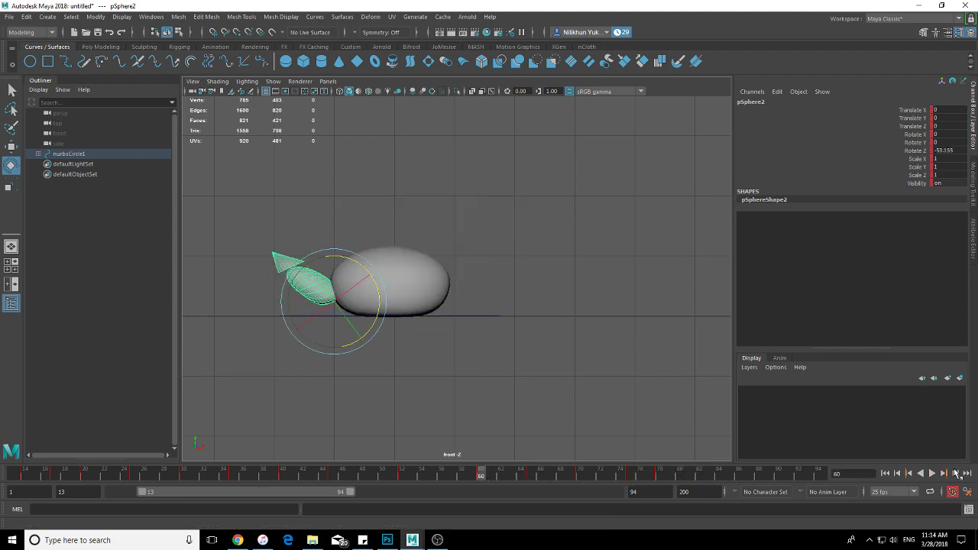
{"action": "left_click", "coordinate": [931, 473]}
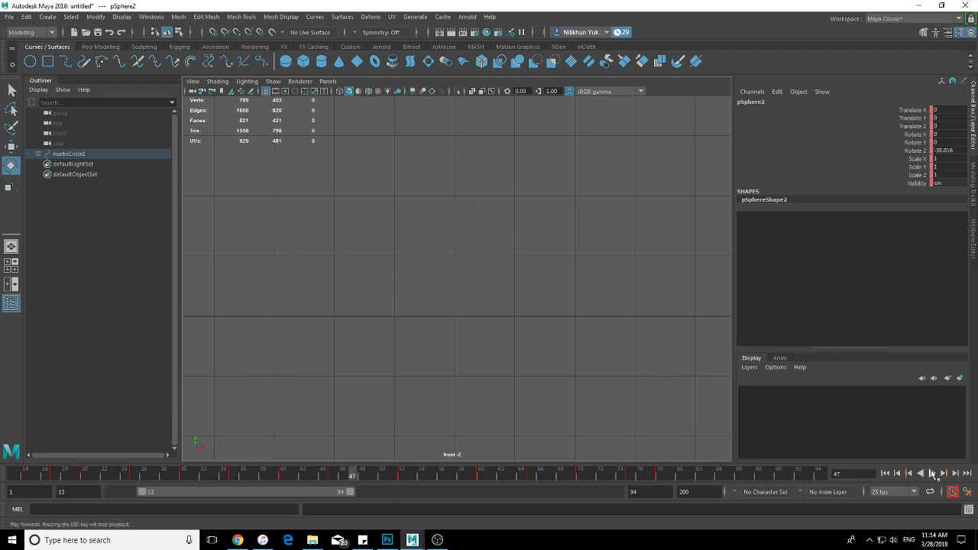
{"action": "left_click", "coordinate": [931, 474]}
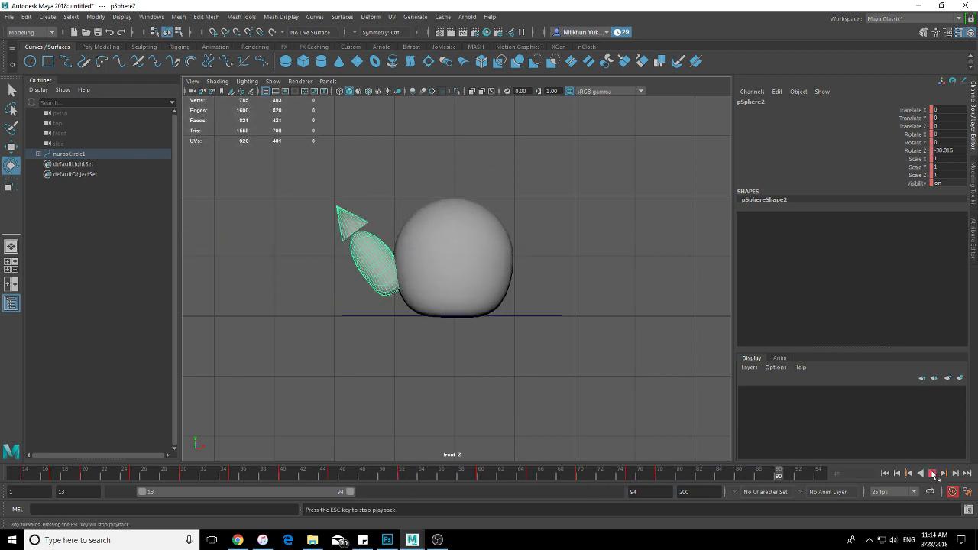
{"action": "left_click", "coordinate": [932, 474]}
Select the tail ellipsoid and delete its keys in a marked span near frame 75
{"action": "left_click", "coordinate": [650, 473]}
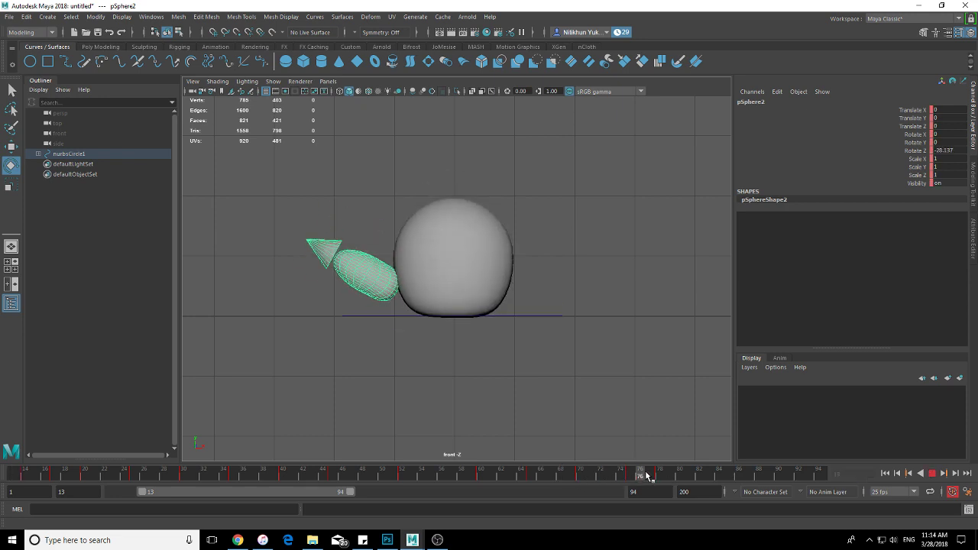
{"action": "left_click", "coordinate": [466, 238]}
{"action": "left_click_drag", "start_coordinate": [644, 479], "coordinate": [622, 479]}
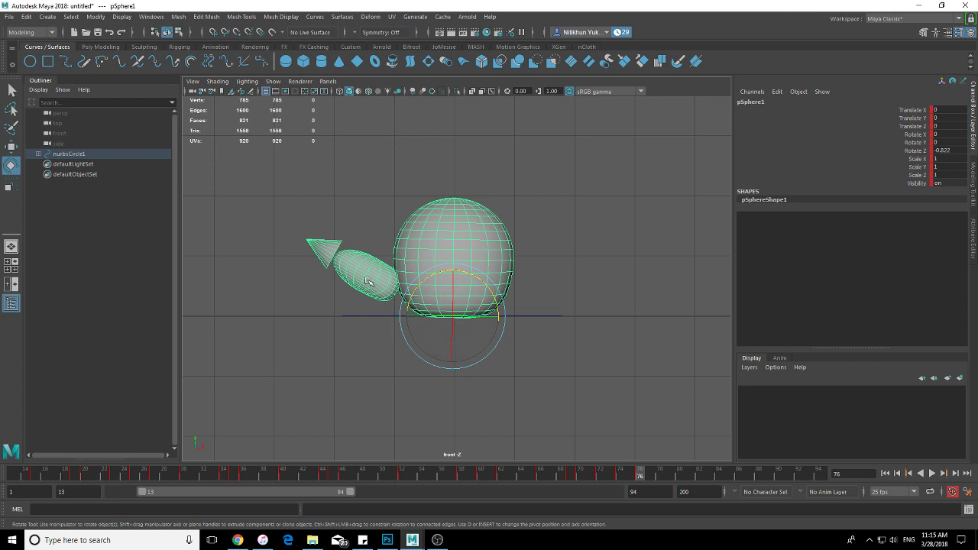
{"action": "key", "text": "Down"}
{"action": "left_click_drag", "start_coordinate": [623, 477], "coordinate": [690, 476], "text": "shift"}
{"action": "right_click", "coordinate": [665, 476]}
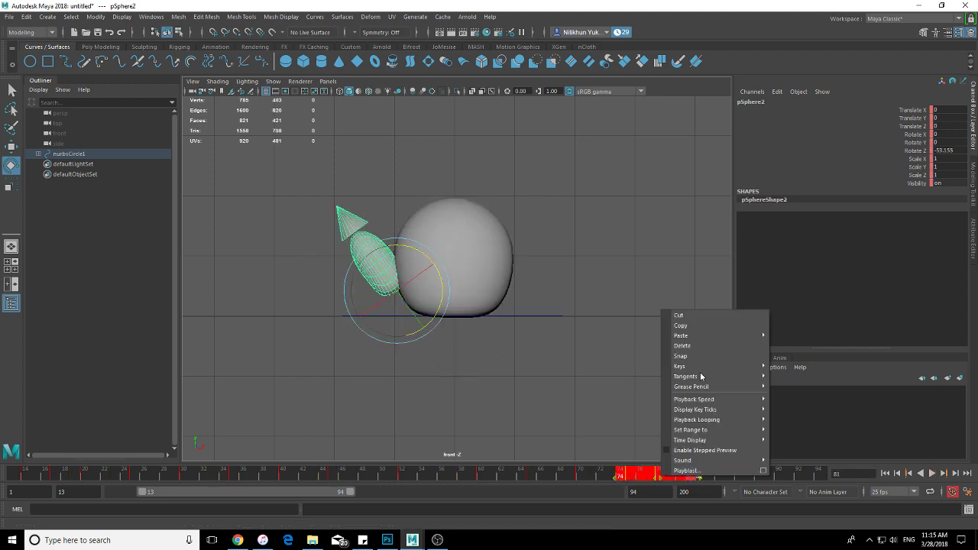
{"action": "left_click", "coordinate": [699, 356]}
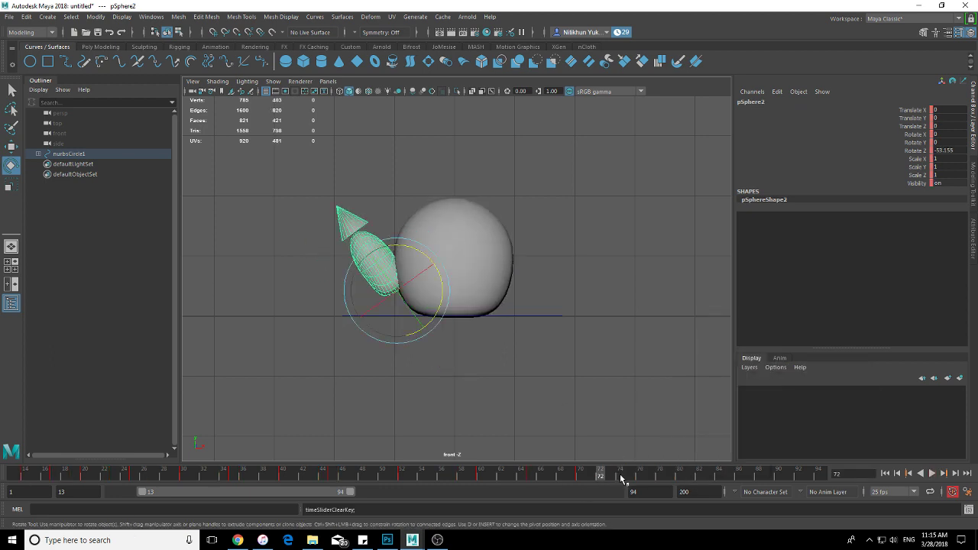
Check the pose around frame 74 and play the animation forward and backward
{"action": "left_click", "coordinate": [623, 479]}
{"action": "left_click_drag", "start_coordinate": [642, 479], "coordinate": [621, 476]}
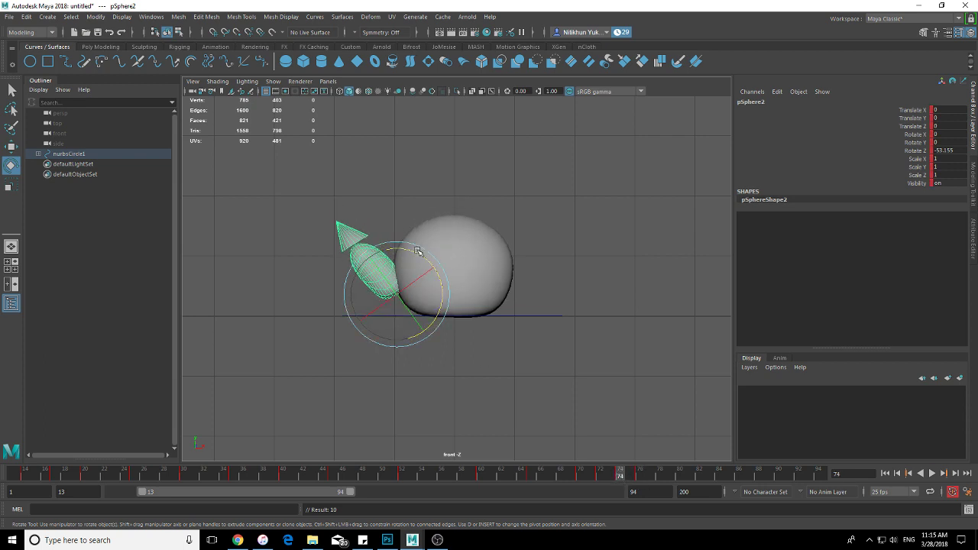
{"action": "key", "text": "alt+v"}
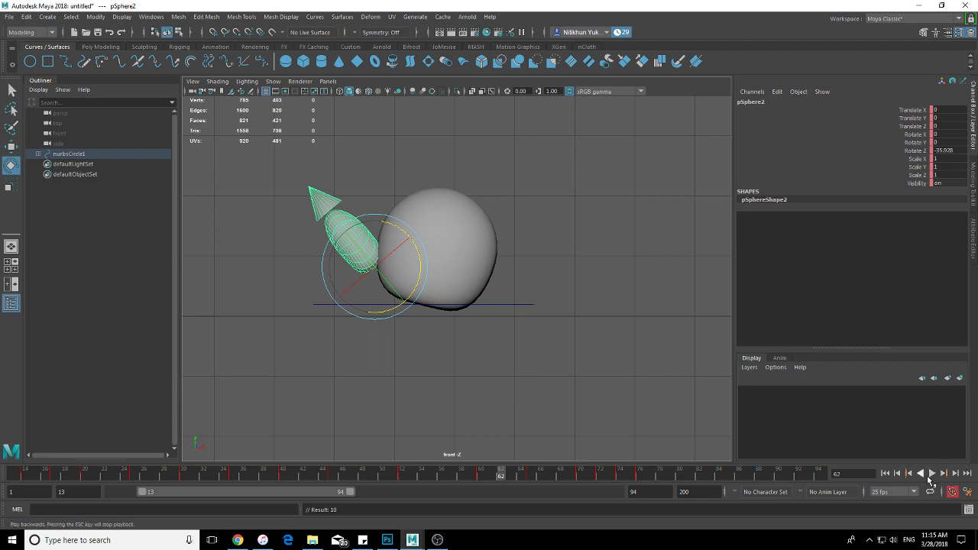
{"action": "left_click", "coordinate": [928, 475]}
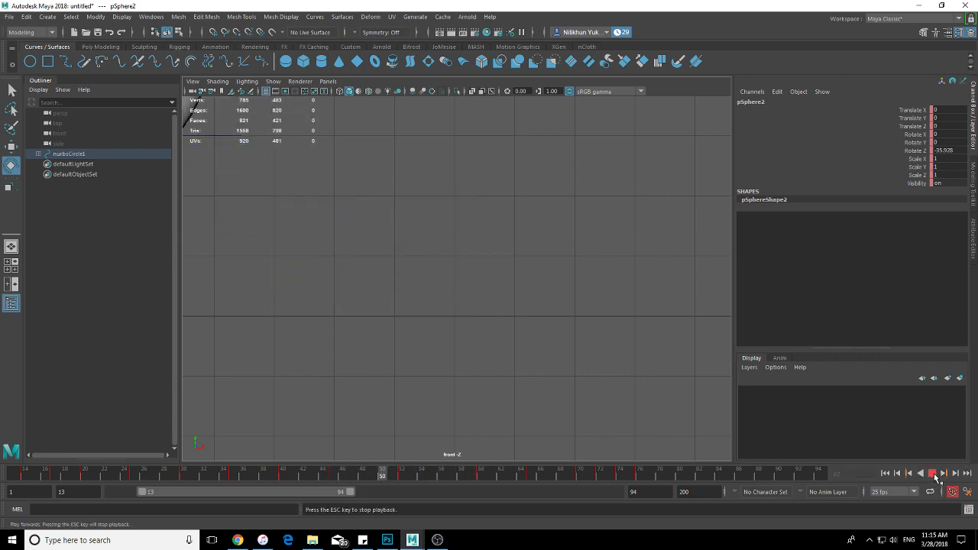
{"action": "left_click", "coordinate": [938, 475]}
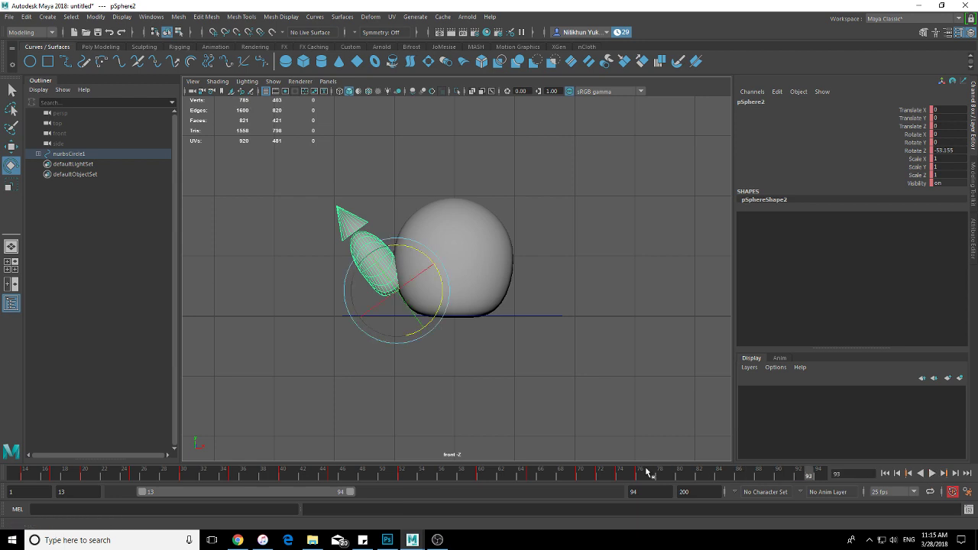
Rotate the tail slightly at frame 81, key it, and play backwards from frame 64
{"action": "mouse_move", "coordinate": [653, 476]}
{"action": "left_mouse_down"}
{"action": "mouse_move", "coordinate": [712, 477]}
{"action": "mouse_move", "coordinate": [689, 476]}
{"action": "left_mouse_up"}
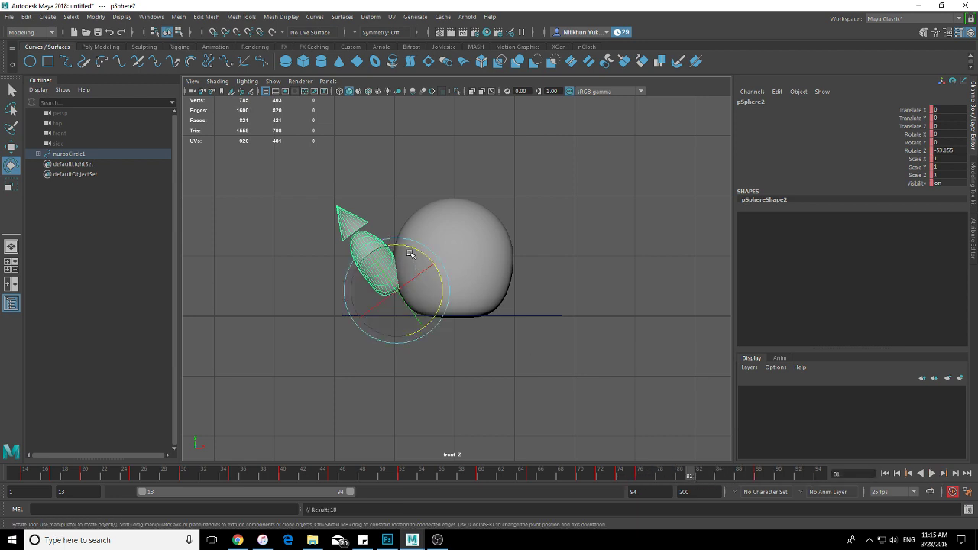
{"action": "left_click_drag", "start_coordinate": [413, 255], "coordinate": [395, 249]}
{"action": "key", "text": "s"}
{"action": "left_click_drag", "start_coordinate": [708, 476], "coordinate": [521, 474]}
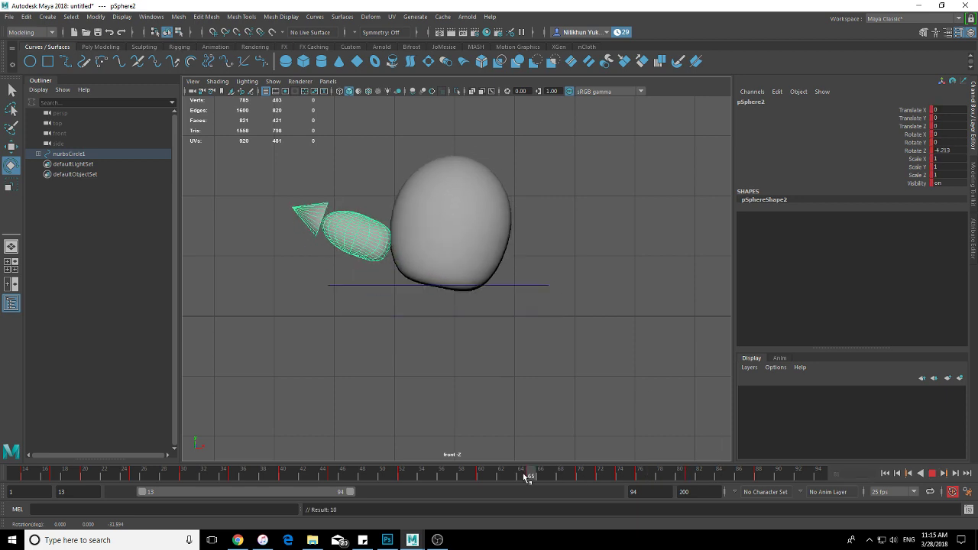
{"action": "left_click", "coordinate": [922, 475]}
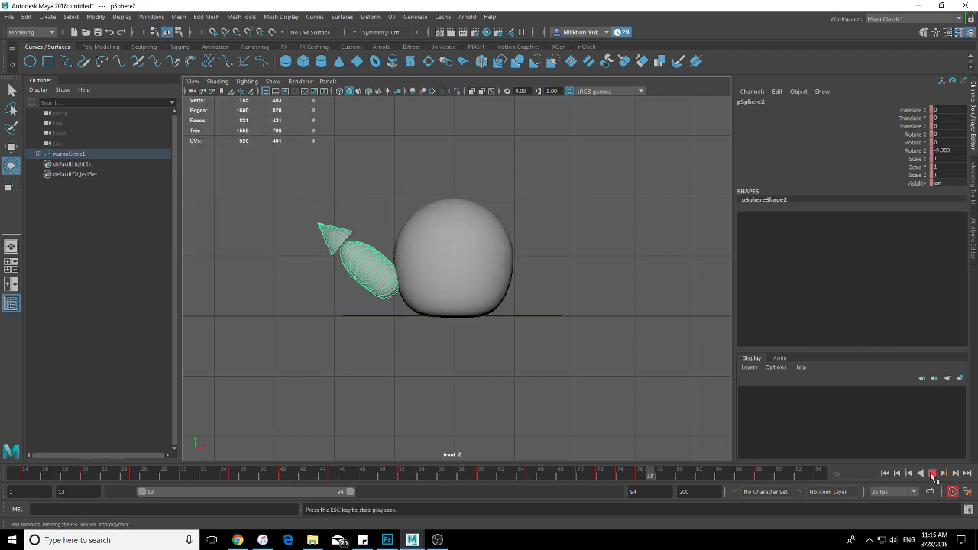
{"action": "left_click", "coordinate": [932, 473]}
Recentre the view, shift the visible range to frames 3–84, and return to frame 1
{"action": "scroll", "coordinate": [280, 392], "scroll_direction": "down", "scroll_amount": 3}
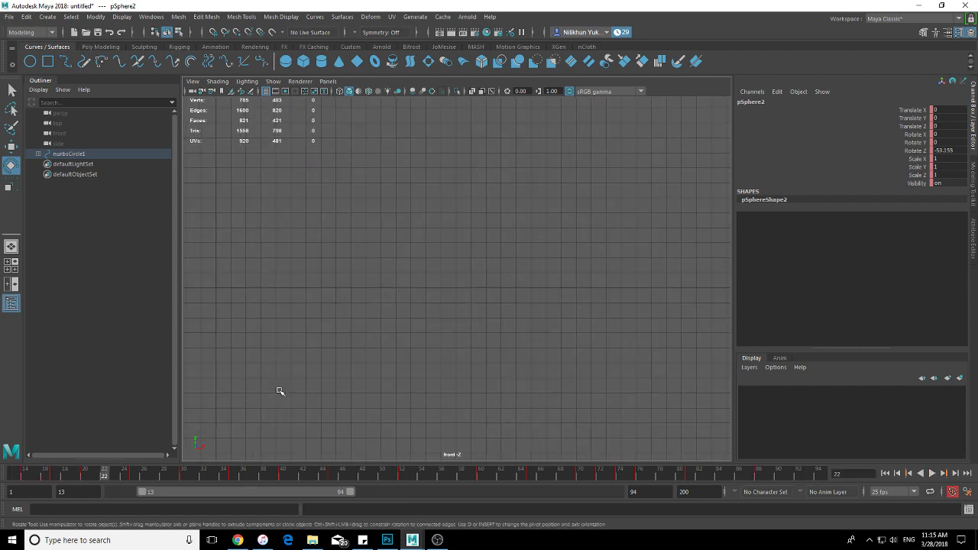
{"action": "scroll", "coordinate": [619, 349], "scroll_direction": "down", "scroll_amount": 3}
{"action": "middle_click_drag", "start_coordinate": [339, 355], "coordinate": [488, 367], "text": "alt"}
{"action": "left_click_drag", "start_coordinate": [232, 494], "coordinate": [207, 499]}
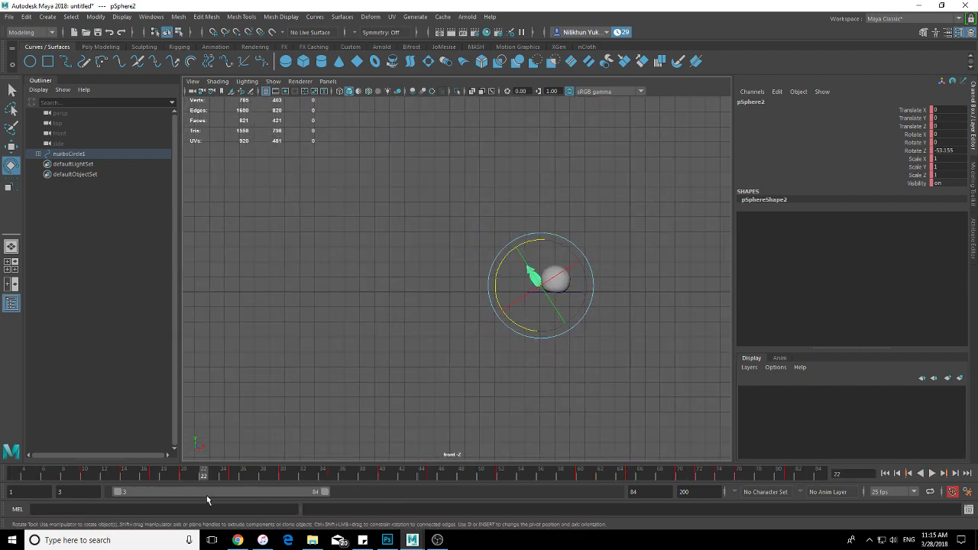
{"action": "left_click_drag", "start_coordinate": [32, 481], "coordinate": [13, 480]}
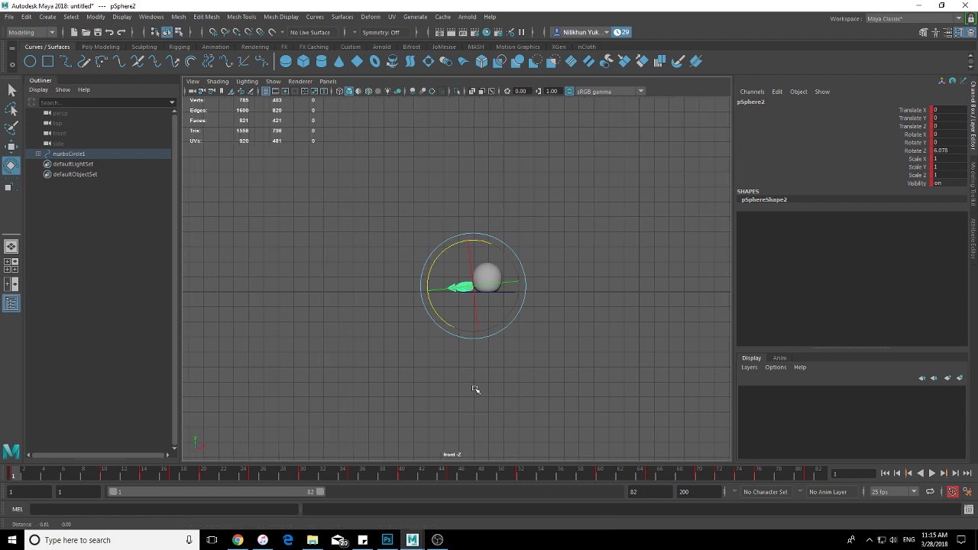
Play the animation through once and return to frame 1
{"action": "left_click", "coordinate": [931, 473]}
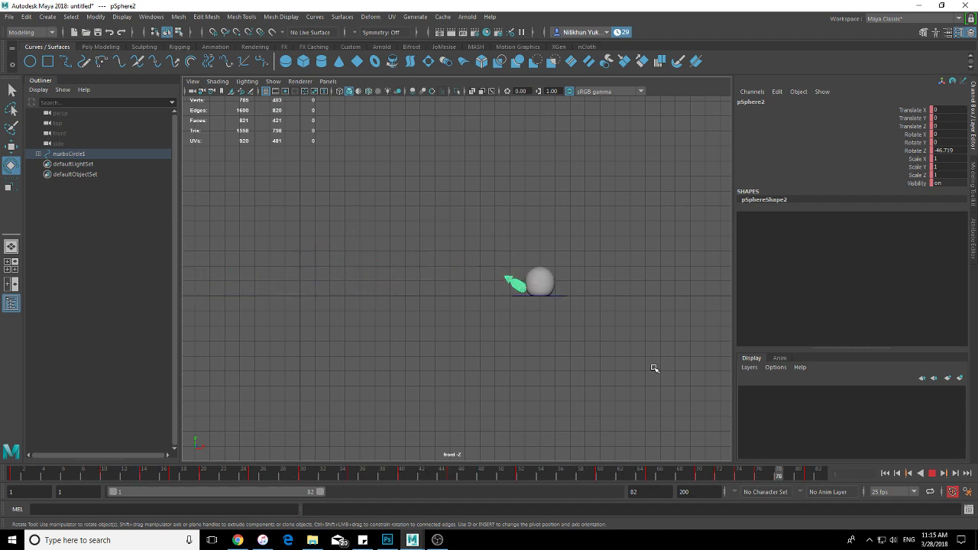
{"action": "left_click", "coordinate": [932, 474]}
{"action": "left_click", "coordinate": [885, 473]}
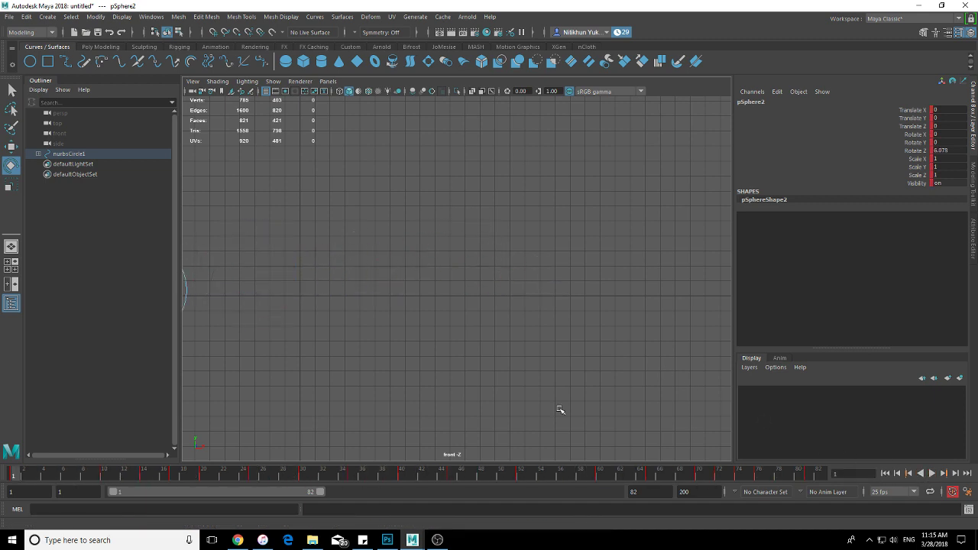
Zoom in on the body and tail, clear the selection, and pick toward the green cone tip
{"action": "middle_click_drag", "start_coordinate": [558, 408], "coordinate": [620, 377], "text": "alt"}
{"action": "scroll", "coordinate": [620, 378], "scroll_direction": "up", "scroll_amount": 3}
{"action": "scroll", "coordinate": [520, 407], "scroll_direction": "up", "scroll_amount": 2}
{"action": "scroll", "coordinate": [520, 407], "scroll_direction": "up", "scroll_amount": 2}
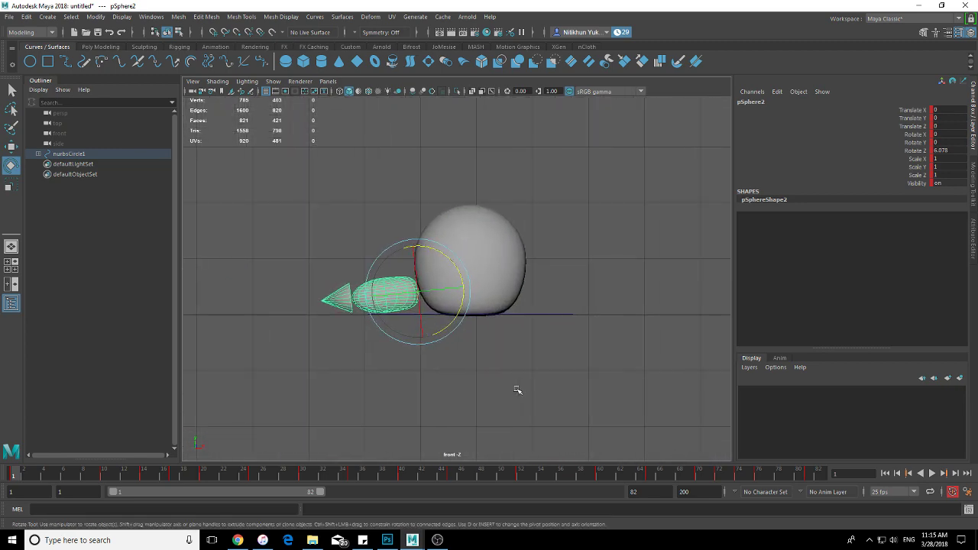
{"action": "left_click", "coordinate": [371, 321]}
{"action": "left_click", "coordinate": [356, 306]}
{"action": "left_click", "coordinate": [334, 312]}
At frame 10, rotate the green cone tip to -36.671 on Z and raise it slightly
{"action": "left_click", "coordinate": [333, 299]}
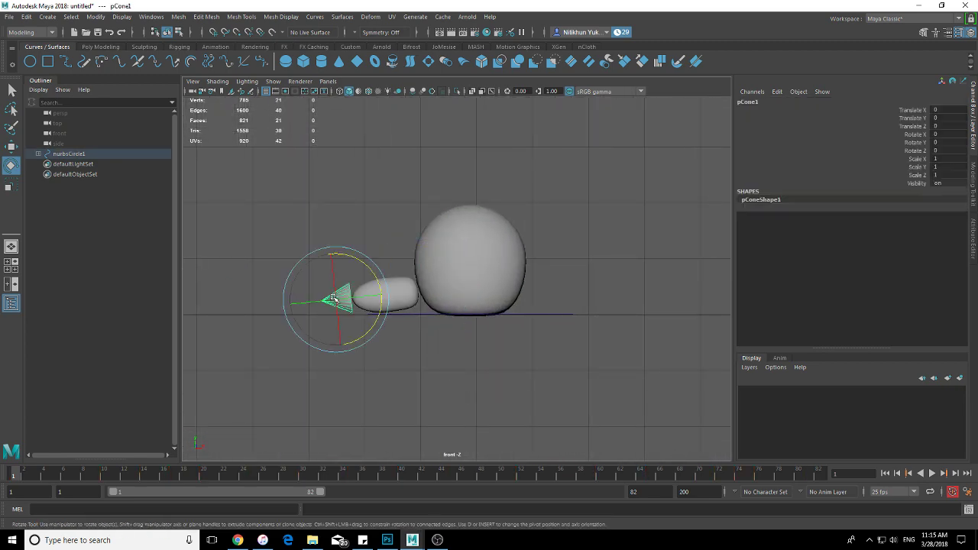
{"action": "middle_click_drag", "start_coordinate": [386, 389], "coordinate": [402, 386], "text": "alt"}
{"action": "left_click_drag", "start_coordinate": [35, 470], "coordinate": [107, 476]}
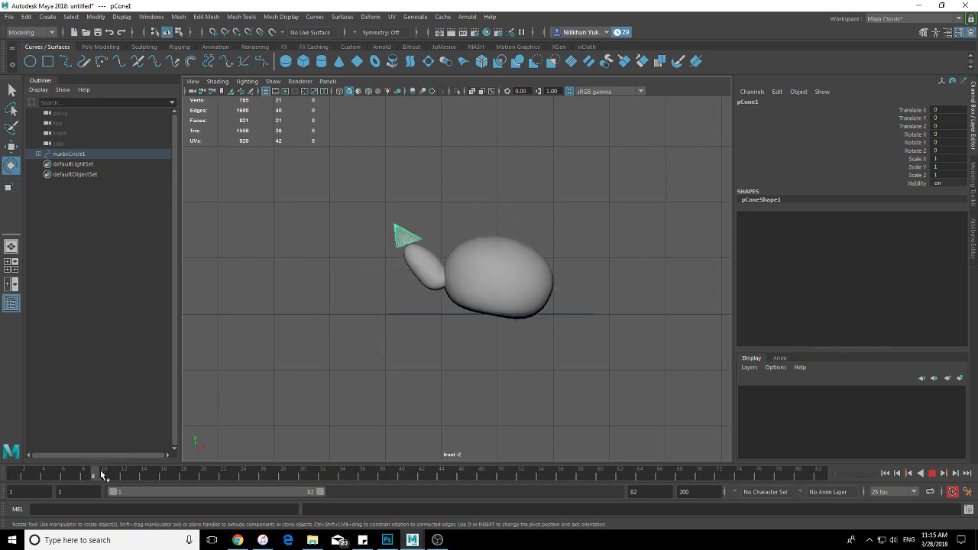
{"action": "right_click_drag", "start_coordinate": [336, 397], "coordinate": [420, 406], "text": "alt"}
{"action": "middle_click_drag", "start_coordinate": [421, 406], "coordinate": [423, 438], "text": "alt"}
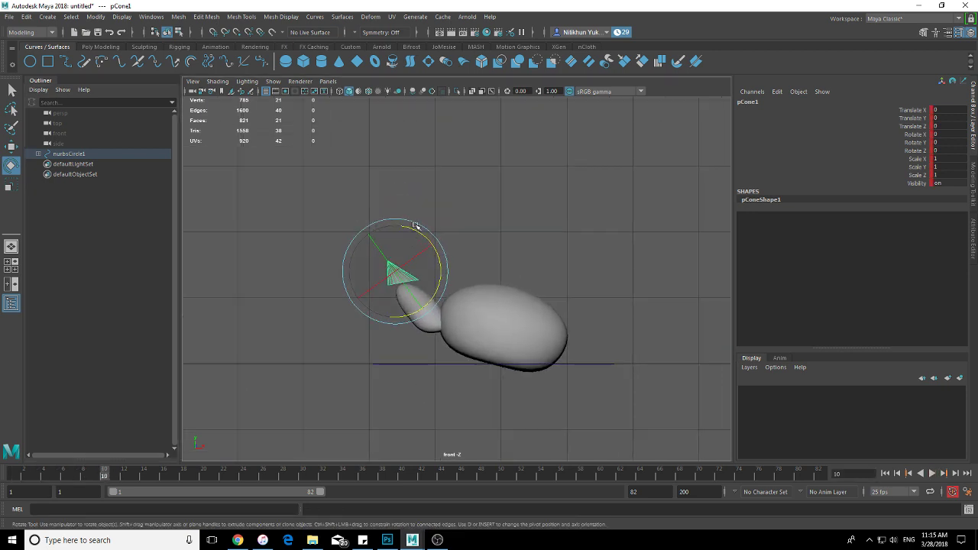
{"action": "mouse_move", "coordinate": [411, 223]}
{"action": "left_mouse_down"}
{"action": "mouse_move", "coordinate": [487, 264]}
{"action": "mouse_move", "coordinate": [491, 408]}
{"action": "mouse_move", "coordinate": [277, 415]}
{"action": "mouse_move", "coordinate": [381, 214]}
{"action": "mouse_move", "coordinate": [495, 206]}
{"action": "left_mouse_up"}
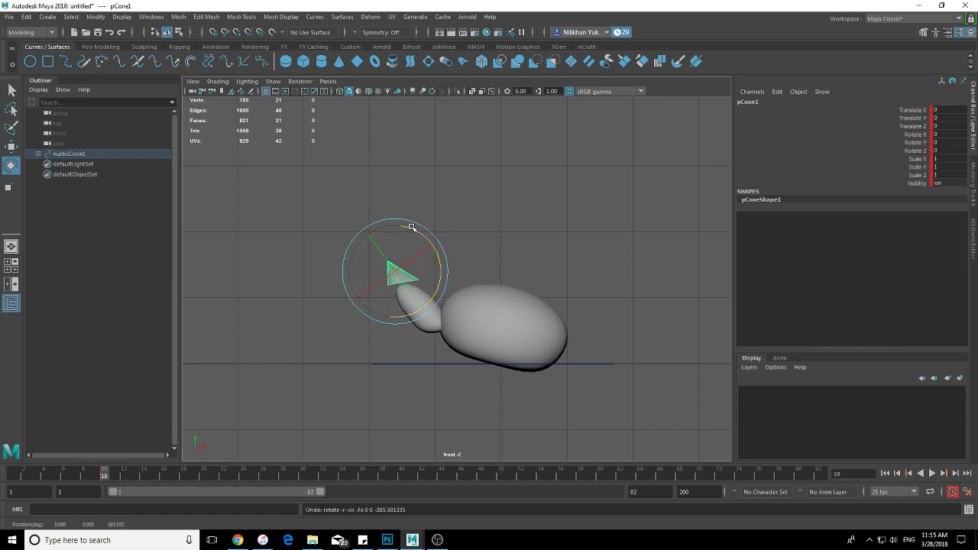
{"action": "key", "text": "w"}
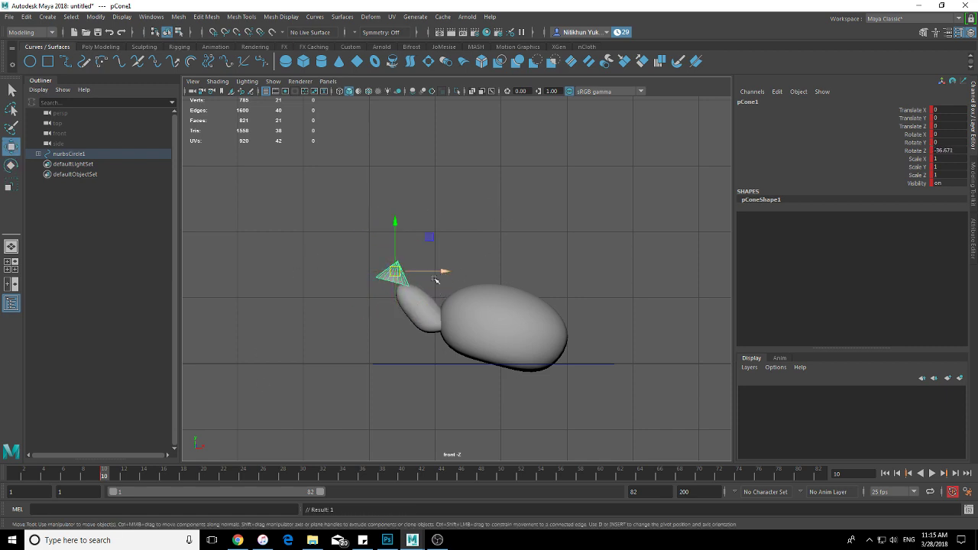
{"action": "left_click_drag", "start_coordinate": [434, 275], "coordinate": [443, 270]}
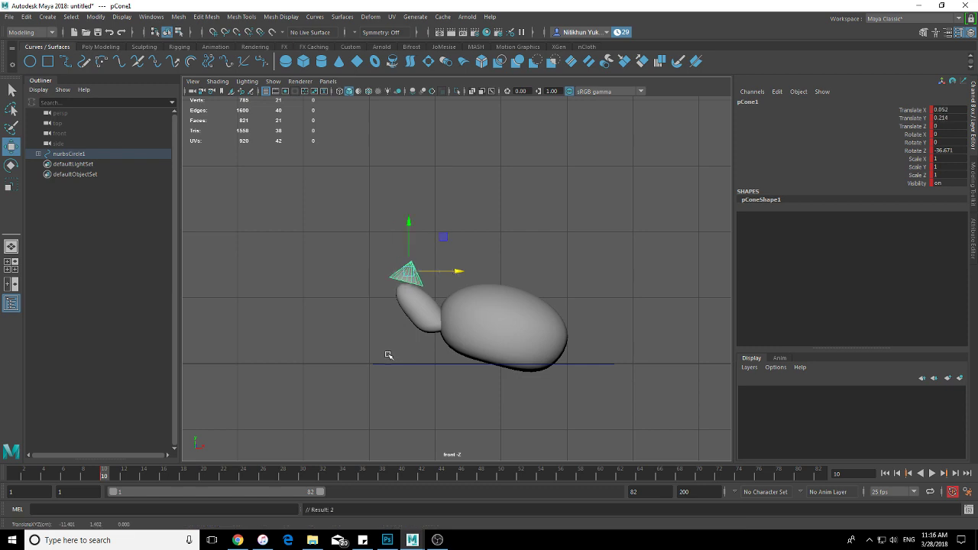
Rotate the cone tip back toward level at frame 1, preview to frame 18, and play back
{"action": "left_click_drag", "start_coordinate": [108, 475], "coordinate": [10, 475]}
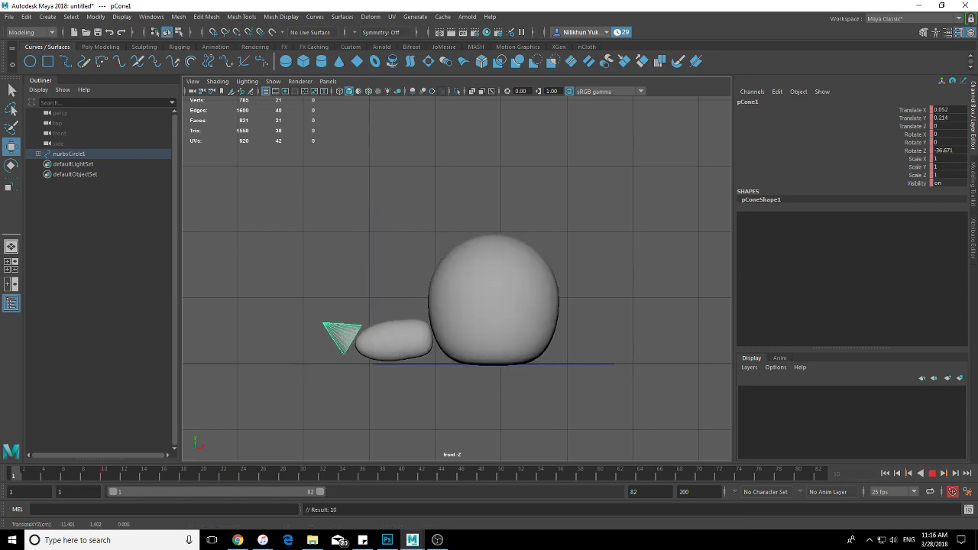
{"action": "key", "text": "e"}
{"action": "left_click", "coordinate": [346, 288]}
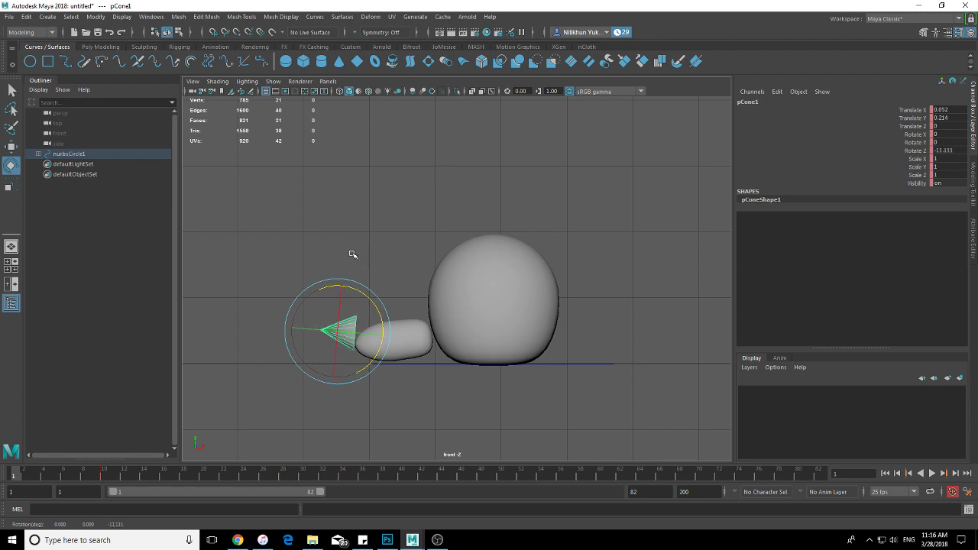
{"action": "key", "text": "w"}
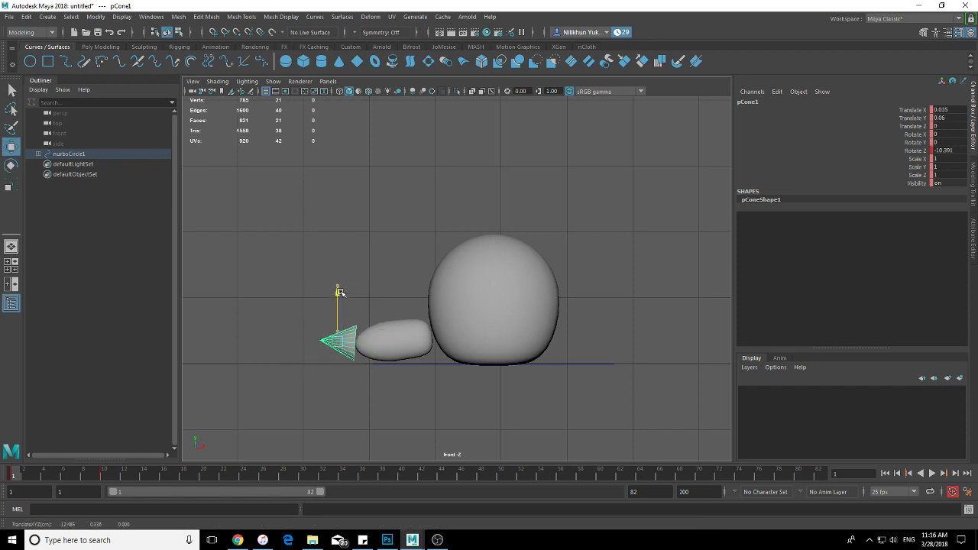
{"action": "left_click_drag", "start_coordinate": [21, 471], "coordinate": [204, 474]}
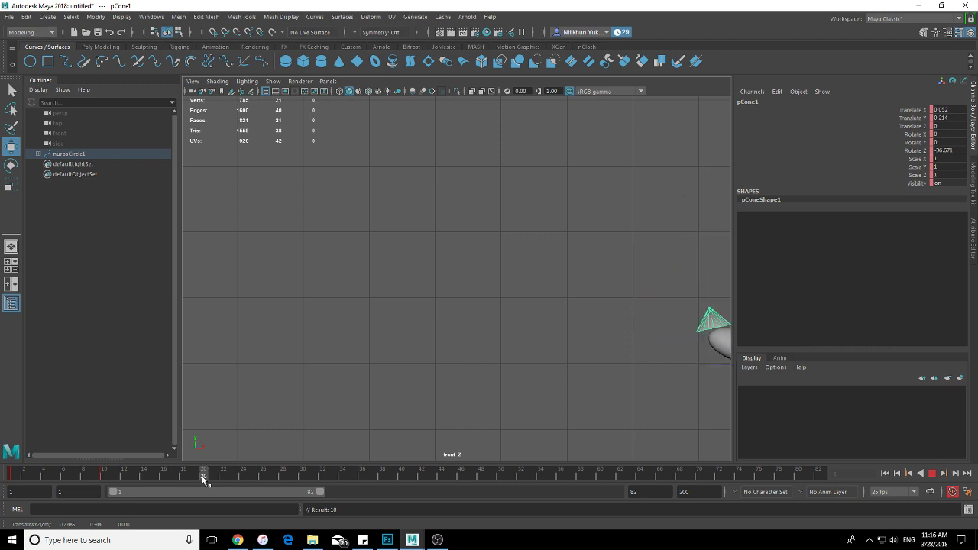
{"action": "key", "text": "alt+v"}
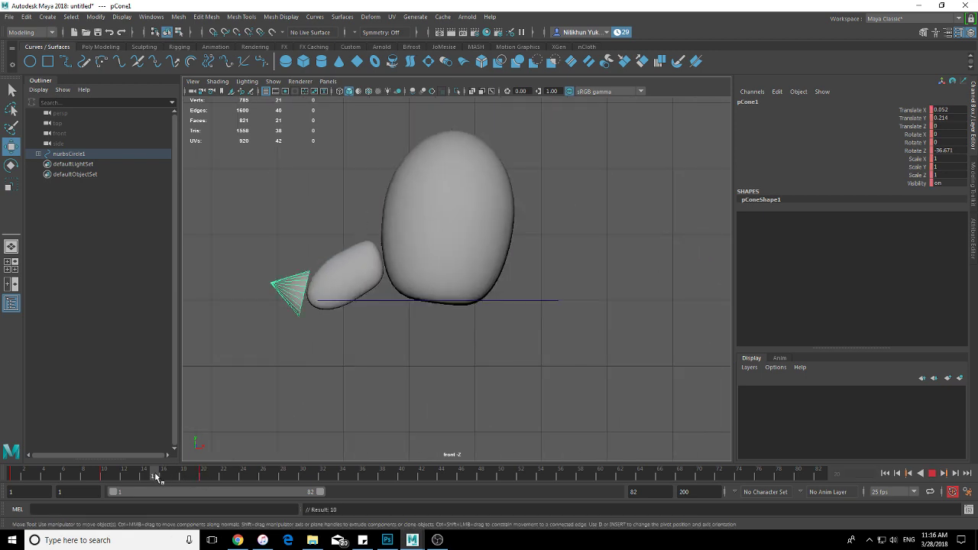
Re-tilt and nudge the cone tip around frame 15, scrubbing to check the motion
{"action": "middle_click_drag", "start_coordinate": [358, 352], "coordinate": [388, 354], "text": "alt"}
{"action": "key", "text": "e"}
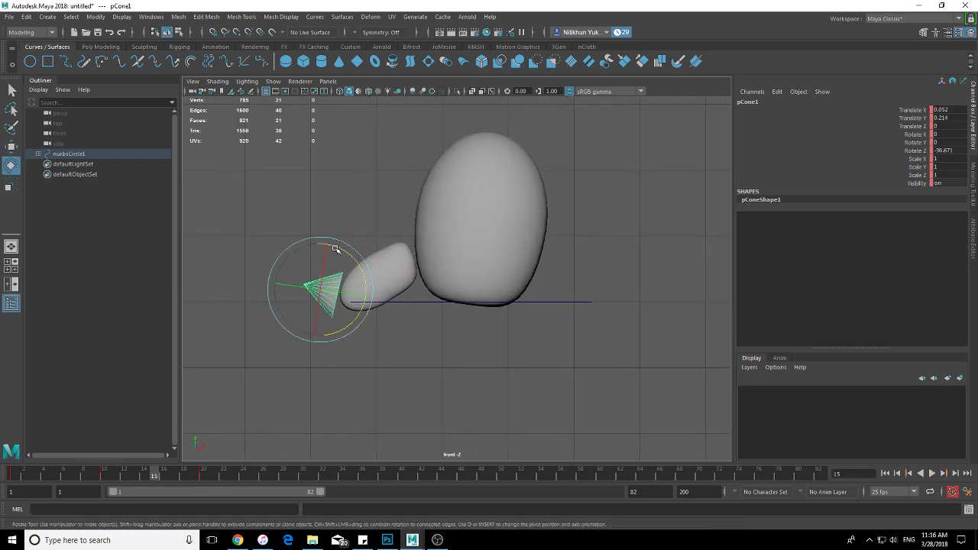
{"action": "left_click_drag", "start_coordinate": [334, 248], "coordinate": [325, 275]}
{"action": "key", "text": "w"}
{"action": "left_click_drag", "start_coordinate": [376, 311], "coordinate": [381, 312]}
{"action": "key", "text": "e"}
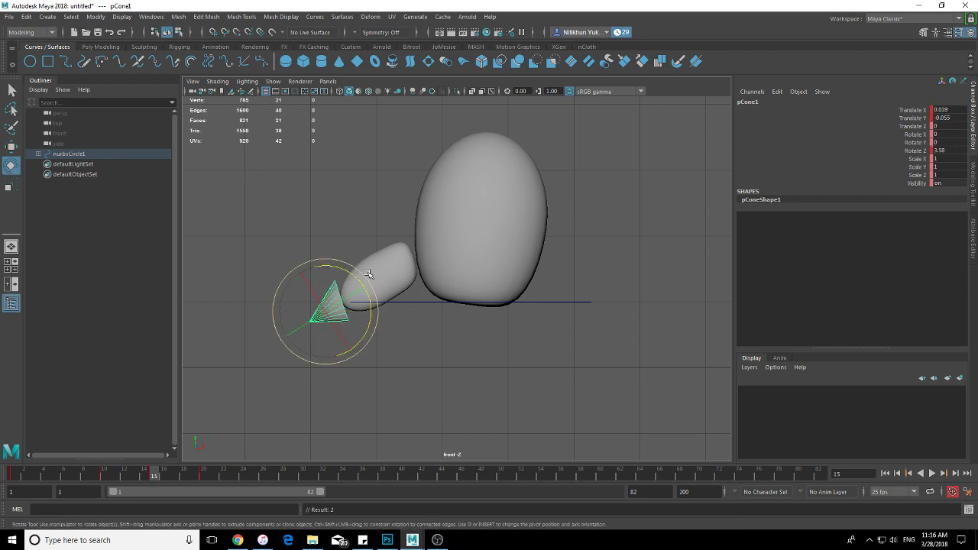
{"action": "left_click_drag", "start_coordinate": [352, 274], "coordinate": [324, 266]}
{"action": "key", "text": "w"}
{"action": "mouse_move", "coordinate": [141, 475]}
{"action": "left_mouse_down"}
{"action": "mouse_move", "coordinate": [169, 475]}
{"action": "mouse_move", "coordinate": [154, 475]}
{"action": "left_mouse_up"}
{"action": "mouse_move", "coordinate": [333, 262]}
{"action": "left_mouse_down"}
{"action": "mouse_move", "coordinate": [327, 269]}
{"action": "mouse_move", "coordinate": [344, 278]}
{"action": "left_mouse_up"}
{"action": "key", "text": "e"}
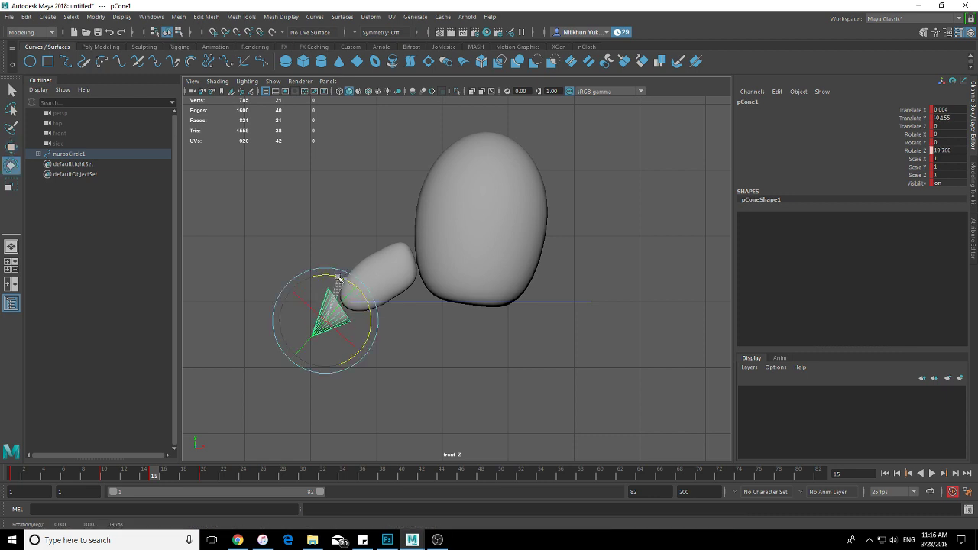
{"action": "key", "text": "w"}
{"action": "left_click_drag", "start_coordinate": [375, 319], "coordinate": [378, 320]}
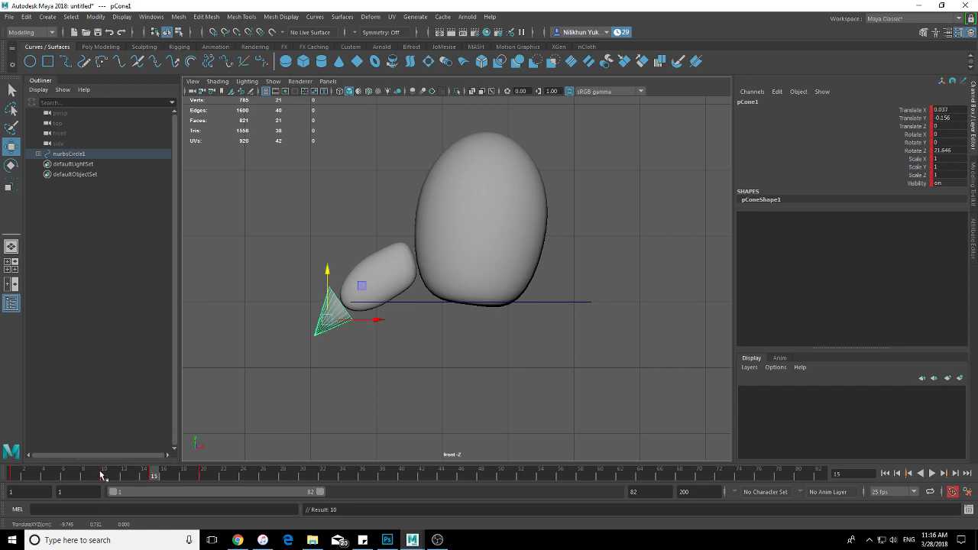
Rotate the cone tip at frame 20 and nudge it sideways
{"action": "left_click_drag", "start_coordinate": [101, 475], "coordinate": [194, 470]}
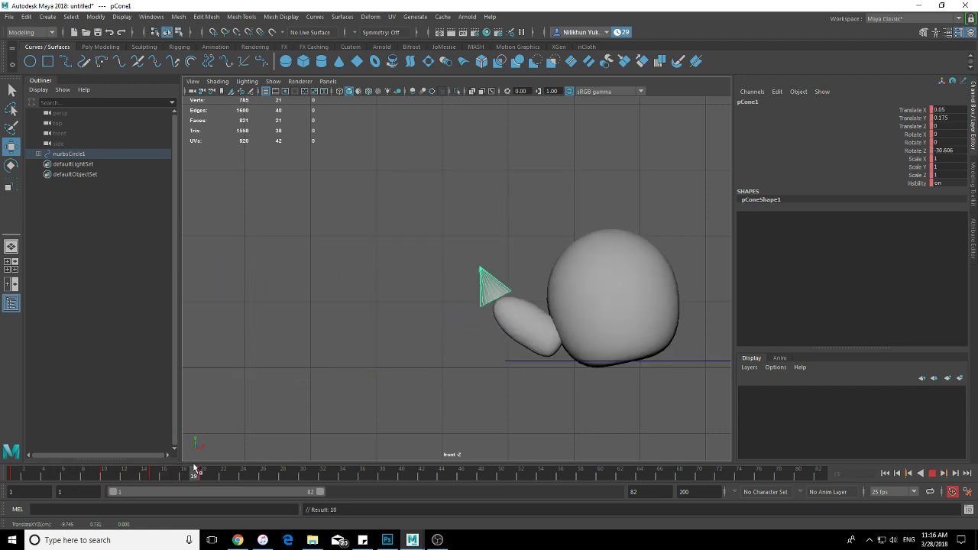
{"action": "left_click_drag", "start_coordinate": [195, 467], "coordinate": [203, 470]}
{"action": "key", "text": "e"}
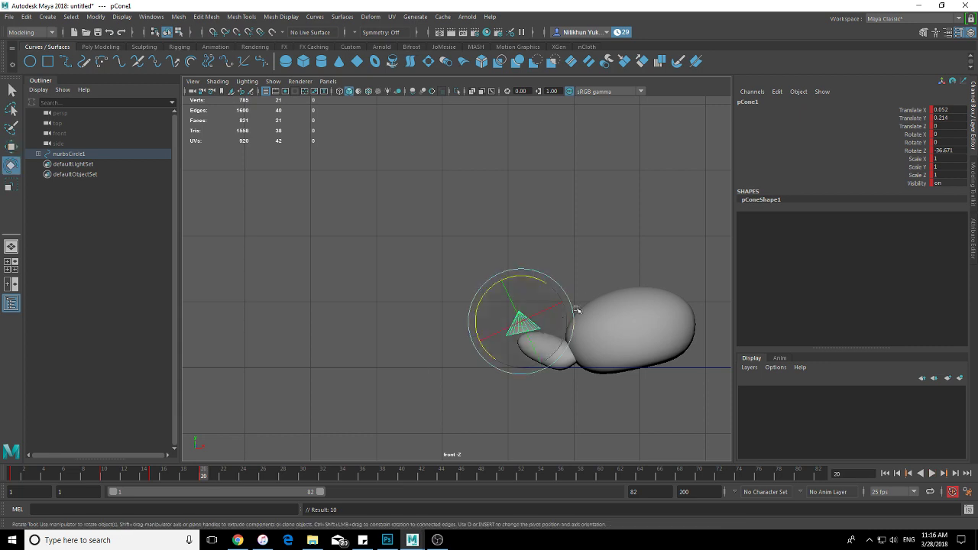
{"action": "left_click", "coordinate": [542, 280]}
{"action": "key", "text": "w"}
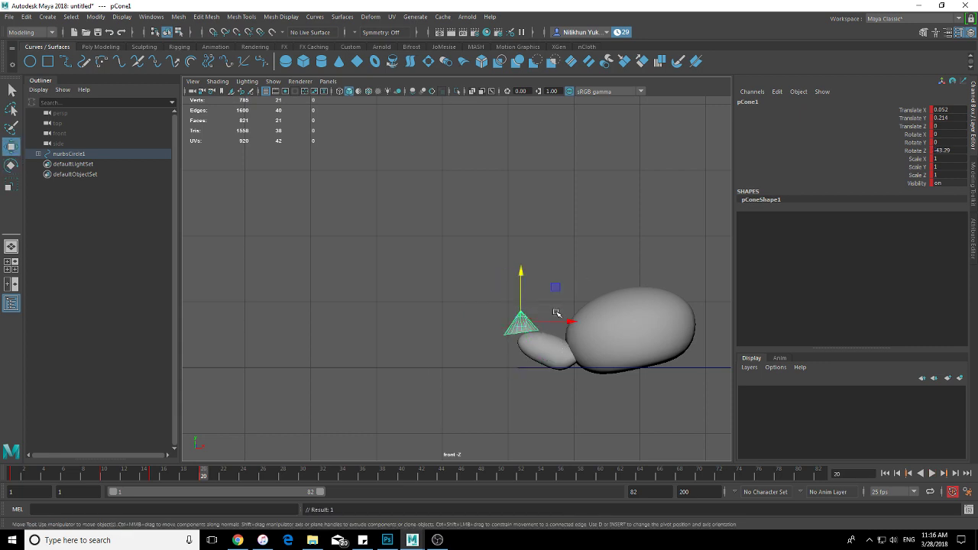
{"action": "left_click_drag", "start_coordinate": [562, 321], "coordinate": [565, 321]}
After playback, tilt the cone tip to Rotate Z -10.674 at frame 23 and shift it left
{"action": "key", "text": "alt+v"}
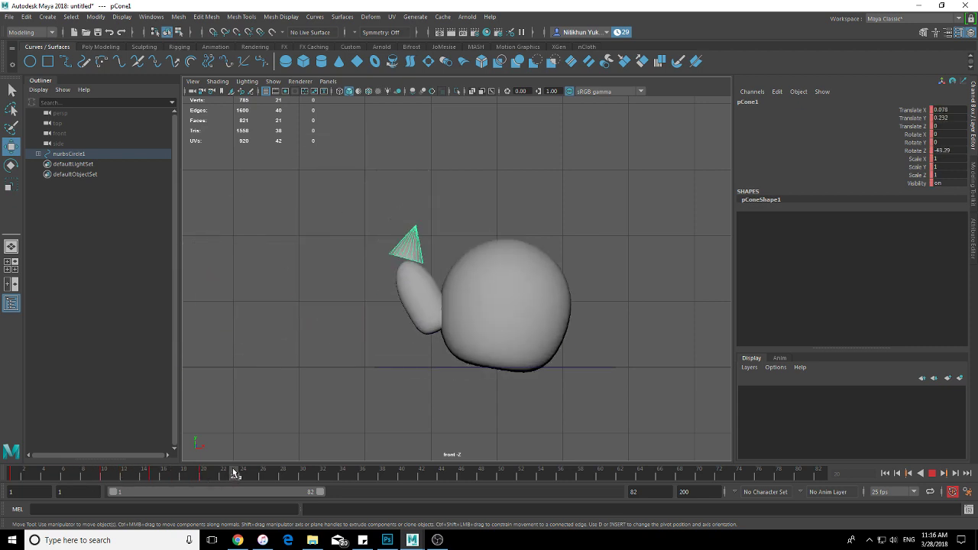
{"action": "mouse_move", "coordinate": [235, 474]}
{"action": "left_mouse_down"}
{"action": "mouse_move", "coordinate": [110, 476]}
{"action": "mouse_move", "coordinate": [282, 475]}
{"action": "mouse_move", "coordinate": [243, 477]}
{"action": "mouse_move", "coordinate": [253, 481]}
{"action": "left_mouse_up"}
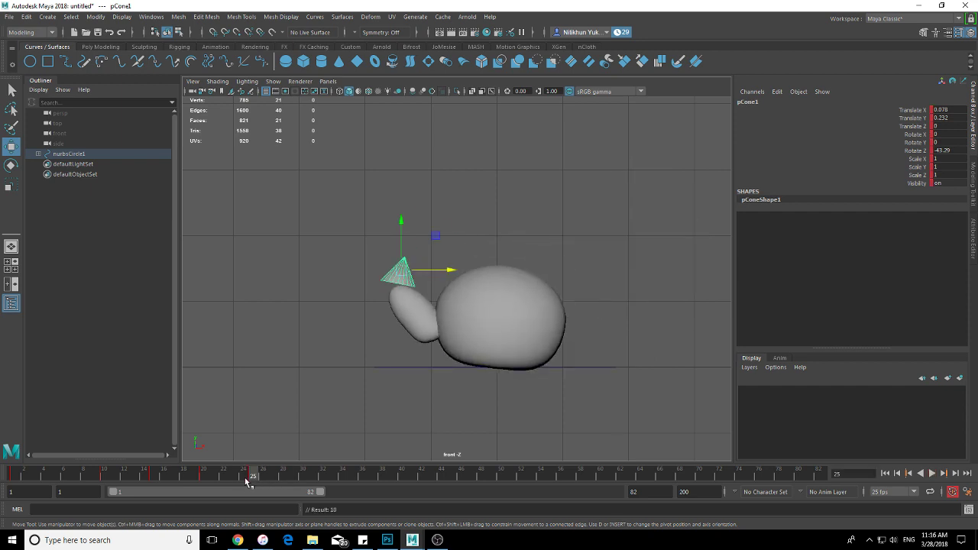
{"action": "key", "text": "alt+v"}
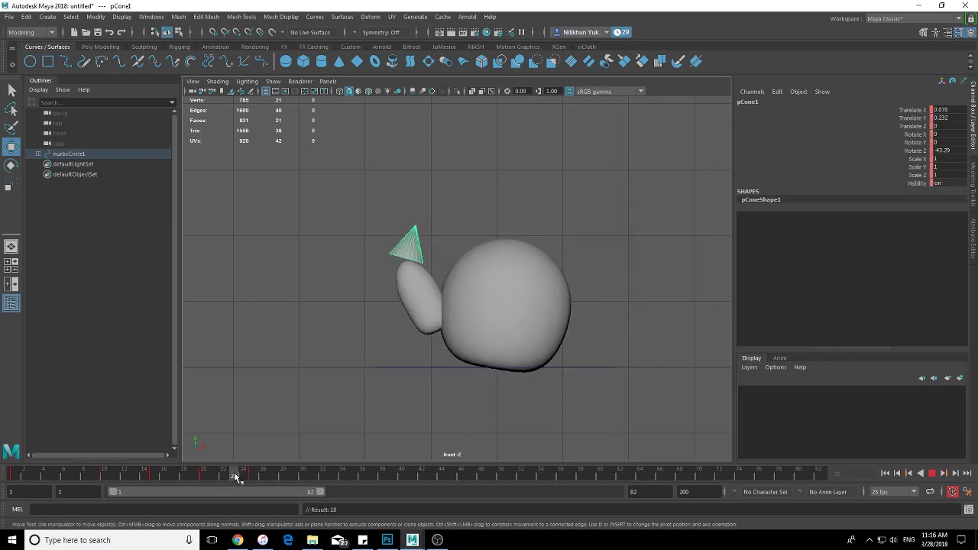
{"action": "key", "text": "alt+v"}
{"action": "key", "text": "e"}
{"action": "left_click_drag", "start_coordinate": [436, 208], "coordinate": [428, 212]}
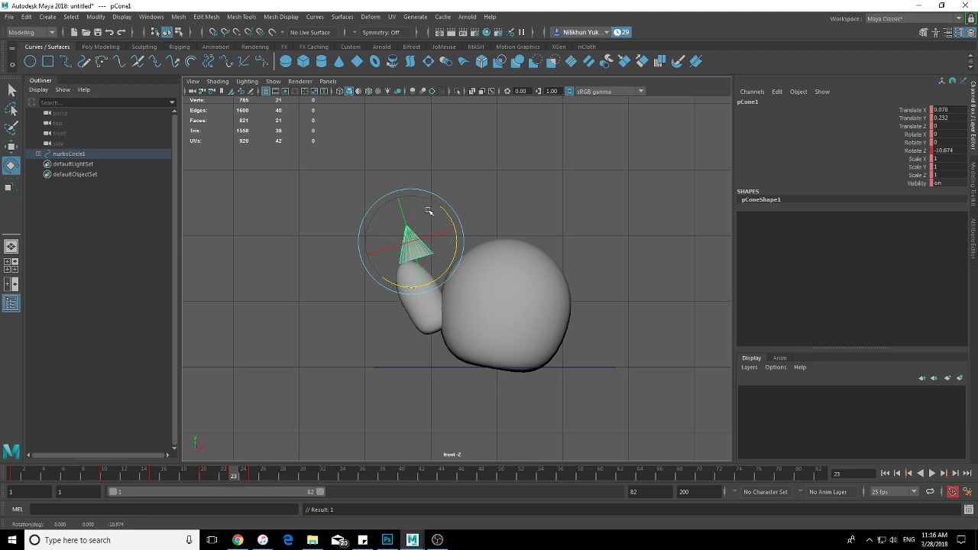
{"action": "key", "text": "w"}
{"action": "left_click_drag", "start_coordinate": [456, 242], "coordinate": [448, 243]}
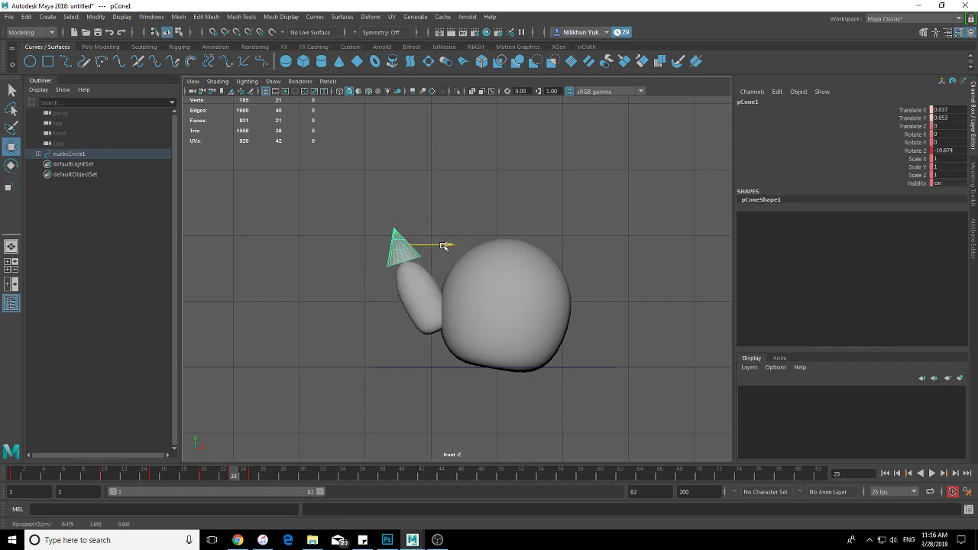
Tilt the cone tip back toward upright at frame 30 and scrub to check
{"action": "key", "text": "alt+v"}
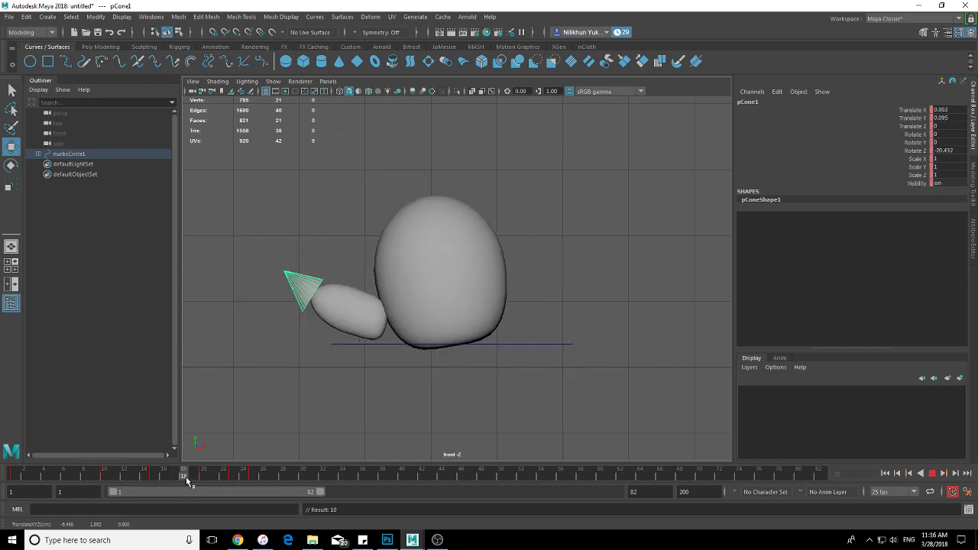
{"action": "mouse_move", "coordinate": [264, 479]}
{"action": "left_mouse_down"}
{"action": "mouse_move", "coordinate": [372, 477]}
{"action": "mouse_move", "coordinate": [356, 482]}
{"action": "left_mouse_up"}
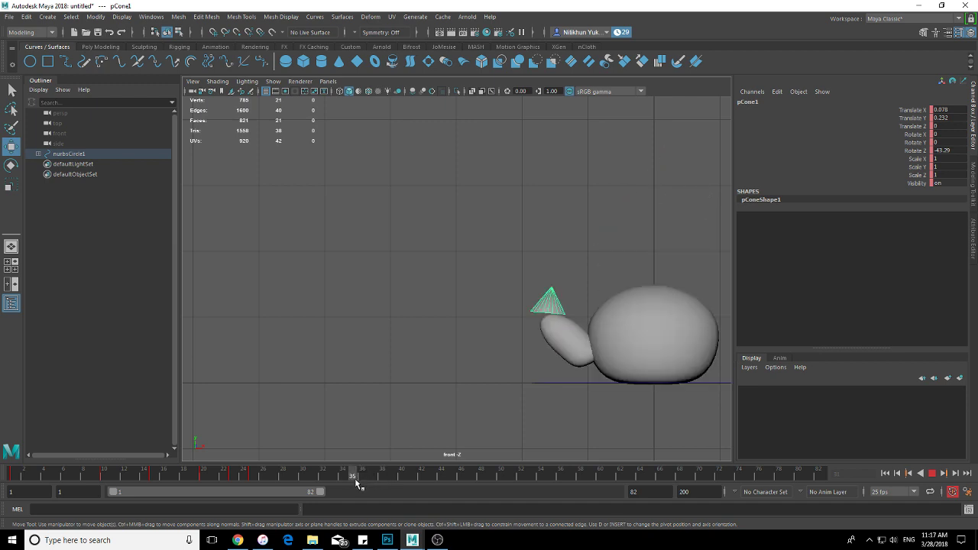
{"action": "middle_click_drag", "start_coordinate": [538, 399], "coordinate": [413, 398], "text": "alt"}
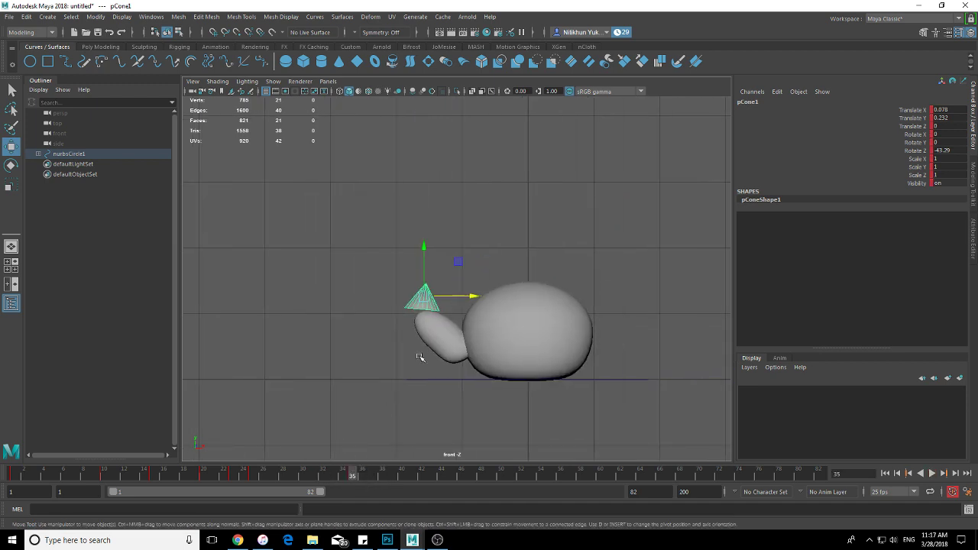
{"action": "key", "text": "e"}
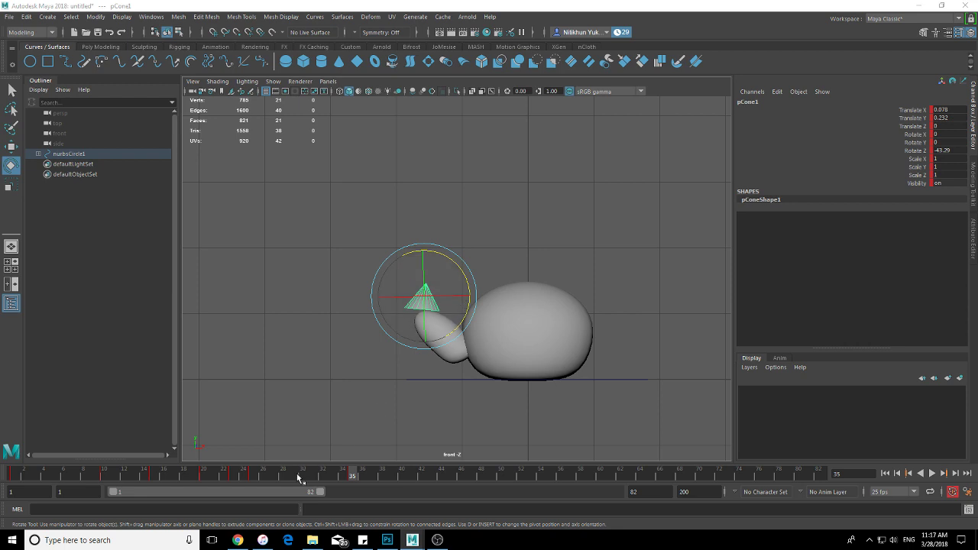
{"action": "left_click", "coordinate": [295, 477]}
{"action": "left_click_drag", "start_coordinate": [284, 474], "coordinate": [303, 479]}
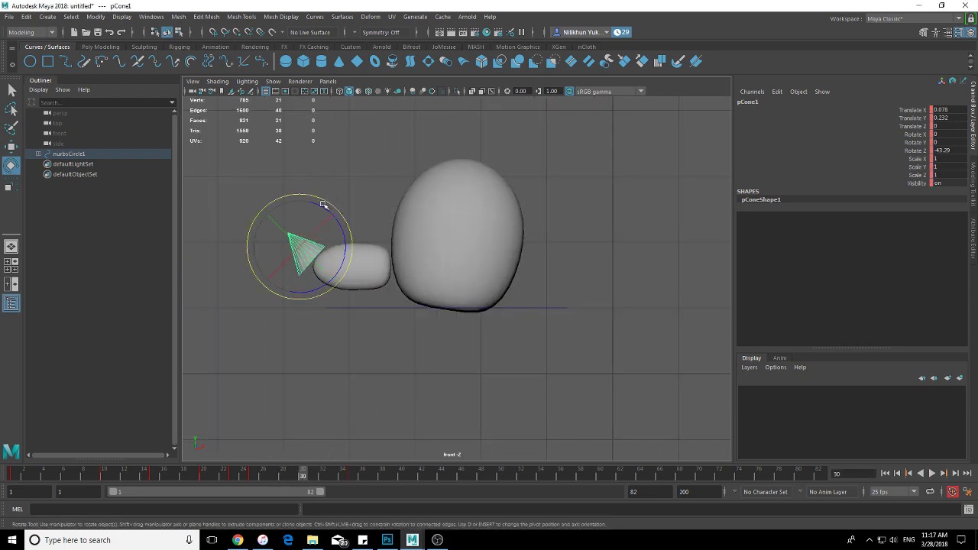
{"action": "mouse_move", "coordinate": [323, 205]}
{"action": "left_mouse_down"}
{"action": "mouse_move", "coordinate": [284, 196]}
{"action": "mouse_move", "coordinate": [302, 232]}
{"action": "mouse_move", "coordinate": [296, 220]}
{"action": "left_mouse_up"}
{"action": "key", "text": "w"}
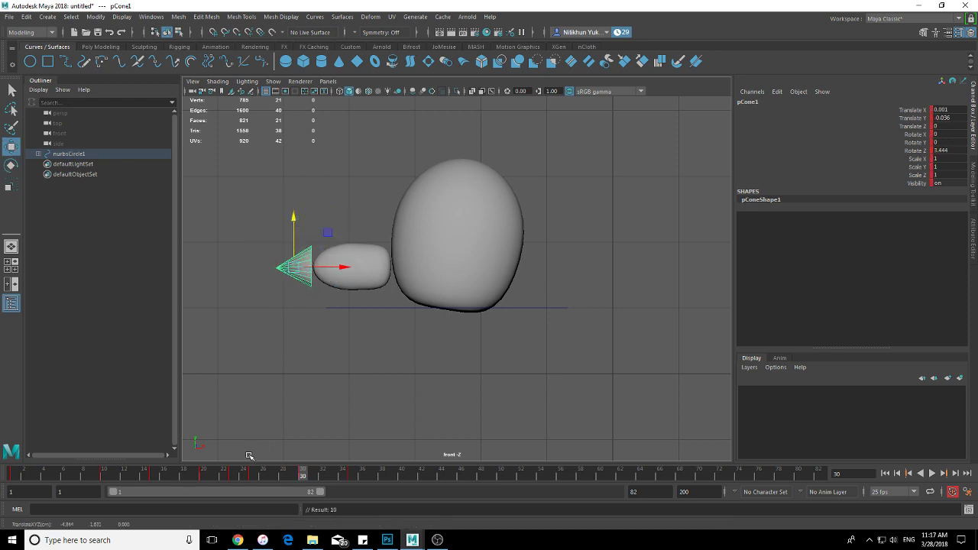
{"action": "mouse_move", "coordinate": [241, 473]}
{"action": "left_mouse_down"}
{"action": "mouse_move", "coordinate": [191, 475]}
{"action": "mouse_move", "coordinate": [334, 473]}
{"action": "mouse_move", "coordinate": [306, 474]}
{"action": "left_mouse_up"}
Tilt the cone tip further at frame 30 (Z 17.048) and scrub to review the tail
{"action": "key", "text": "e"}
{"action": "left_click_drag", "start_coordinate": [324, 231], "coordinate": [310, 223]}
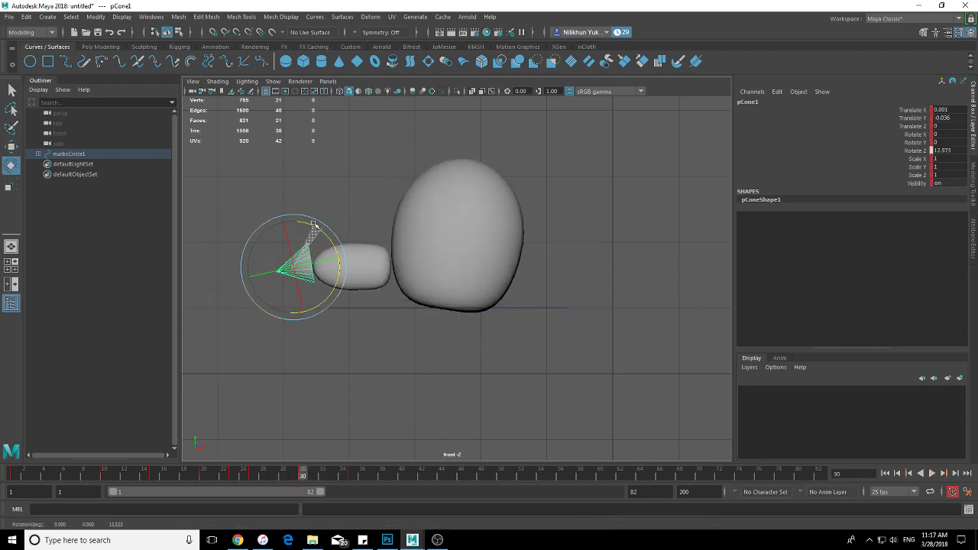
{"action": "key", "text": "w"}
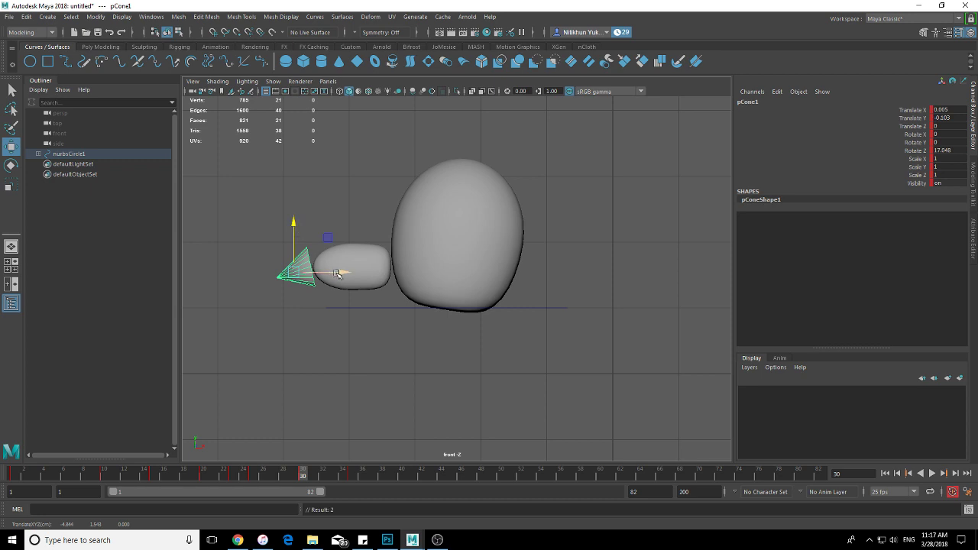
{"action": "mouse_move", "coordinate": [294, 480]}
{"action": "left_mouse_down"}
{"action": "mouse_move", "coordinate": [211, 472]}
{"action": "mouse_move", "coordinate": [375, 476]}
{"action": "left_mouse_up"}
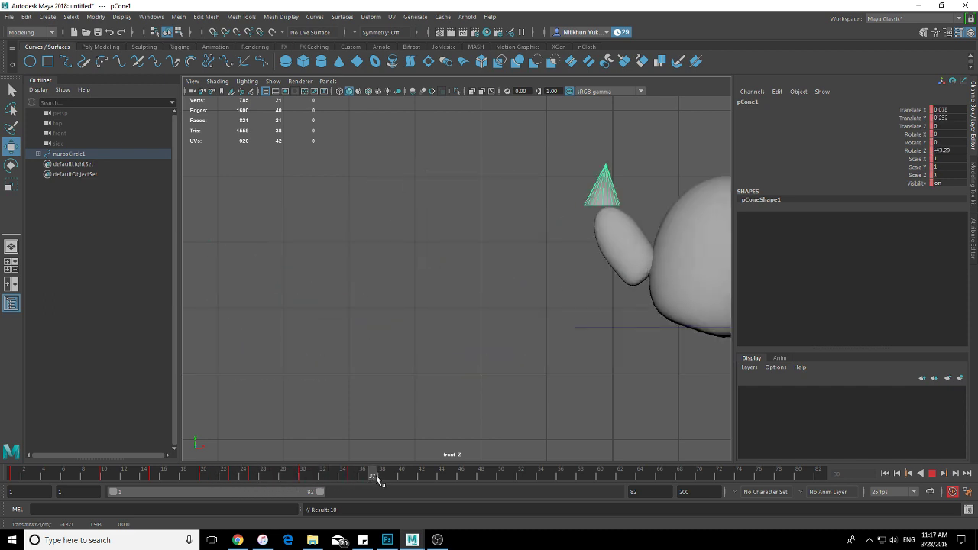
Tilt the cone tip further back at frame 45
{"action": "middle_click_drag", "start_coordinate": [541, 441], "coordinate": [327, 422], "text": "alt"}
{"action": "mouse_move", "coordinate": [372, 474]}
{"action": "left_mouse_down"}
{"action": "mouse_move", "coordinate": [464, 477]}
{"action": "mouse_move", "coordinate": [441, 474]}
{"action": "mouse_move", "coordinate": [451, 480]}
{"action": "left_mouse_up"}
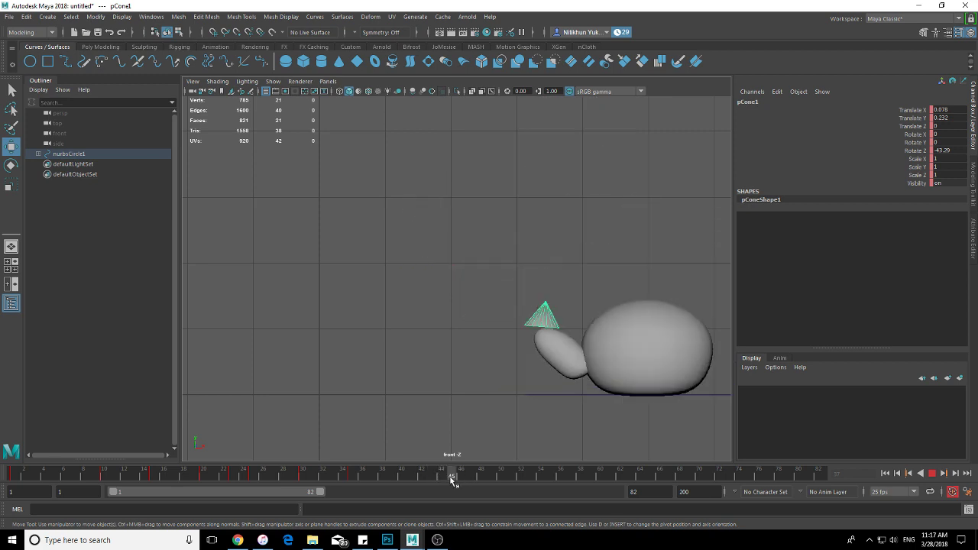
{"action": "middle_click_drag", "start_coordinate": [560, 417], "coordinate": [444, 412], "text": "alt"}
{"action": "key", "text": "e"}
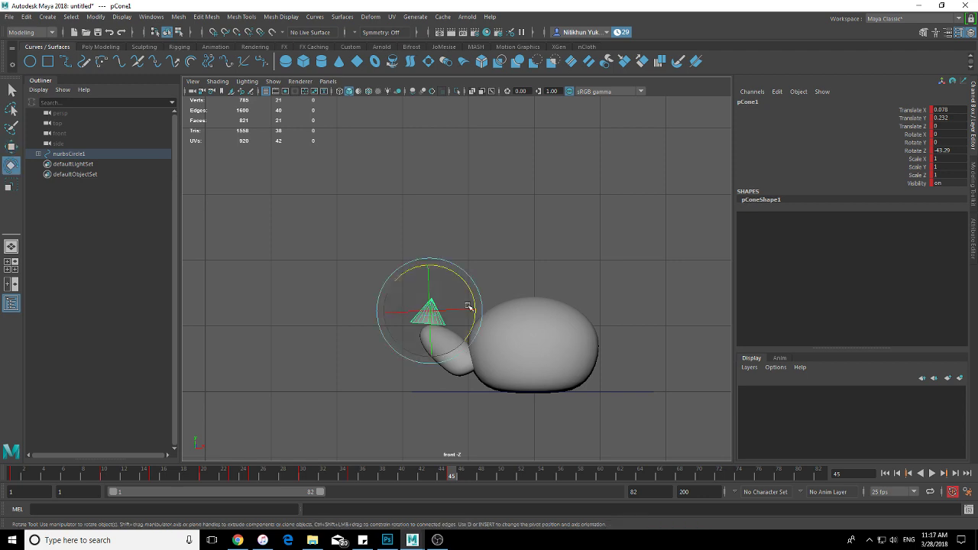
{"action": "left_click_drag", "start_coordinate": [471, 290], "coordinate": [482, 310]}
{"action": "key", "text": "w"}
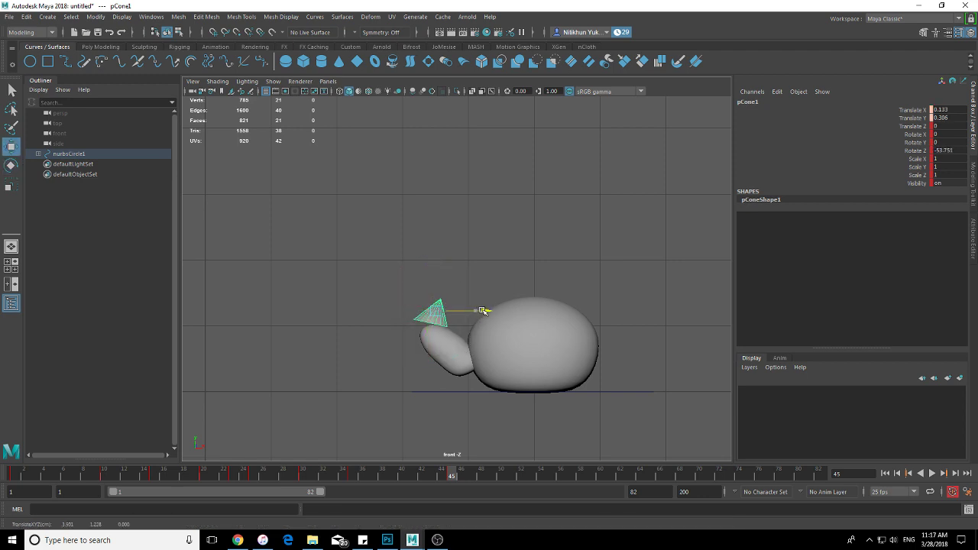
At frame 40, swing the cone tip to Z 47.026 and lower it onto the tail
{"action": "left_click_drag", "start_coordinate": [411, 476], "coordinate": [402, 476]}
{"action": "key", "text": "e"}
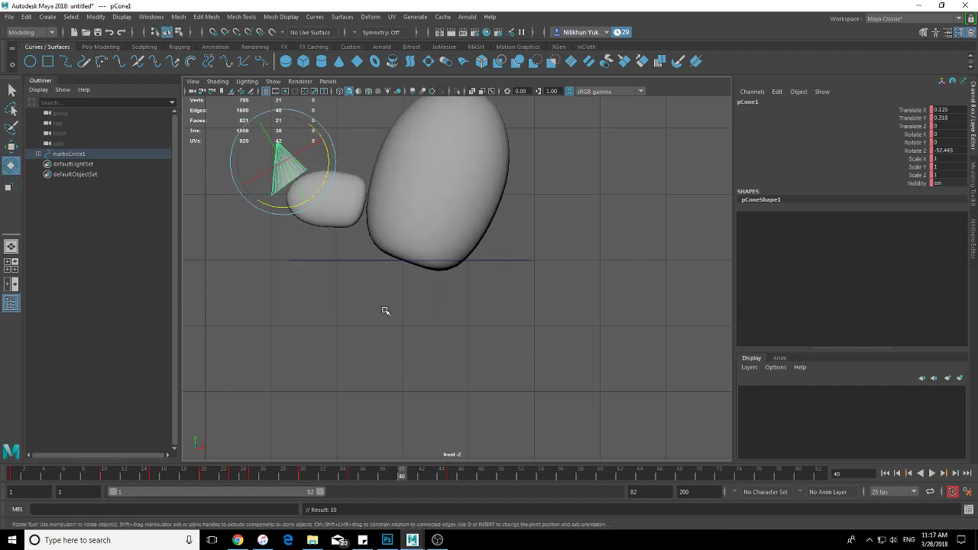
{"action": "middle_click_drag", "start_coordinate": [350, 182], "coordinate": [382, 199], "text": "alt"}
{"action": "mouse_move", "coordinate": [342, 143]}
{"action": "left_mouse_down"}
{"action": "mouse_move", "coordinate": [296, 128]}
{"action": "mouse_move", "coordinate": [250, 138]}
{"action": "left_mouse_up"}
{"action": "key", "text": "w"}
{"action": "left_click_drag", "start_coordinate": [333, 177], "coordinate": [340, 178]}
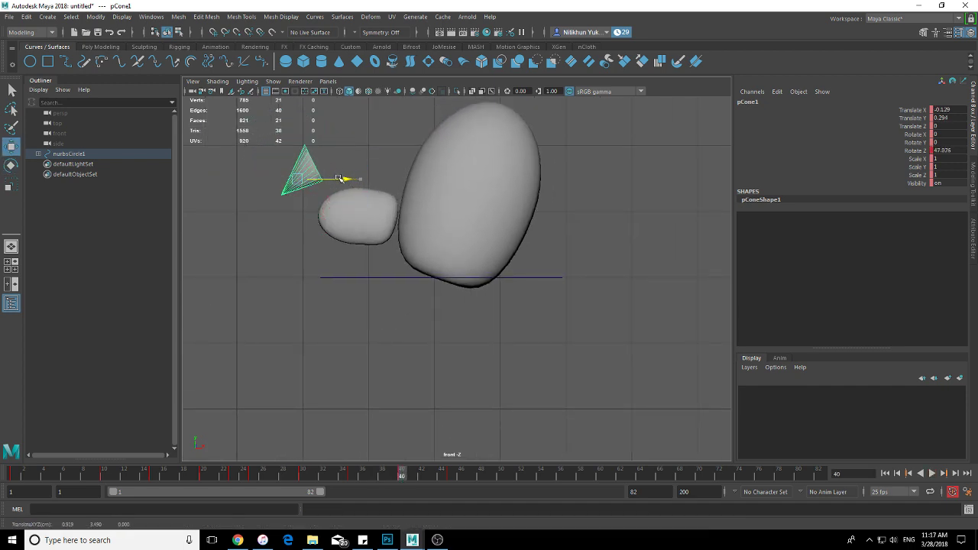
{"action": "left_click_drag", "start_coordinate": [296, 131], "coordinate": [304, 180]}
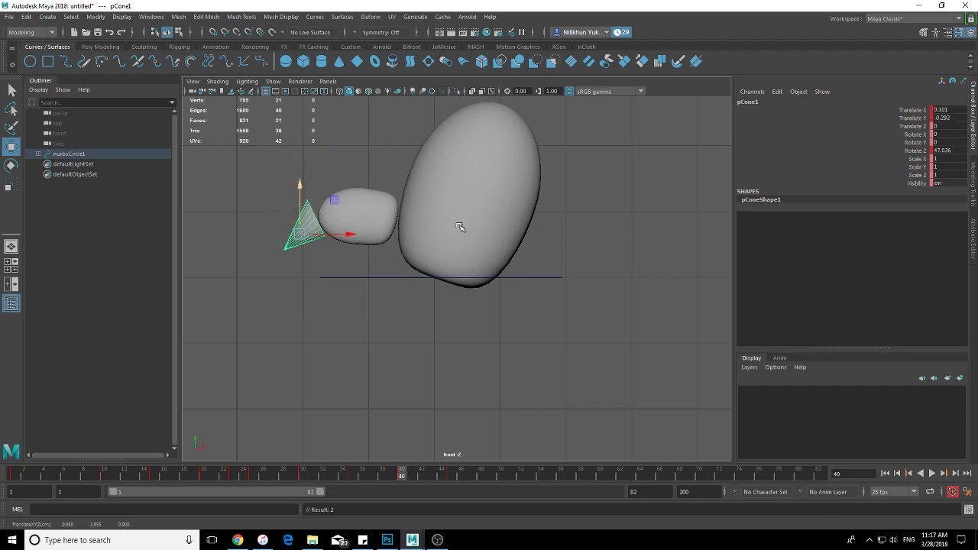
Zoom out and scrub the animation to review the new cone poses
{"action": "right_click_drag", "start_coordinate": [459, 226], "coordinate": [390, 233], "text": "alt"}
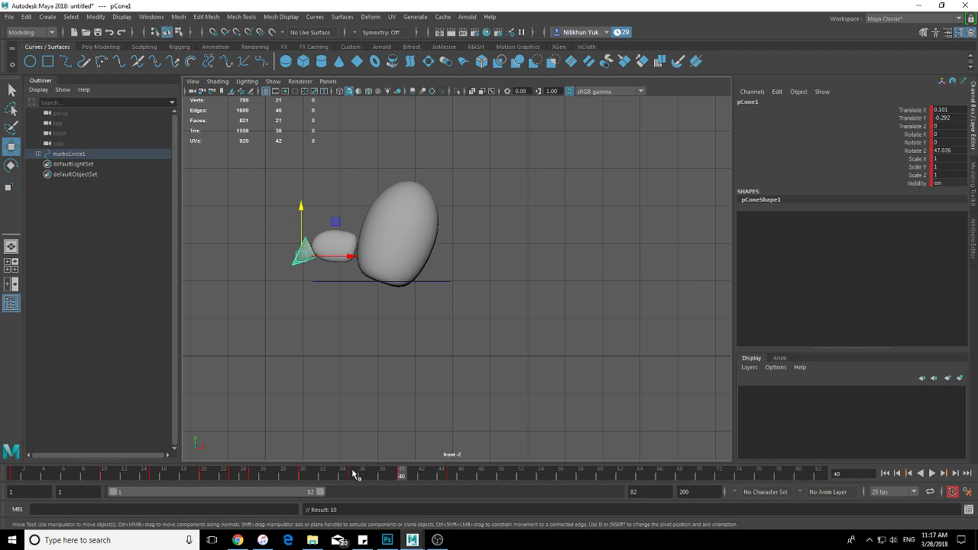
{"action": "mouse_move", "coordinate": [354, 474]}
{"action": "left_mouse_down"}
{"action": "mouse_move", "coordinate": [321, 474]}
{"action": "mouse_move", "coordinate": [552, 475]}
{"action": "mouse_move", "coordinate": [594, 488]}
{"action": "left_mouse_up"}
{"action": "mouse_move", "coordinate": [581, 443]}
{"action": "middle_mouse_down", "text": "alt"}
{"action": "mouse_move", "coordinate": [539, 390]}
{"action": "mouse_move", "coordinate": [395, 382]}
{"action": "mouse_move", "coordinate": [482, 401]}
{"action": "mouse_move", "coordinate": [380, 403]}
{"action": "middle_mouse_up", "text": "alt"}
{"action": "right_click_drag", "start_coordinate": [380, 403], "coordinate": [537, 406], "text": "alt"}
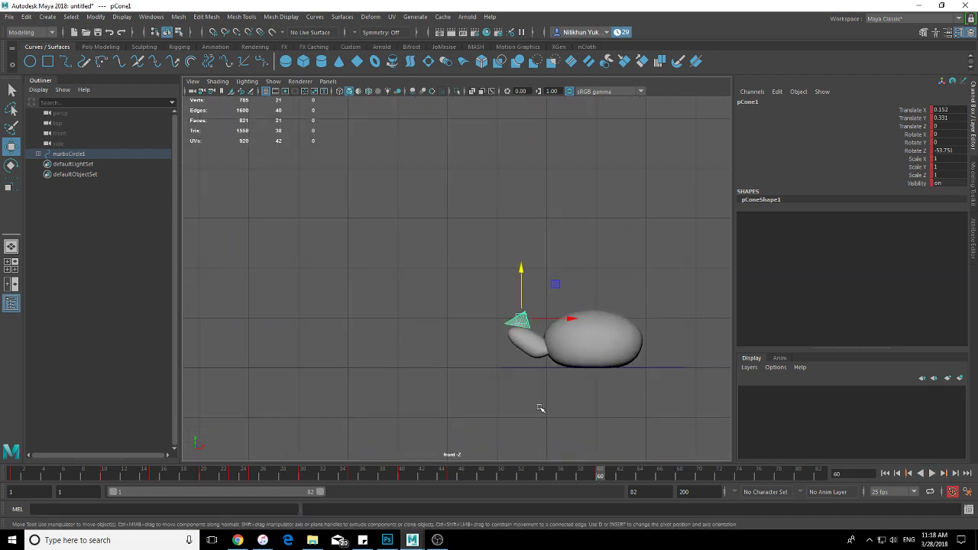
Tilt the cone tip at frame 52
{"action": "mouse_move", "coordinate": [581, 472]}
{"action": "left_mouse_down"}
{"action": "mouse_move", "coordinate": [431, 477]}
{"action": "mouse_move", "coordinate": [608, 471]}
{"action": "mouse_move", "coordinate": [525, 483]}
{"action": "left_mouse_up"}
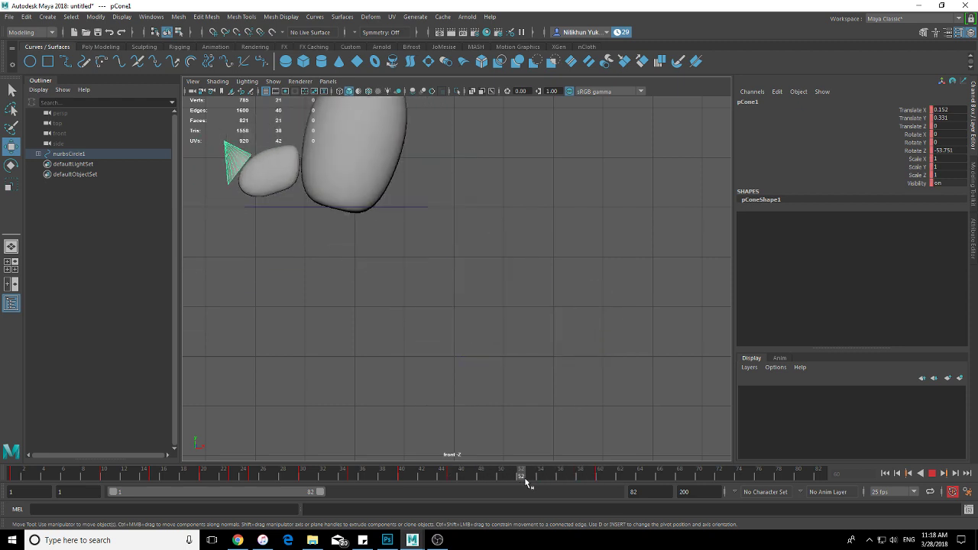
{"action": "middle_click_drag", "start_coordinate": [369, 344], "coordinate": [483, 415], "text": "alt"}
{"action": "key", "text": "e"}
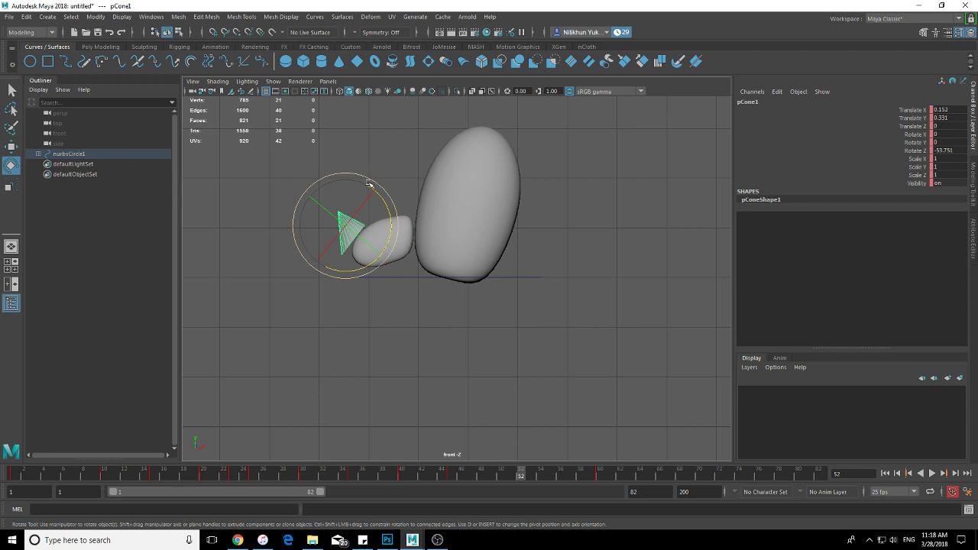
{"action": "mouse_move", "coordinate": [384, 201]}
{"action": "left_mouse_down"}
{"action": "mouse_move", "coordinate": [355, 178]}
{"action": "mouse_move", "coordinate": [316, 182]}
{"action": "mouse_move", "coordinate": [346, 205]}
{"action": "left_mouse_up"}
{"action": "key", "text": "w"}
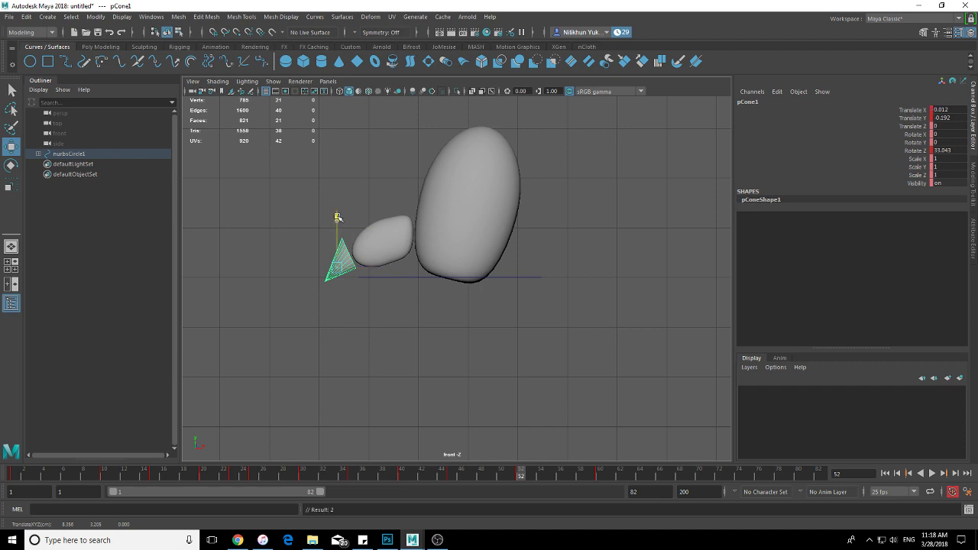
Play the animation, then tilt the cone tip slightly at frame 65
{"action": "key", "text": "alt+v"}
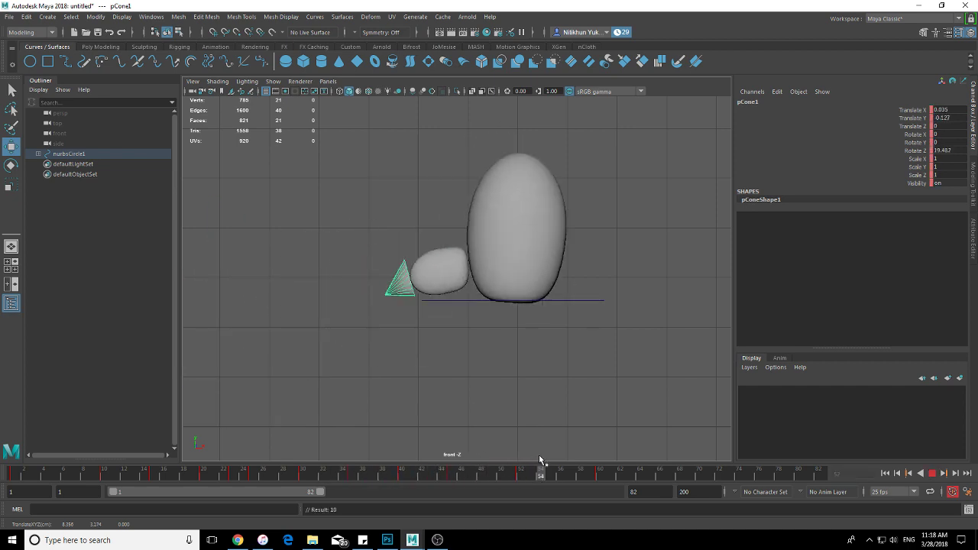
{"action": "left_click", "coordinate": [624, 475]}
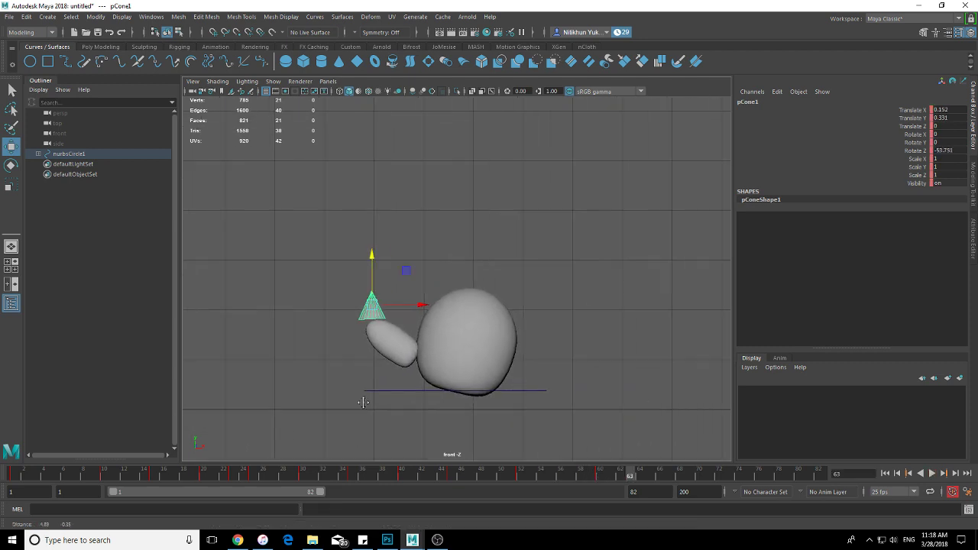
{"action": "left_click_drag", "start_coordinate": [624, 475], "coordinate": [700, 475]}
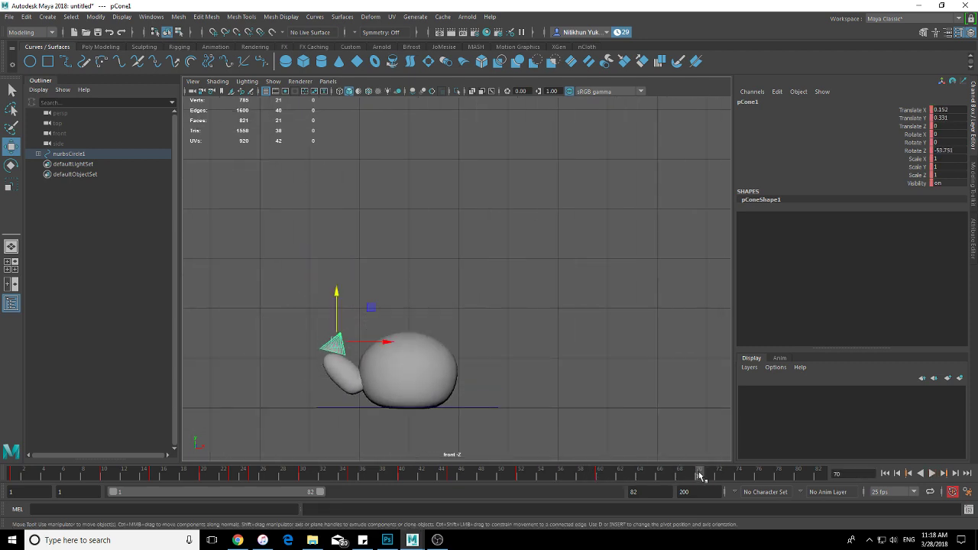
{"action": "left_click", "coordinate": [654, 477]}
{"action": "key", "text": "alt+v"}
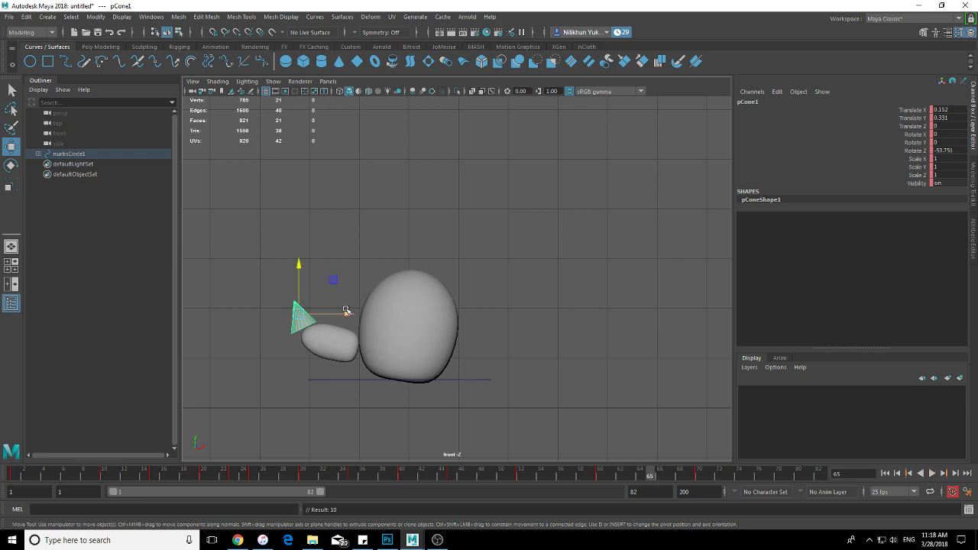
{"action": "key", "text": "e"}
{"action": "mouse_move", "coordinate": [327, 283]}
{"action": "left_mouse_down"}
{"action": "mouse_move", "coordinate": [311, 272]}
{"action": "mouse_move", "coordinate": [297, 283]}
{"action": "left_mouse_up"}
{"action": "key", "text": "w"}
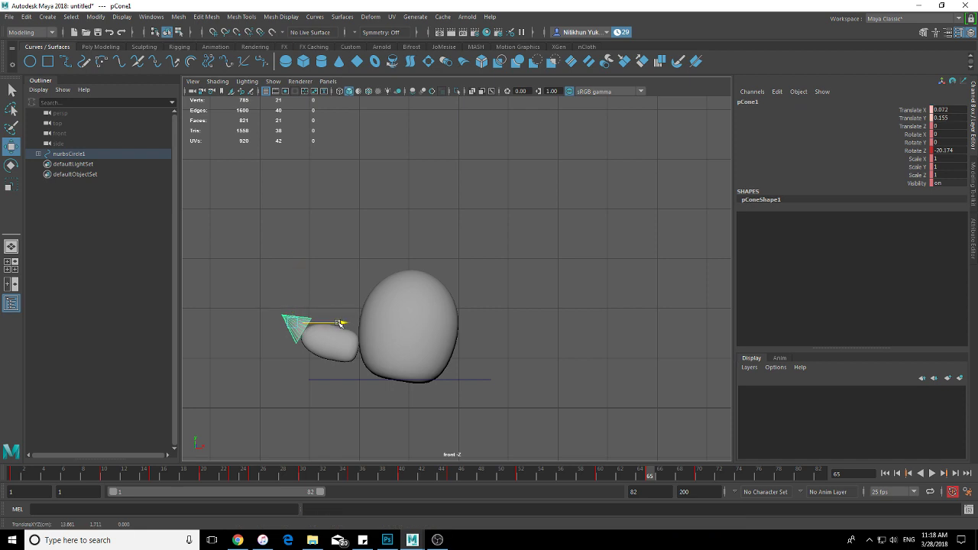
Tilt the cone tip to Z -37.711 and shift it left at frame 75, then rewind to frame 60
{"action": "mouse_move", "coordinate": [579, 469]}
{"action": "left_mouse_down"}
{"action": "mouse_move", "coordinate": [773, 485]}
{"action": "mouse_move", "coordinate": [748, 477]}
{"action": "left_mouse_up"}
{"action": "key", "text": "e"}
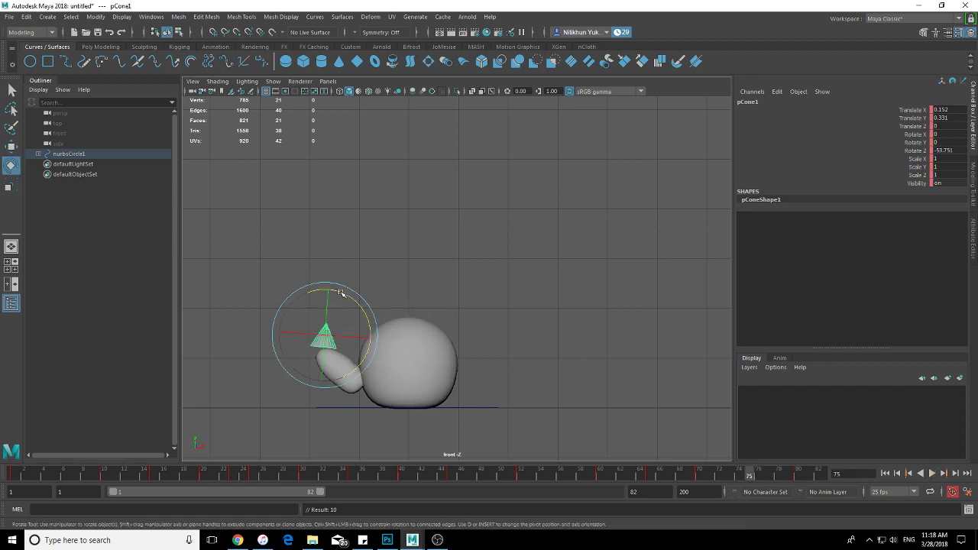
{"action": "left_click_drag", "start_coordinate": [341, 293], "coordinate": [333, 290]}
{"action": "key", "text": "w"}
{"action": "left_click_drag", "start_coordinate": [359, 334], "coordinate": [353, 335]}
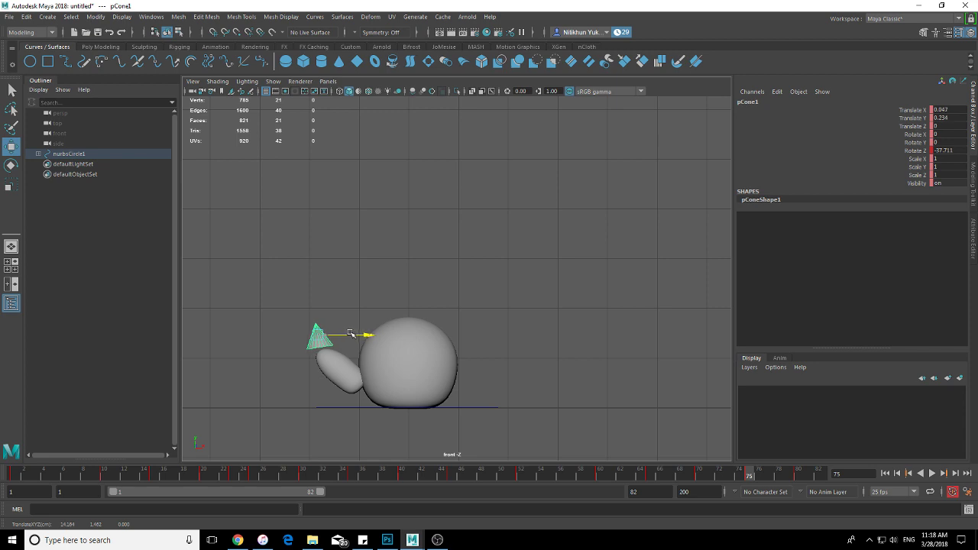
{"action": "left_click_drag", "start_coordinate": [703, 477], "coordinate": [599, 478]}
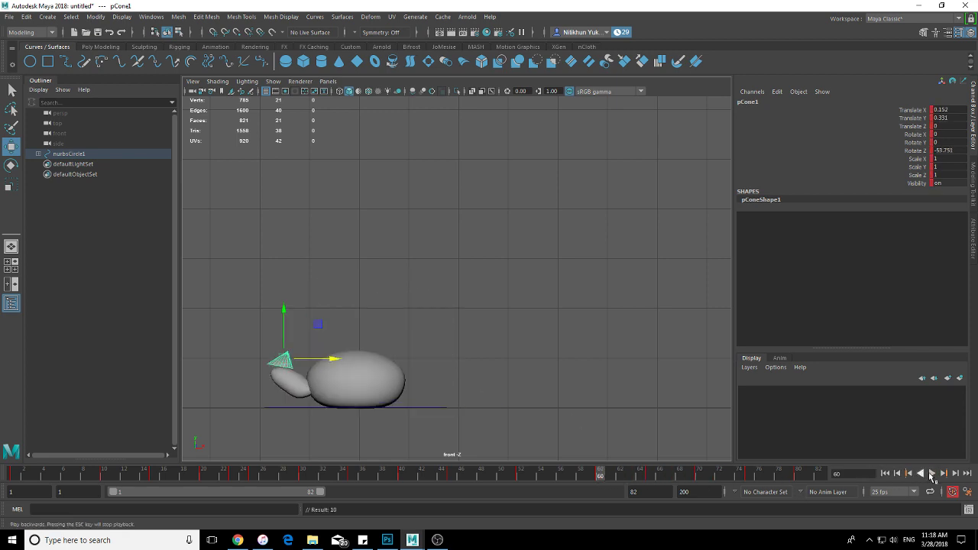
Play the animation and clear the cone tip selection during playback
{"action": "left_click", "coordinate": [932, 474]}
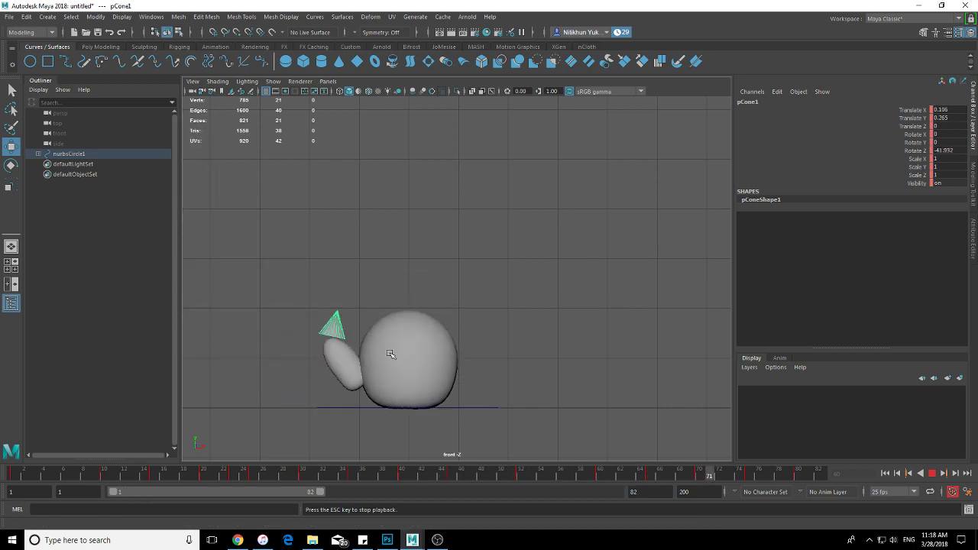
{"action": "left_click", "coordinate": [463, 399]}
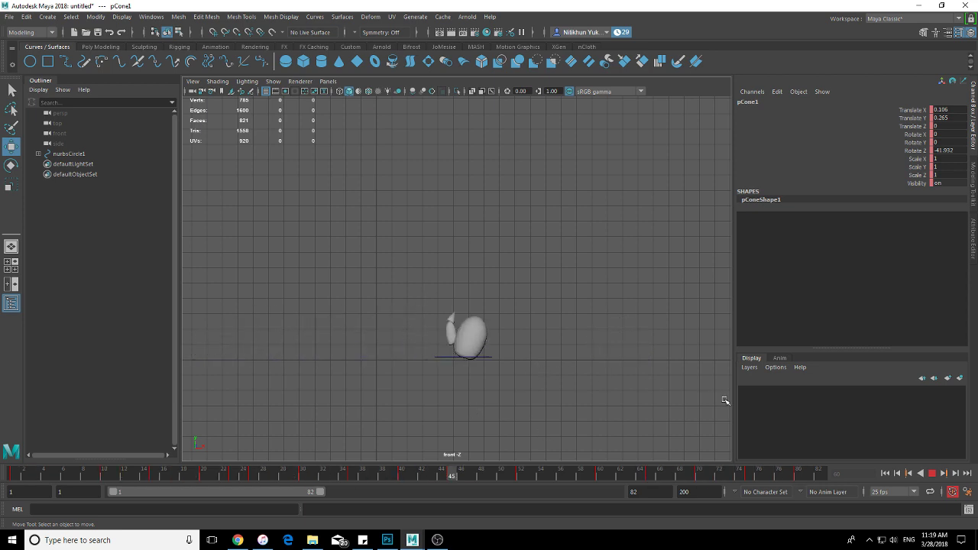
Stop playback, select the middle sphere and stretch it along X at frame 14
{"action": "left_click", "coordinate": [935, 476]}
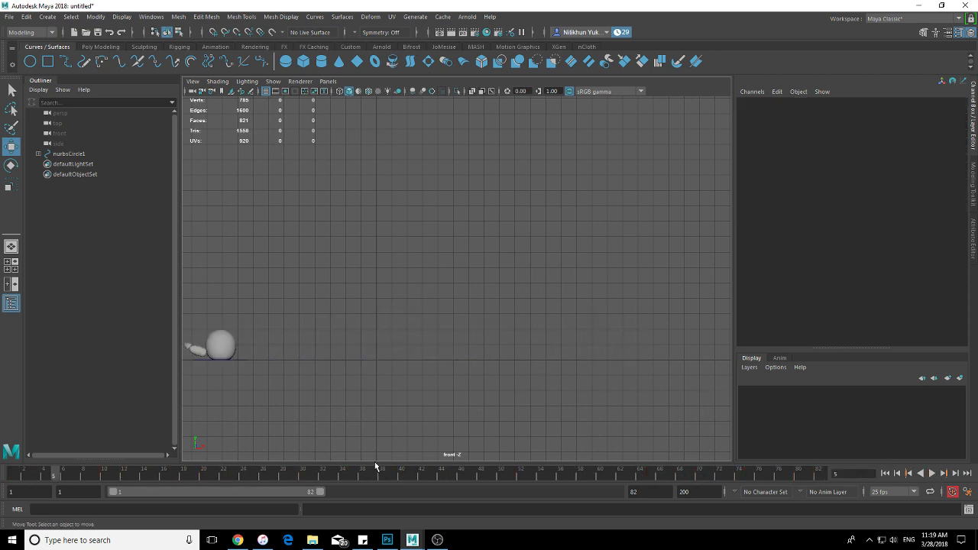
{"action": "middle_click_drag", "start_coordinate": [280, 411], "coordinate": [414, 381], "text": "alt"}
{"action": "left_click", "coordinate": [354, 343]}
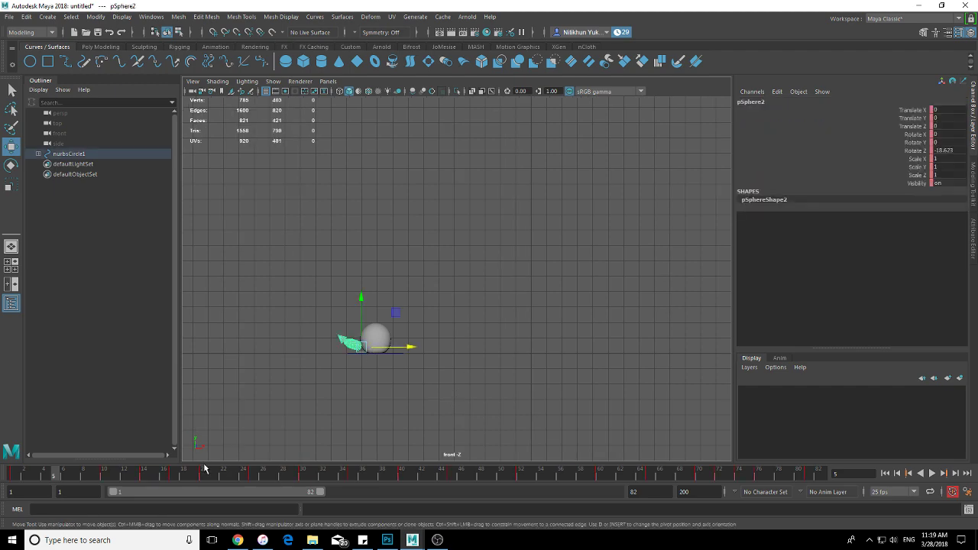
{"action": "left_click_drag", "start_coordinate": [92, 476], "coordinate": [144, 475]}
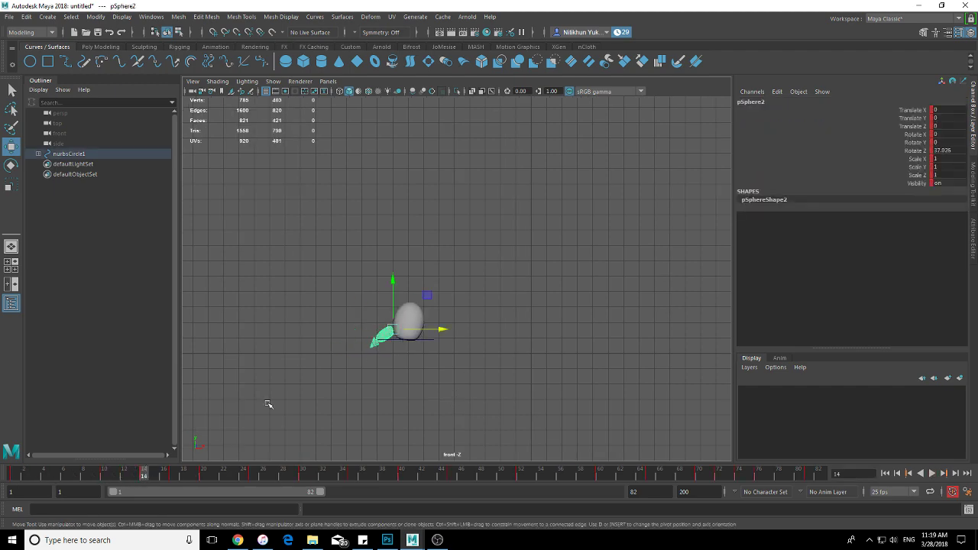
{"action": "mouse_move", "coordinate": [268, 404]}
{"action": "right_mouse_down", "text": "alt"}
{"action": "mouse_move", "coordinate": [572, 384]}
{"action": "mouse_move", "coordinate": [597, 323]}
{"action": "mouse_move", "coordinate": [418, 406]}
{"action": "mouse_move", "coordinate": [505, 406]}
{"action": "right_mouse_up", "text": "alt"}
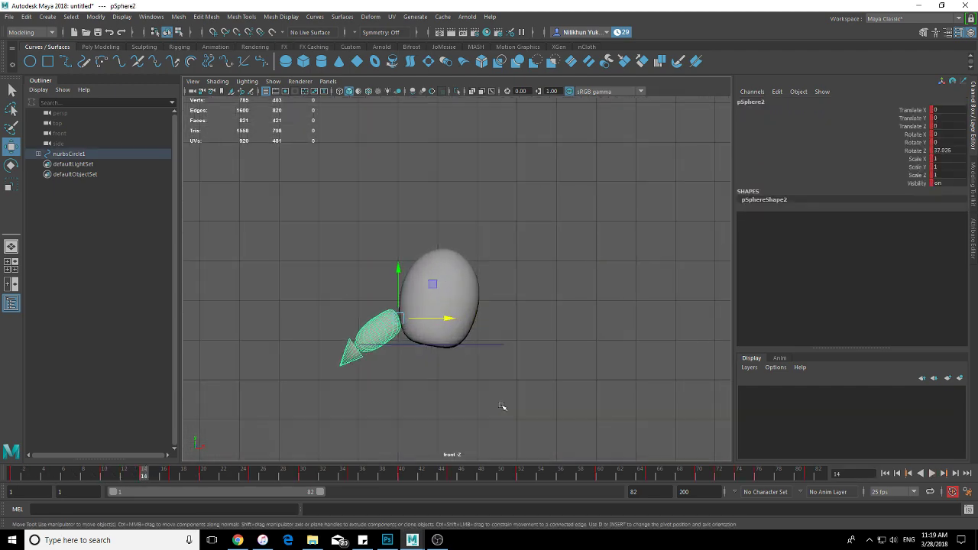
{"action": "key", "text": "r"}
{"action": "left_click_drag", "start_coordinate": [434, 290], "coordinate": [440, 292]}
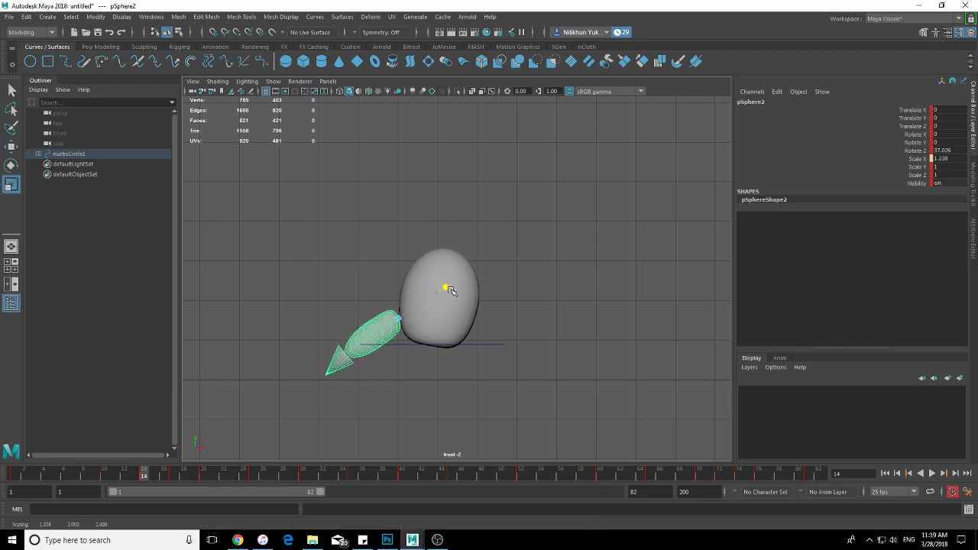
Stretch the middle sphere along X at frame 30 and squash it at frame 35
{"action": "left_click", "coordinate": [182, 478]}
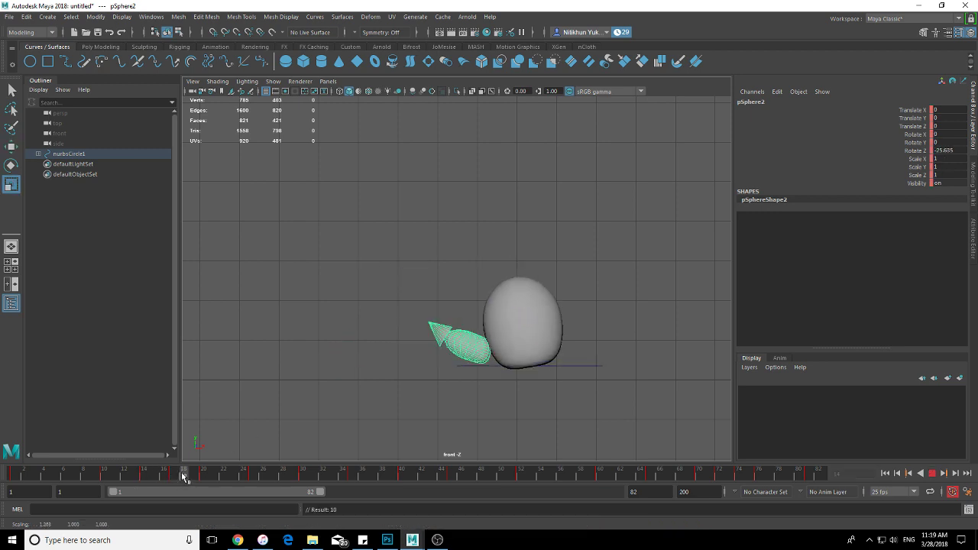
{"action": "left_click_drag", "start_coordinate": [182, 479], "coordinate": [203, 479]}
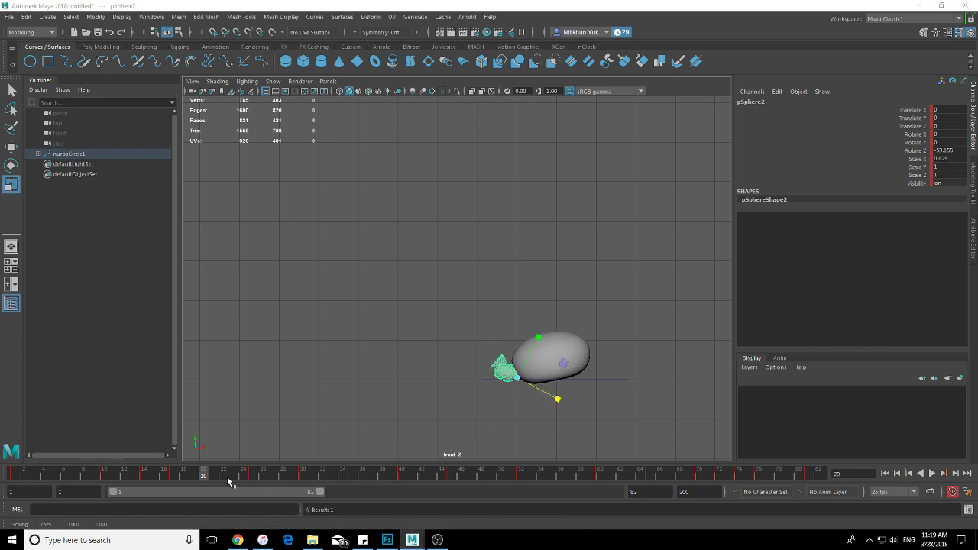
{"action": "left_click_drag", "start_coordinate": [228, 481], "coordinate": [301, 474]}
{"action": "key", "text": "r"}
{"action": "middle_click_drag", "start_coordinate": [655, 344], "coordinate": [598, 349], "text": "alt"}
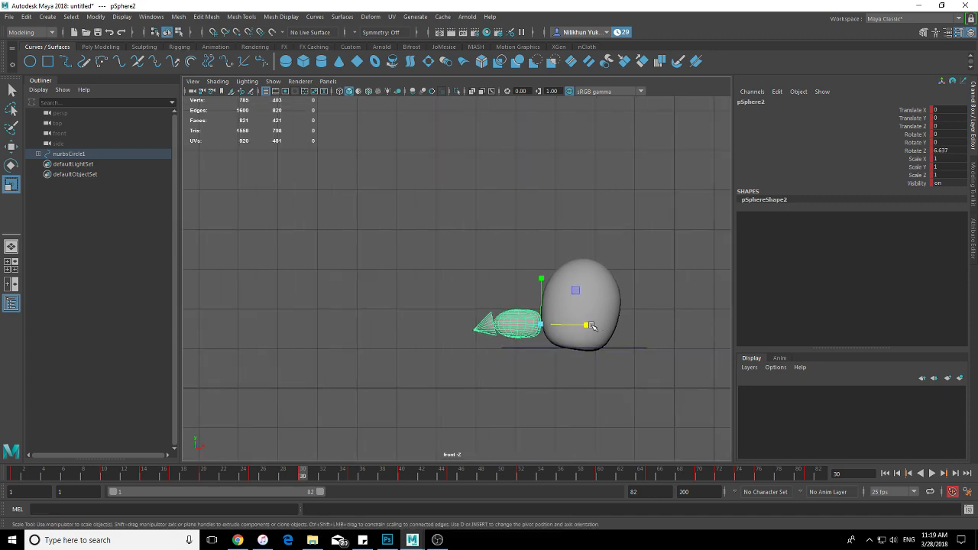
{"action": "left_click_drag", "start_coordinate": [592, 326], "coordinate": [591, 324]}
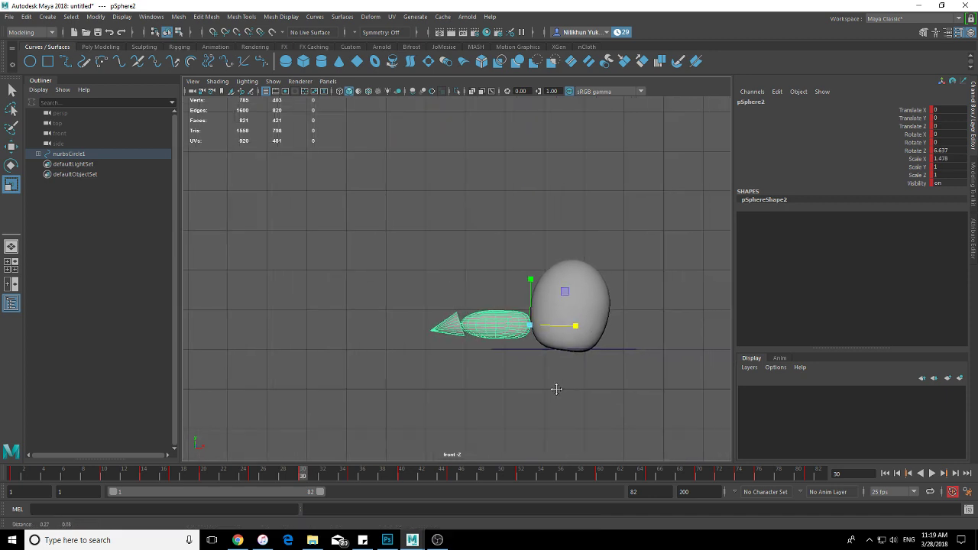
{"action": "middle_click_drag", "start_coordinate": [554, 393], "coordinate": [466, 382], "text": "alt"}
{"action": "middle_click_drag", "start_coordinate": [480, 415], "coordinate": [396, 404], "text": "alt"}
{"action": "mouse_move", "coordinate": [304, 476]}
{"action": "left_mouse_down"}
{"action": "mouse_move", "coordinate": [373, 477]}
{"action": "mouse_move", "coordinate": [357, 476]}
{"action": "left_mouse_up"}
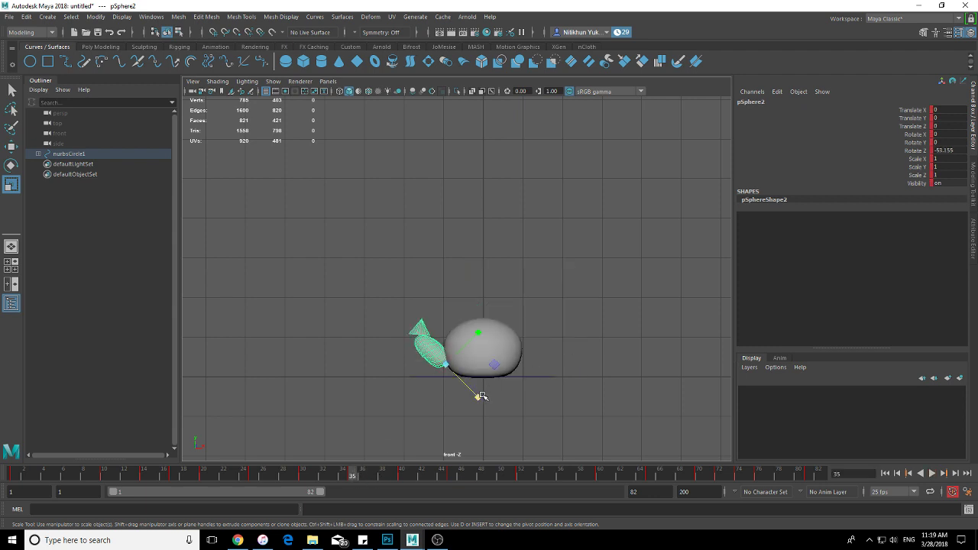
{"action": "left_click_drag", "start_coordinate": [481, 397], "coordinate": [475, 393]}
Stretch the sphere at frame 40, squash it at 45, and stretch it at 52
{"action": "left_click_drag", "start_coordinate": [388, 478], "coordinate": [402, 476]}
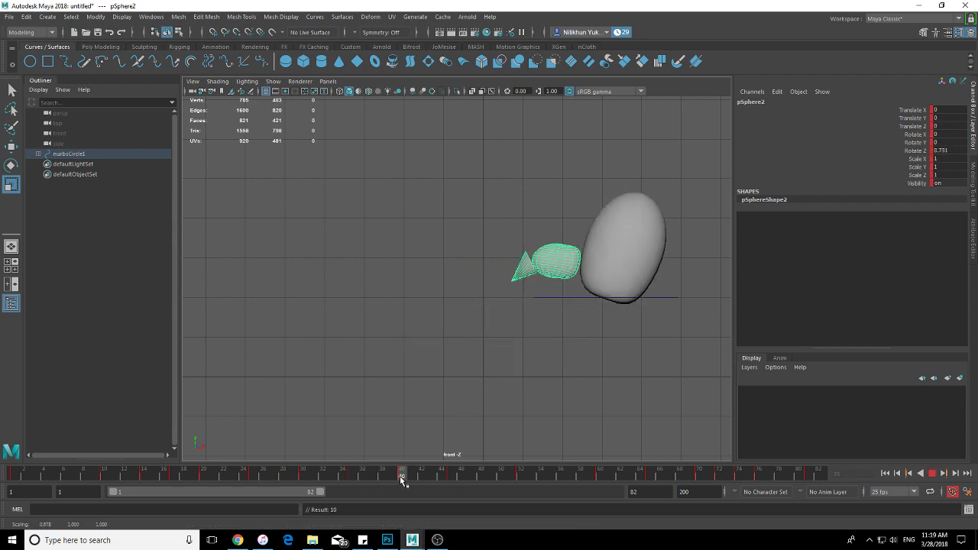
{"action": "left_click_drag", "start_coordinate": [622, 269], "coordinate": [632, 270]}
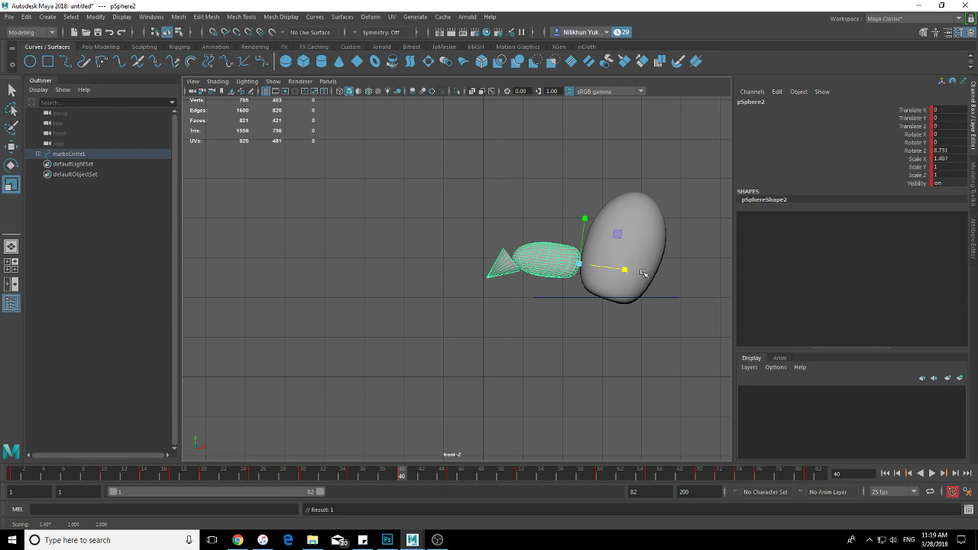
{"action": "left_click", "coordinate": [452, 475]}
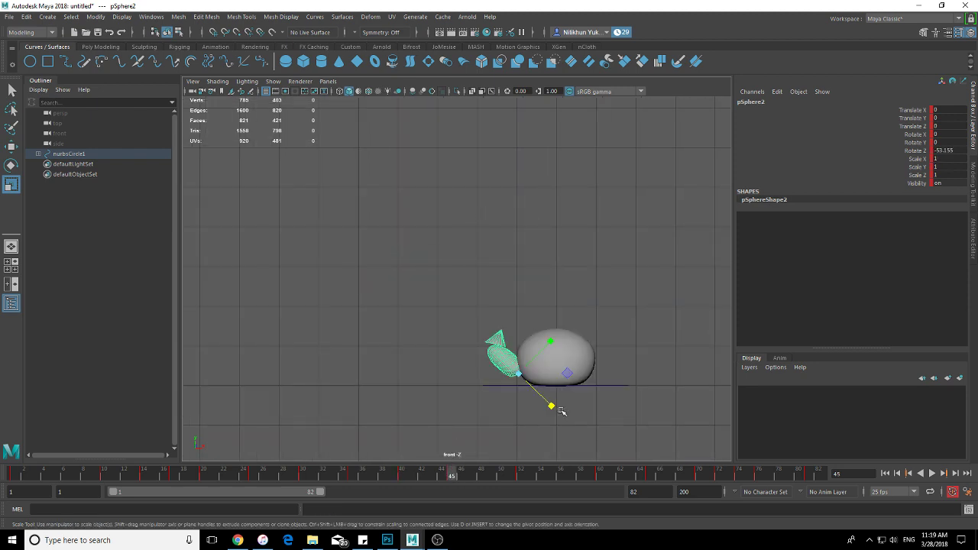
{"action": "left_click_drag", "start_coordinate": [559, 410], "coordinate": [549, 402]}
{"action": "left_click", "coordinate": [521, 473]}
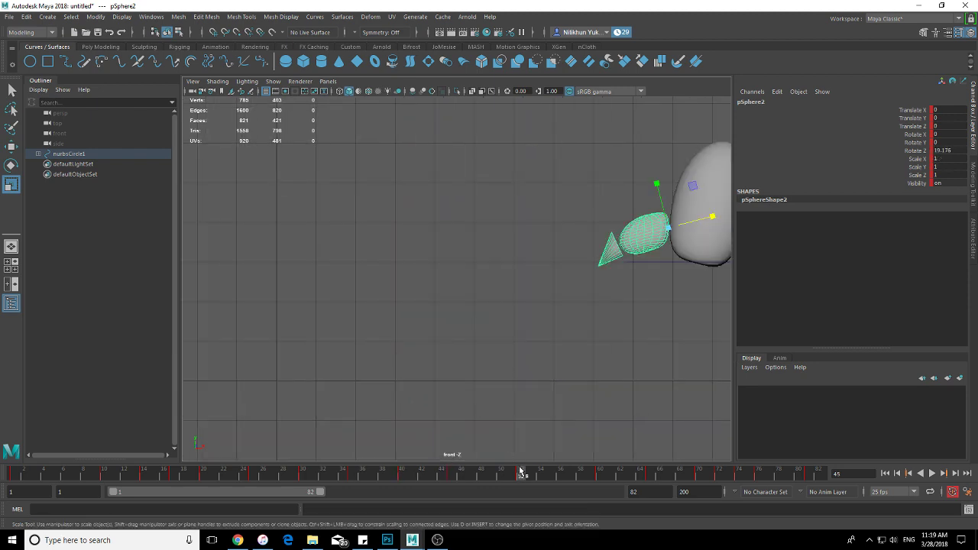
{"action": "middle_click_drag", "start_coordinate": [632, 298], "coordinate": [506, 262], "text": "alt"}
{"action": "left_click_drag", "start_coordinate": [530, 243], "coordinate": [542, 241]}
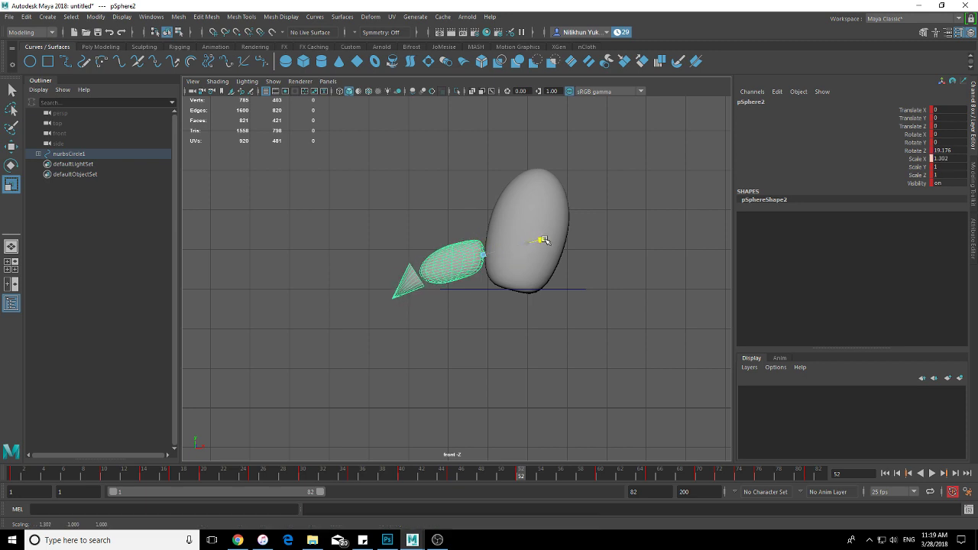
Squash the sphere at frame 60, stretch at 65, squash at 70, and set Scale X 0.95 at 74
{"action": "left_click", "coordinate": [600, 473]}
{"action": "middle_click_drag", "start_coordinate": [613, 366], "coordinate": [525, 398], "text": "alt"}
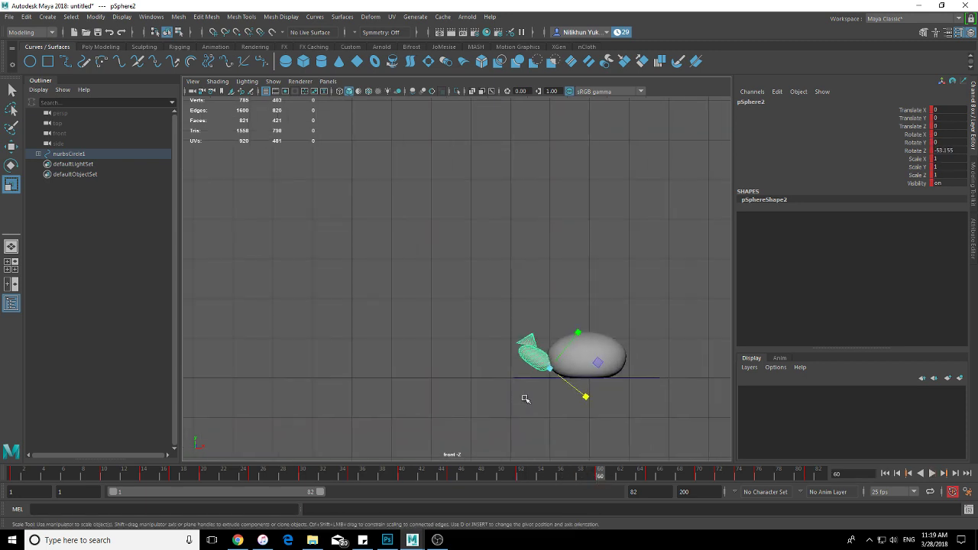
{"action": "left_click_drag", "start_coordinate": [586, 398], "coordinate": [581, 393]}
{"action": "left_click", "coordinate": [650, 474]}
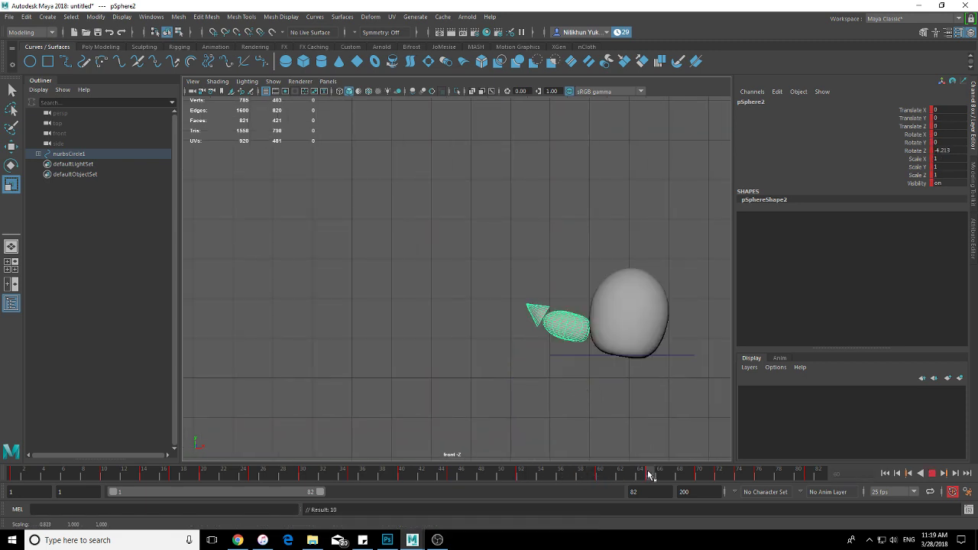
{"action": "middle_click_drag", "start_coordinate": [674, 346], "coordinate": [556, 364], "text": "alt"}
{"action": "left_click_drag", "start_coordinate": [521, 331], "coordinate": [589, 378]}
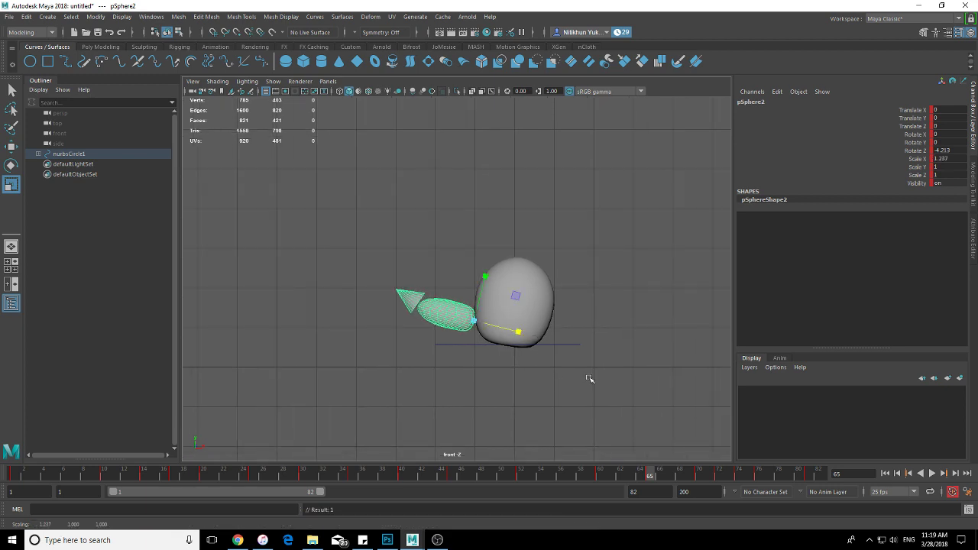
{"action": "left_click", "coordinate": [699, 476]}
{"action": "left_click_drag", "start_coordinate": [509, 390], "coordinate": [502, 381]}
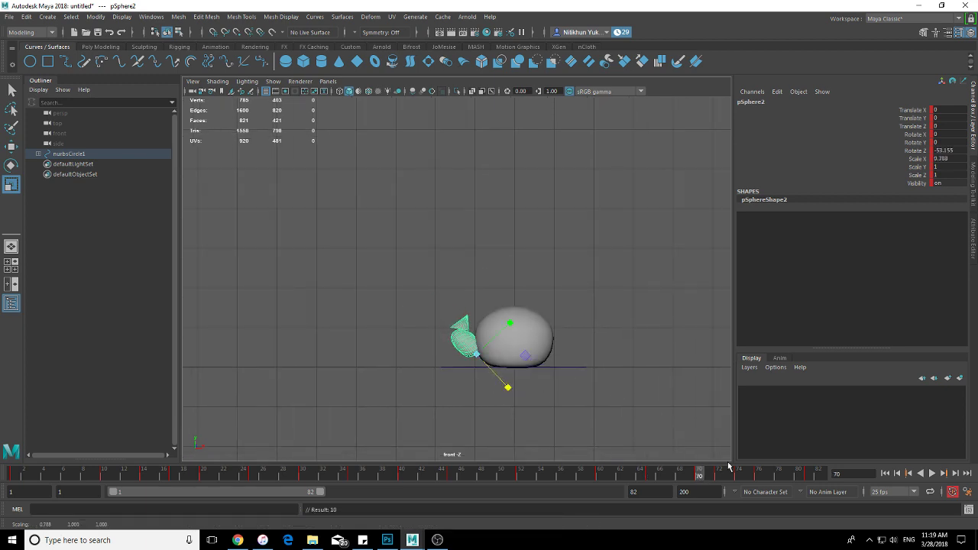
{"action": "left_click_drag", "start_coordinate": [728, 466], "coordinate": [745, 478]}
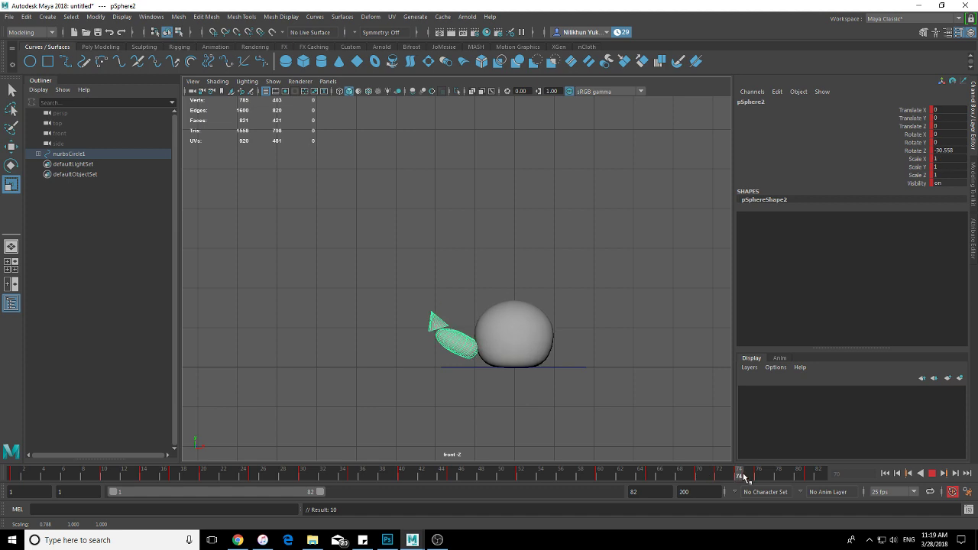
{"action": "left_click_drag", "start_coordinate": [522, 373], "coordinate": [516, 374]}
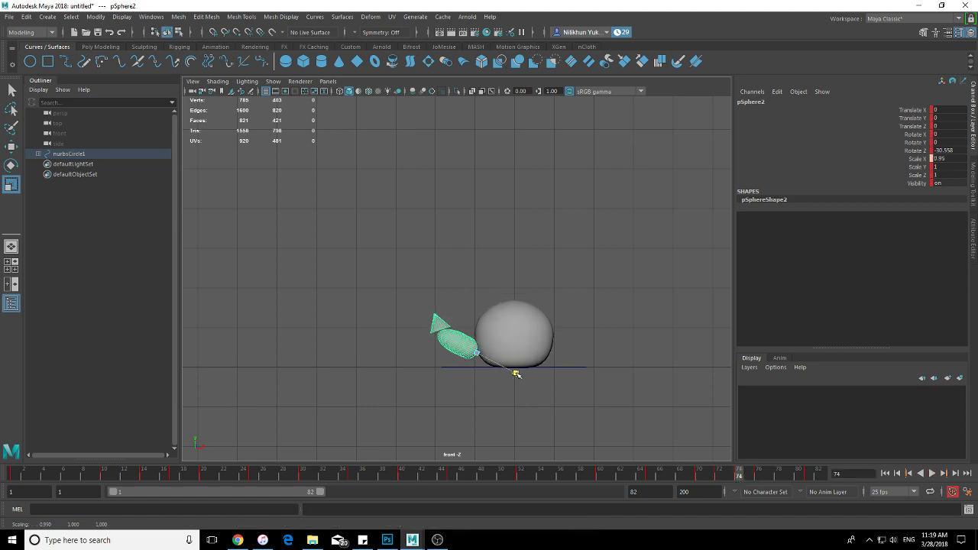
Scrub back to frame 22, zoom out to the whole snail, and deselect the sphere
{"action": "left_click_drag", "start_coordinate": [688, 472], "coordinate": [223, 472]}
{"action": "scroll", "coordinate": [327, 388], "scroll_direction": "down", "scroll_amount": 5}
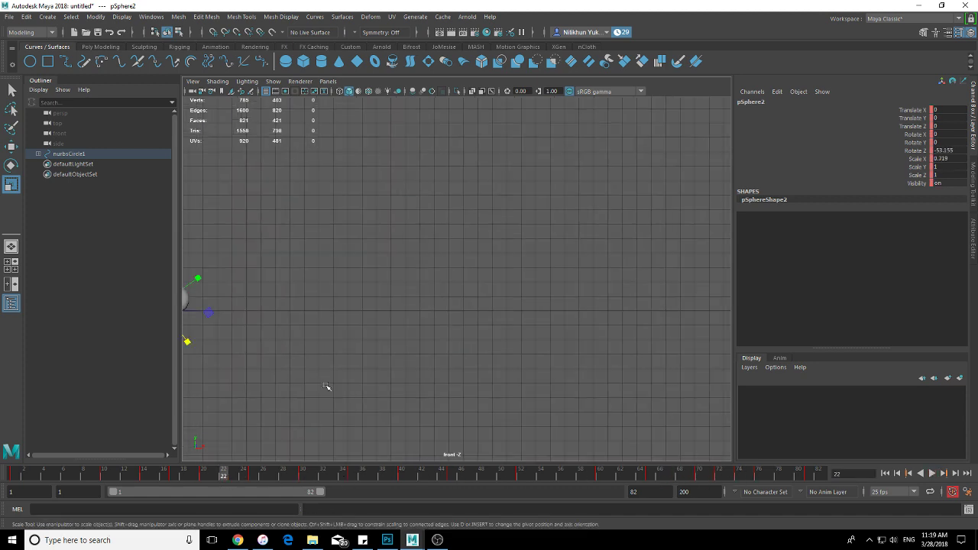
{"action": "mouse_move", "coordinate": [327, 388]}
{"action": "middle_mouse_down", "text": "alt"}
{"action": "mouse_move", "coordinate": [587, 388]}
{"action": "mouse_move", "coordinate": [481, 372]}
{"action": "middle_mouse_up", "text": "alt"}
{"action": "left_click", "coordinate": [557, 382]}
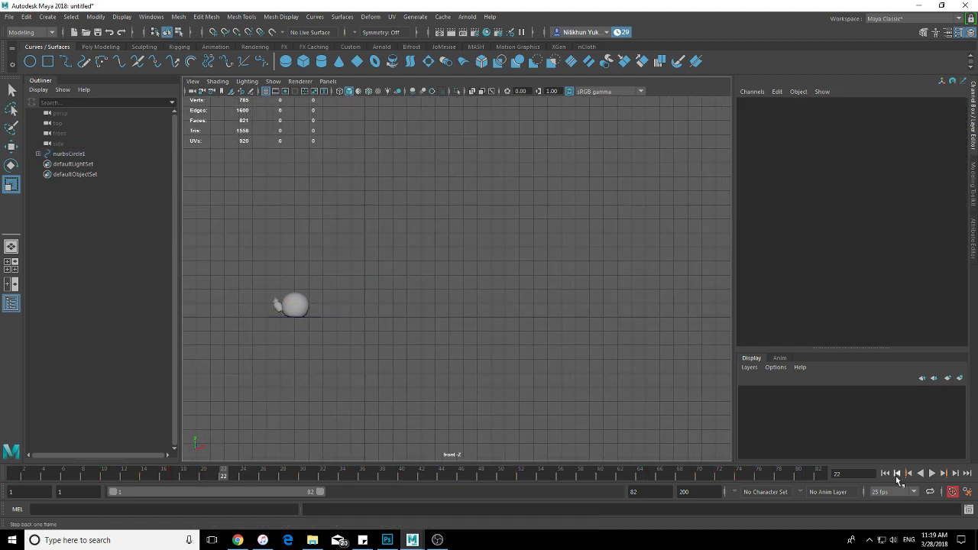
Play the snail animation and stop it with Esc near frame 73
{"action": "left_click", "coordinate": [908, 473]}
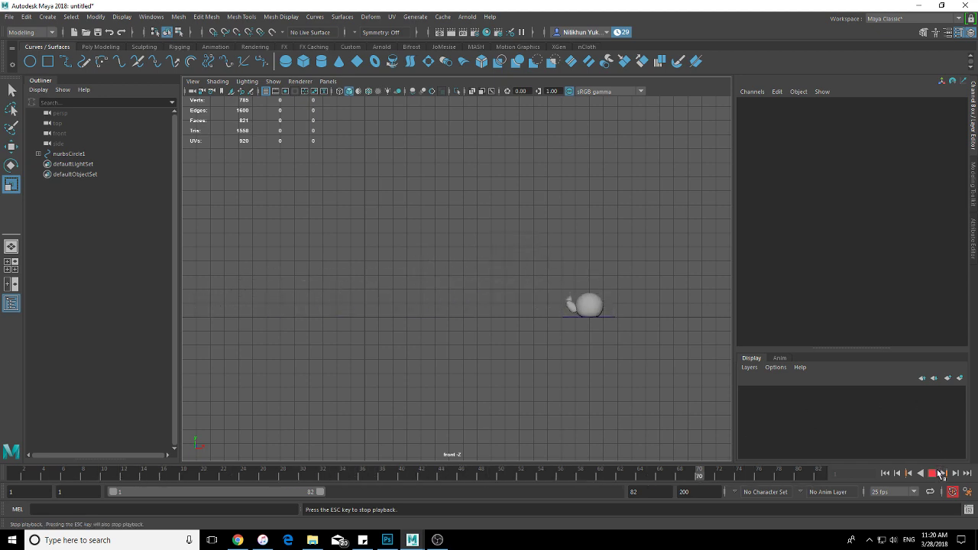
{"action": "key", "text": "Escape"}
Select the cone tip, stretch it to Scale X 1.568 at frame 18, and move it up-left
{"action": "right_click_drag", "start_coordinate": [470, 339], "coordinate": [612, 348], "text": "alt"}
{"action": "left_click", "coordinate": [607, 305]}
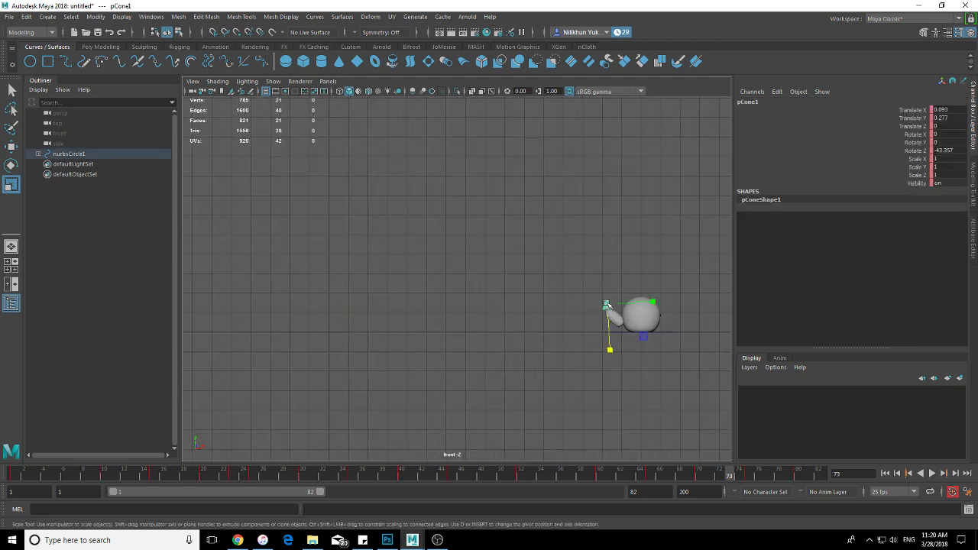
{"action": "left_click_drag", "start_coordinate": [149, 474], "coordinate": [155, 478]}
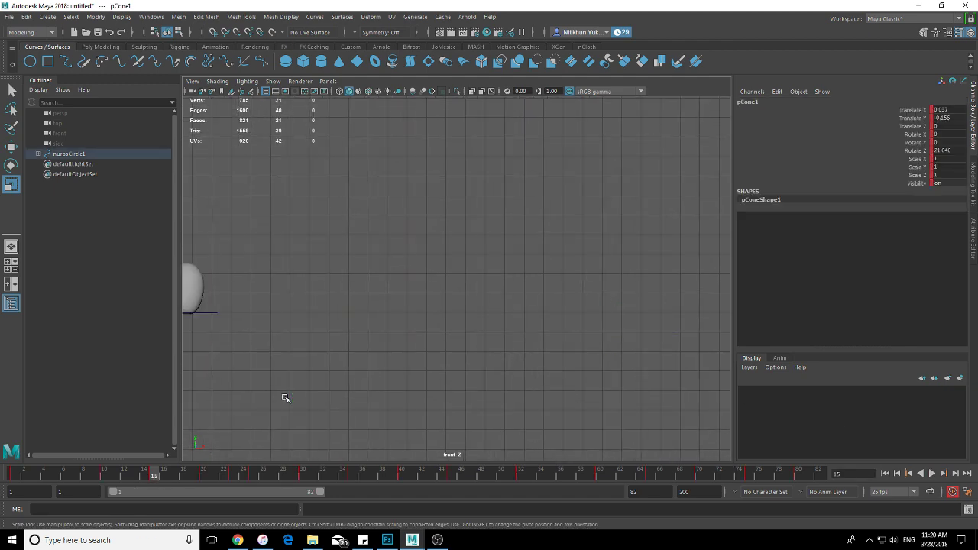
{"action": "right_click_drag", "start_coordinate": [276, 362], "coordinate": [356, 343], "text": "alt"}
{"action": "middle_click_drag", "start_coordinate": [356, 342], "coordinate": [408, 377], "text": "alt"}
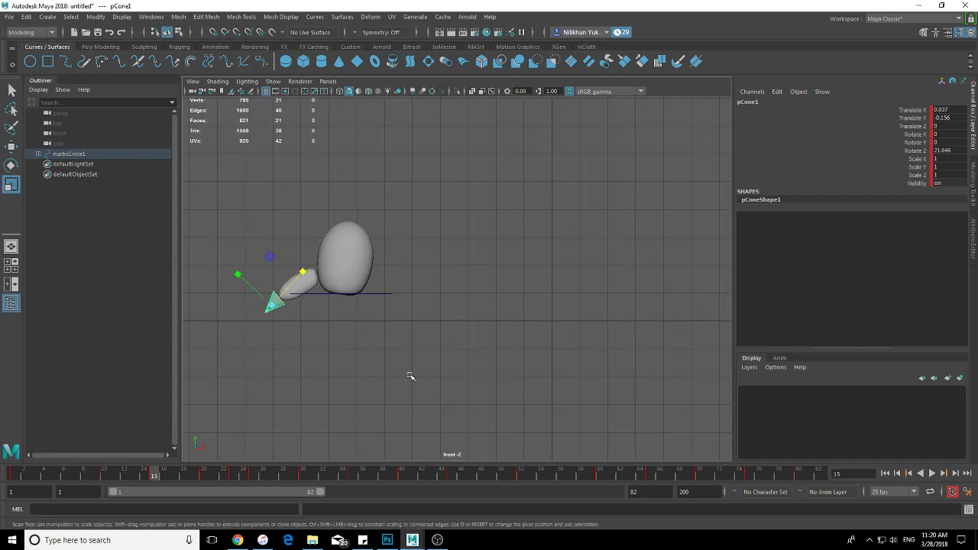
{"action": "mouse_move", "coordinate": [181, 478]}
{"action": "left_mouse_down"}
{"action": "mouse_move", "coordinate": [205, 477]}
{"action": "mouse_move", "coordinate": [197, 465]}
{"action": "mouse_move", "coordinate": [166, 474]}
{"action": "mouse_move", "coordinate": [181, 475]}
{"action": "left_mouse_up"}
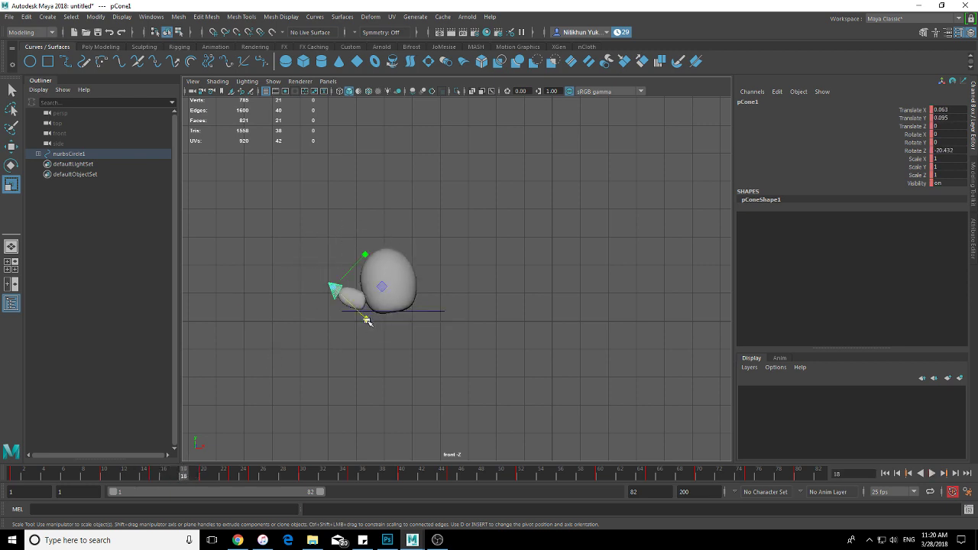
{"action": "left_click_drag", "start_coordinate": [366, 321], "coordinate": [379, 322]}
{"action": "scroll", "coordinate": [413, 328], "scroll_direction": "up", "scroll_amount": 2}
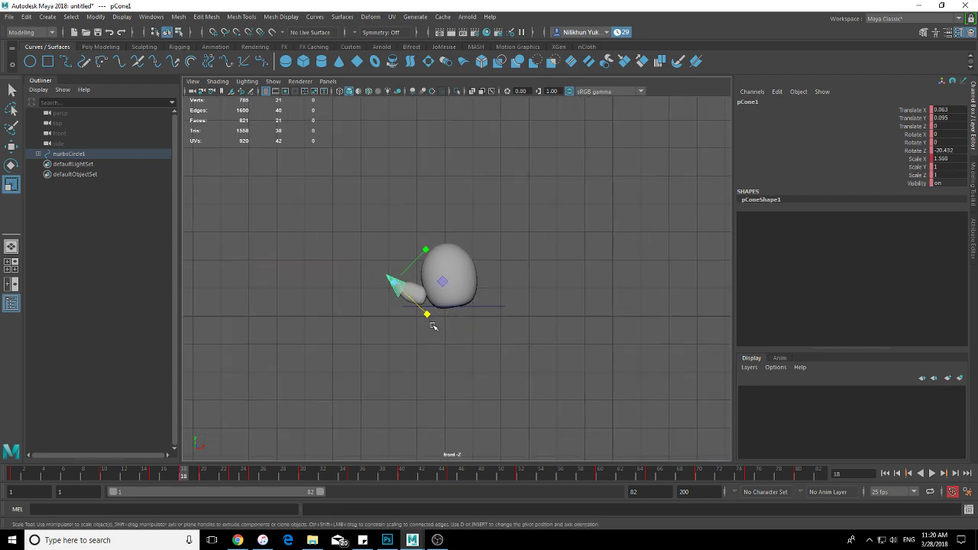
{"action": "scroll", "coordinate": [473, 331], "scroll_direction": "up", "scroll_amount": 2}
{"action": "key", "text": "w"}
{"action": "left_click_drag", "start_coordinate": [328, 290], "coordinate": [320, 284]}
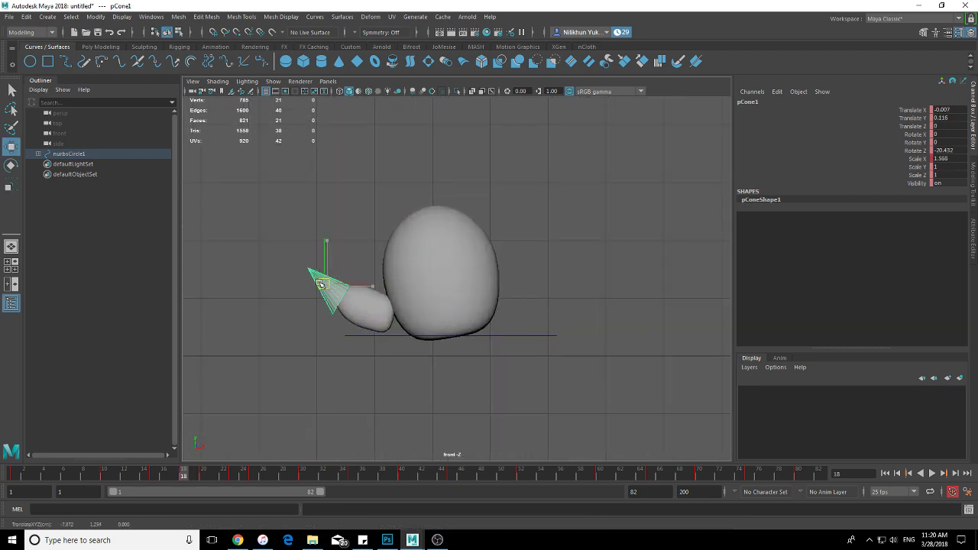
{"action": "mouse_move", "coordinate": [202, 475]}
{"action": "left_mouse_down"}
{"action": "mouse_move", "coordinate": [332, 477]}
{"action": "mouse_move", "coordinate": [323, 476]}
{"action": "left_mouse_up"}
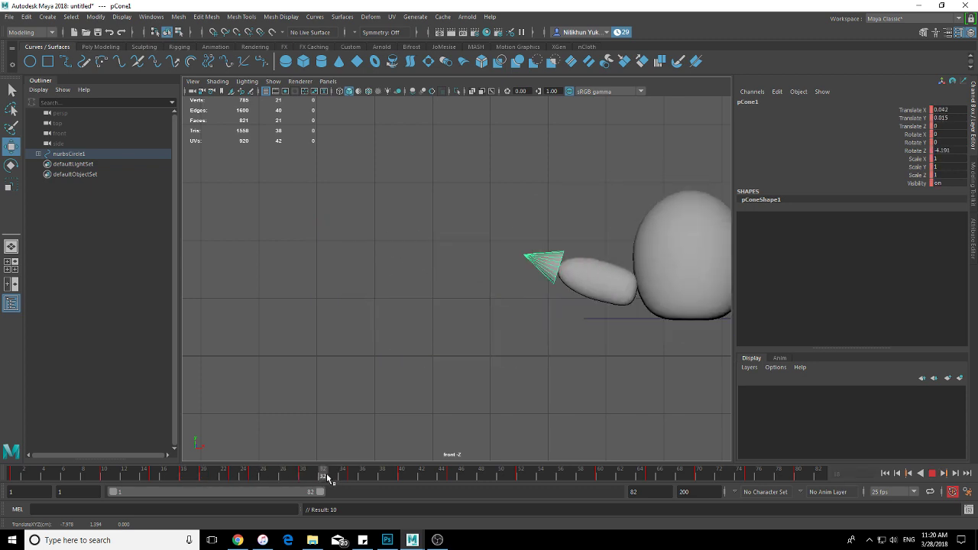
At frame 32, stretch the cone tip along its length to key a new pose
{"action": "middle_click_drag", "start_coordinate": [555, 392], "coordinate": [518, 365], "text": "alt"}
{"action": "key", "text": "r"}
{"action": "left_click_drag", "start_coordinate": [497, 266], "coordinate": [527, 269]}
{"action": "key", "text": "w"}
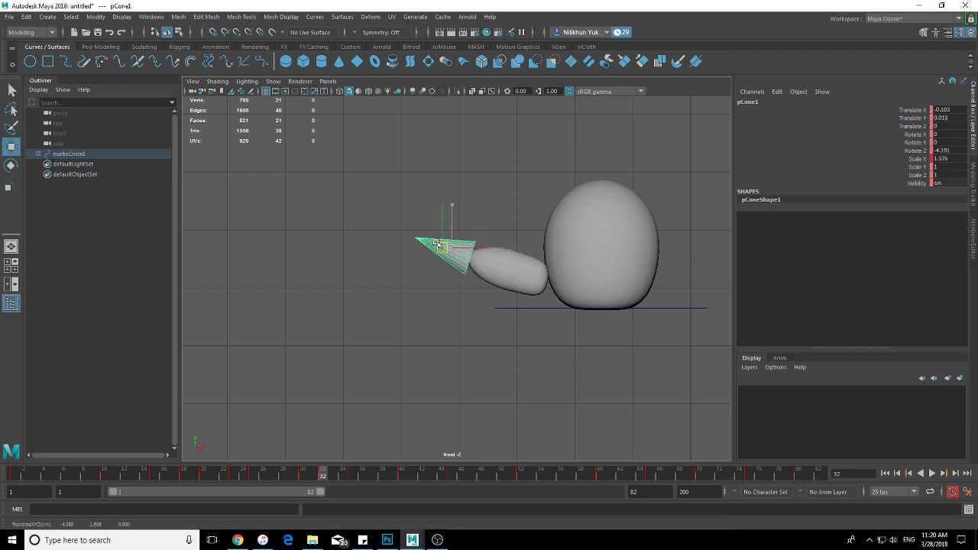
Scrub ahead and play back the animation, stopping at frame 42
{"action": "left_click_drag", "start_coordinate": [405, 467], "coordinate": [372, 471]}
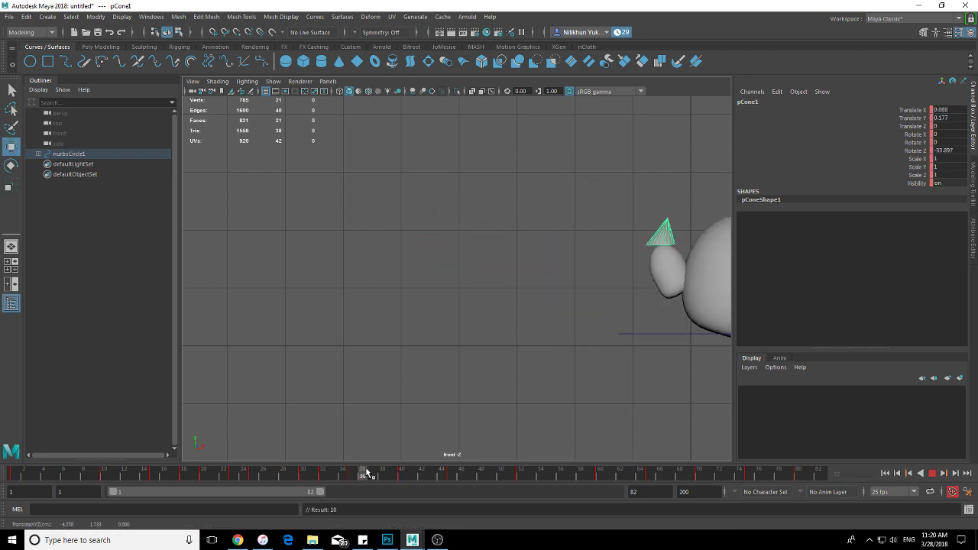
{"action": "middle_click_drag", "start_coordinate": [569, 397], "coordinate": [295, 379], "text": "alt"}
{"action": "key", "text": "alt+v"}
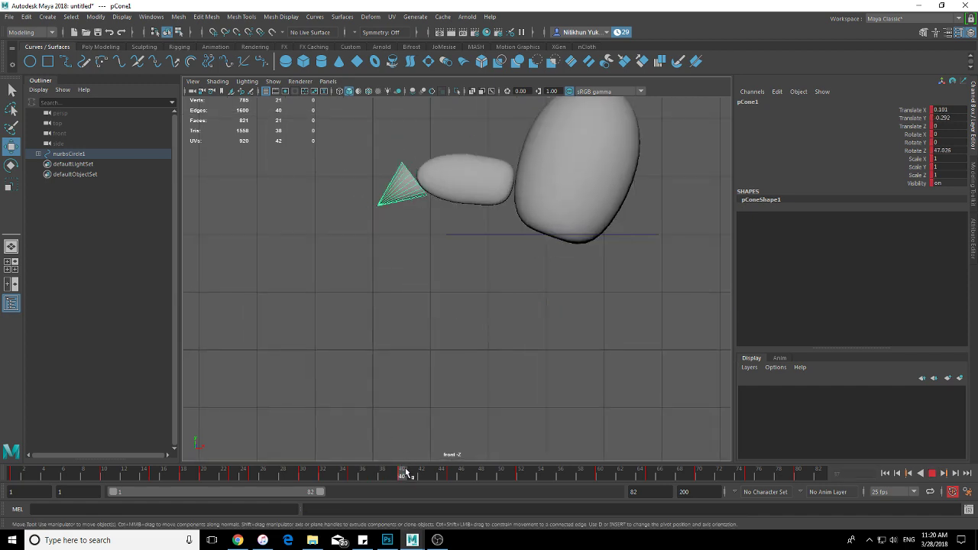
{"action": "key", "text": "alt+v"}
{"action": "middle_click_drag", "start_coordinate": [436, 384], "coordinate": [404, 339], "text": "alt"}
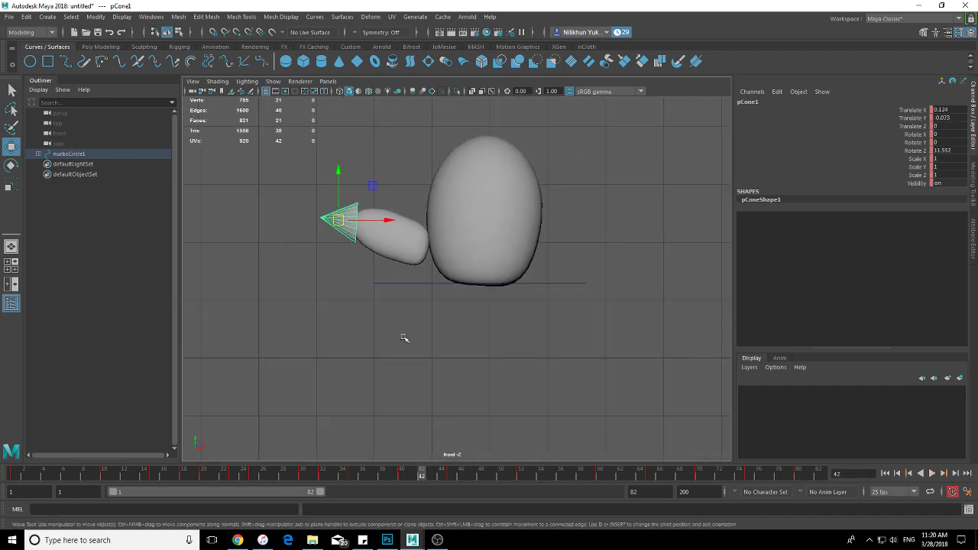
At frame 42, stretch the cone tip to Scale X 1.796 and shift it to Translate X -0.105
{"action": "key", "text": "r"}
{"action": "left_click_drag", "start_coordinate": [386, 228], "coordinate": [394, 228]}
{"action": "key", "text": "w"}
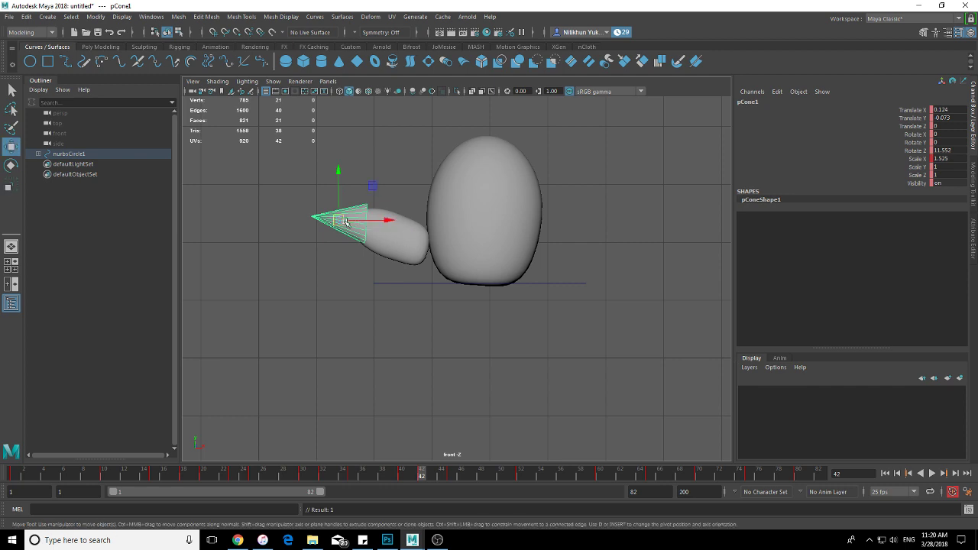
{"action": "left_click_drag", "start_coordinate": [335, 221], "coordinate": [312, 220]}
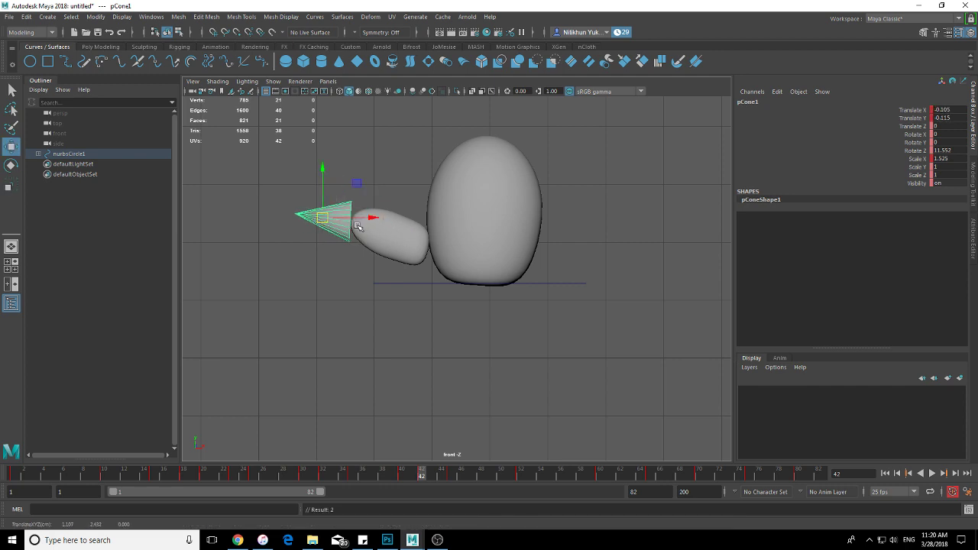
{"action": "key", "text": "r"}
{"action": "left_click_drag", "start_coordinate": [372, 218], "coordinate": [356, 221]}
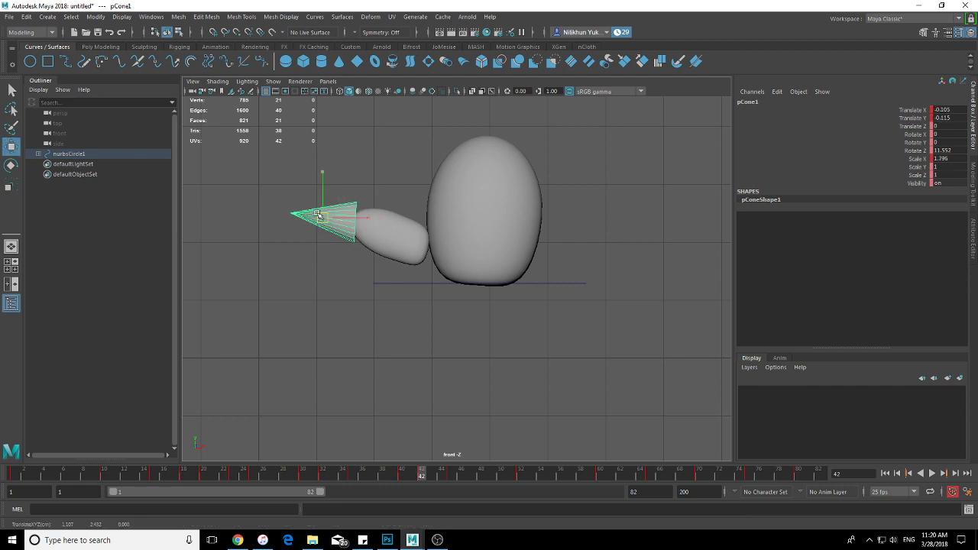
Scrub to around frame 51, frame the whole snail, and play back to check the tip
{"action": "left_click_drag", "start_coordinate": [454, 475], "coordinate": [511, 477]}
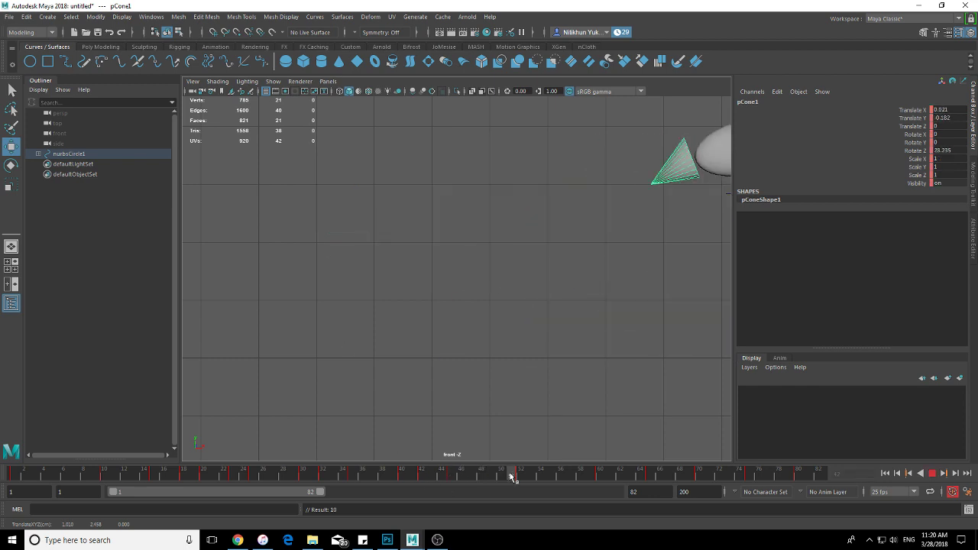
{"action": "key", "text": "a"}
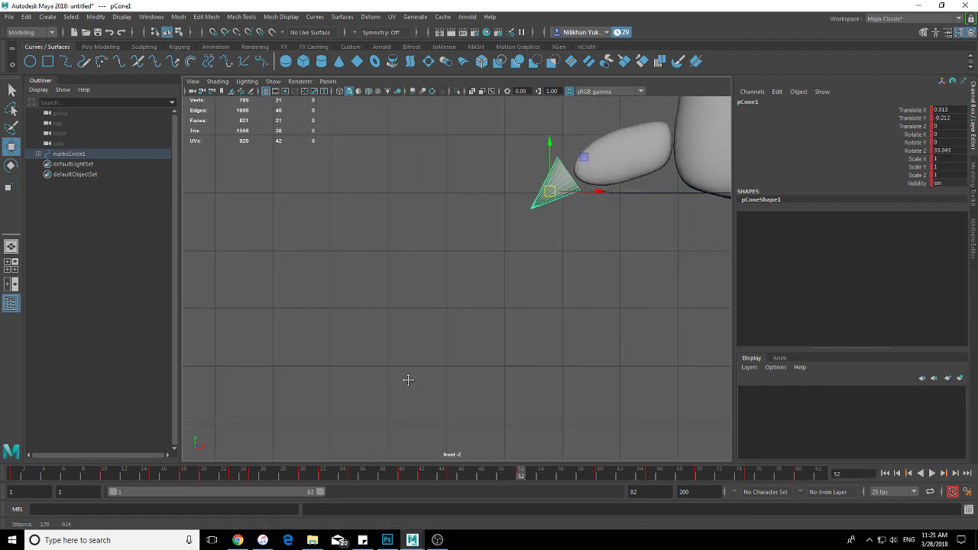
{"action": "key", "text": "alt+v"}
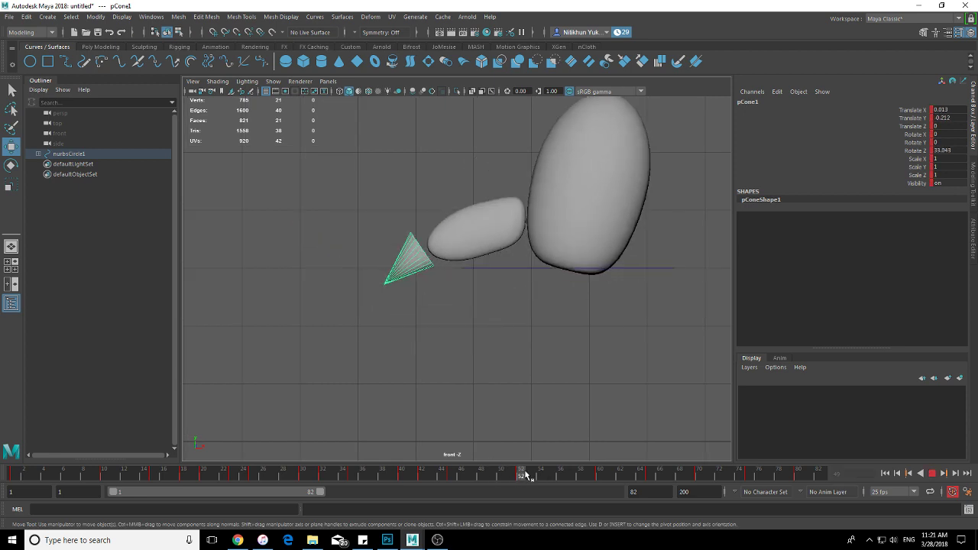
At frame 55, stretch the cone tip, tilt it downward, and nudge it up-left
{"action": "key", "text": "r"}
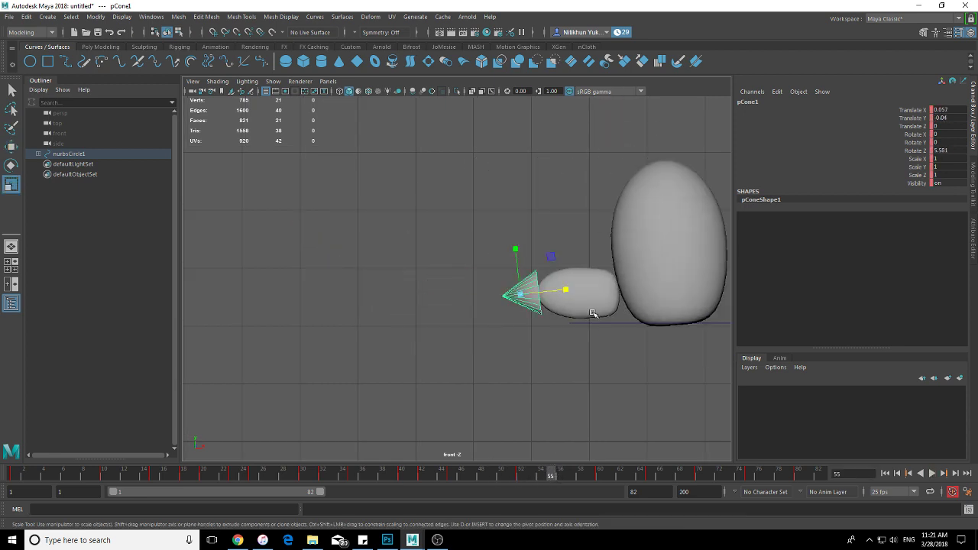
{"action": "left_click_drag", "start_coordinate": [568, 291], "coordinate": [587, 289]}
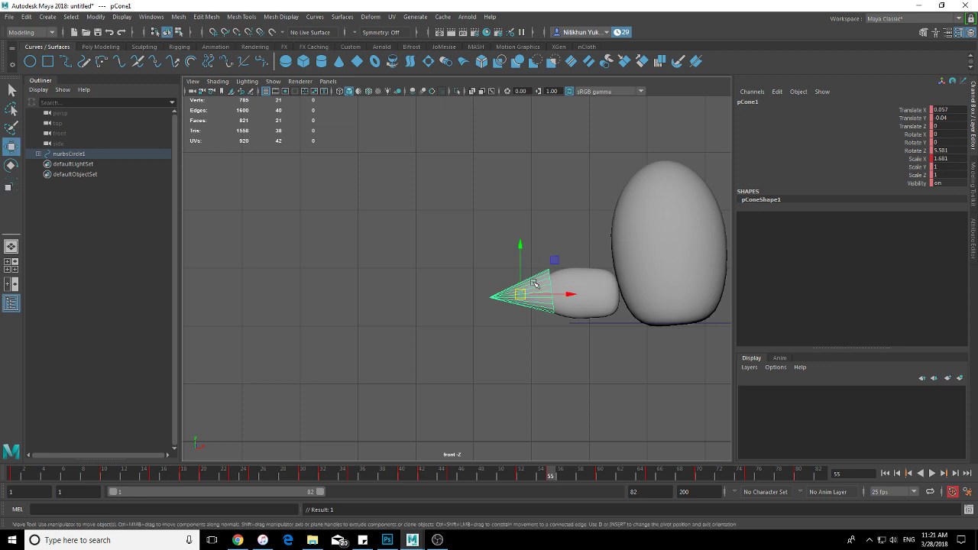
{"action": "key", "text": "e"}
{"action": "left_click_drag", "start_coordinate": [495, 254], "coordinate": [479, 268]}
{"action": "key", "text": "w"}
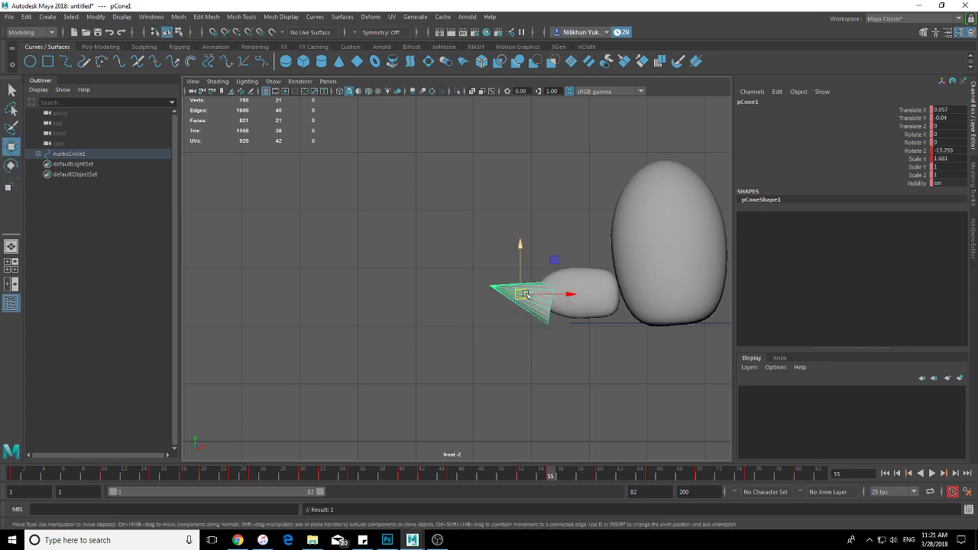
{"action": "left_click_drag", "start_coordinate": [518, 295], "coordinate": [502, 279]}
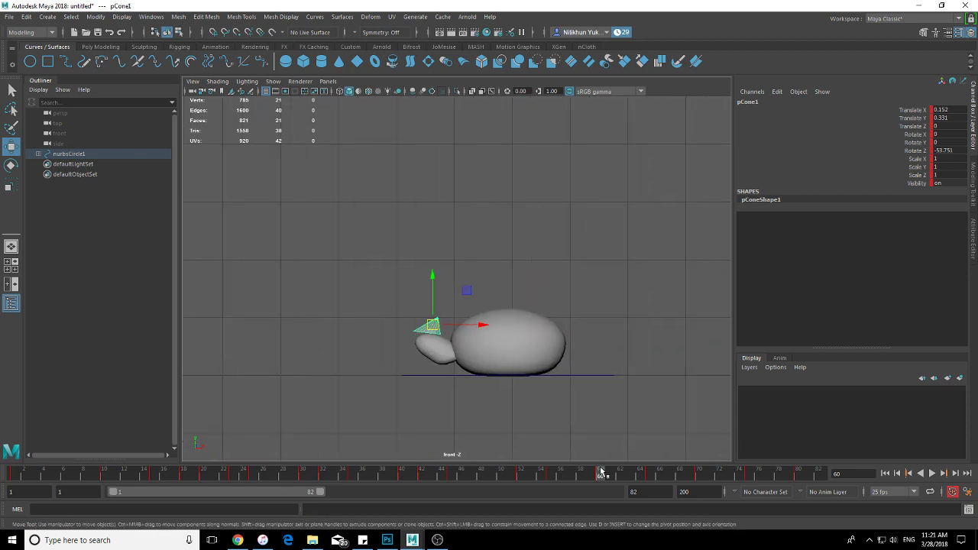
At frame 67, stretch the cone tip to Scale X 1.209 and nudge it into place
{"action": "mouse_move", "coordinate": [641, 472]}
{"action": "left_mouse_down"}
{"action": "mouse_move", "coordinate": [701, 475]}
{"action": "mouse_move", "coordinate": [676, 475]}
{"action": "left_mouse_up"}
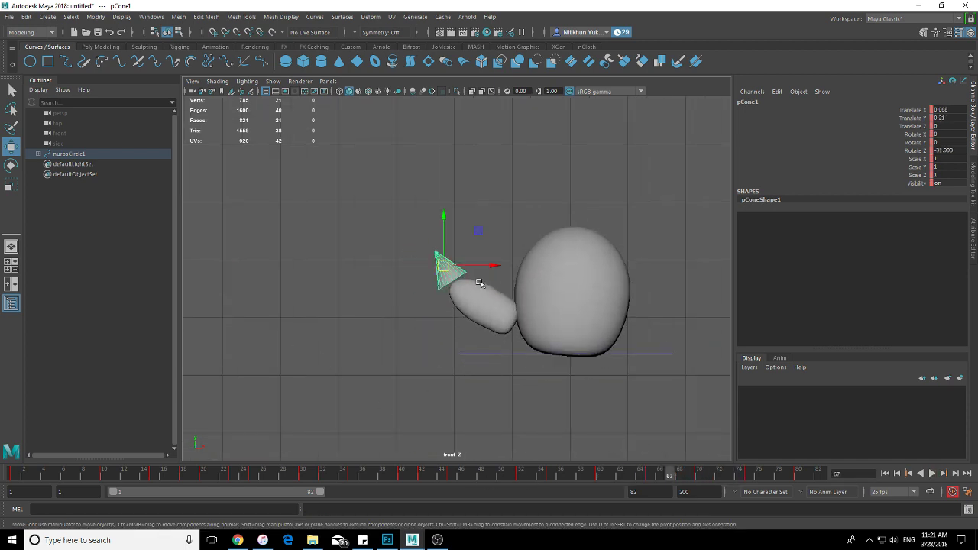
{"action": "key", "text": "r"}
{"action": "left_click_drag", "start_coordinate": [464, 305], "coordinate": [469, 312]}
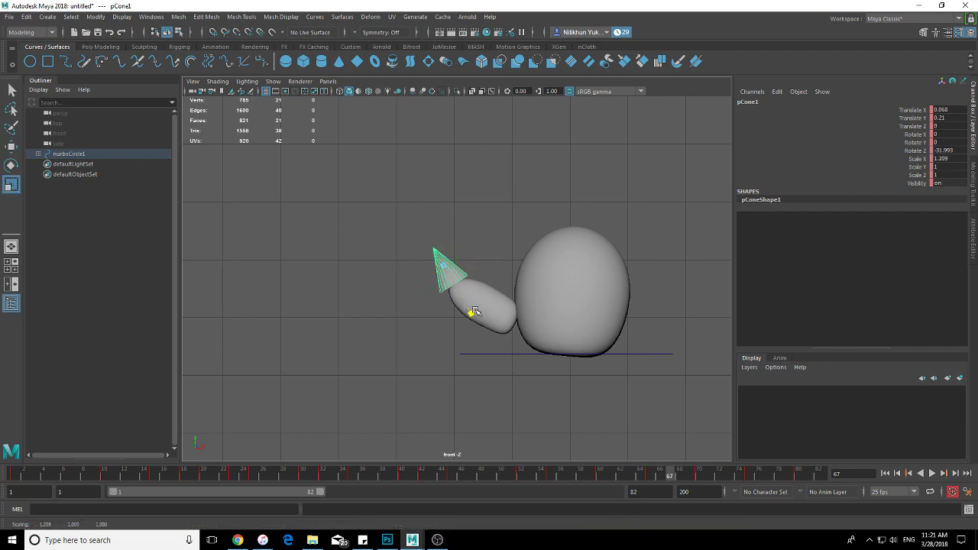
{"action": "key", "text": "w"}
{"action": "left_click_drag", "start_coordinate": [449, 275], "coordinate": [441, 267]}
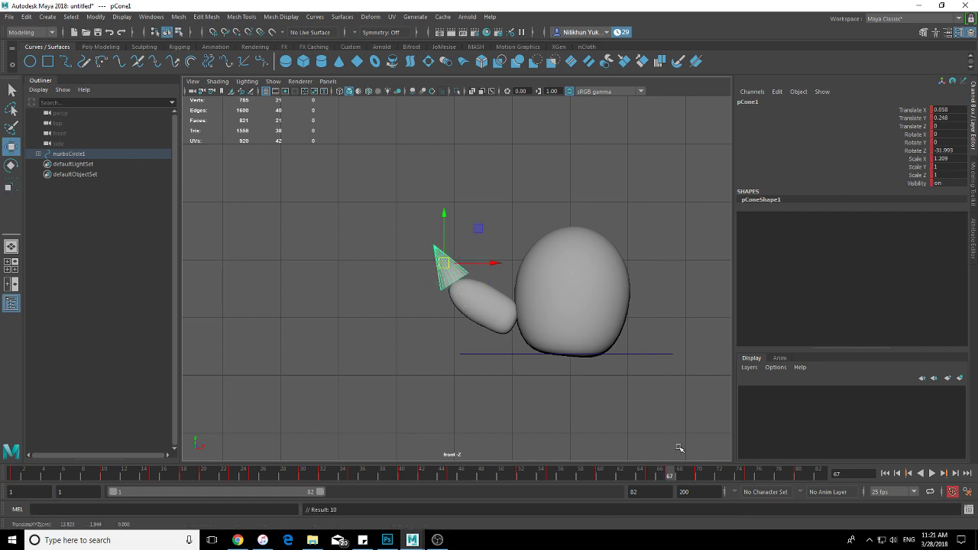
At frame 73, stretch the cone tip to Scale X 1.369, raise it, then zoom out and deselect
{"action": "left_click_drag", "start_coordinate": [716, 475], "coordinate": [729, 475]}
{"action": "key", "text": "r"}
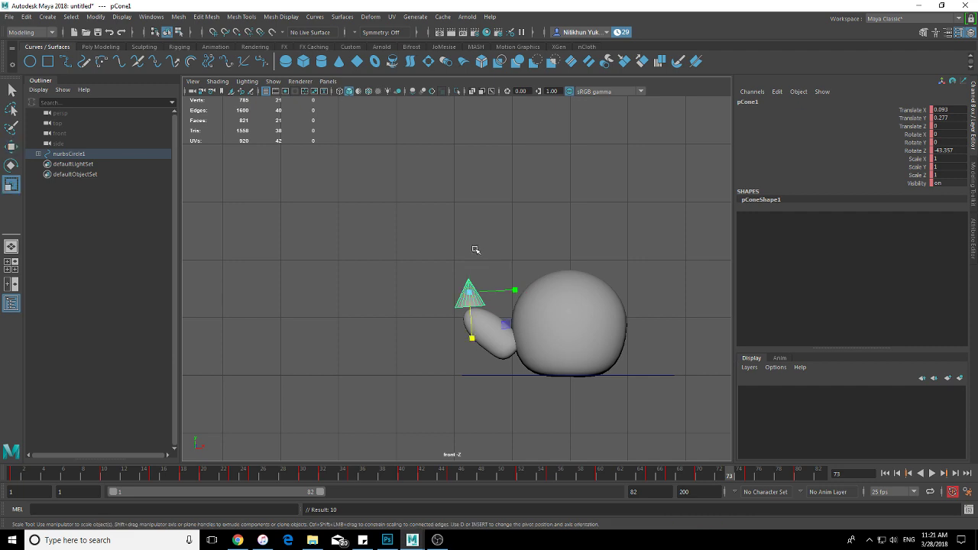
{"action": "left_click_drag", "start_coordinate": [470, 339], "coordinate": [475, 342]}
{"action": "key", "text": "w"}
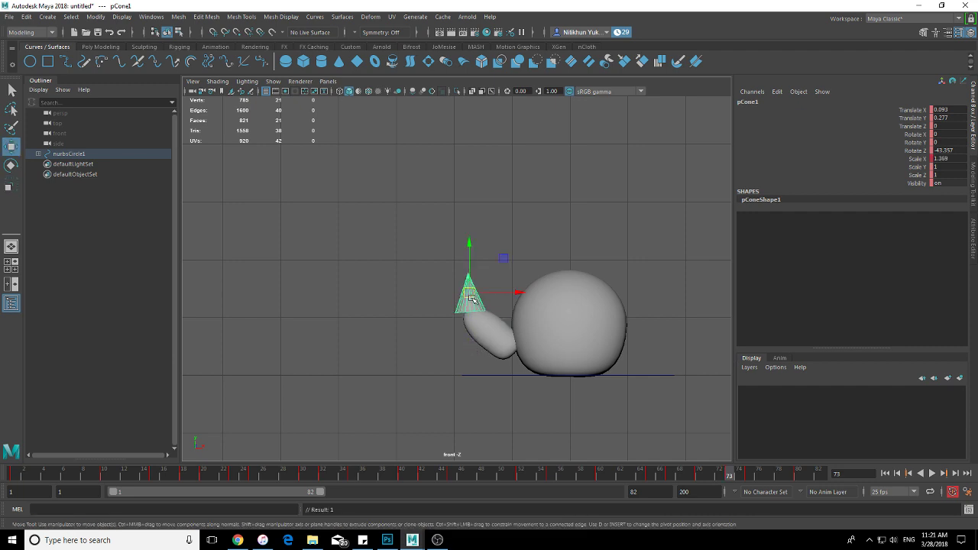
{"action": "left_click_drag", "start_coordinate": [472, 296], "coordinate": [470, 291]}
{"action": "scroll", "coordinate": [458, 378], "scroll_direction": "down", "scroll_amount": 3}
{"action": "scroll", "coordinate": [432, 390], "scroll_direction": "down", "scroll_amount": 3}
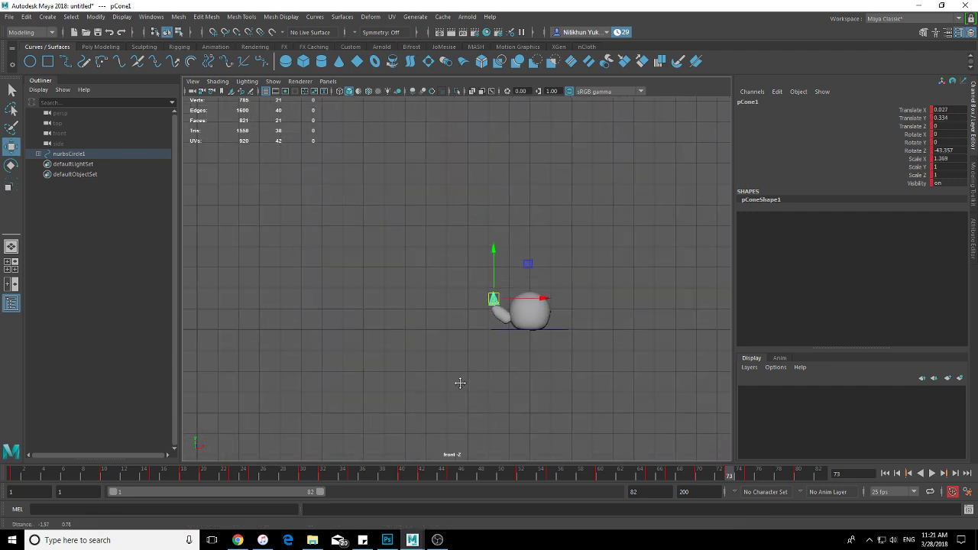
{"action": "scroll", "coordinate": [397, 413], "scroll_direction": "down", "scroll_amount": 2}
{"action": "left_click", "coordinate": [345, 443]}
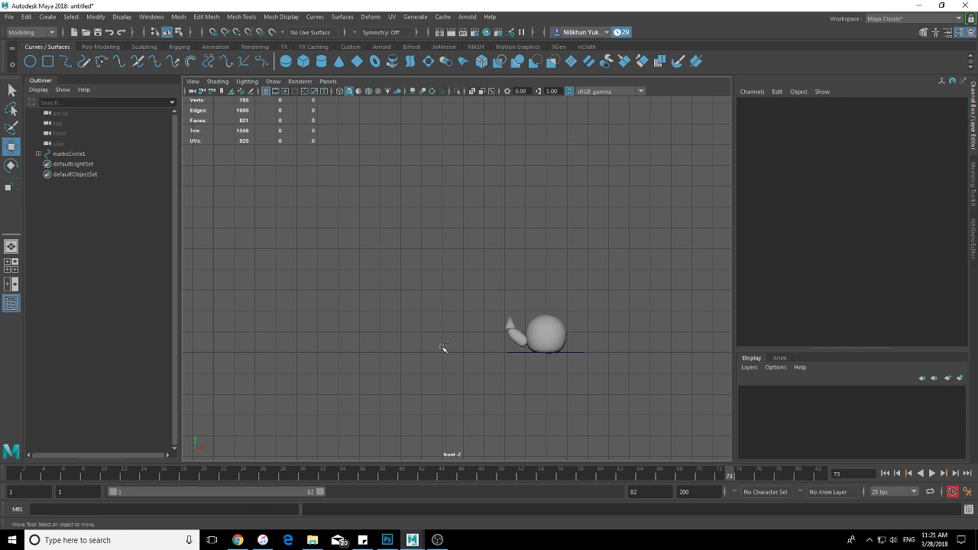
Jump back to the first frame and pan the front view to follow the playing snail
{"action": "left_click", "coordinate": [888, 476]}
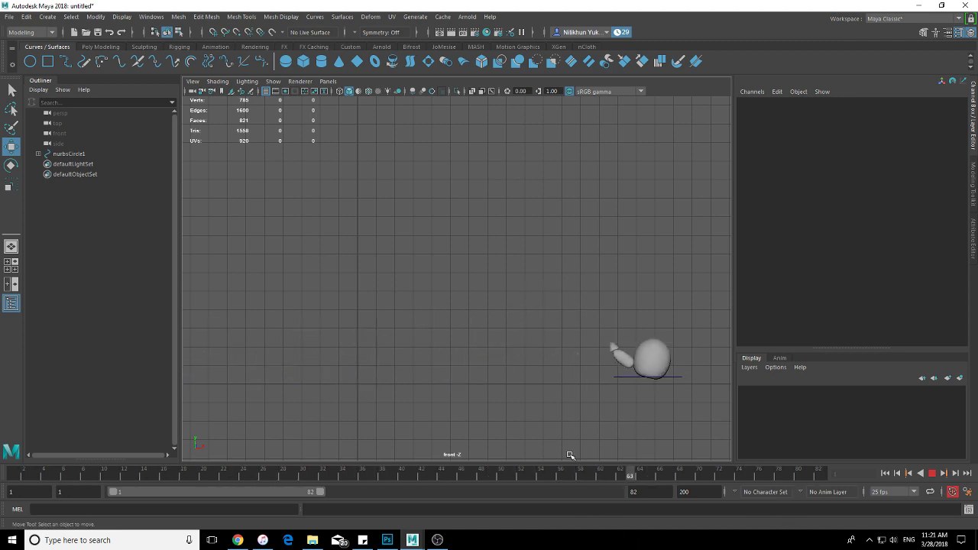
{"action": "middle_click_drag", "start_coordinate": [550, 426], "coordinate": [593, 425], "text": "alt"}
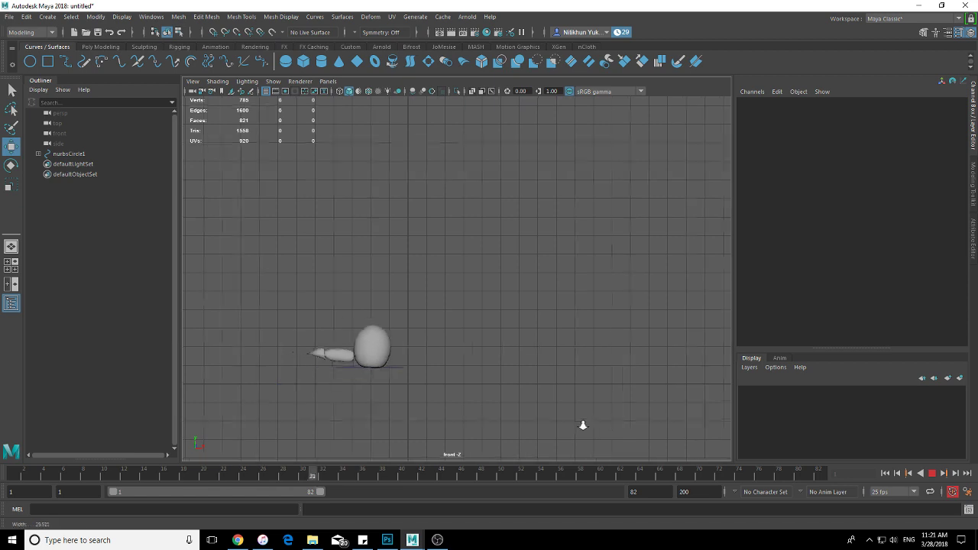